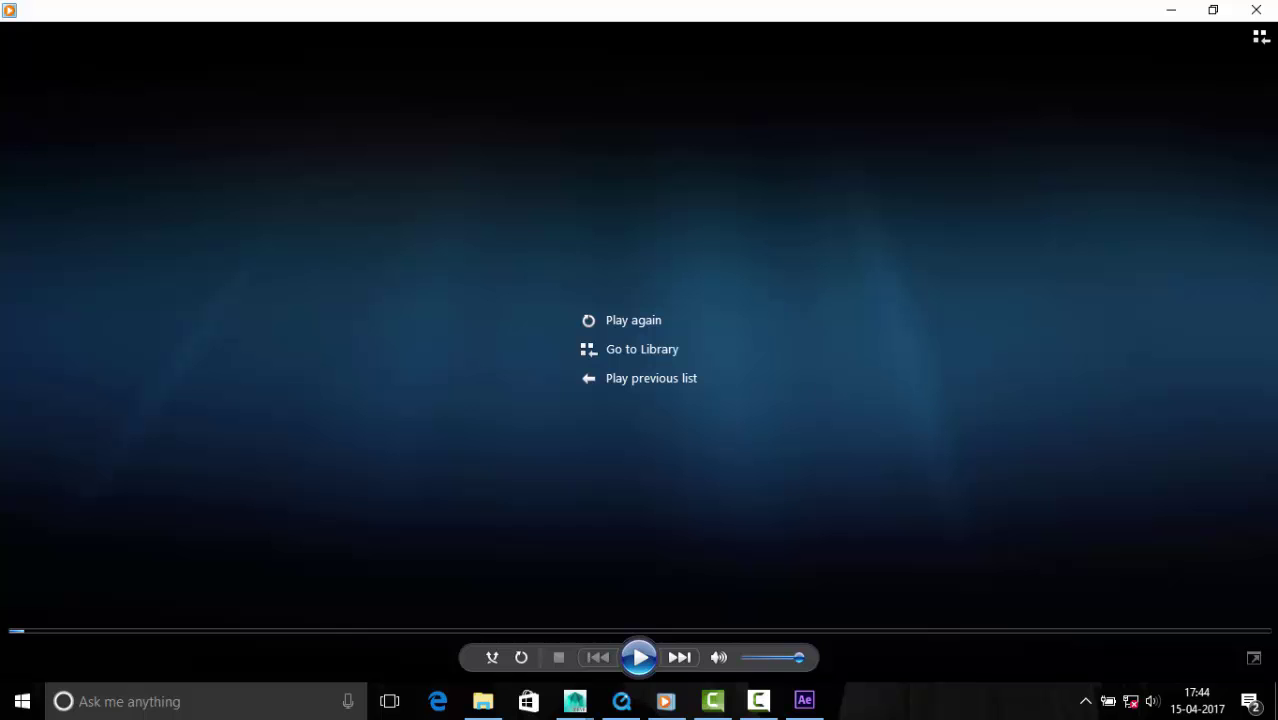
# - Restart the vfxpoint intro clip from the beginning in Windows Media Player
pyautogui.click(640, 657)
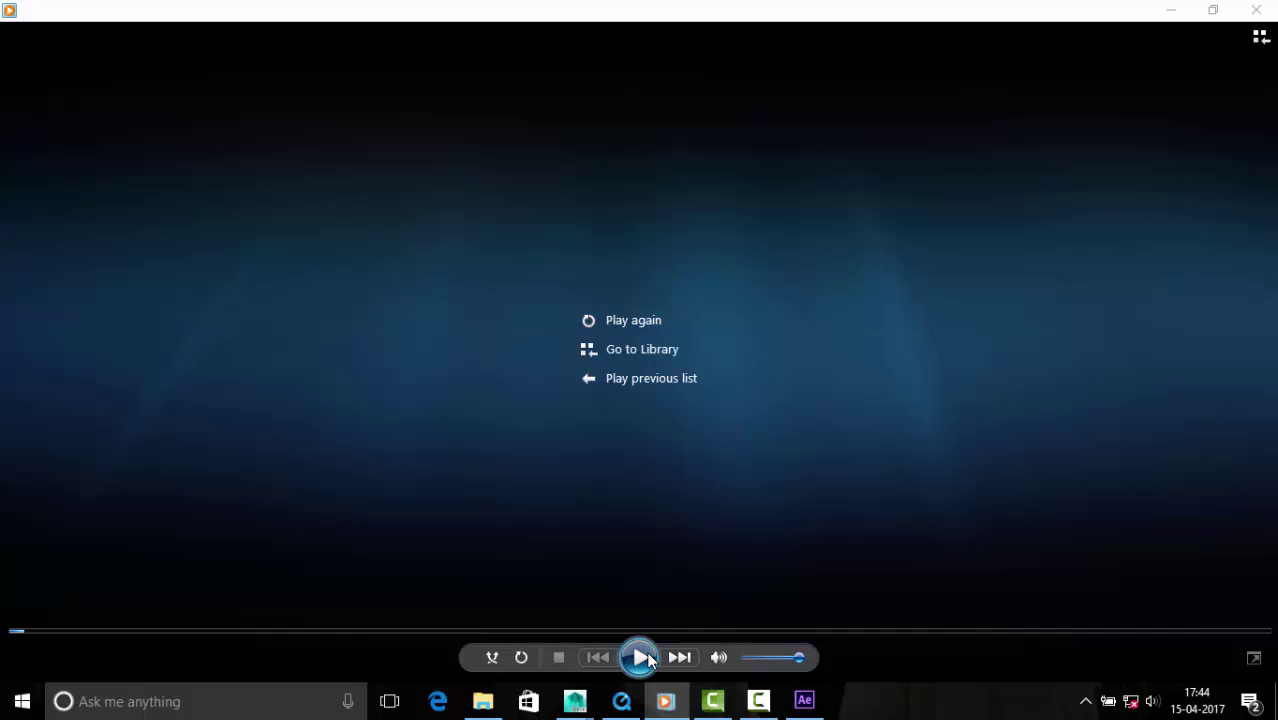
pyautogui.click(640, 657)
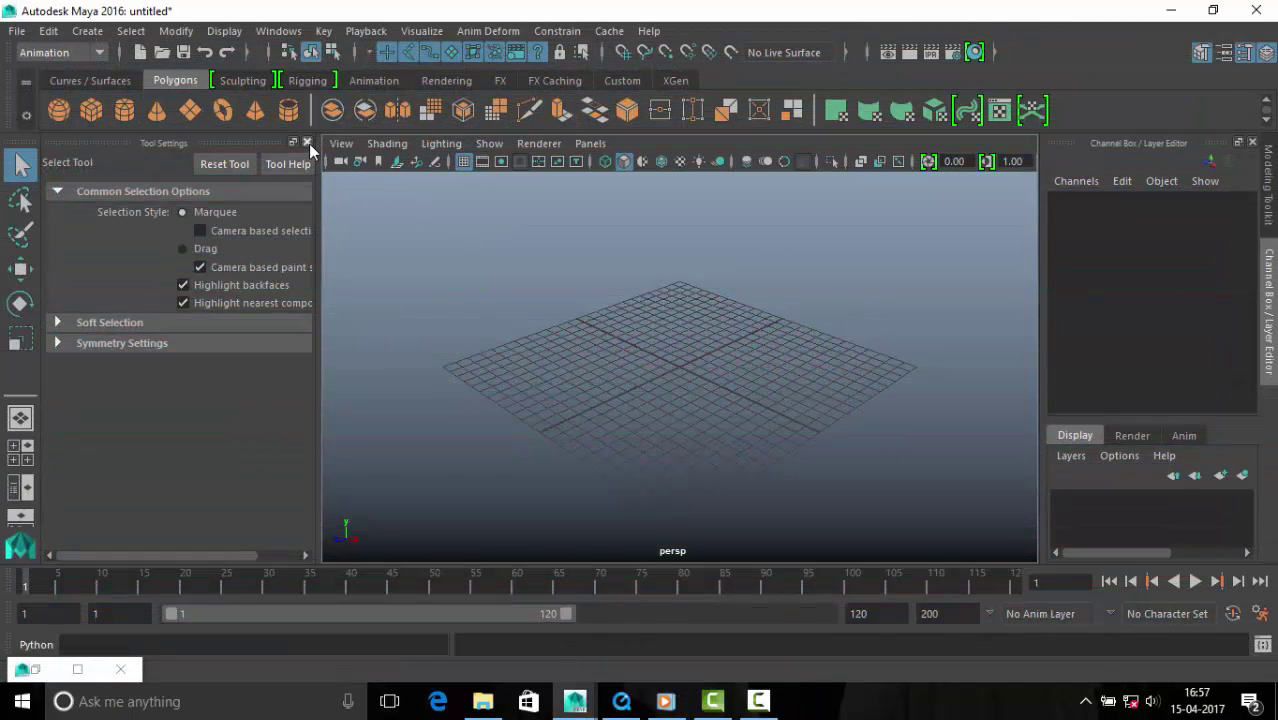
# - Create 'vfxpoint' 3D text in Times New Roman with the Bevel type
pyautogui.click(307, 142)
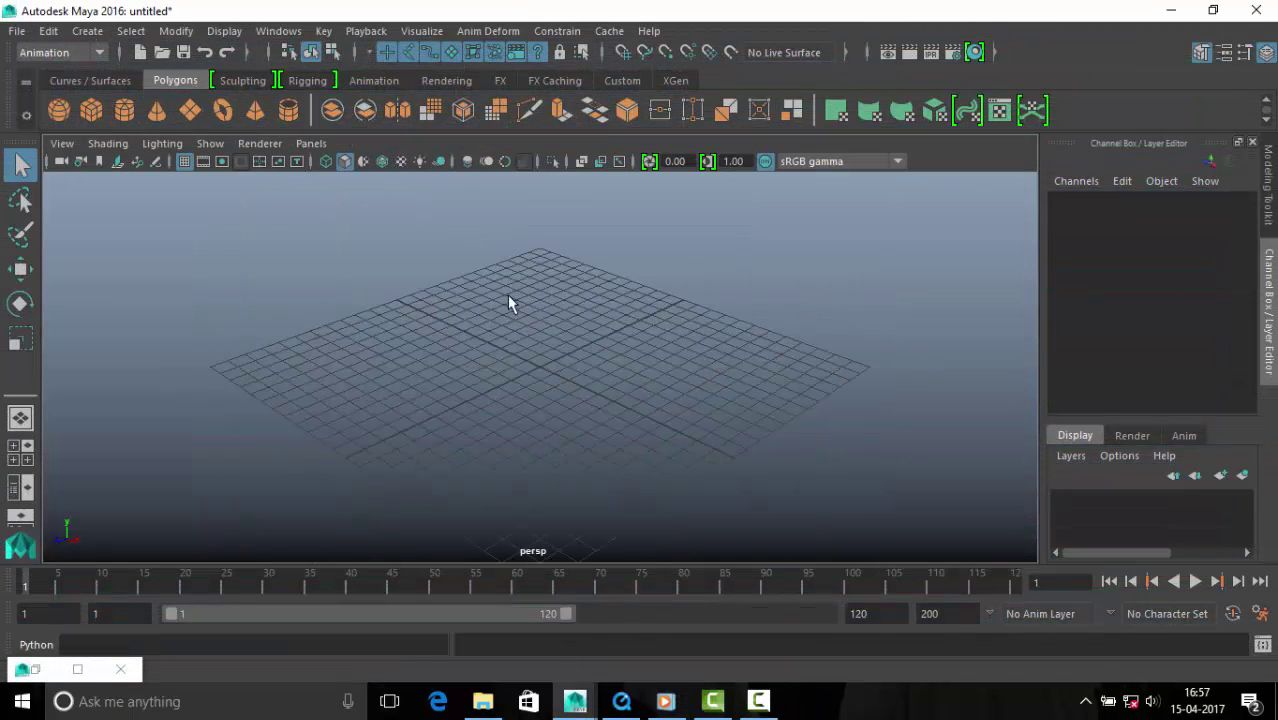
pyautogui.moveTo(511, 300)
pyautogui.keyDown('alt'); pyautogui.mouseDown(button='right')
pyautogui.moveTo(434, 297)
pyautogui.moveTo(605, 374)
pyautogui.moveTo(720, 398)
pyautogui.mouseUp(button='right'); pyautogui.keyUp('alt')
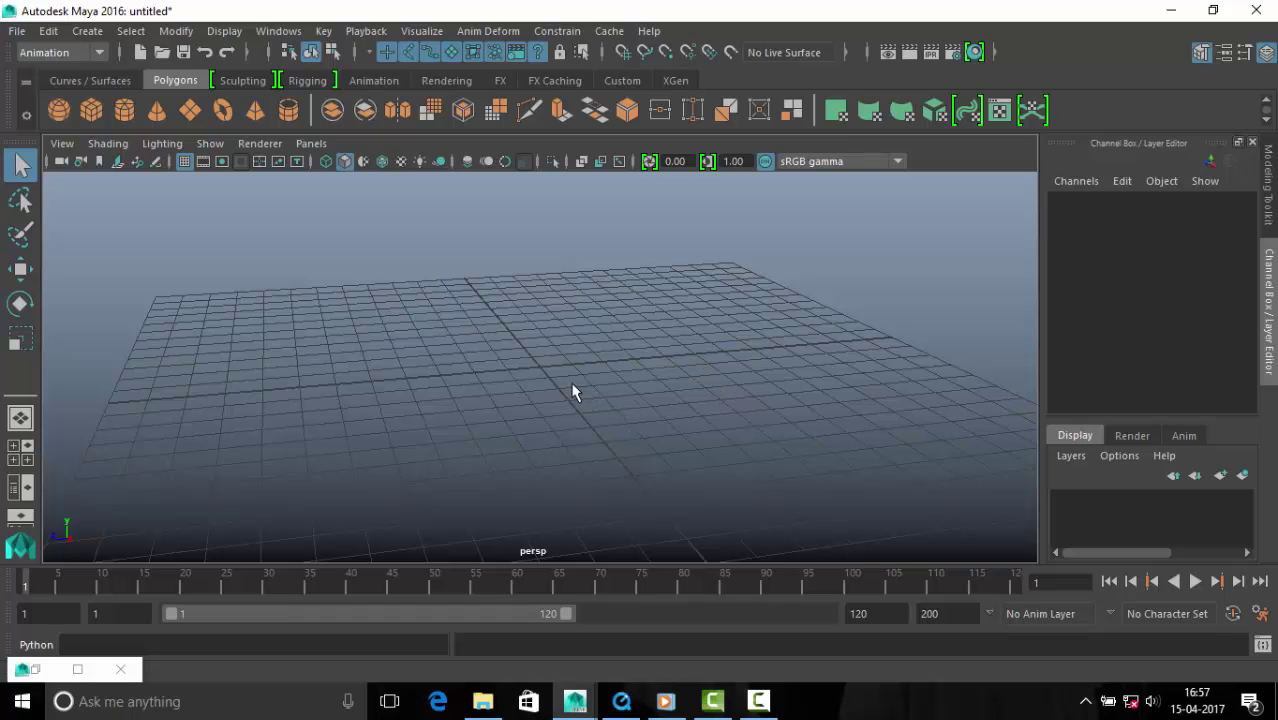
pyautogui.moveTo(573, 391)
pyautogui.keyDown('alt'); pyautogui.mouseDown()
pyautogui.moveTo(419, 374)
pyautogui.moveTo(462, 402)
pyautogui.moveTo(450, 390)
pyautogui.mouseUp(); pyautogui.keyUp('alt')
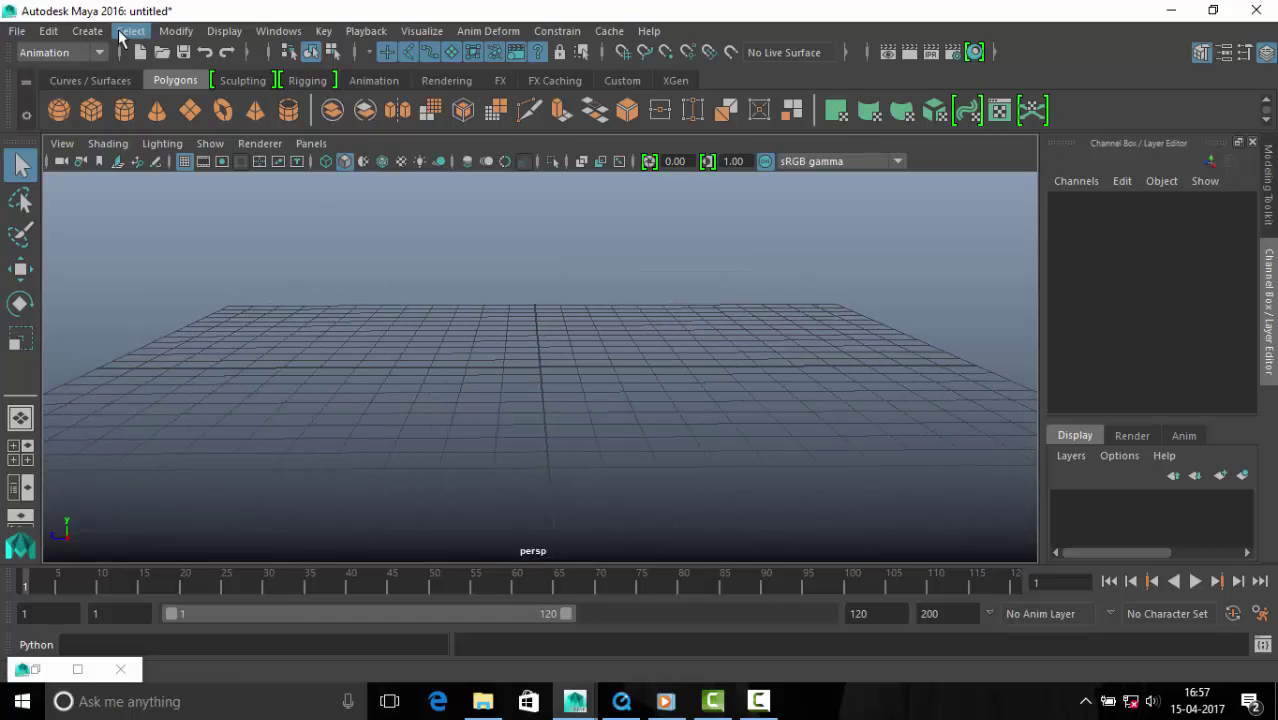
pyautogui.click(87, 31)
pyautogui.click(303, 195)
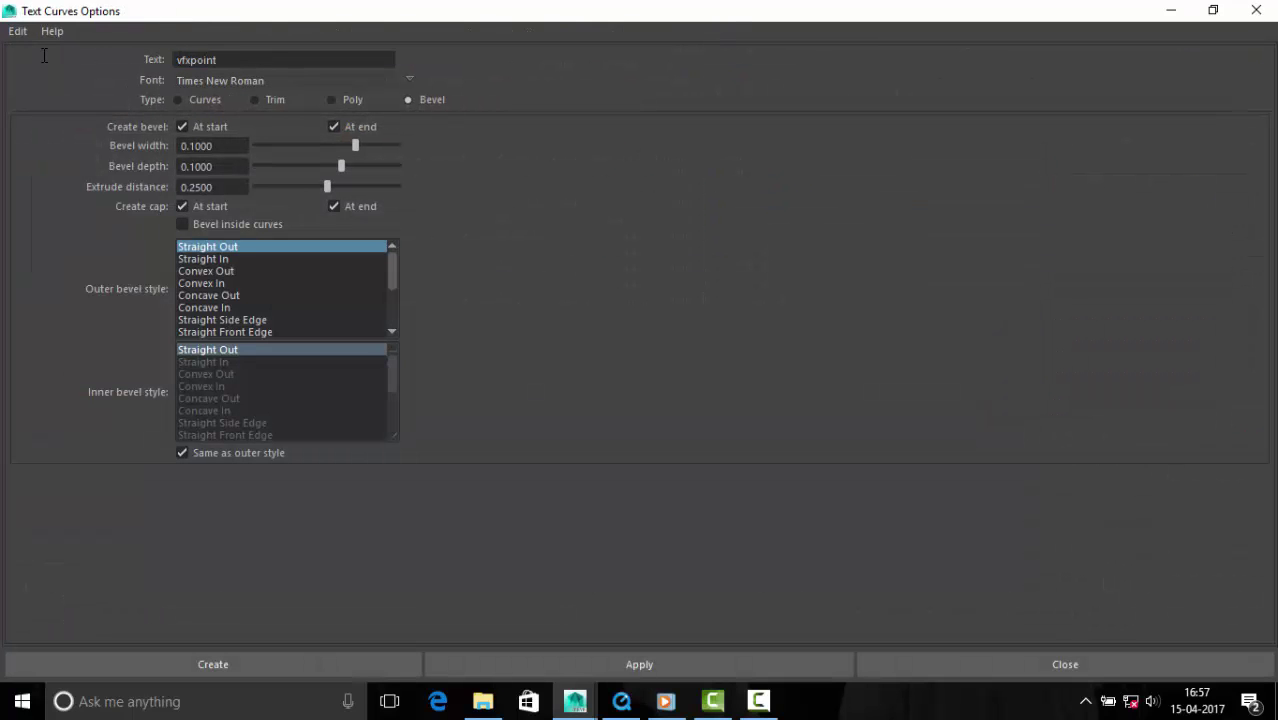
pyautogui.click(380, 664)
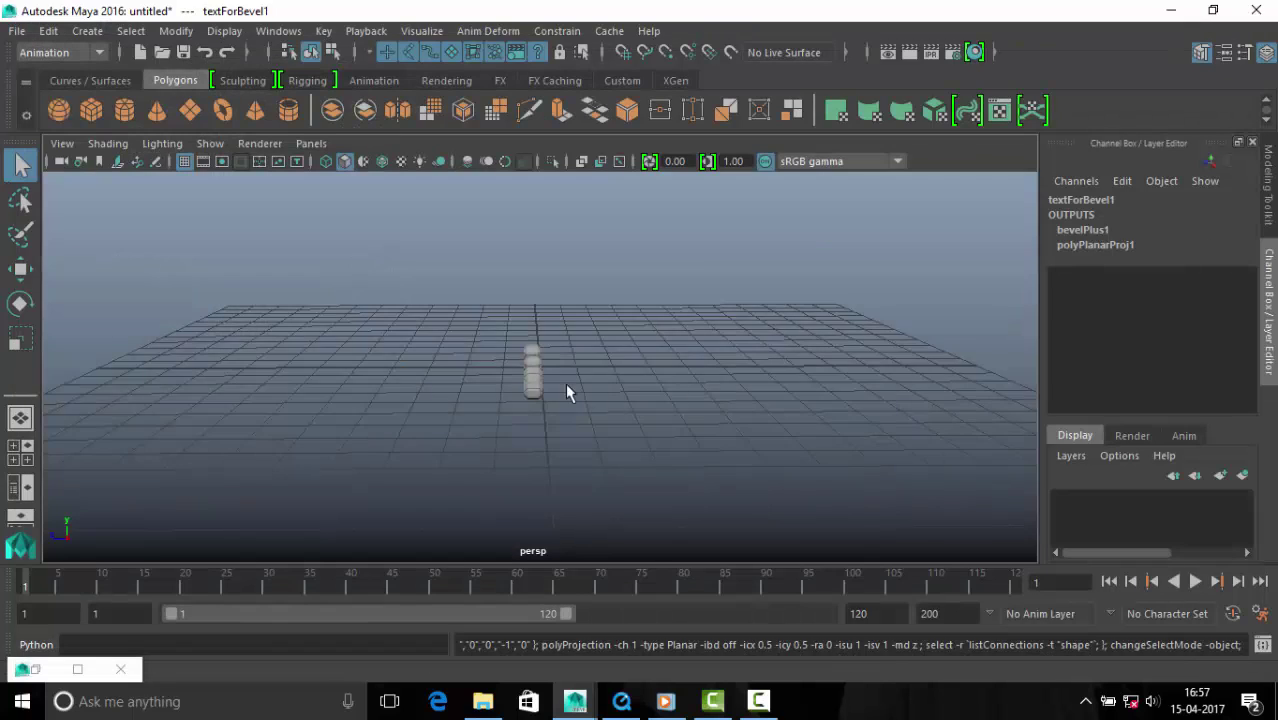
# - Select the vfxpoint text and lower its bevelPlus1 Width to 0.03
pyautogui.moveTo(571, 391)
pyautogui.keyDown('alt'); pyautogui.mouseDown()
pyautogui.moveTo(947, 502)
pyautogui.moveTo(381, 430)
pyautogui.moveTo(572, 459)
pyautogui.mouseUp(); pyautogui.keyUp('alt')
pyautogui.click(718, 338)
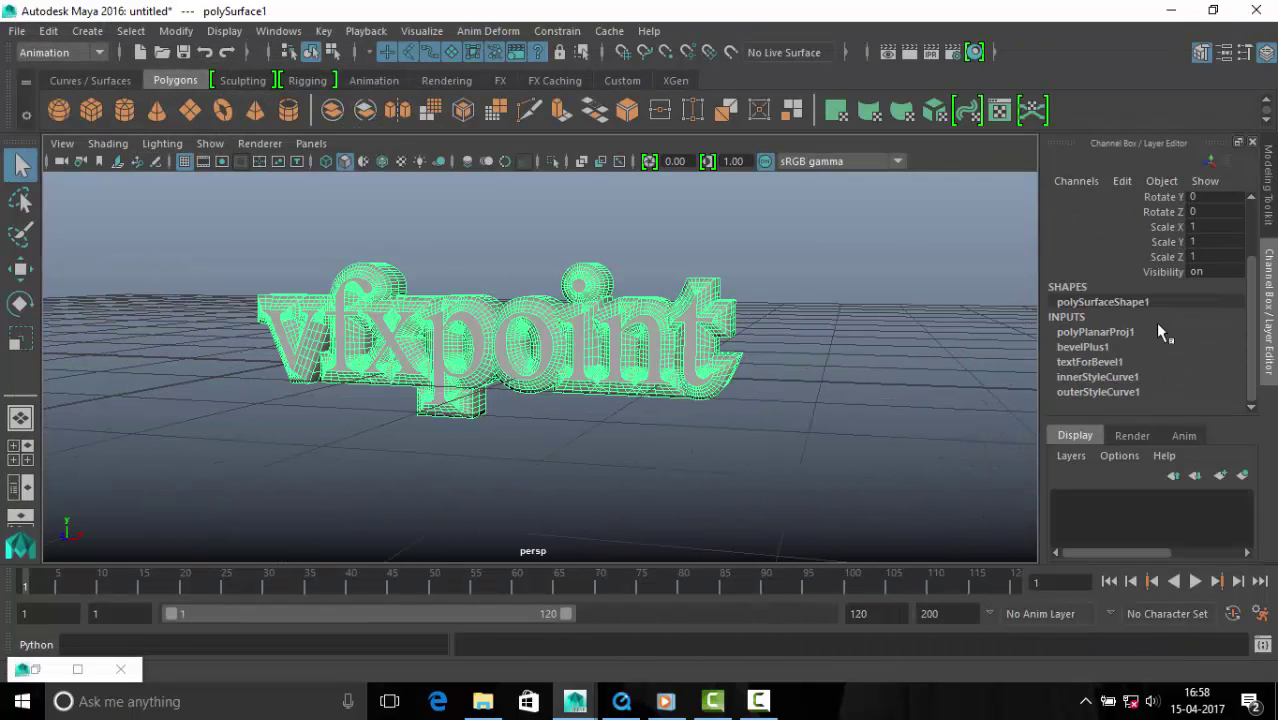
pyautogui.click(1097, 347)
pyautogui.click(1168, 376)
pyautogui.moveTo(930, 432); pyautogui.dragTo(862, 418, button='middle')
pyautogui.click(862, 418)
# - Set the text's bevel Depth to 0.03
pyautogui.click(399, 391)
pyautogui.keyDown('alt'); pyautogui.moveTo(399, 391); pyautogui.dragTo(1148, 452); pyautogui.keyUp('alt')
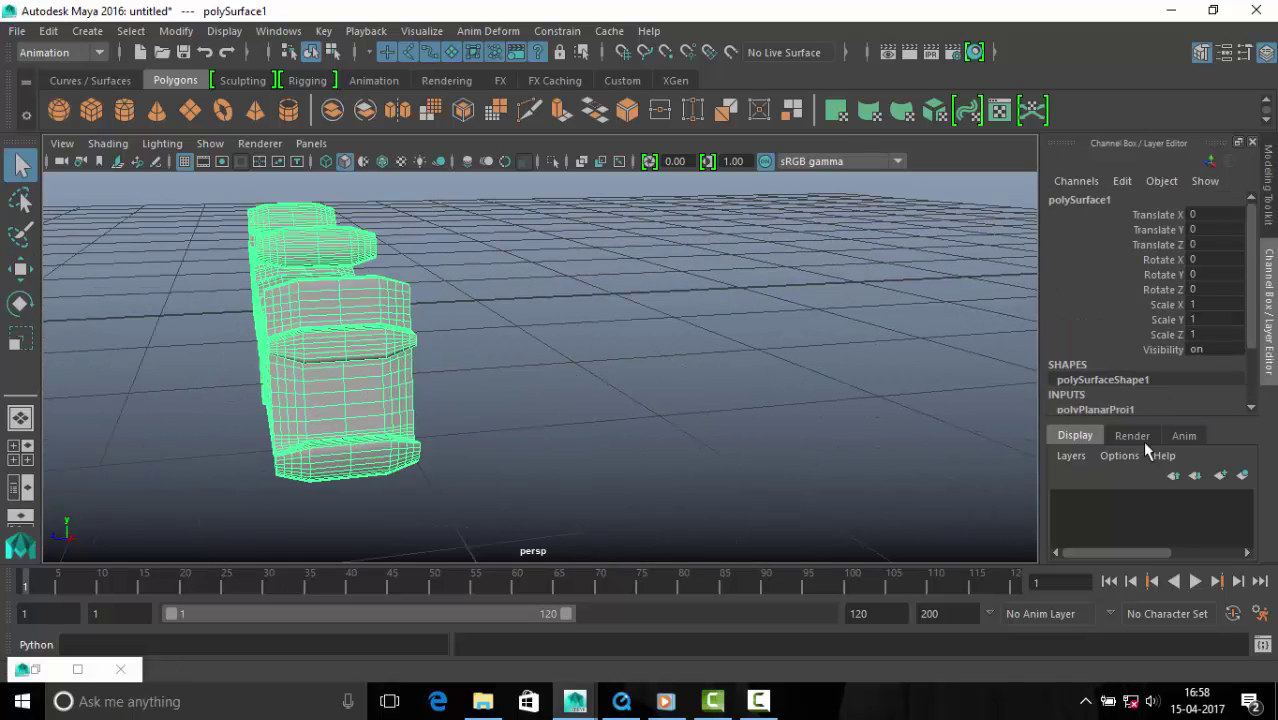
pyautogui.scroll(-5, 1250, 320)
pyautogui.click(1095, 365)
pyautogui.click(1168, 331)
pyautogui.moveTo(790, 394); pyautogui.dragTo(762, 399, button='middle')
# - Reduce the text's Extrude Depth to 0.07 and reframe the view on it
pyautogui.click(1168, 346)
pyautogui.moveTo(1014, 368)
pyautogui.mouseDown(button='middle')
pyautogui.moveTo(870, 380)
pyautogui.moveTo(832, 365)
pyautogui.moveTo(876, 378)
pyautogui.mouseUp(button='middle')
pyautogui.click(1170, 331)
pyautogui.click(1148, 346)
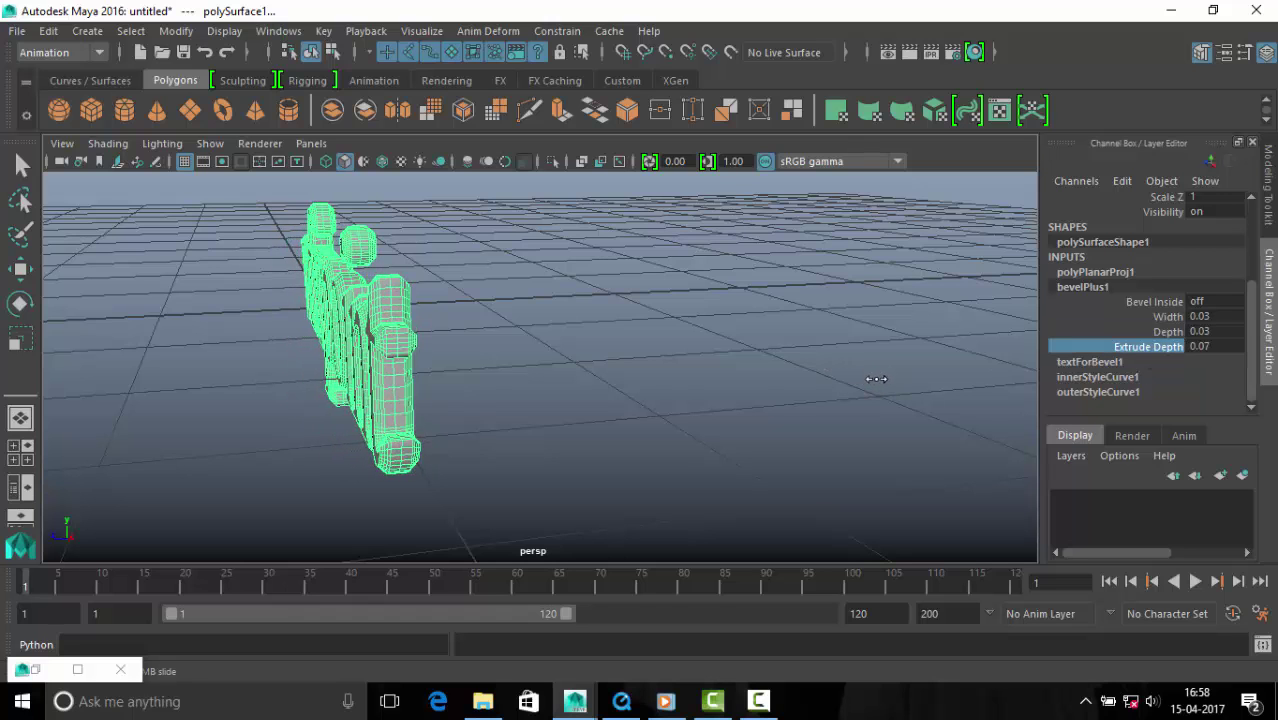
pyautogui.click(870, 378)
pyautogui.keyDown('alt'); pyautogui.moveTo(870, 378); pyautogui.dragTo(322, 343); pyautogui.keyUp('alt')
pyautogui.keyDown('alt'); pyautogui.moveTo(322, 343); pyautogui.dragTo(596, 373, button='right'); pyautogui.keyUp('alt')
pyautogui.click(596, 373)
# - Assign a new red Blinn material to the vfxpoint text
pyautogui.moveTo(478, 318); pyautogui.dragTo(470, 638, button='right')
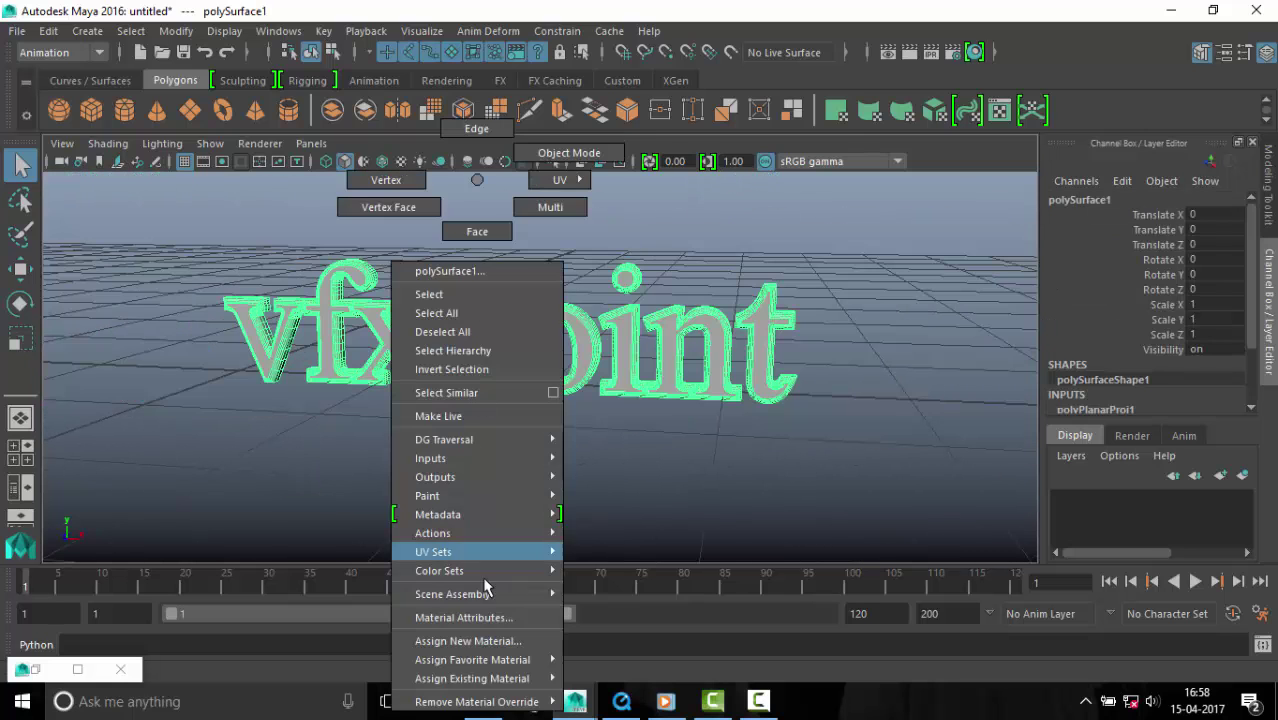
pyautogui.click(560, 463)
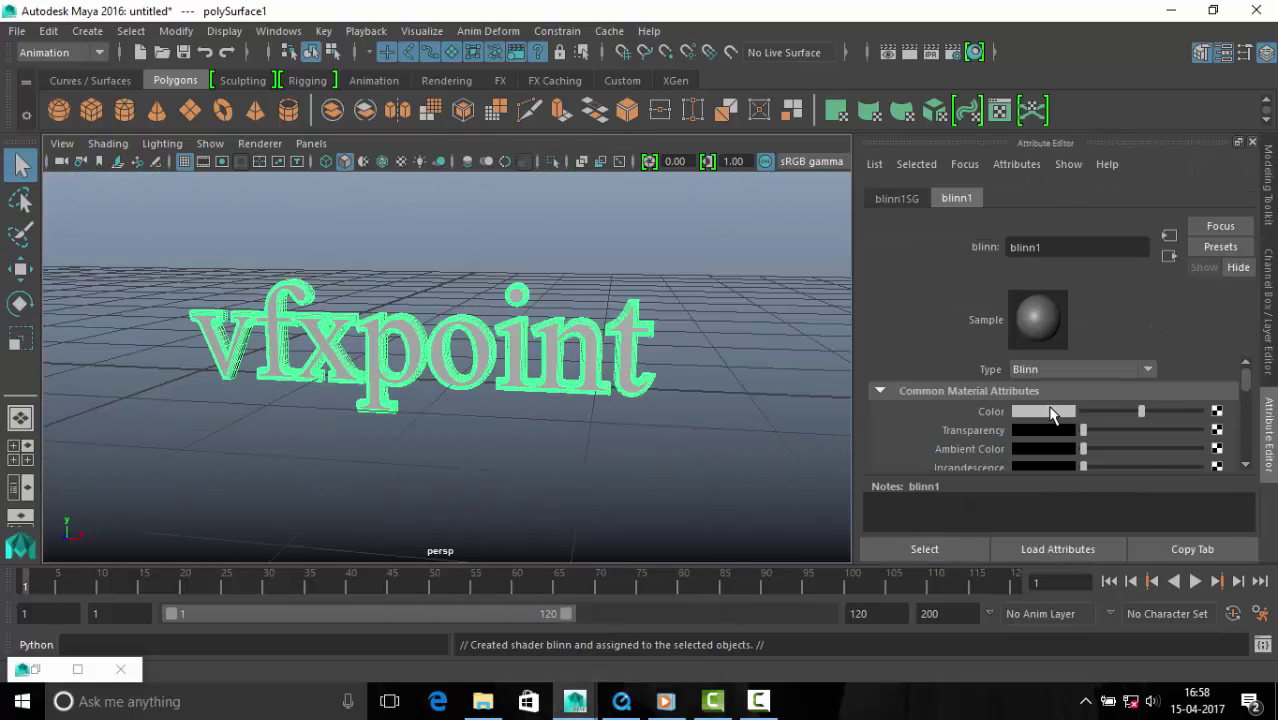
pyautogui.click(1045, 412)
pyautogui.click(999, 360)
pyautogui.click(1039, 414)
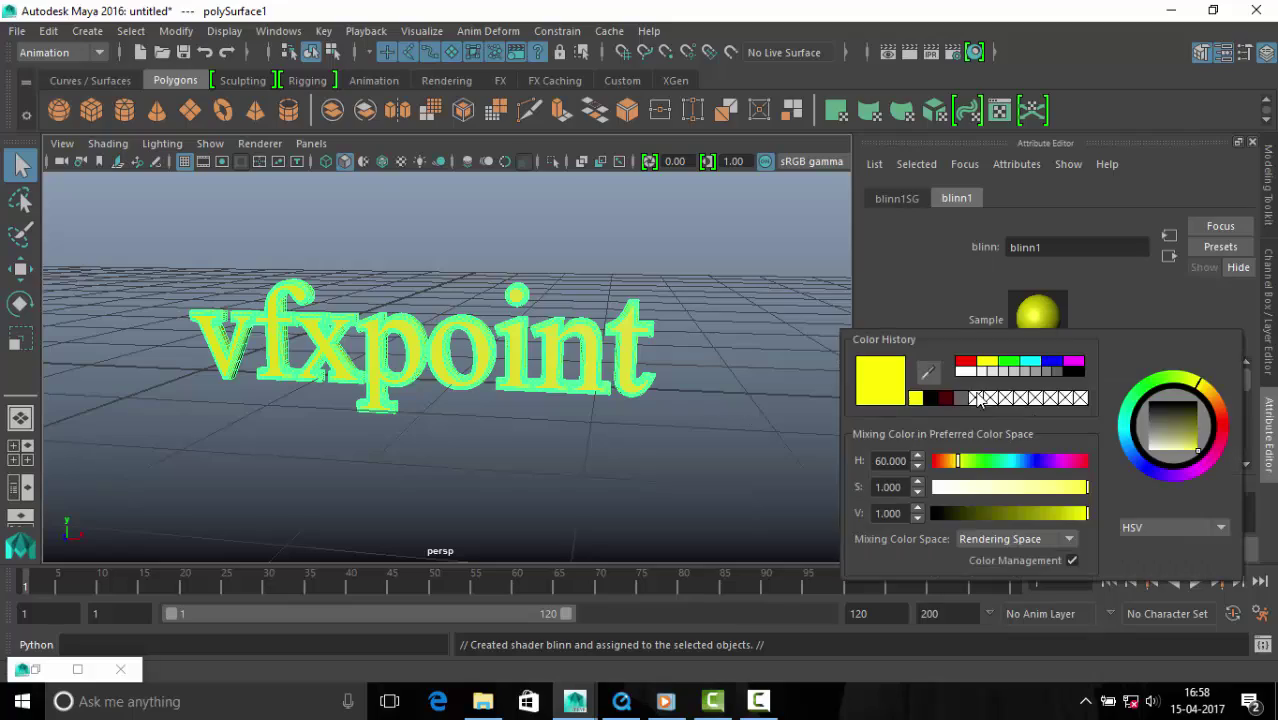
pyautogui.click(965, 361)
pyautogui.scroll(3, 456, 414)
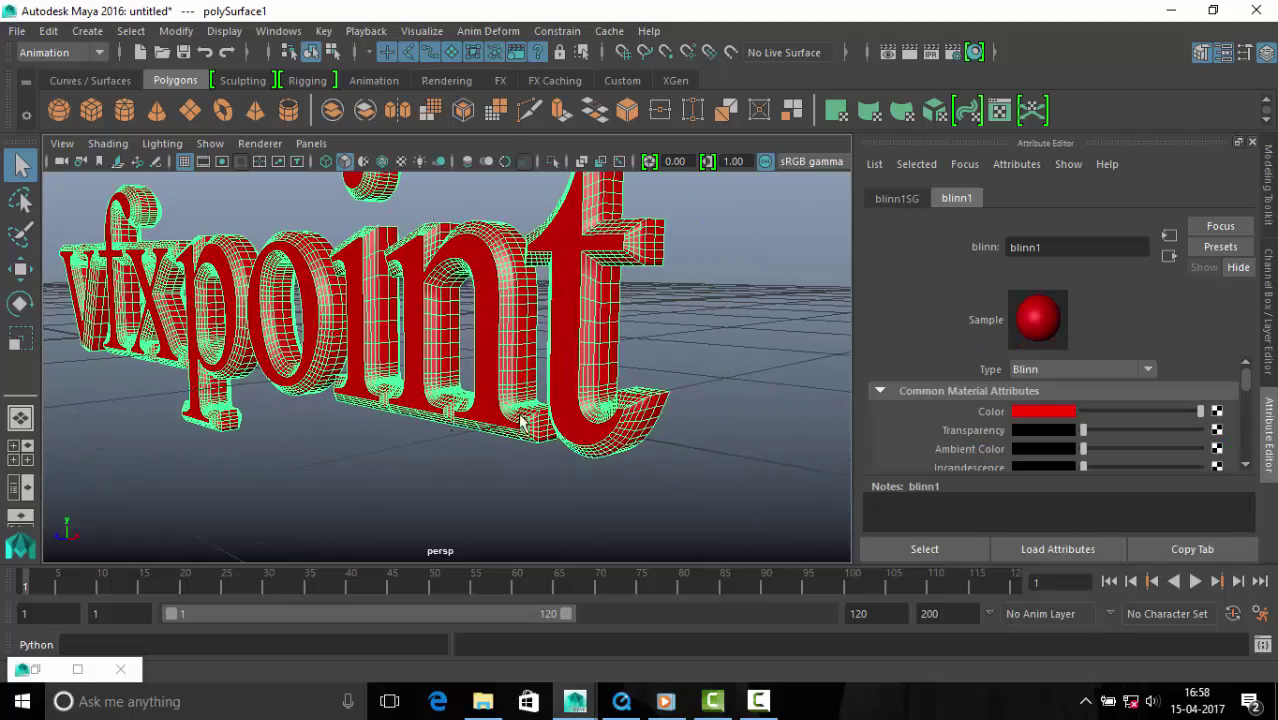
pyautogui.keyDown('alt'); pyautogui.moveTo(456, 414); pyautogui.dragTo(688, 472); pyautogui.keyUp('alt')
pyautogui.scroll(-5, 1115, 449)
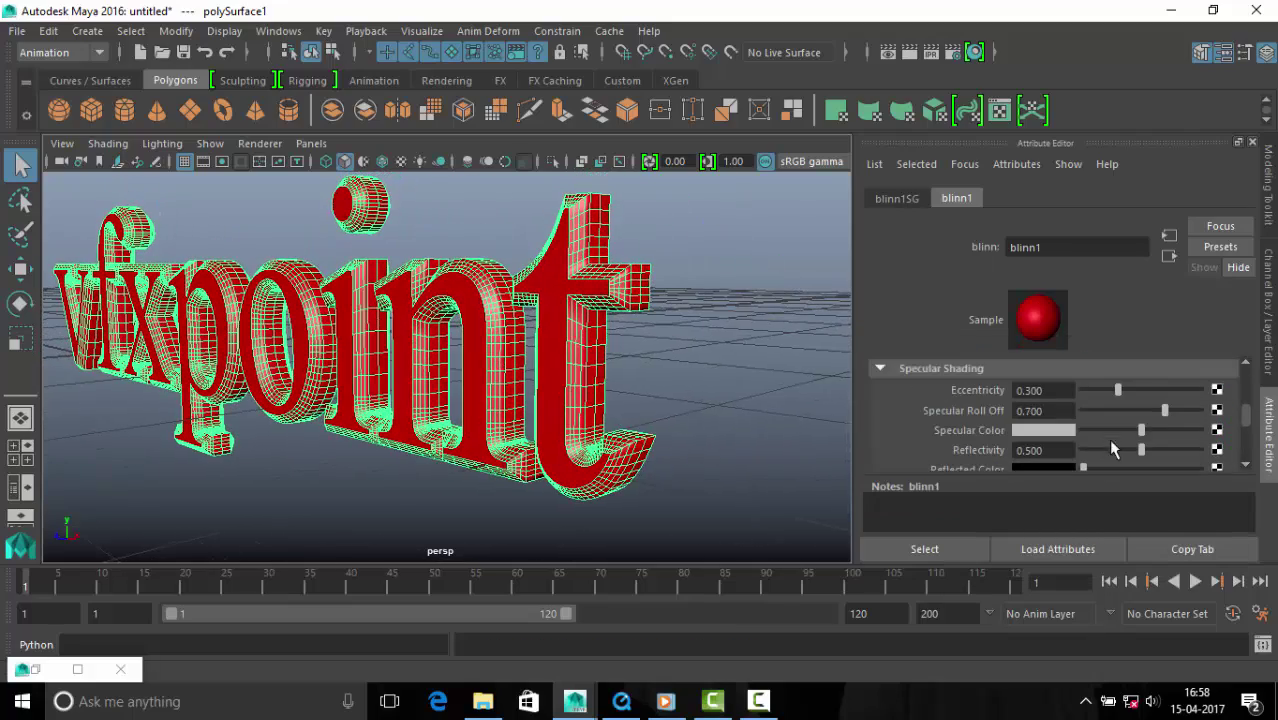
# - Map the Blinn's Specular Color with a Fractal texture
pyautogui.click(1216, 431)
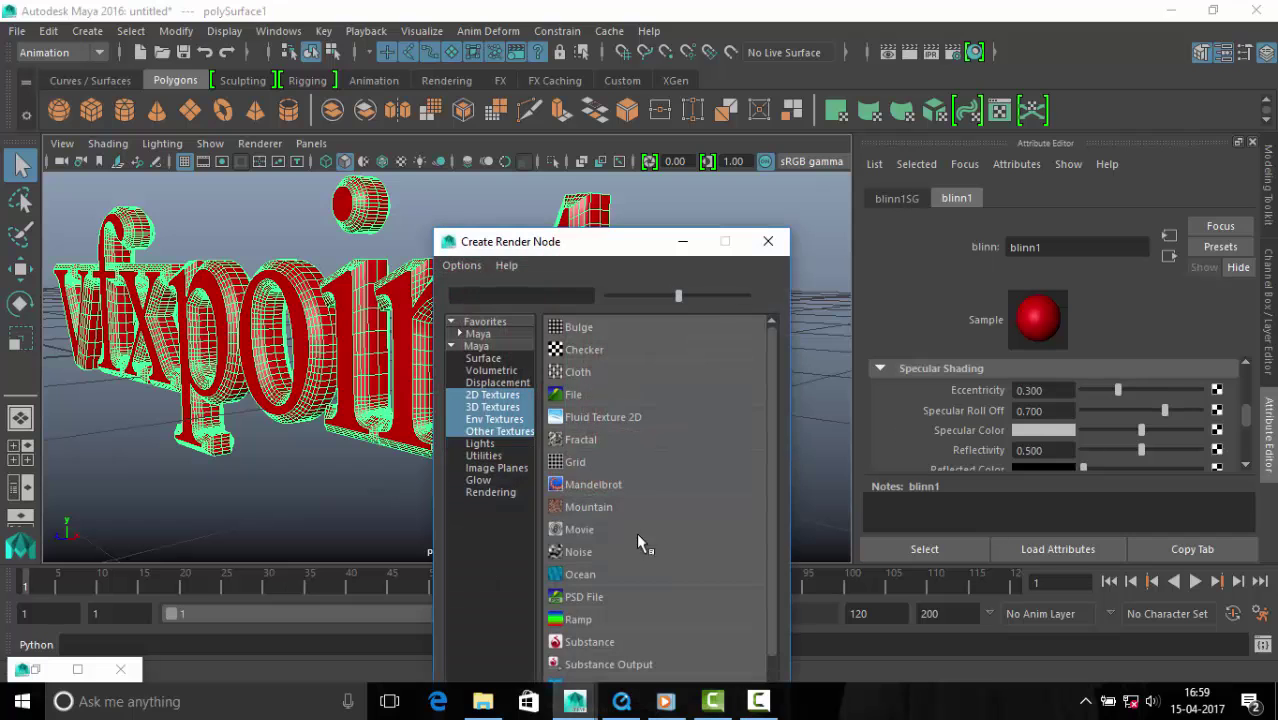
pyautogui.click(594, 447)
pyautogui.moveTo(559, 430)
pyautogui.keyDown('alt'); pyautogui.mouseDown(button='right')
pyautogui.moveTo(399, 394)
pyautogui.moveTo(750, 471)
pyautogui.mouseUp(button='right'); pyautogui.keyUp('alt')
pyautogui.moveTo(750, 471)
pyautogui.keyDown('alt'); pyautogui.mouseDown()
pyautogui.moveTo(687, 337)
pyautogui.moveTo(561, 373)
pyautogui.moveTo(442, 359)
pyautogui.moveTo(508, 359)
pyautogui.moveTo(488, 365)
pyautogui.mouseUp(); pyautogui.keyUp('alt')
pyautogui.scroll(-3, 1093, 452)
pyautogui.scroll(-3, 1093, 452)
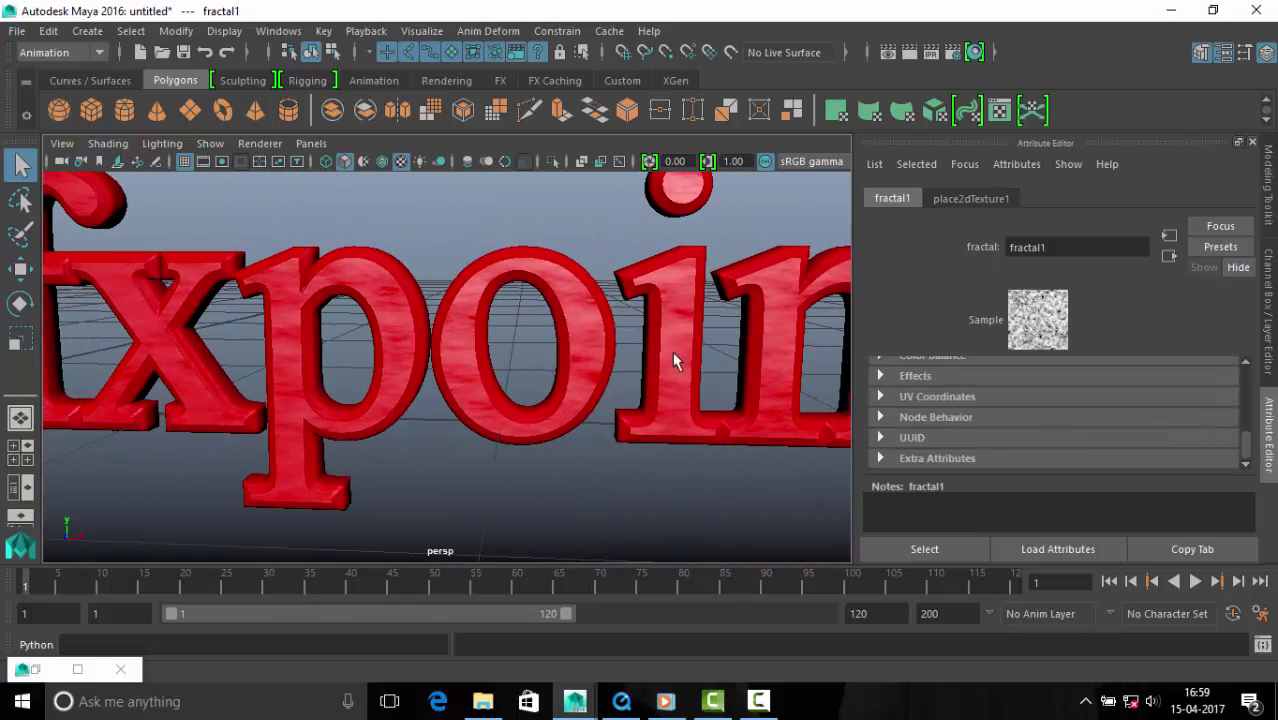
# - Raise Specular Roll Off to 1.000 and set Eccentricity to about 0.276
pyautogui.click(676, 357)
pyautogui.moveTo(585, 190); pyautogui.dragTo(593, 614, button='right')
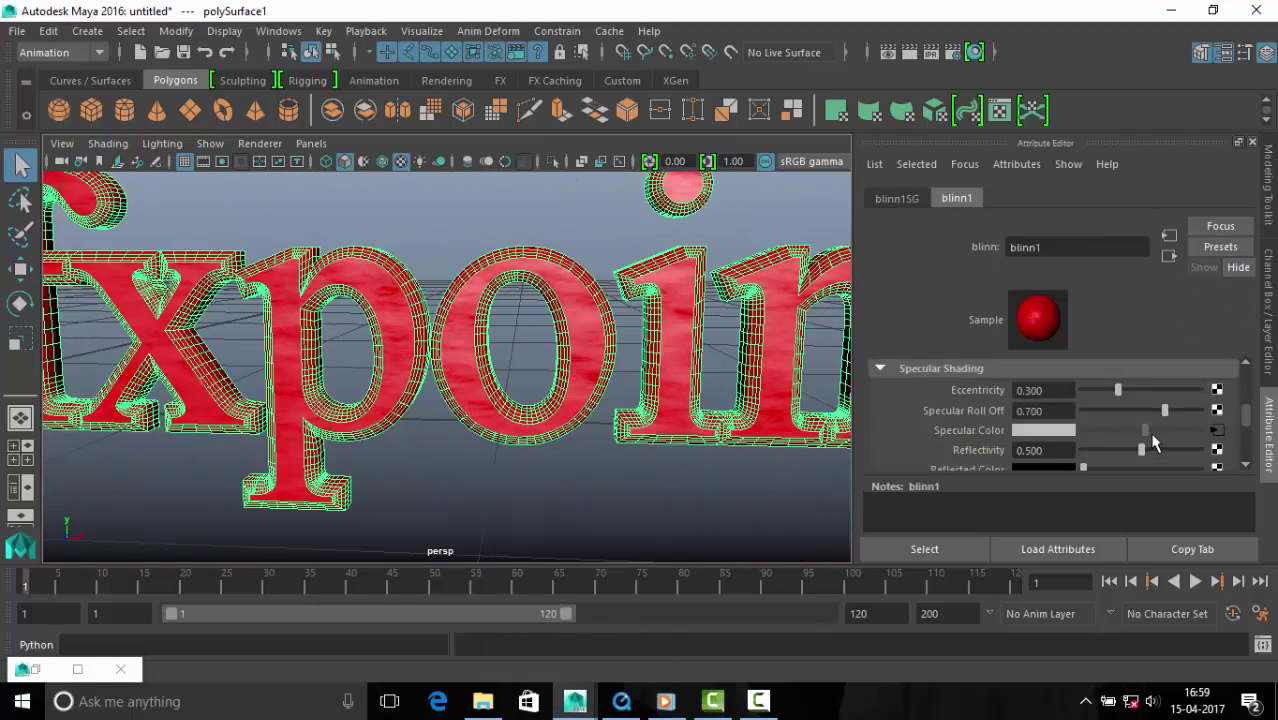
pyautogui.moveTo(1164, 410); pyautogui.dragTo(1268, 421)
pyautogui.moveTo(1118, 390); pyautogui.dragTo(1124, 425)
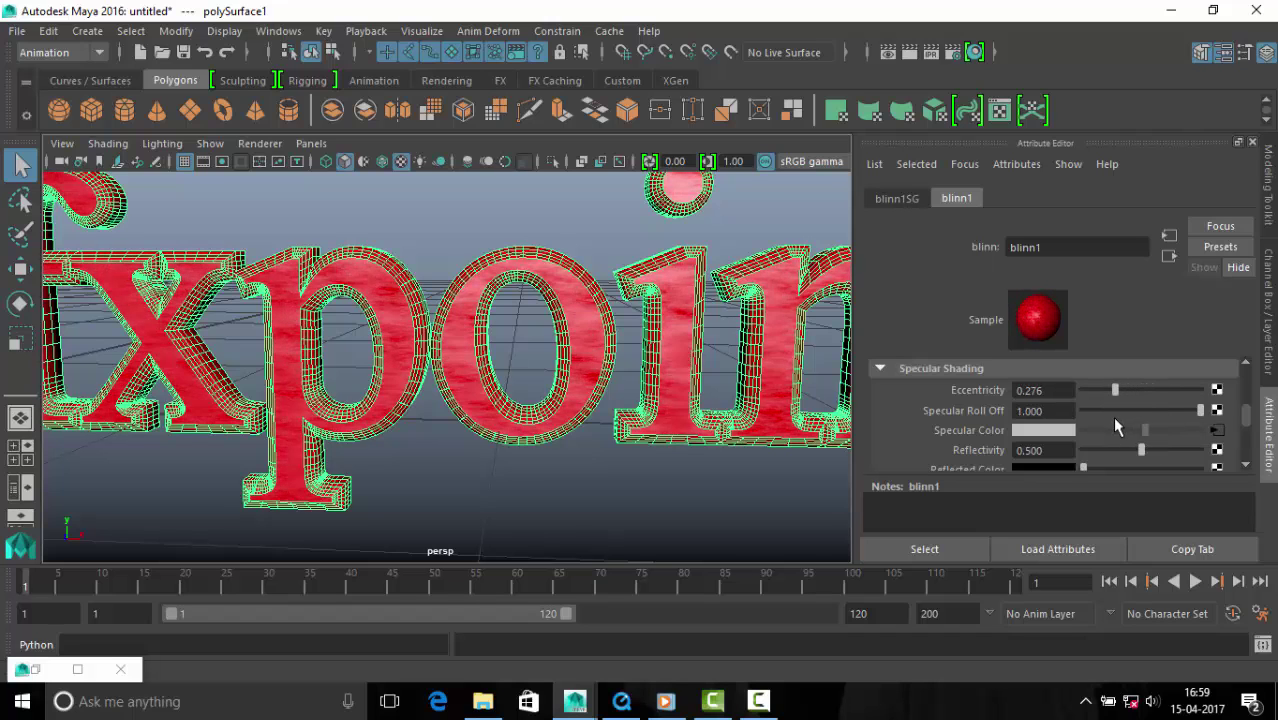
pyautogui.scroll(-5, 480, 380)
pyautogui.click(480, 480)
pyautogui.scroll(5, 481, 390)
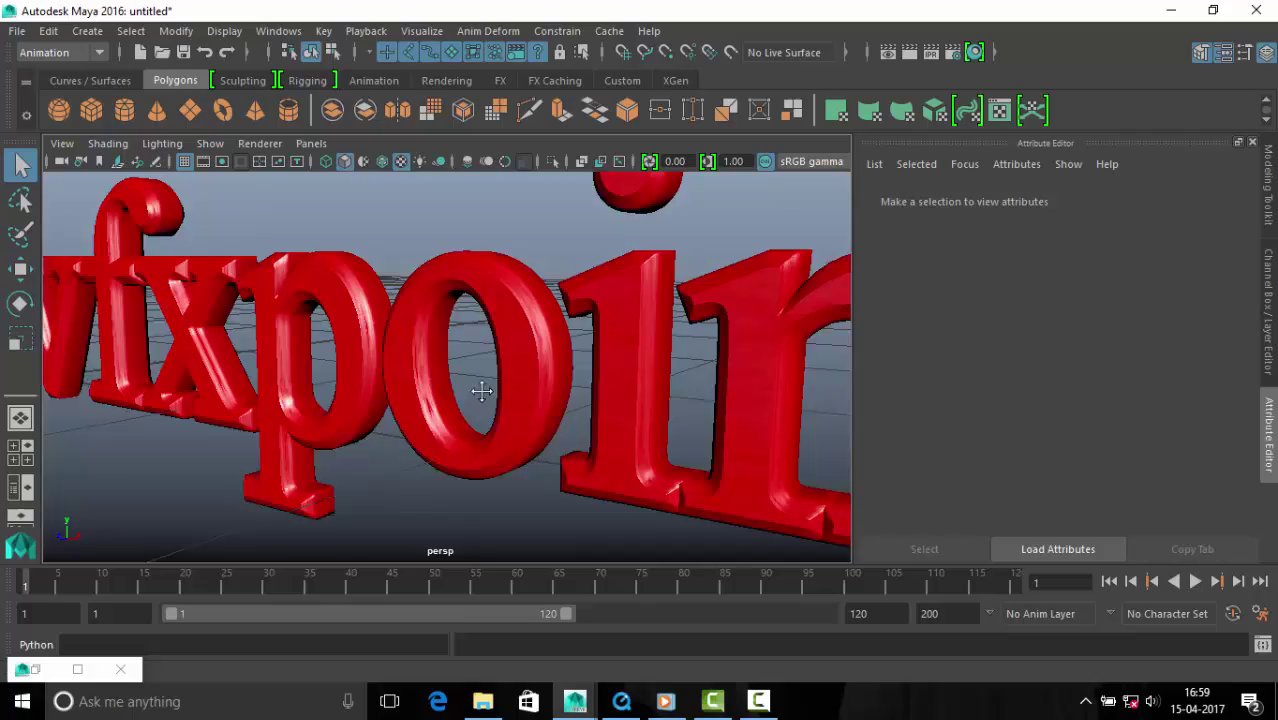
pyautogui.moveTo(481, 390)
pyautogui.keyDown('alt'); pyautogui.mouseDown()
pyautogui.moveTo(522, 399)
pyautogui.moveTo(456, 376)
pyautogui.mouseUp(); pyautogui.keyUp('alt')
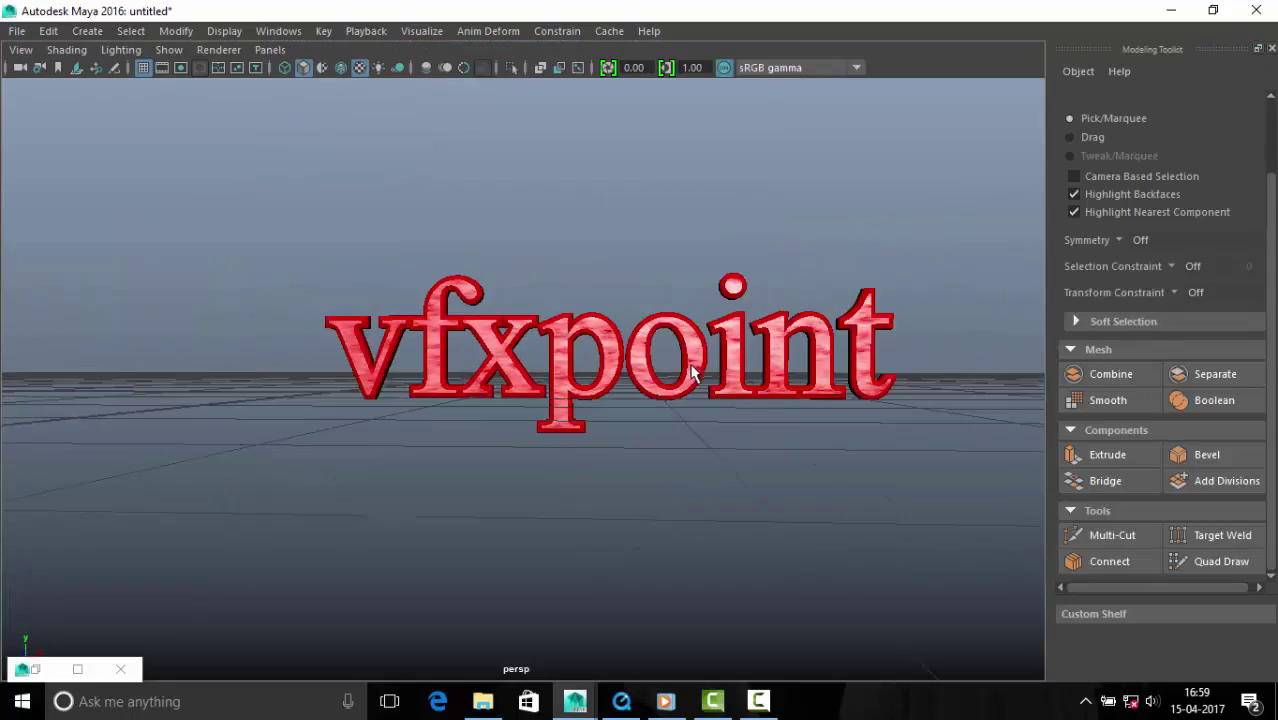
# - Frame the text in the four-view layout and select the letters' side faces
pyautogui.keyDown('alt'); pyautogui.moveTo(693, 366); pyautogui.dragTo(560, 330); pyautogui.keyUp('alt')
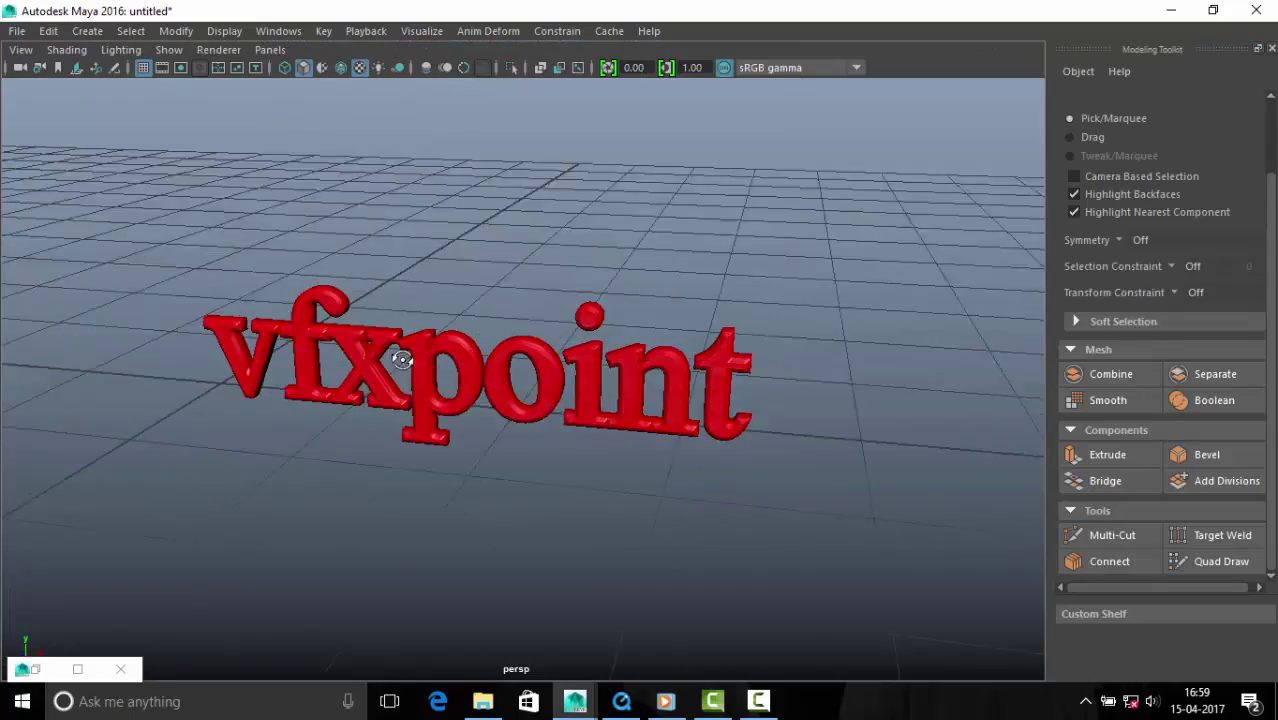
pyautogui.scroll(3, 562, 322)
pyautogui.click(395, 315)
pyautogui.press('space')
pyautogui.press('space')
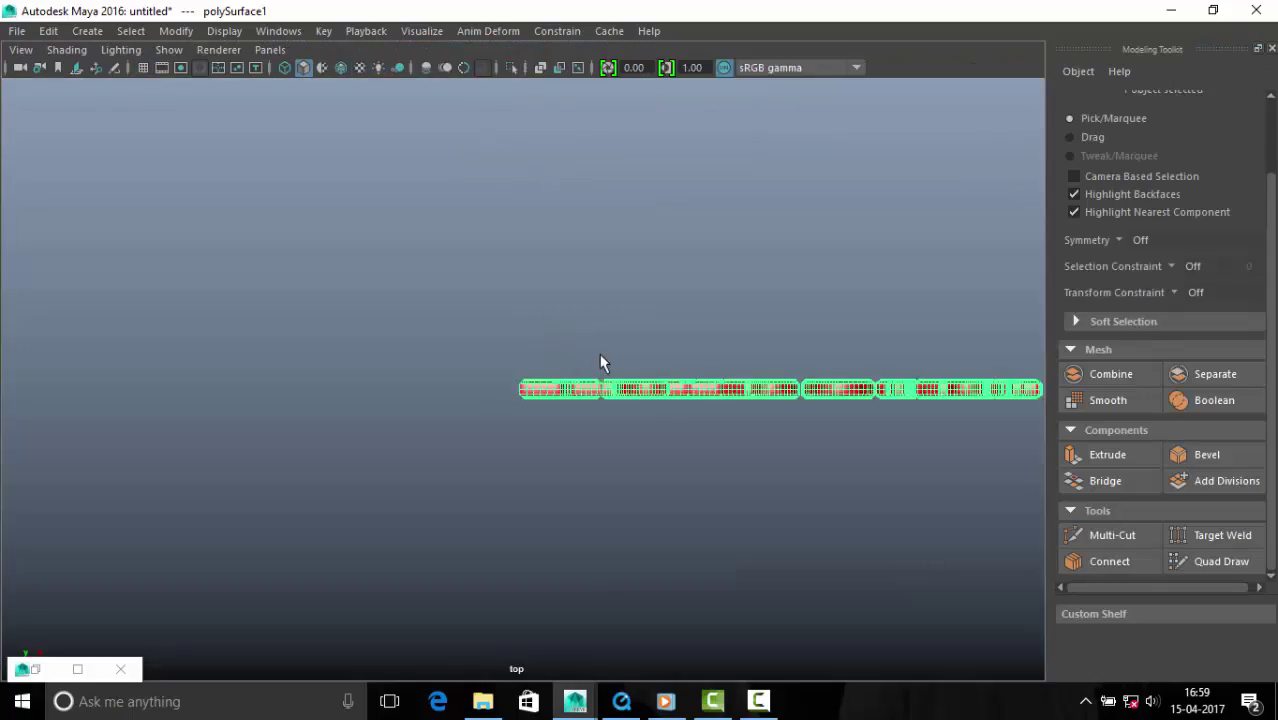
pyautogui.press('f')
pyautogui.scroll(-3, 475, 275)
pyautogui.scroll(1, 300, 330)
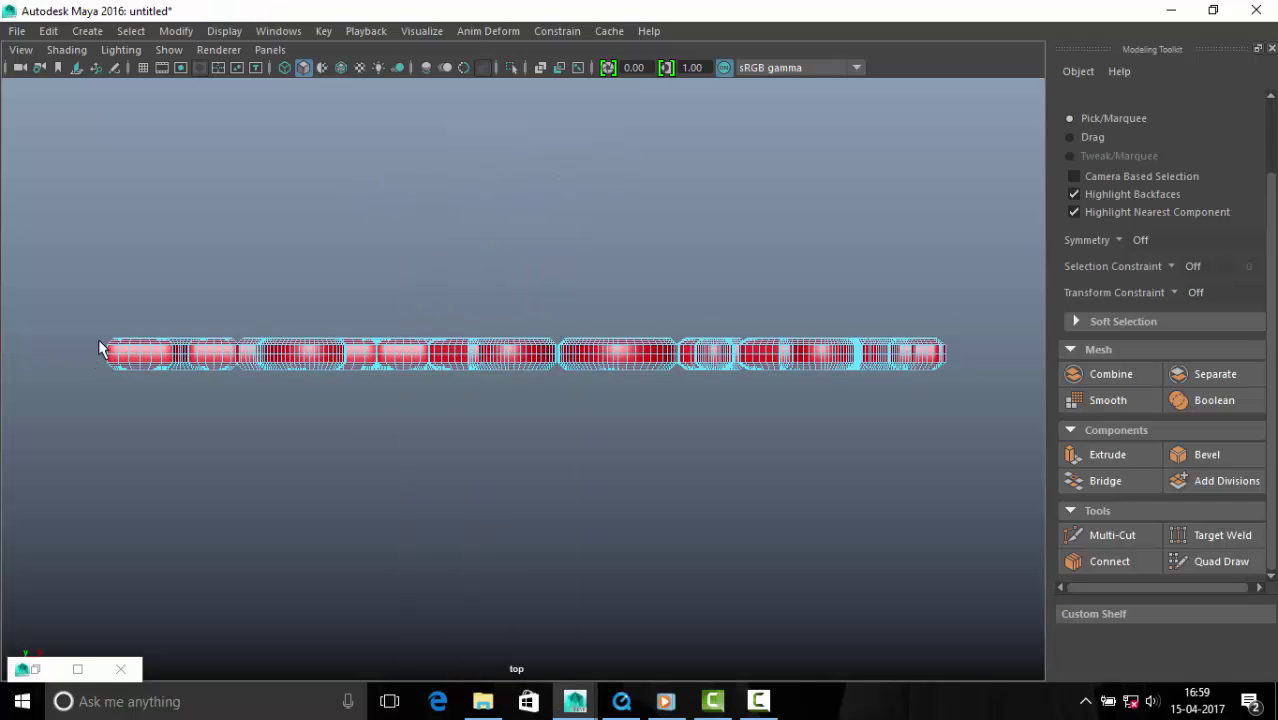
pyautogui.moveTo(982, 362); pyautogui.dragTo(874, 249)
pyautogui.press('space')
pyautogui.press('space')
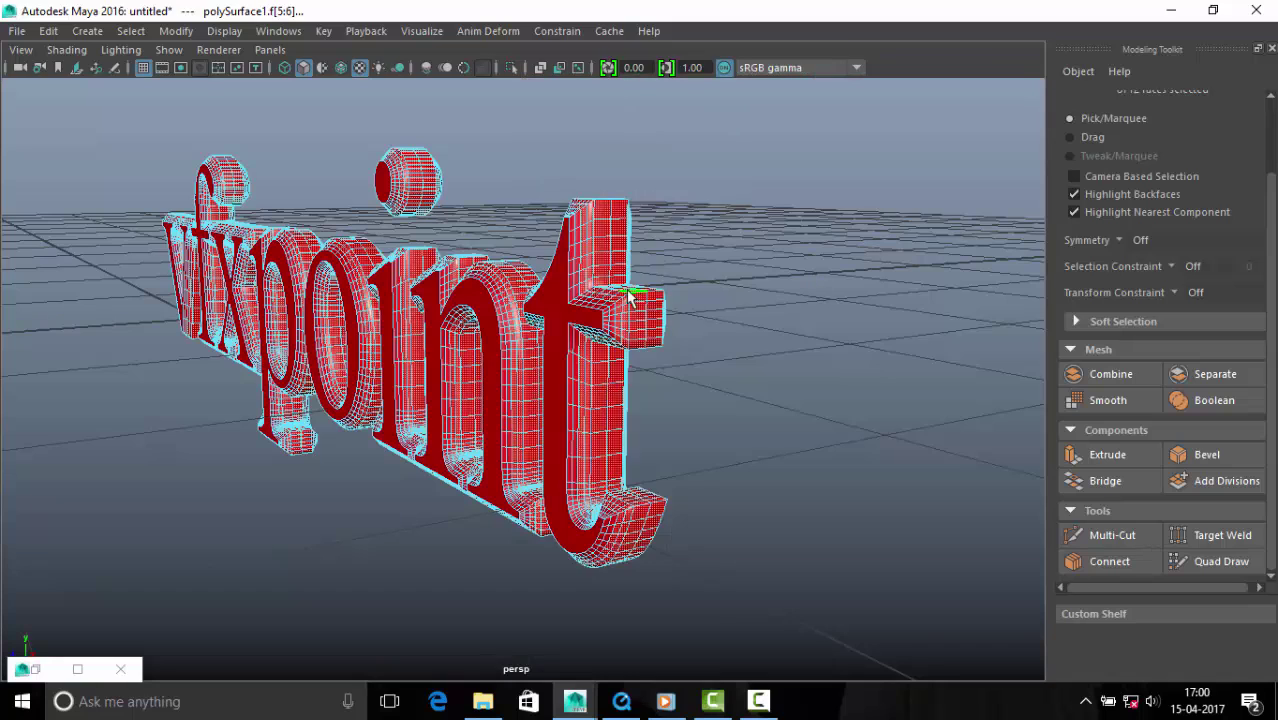
# - Give the selected bevel and side faces a new green Blinn material
pyautogui.moveTo(628, 179); pyautogui.dragTo(654, 612, button='right')
pyautogui.click(620, 640)
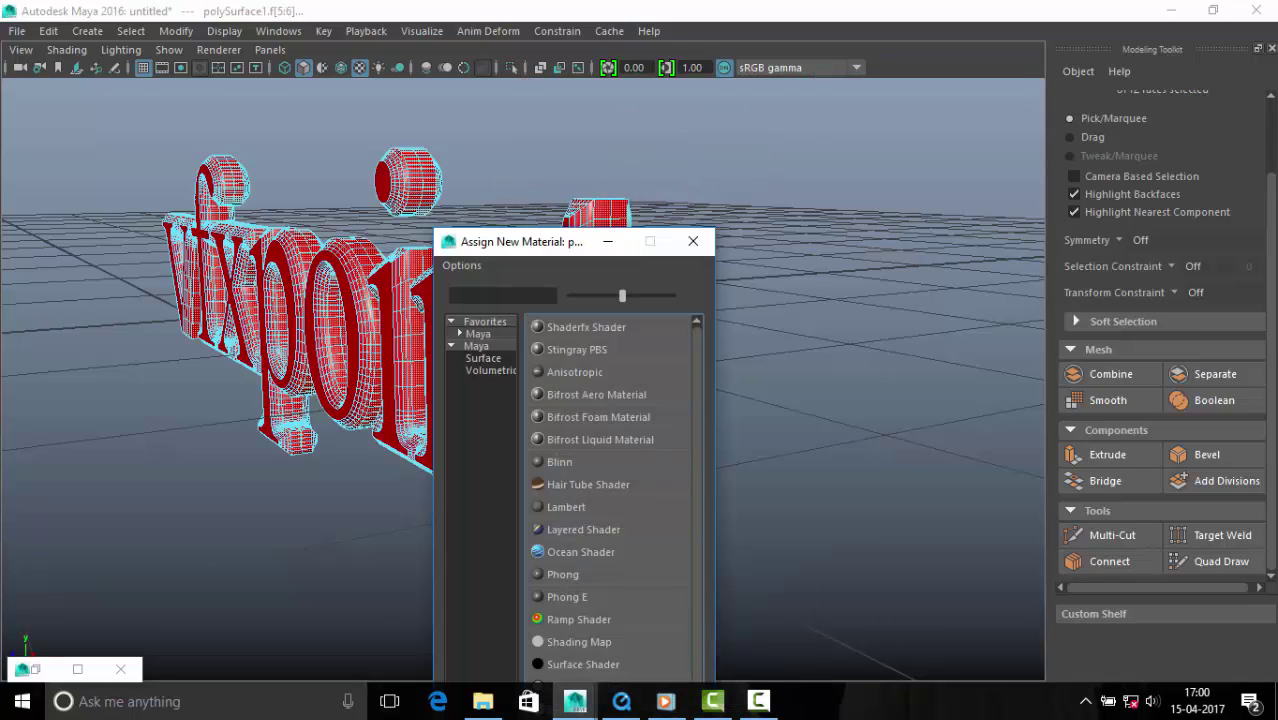
pyautogui.click(559, 462)
pyautogui.scroll(3, 1050, 345)
pyautogui.click(1045, 318)
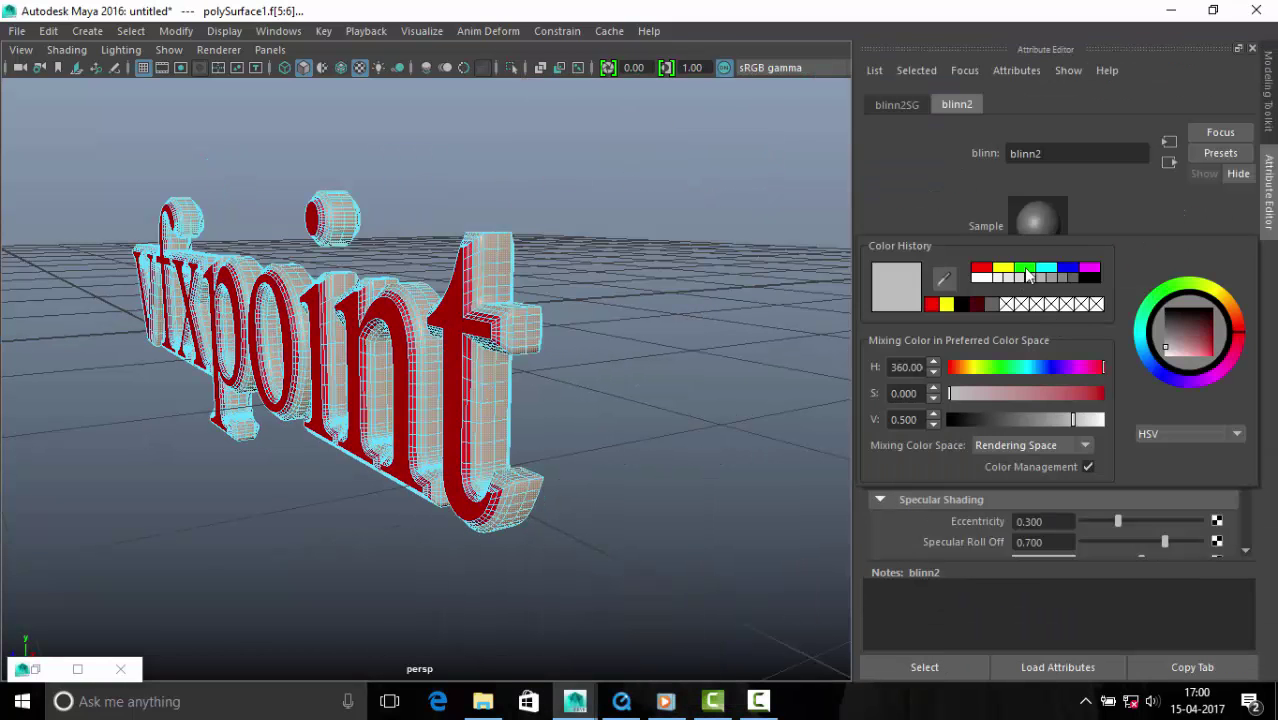
pyautogui.click(1025, 268)
pyautogui.click(491, 257)
# - Restore the hidden panels and move the vfxpoint text upward above the grid
pyautogui.moveTo(491, 257)
pyautogui.keyDown('alt'); pyautogui.mouseDown()
pyautogui.moveTo(342, 294)
pyautogui.moveTo(288, 340)
pyautogui.mouseUp(); pyautogui.keyUp('alt')
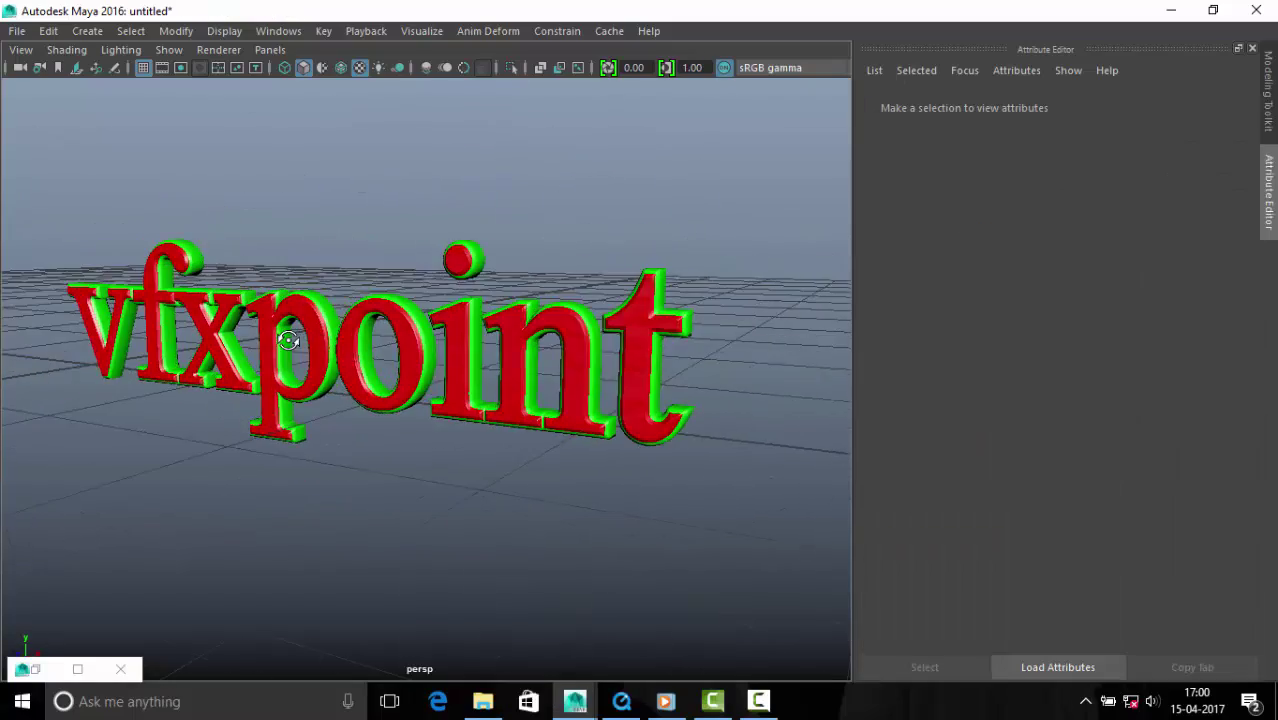
pyautogui.hotkey('ctrl', 'space')
pyautogui.keyDown('alt'); pyautogui.moveTo(371, 343); pyautogui.dragTo(508, 363); pyautogui.keyUp('alt')
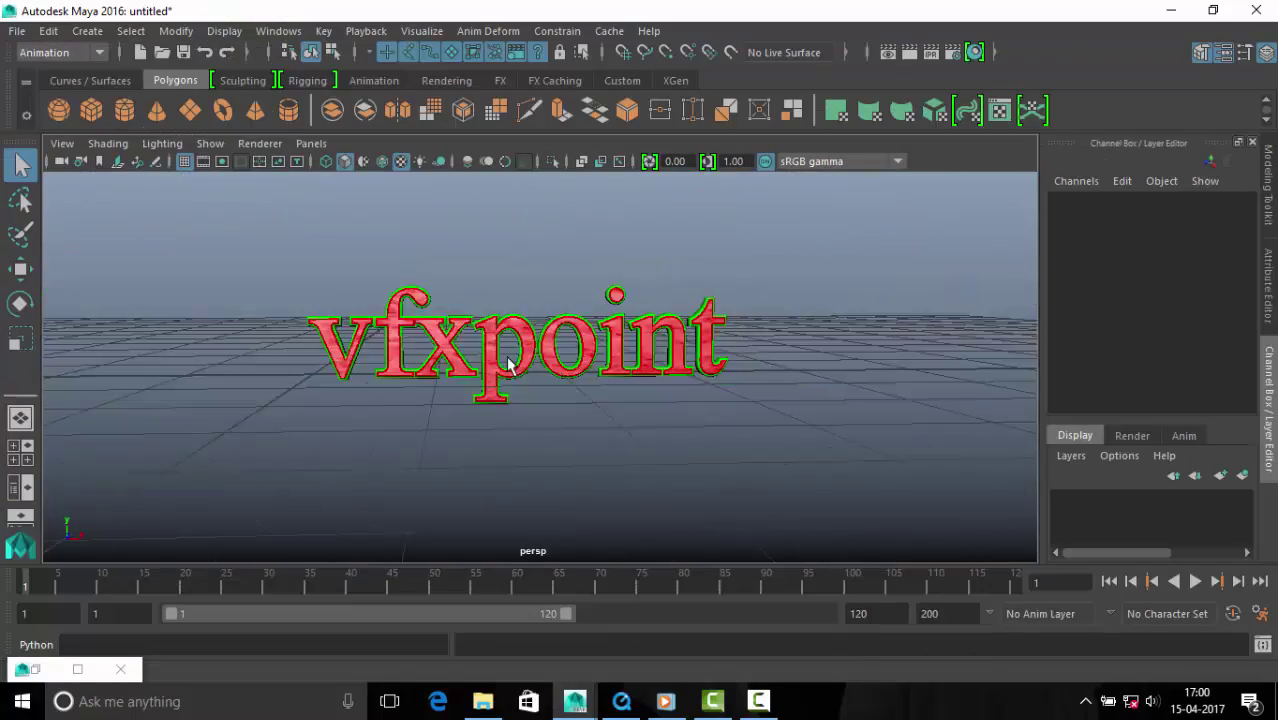
pyautogui.moveTo(508, 363)
pyautogui.keyDown('alt'); pyautogui.mouseDown(button='right')
pyautogui.moveTo(579, 389)
pyautogui.moveTo(480, 345)
pyautogui.mouseUp(button='right'); pyautogui.keyUp('alt')
pyautogui.keyDown('alt'); pyautogui.moveTo(480, 345); pyautogui.dragTo(393, 335); pyautogui.keyUp('alt')
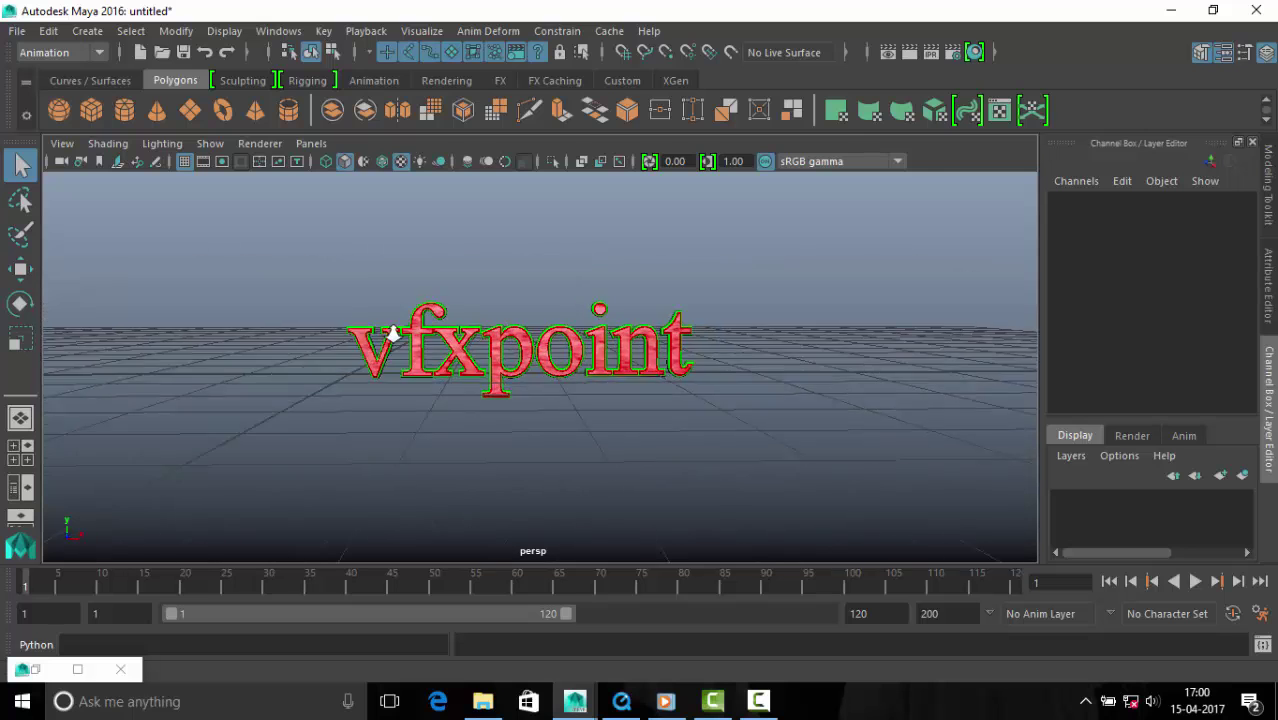
pyautogui.keyDown('alt'); pyautogui.moveTo(393, 335); pyautogui.dragTo(506, 373, button='right'); pyautogui.keyUp('alt')
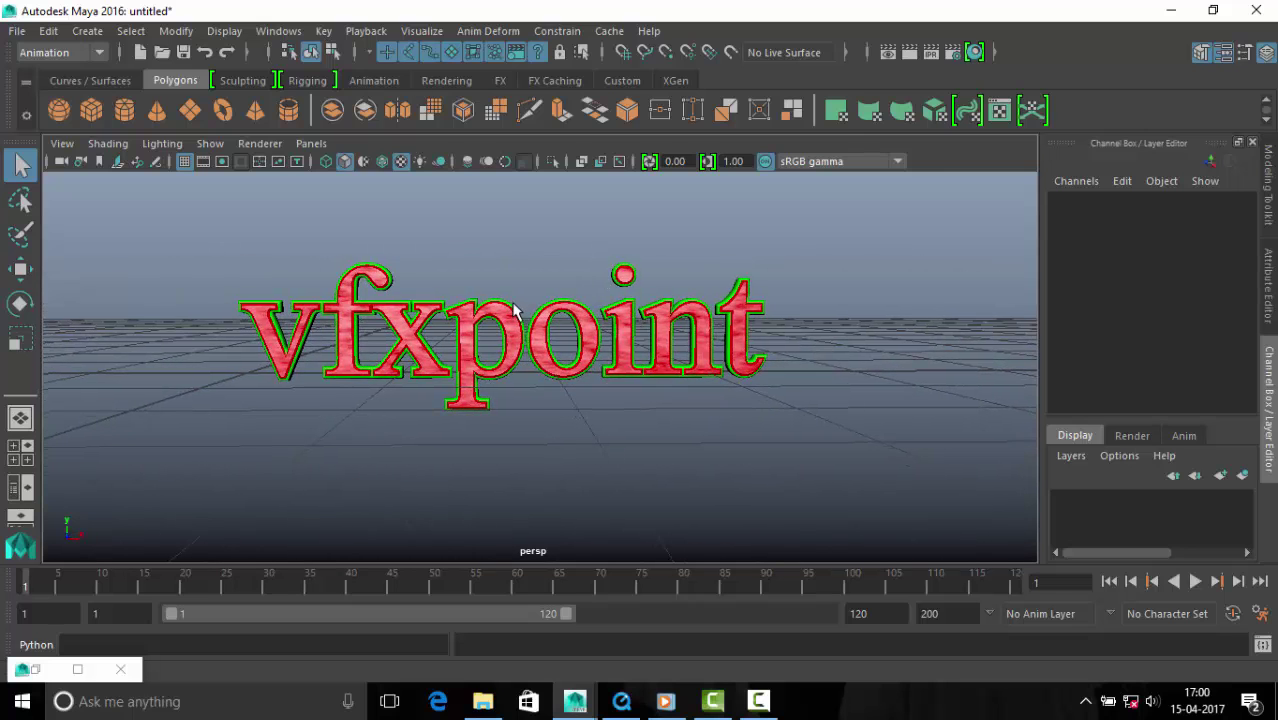
pyautogui.click(622, 338)
pyautogui.press('w')
pyautogui.moveTo(505, 255); pyautogui.dragTo(505, 185)
pyautogui.click(830, 358)
pyautogui.keyDown('alt'); pyautogui.moveTo(830, 358); pyautogui.dragTo(736, 400); pyautogui.keyUp('alt')
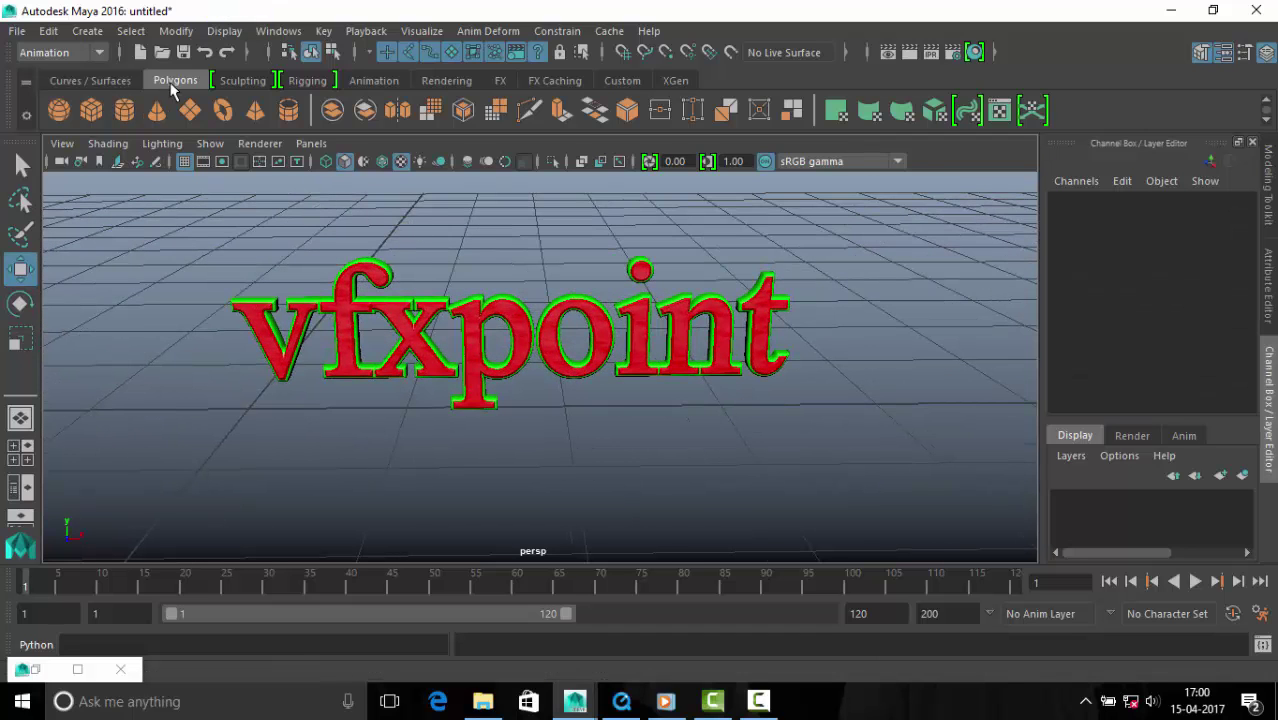
# - Add a new camera and rename it motion in the Outliner
pyautogui.click(88, 31)
pyautogui.moveTo(120, 154)
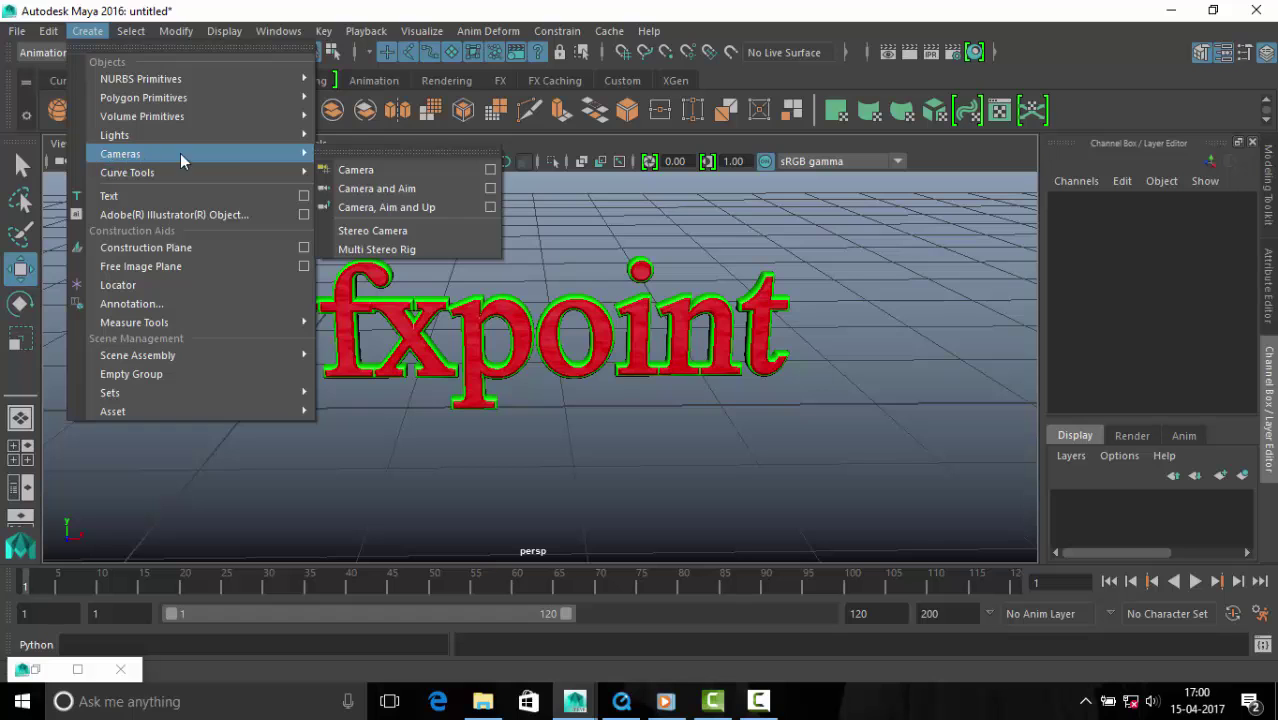
pyautogui.click(352, 169)
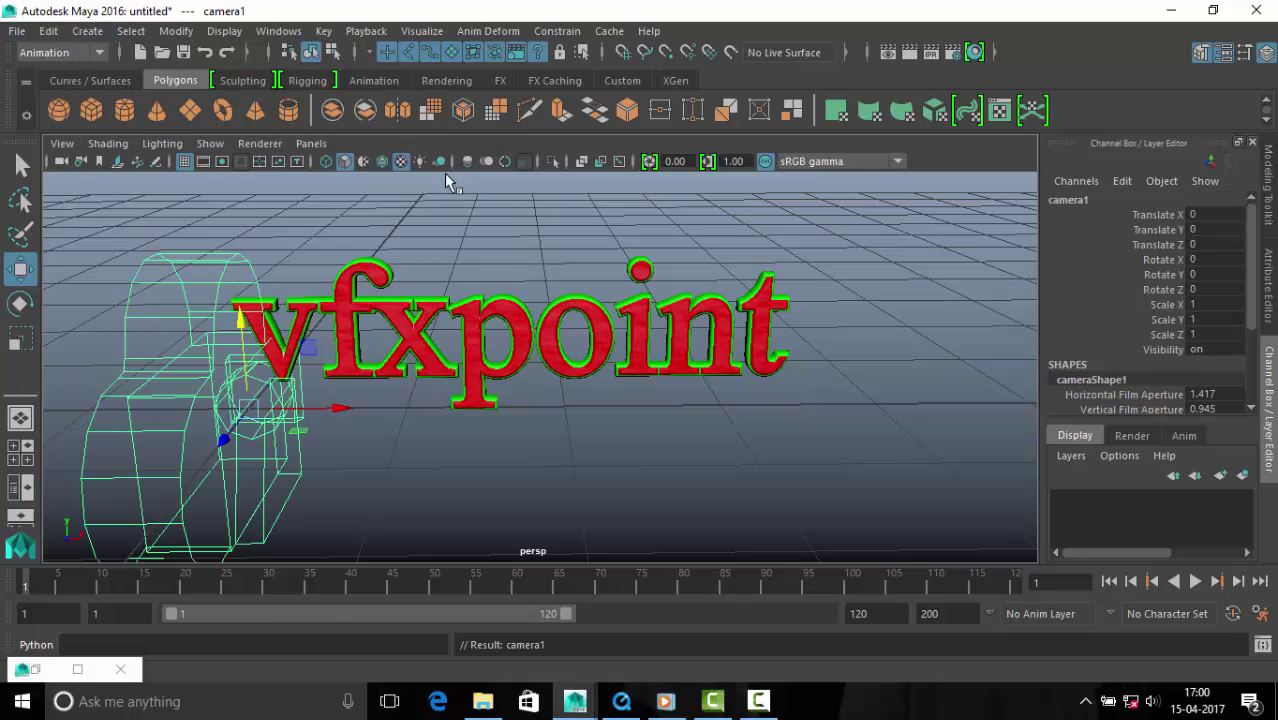
pyautogui.click(278, 31)
pyautogui.click(290, 200)
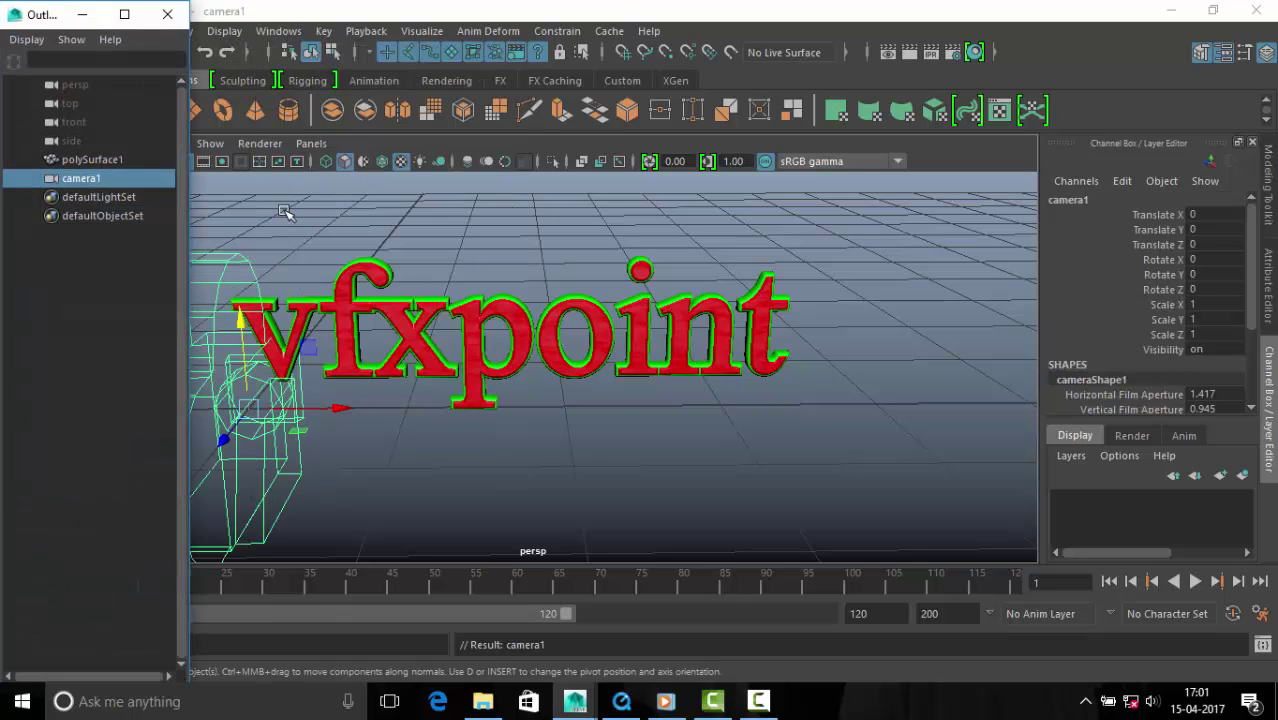
pyautogui.doubleClick(88, 179)
pyautogui.write('motior')
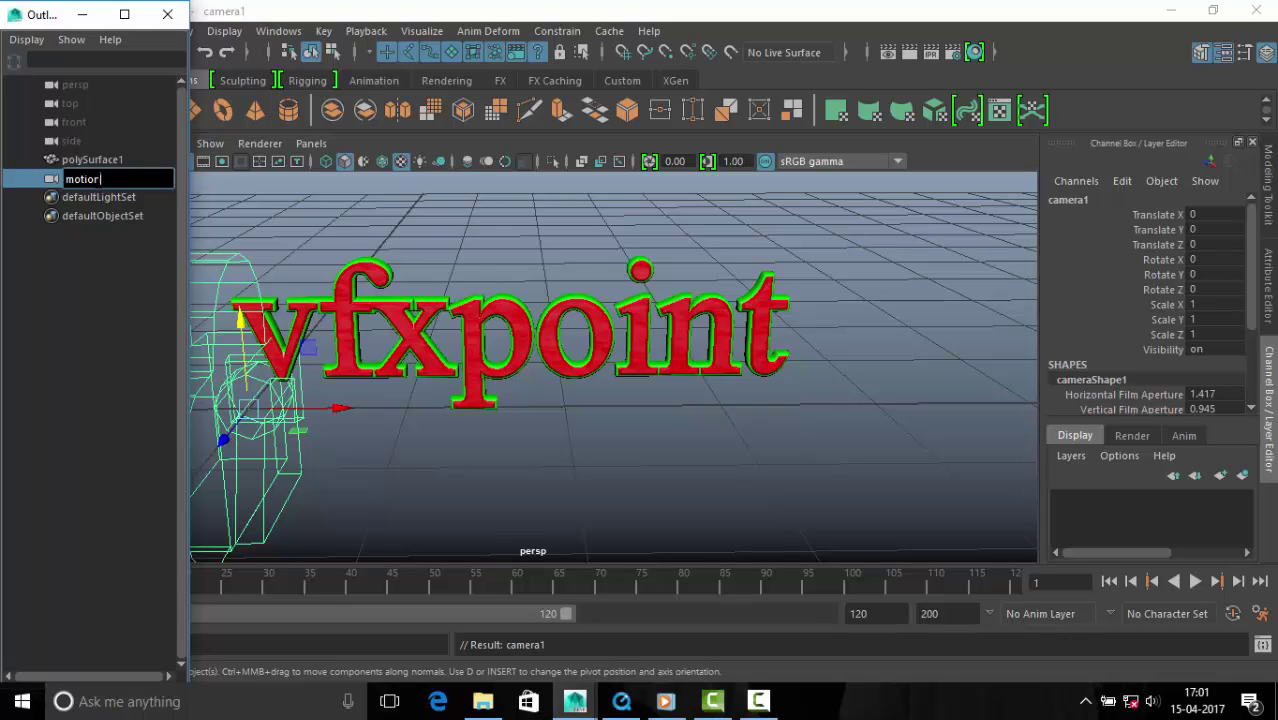
pyautogui.press('Return')
pyautogui.click(167, 14)
# - Look through the motion camera with the four-view layout showing
pyautogui.click(311, 143)
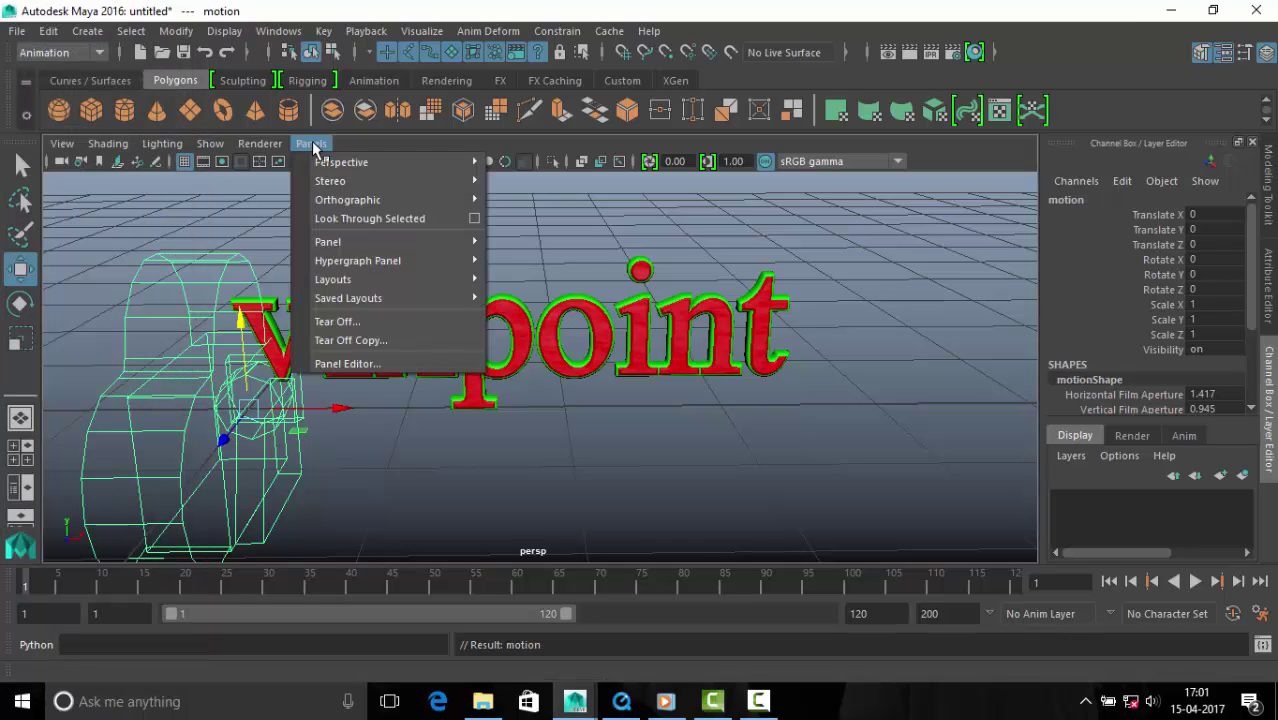
pyautogui.click(391, 220)
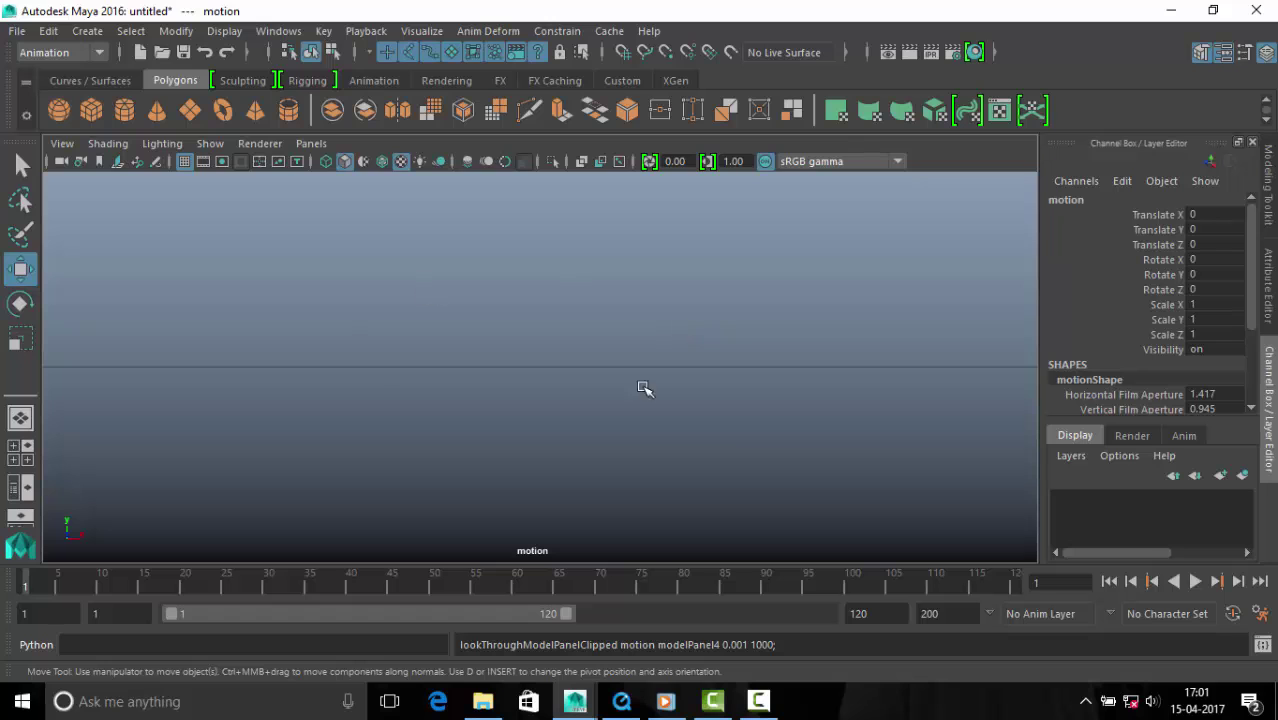
pyautogui.press('space')
pyautogui.scroll(-3, 213, 249)
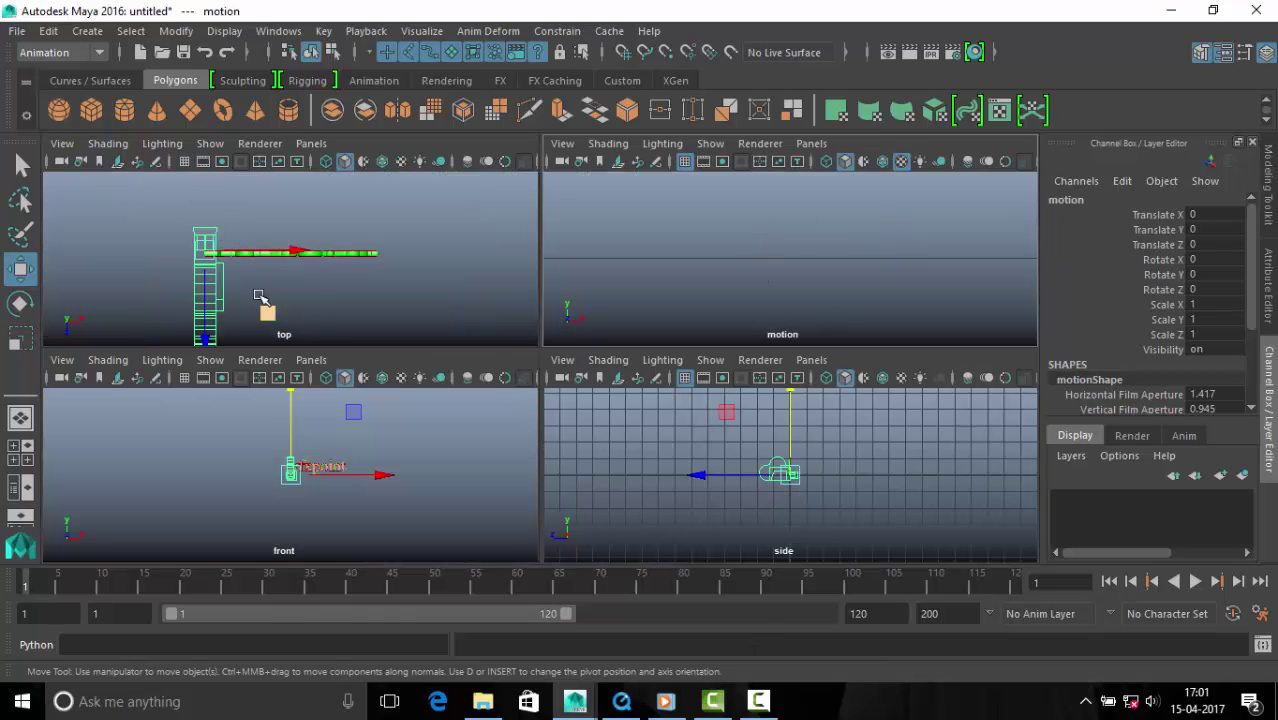
pyautogui.press('space')
pyautogui.press('space')
pyautogui.scroll(-2, 433, 285)
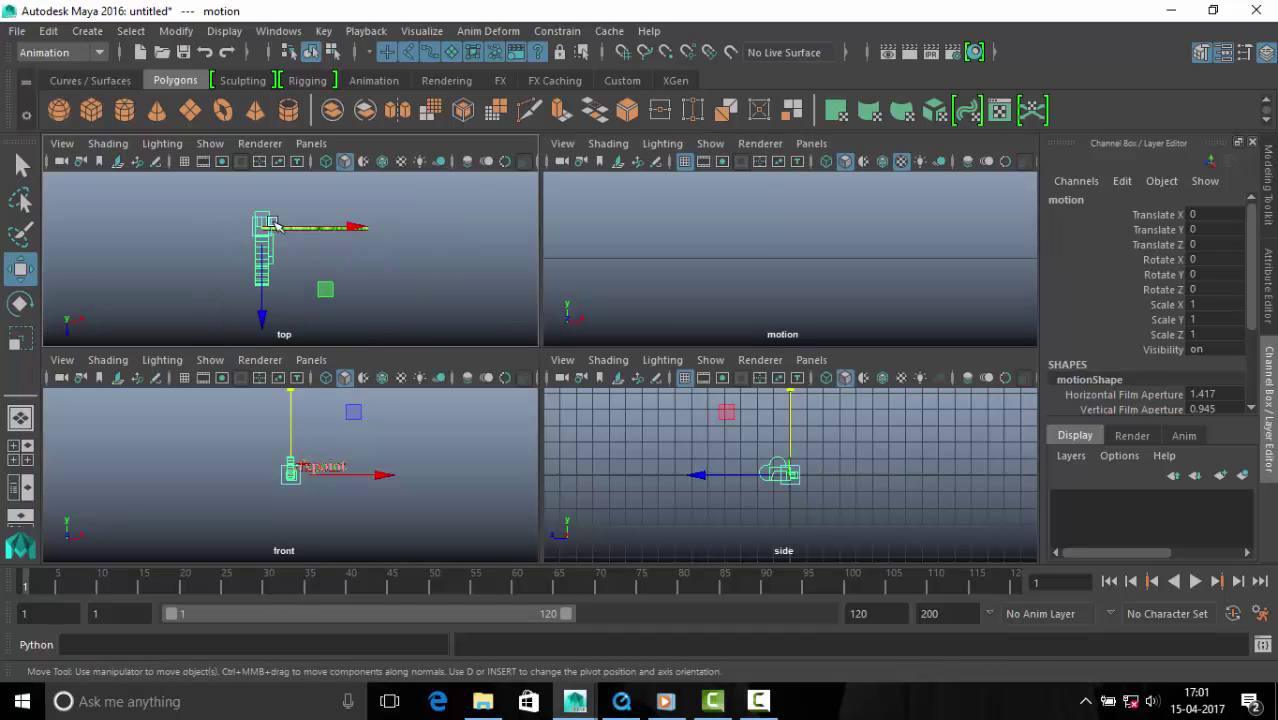
# - Position the motion camera at about Translate 1.606, 0.407, 4.446 facing the text
pyautogui.moveTo(262, 322); pyautogui.dragTo(264, 327)
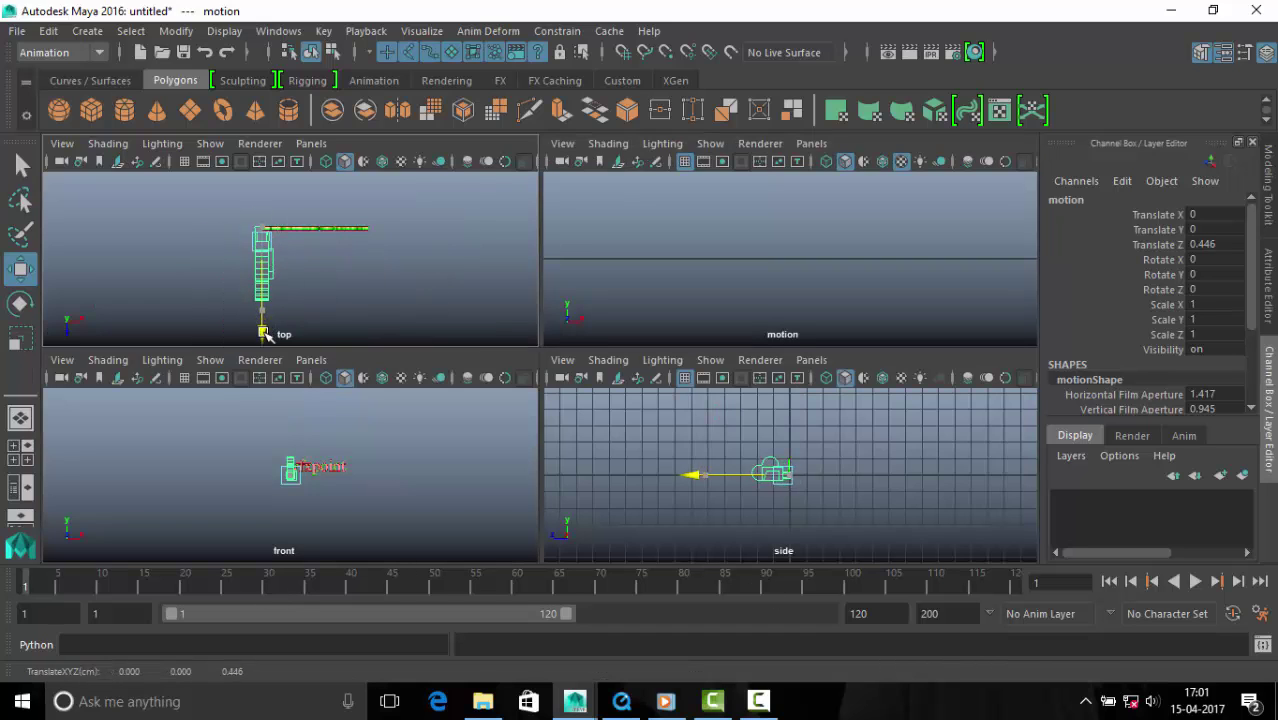
pyautogui.moveTo(340, 257)
pyautogui.mouseDown()
pyautogui.moveTo(399, 270)
pyautogui.moveTo(334, 274)
pyautogui.moveTo(318, 290)
pyautogui.moveTo(347, 339)
pyautogui.mouseUp()
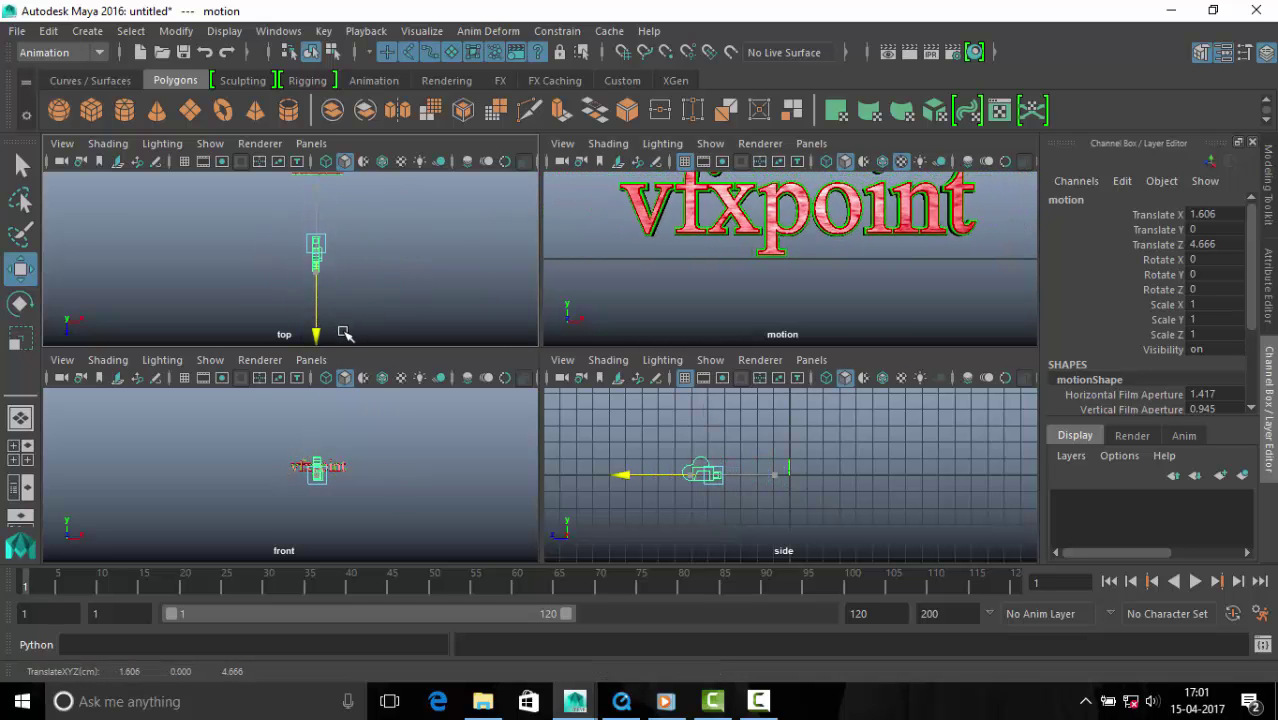
pyautogui.keyDown('alt'); pyautogui.moveTo(430, 278); pyautogui.dragTo(467, 211, button='middle'); pyautogui.keyUp('alt')
pyautogui.moveTo(320, 300); pyautogui.dragTo(323, 316)
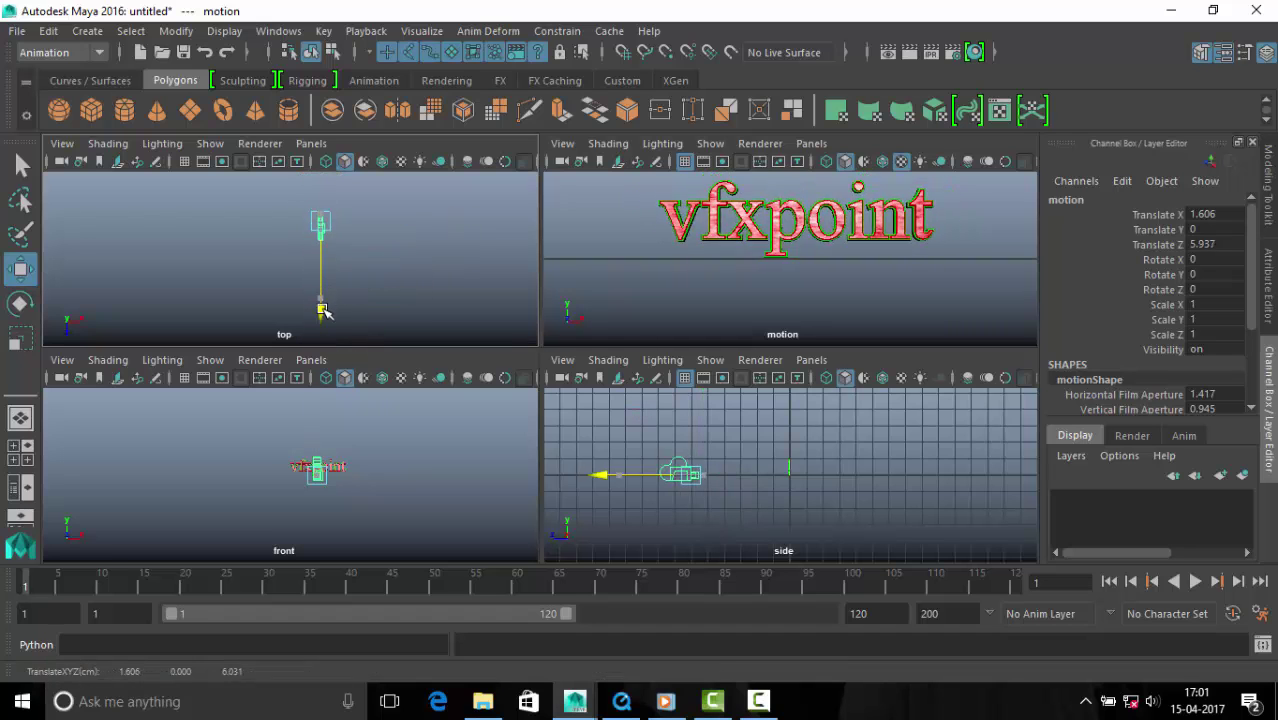
pyautogui.scroll(3, 767, 465)
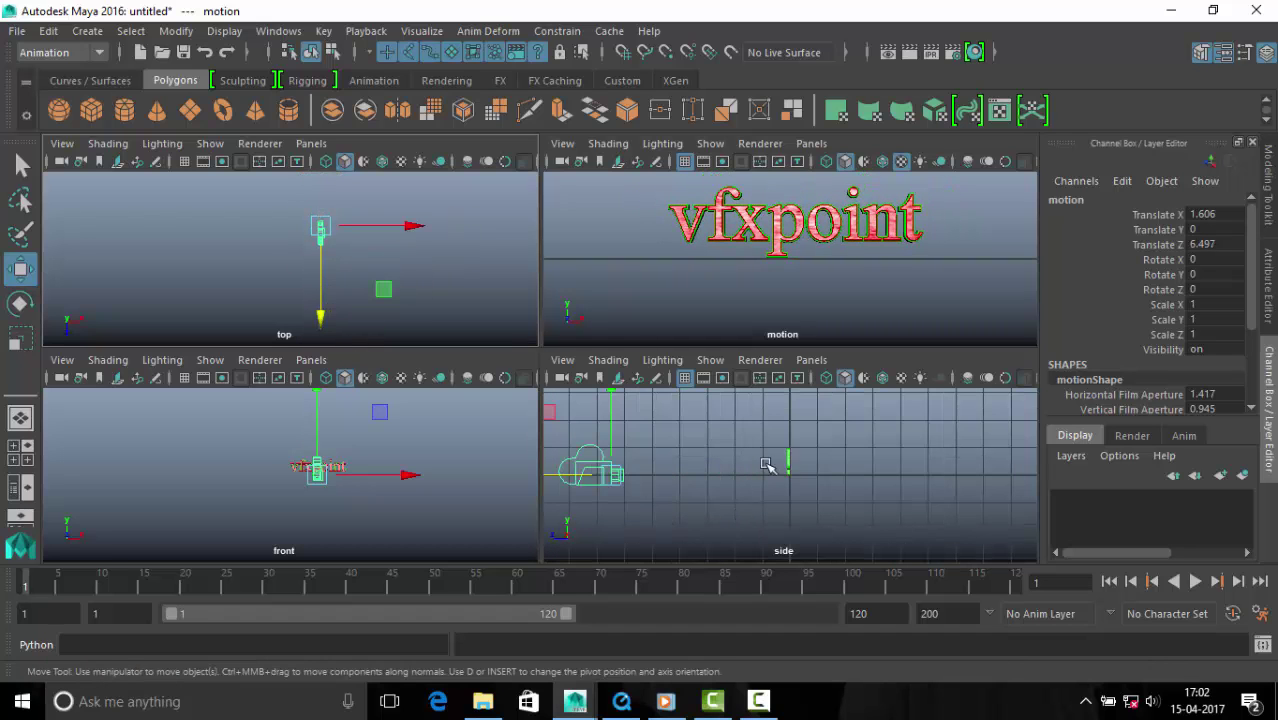
pyautogui.moveTo(630, 467); pyautogui.dragTo(622, 390)
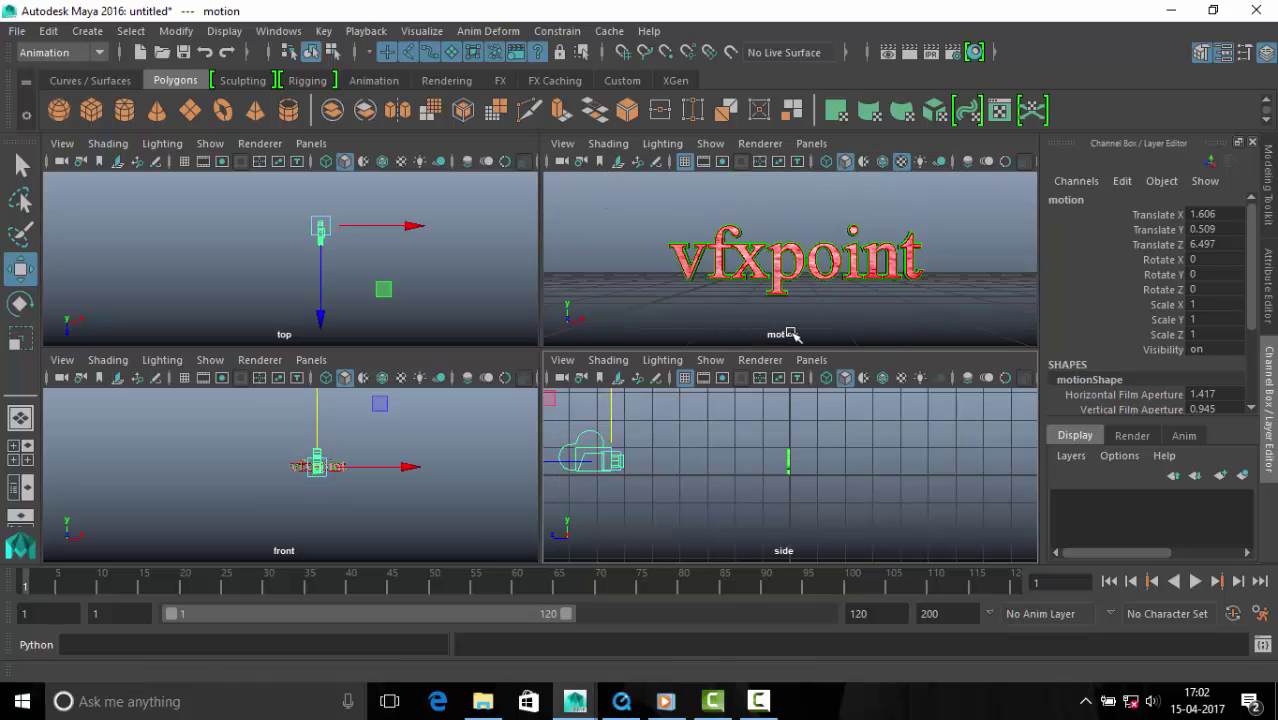
pyautogui.moveTo(630, 425)
pyautogui.mouseDown()
pyautogui.moveTo(640, 395)
pyautogui.moveTo(626, 443)
pyautogui.mouseUp()
pyautogui.moveTo(322, 321)
pyautogui.mouseDown()
pyautogui.moveTo(370, 325)
pyautogui.moveTo(383, 306)
pyautogui.mouseUp()
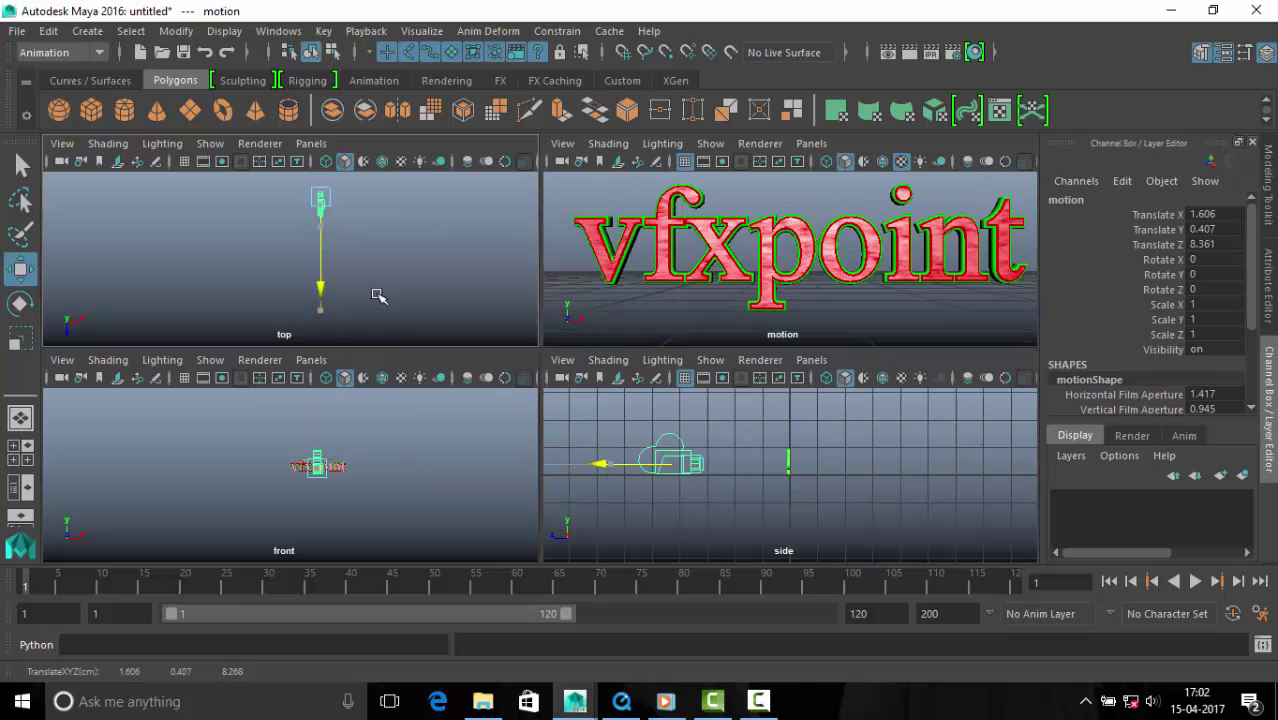
# - Try tilting and rolling the camera, undo both, and select its transform channels
pyautogui.press('e')
pyautogui.moveTo(380, 228); pyautogui.dragTo(387, 228)
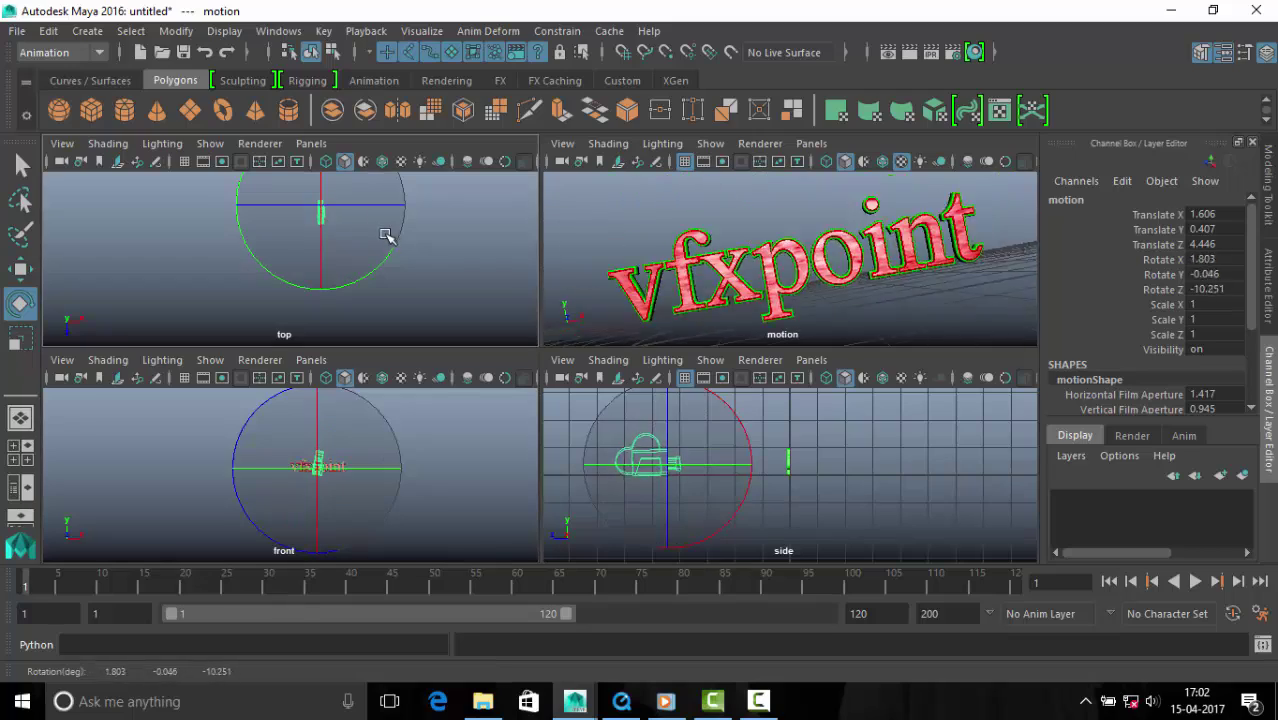
pyautogui.hotkey('ctrl', 'z')
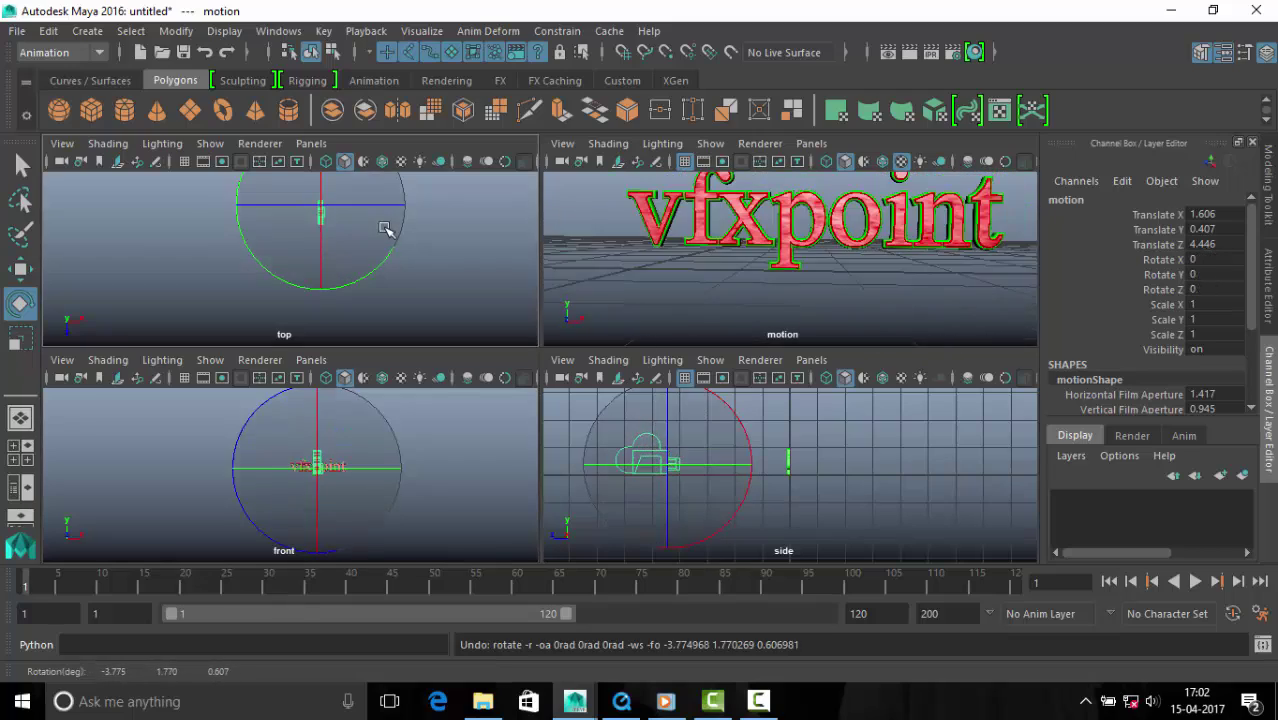
pyautogui.moveTo(391, 205); pyautogui.dragTo(389, 200)
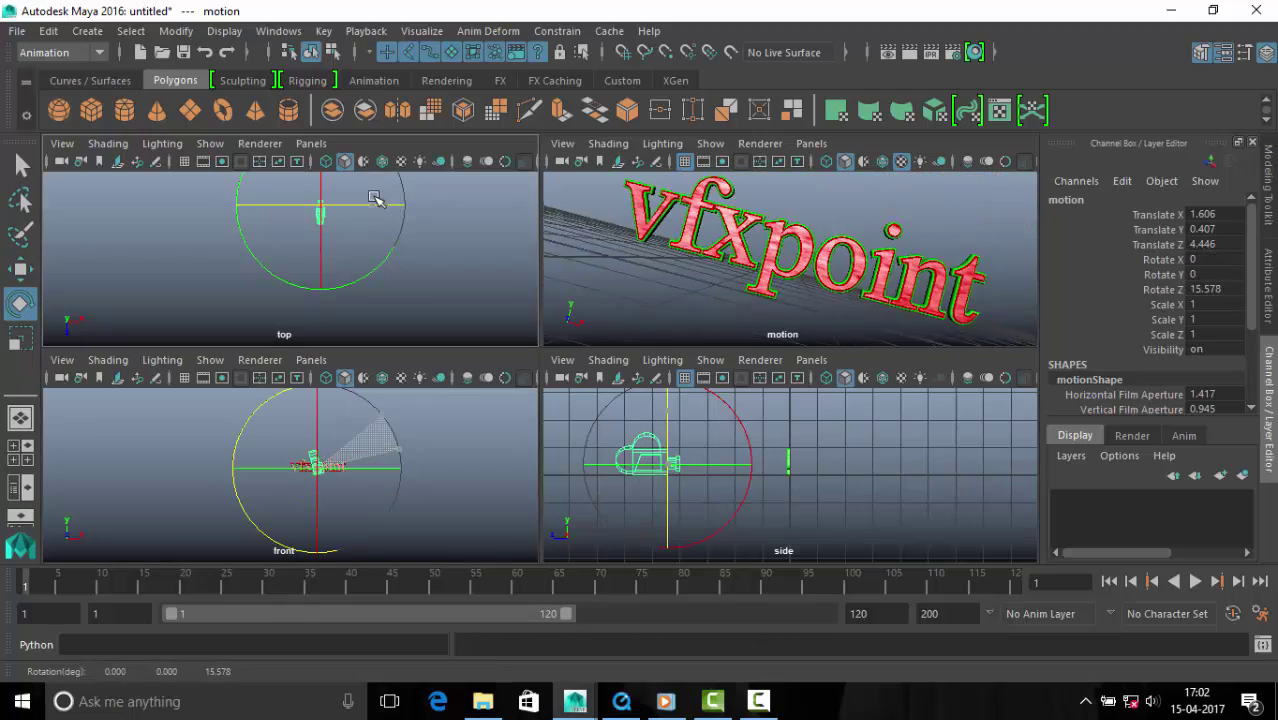
pyautogui.hotkey('ctrl', 'z')
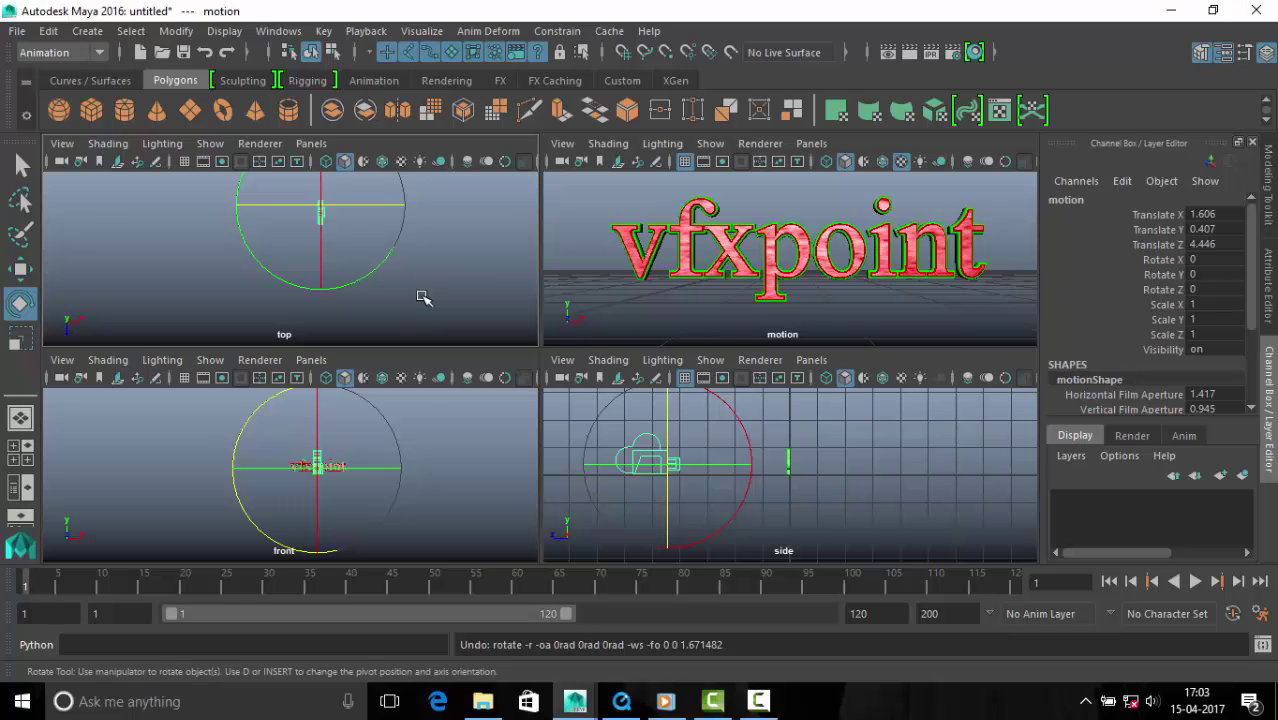
pyautogui.scroll(-1, 289, 289)
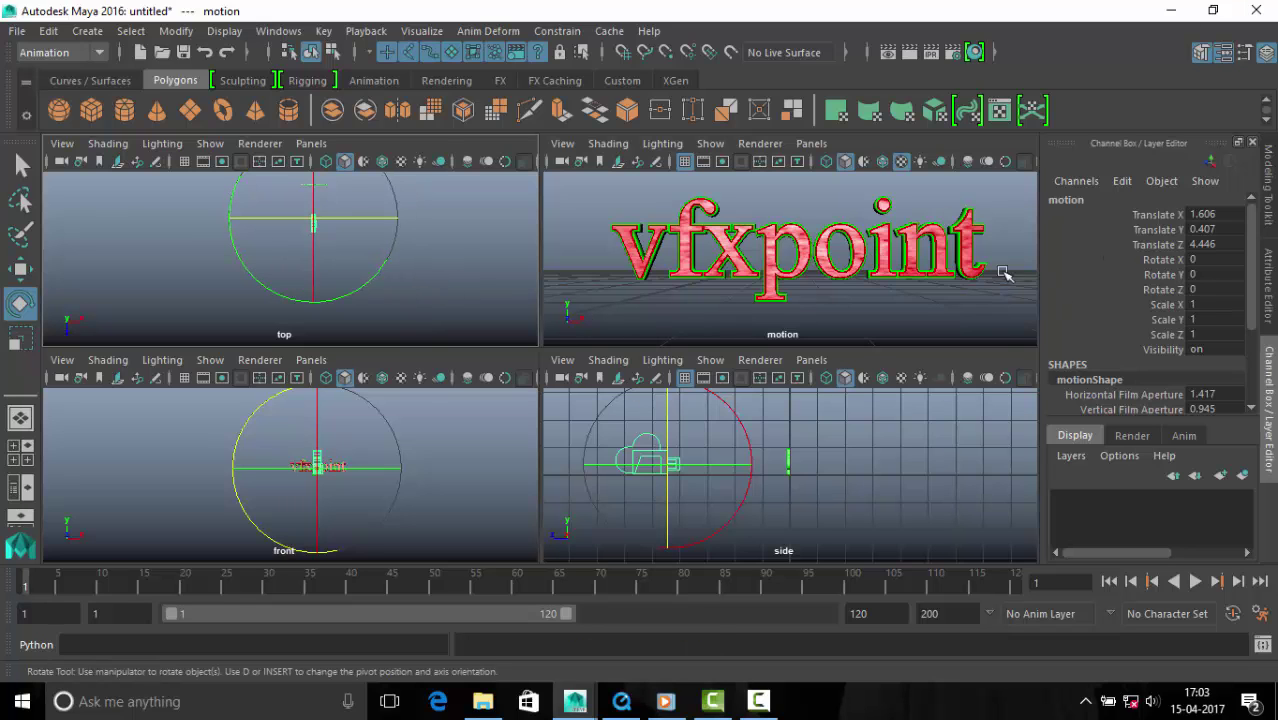
pyautogui.moveTo(1165, 216)
pyautogui.mouseDown()
pyautogui.moveTo(1170, 305)
pyautogui.moveTo(1128, 207)
pyautogui.mouseUp()
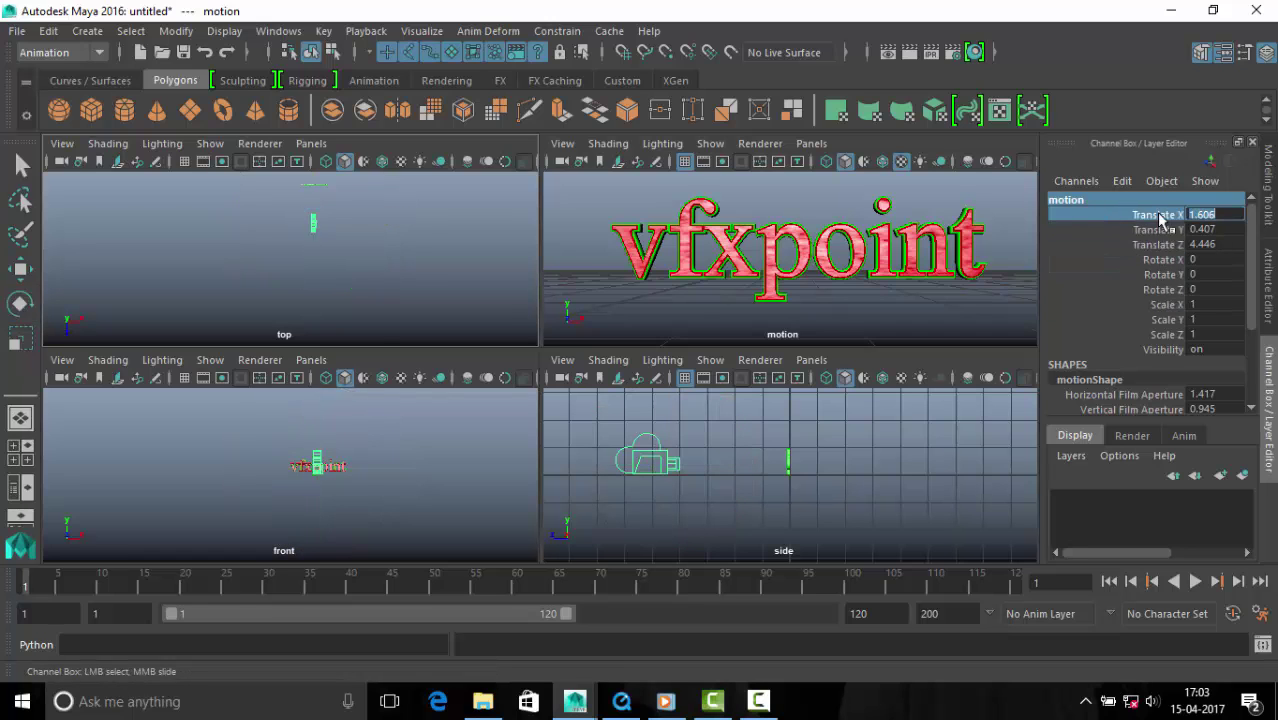
# - Key all the motion camera's channels at frame 1 and again at frame 60
pyautogui.press('e')
pyautogui.press('s')
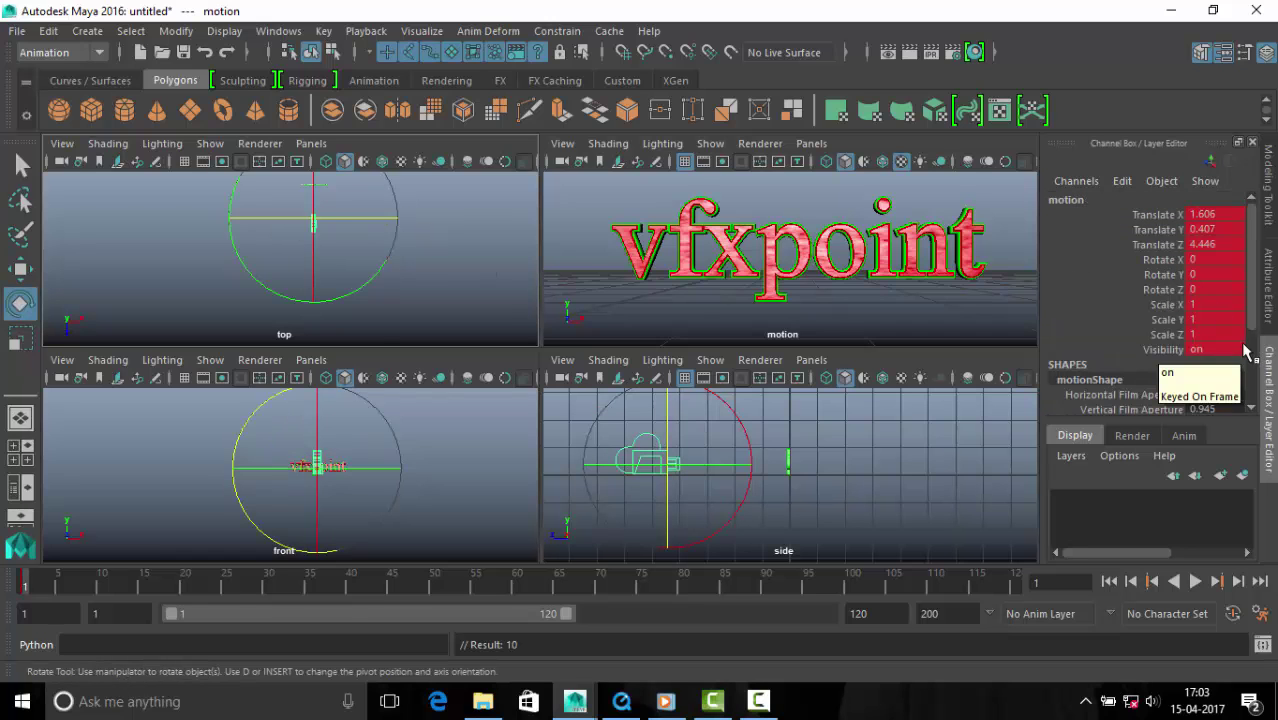
pyautogui.hotkey('alt', 'v')
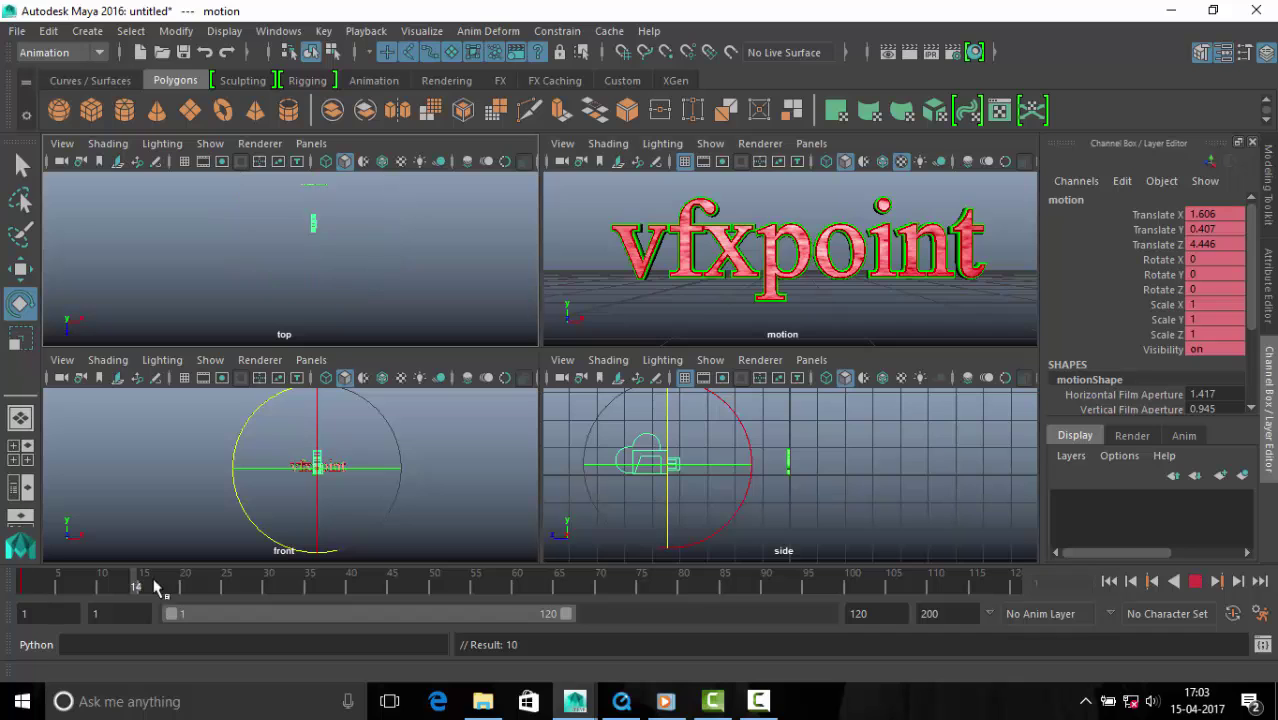
pyautogui.press('s')
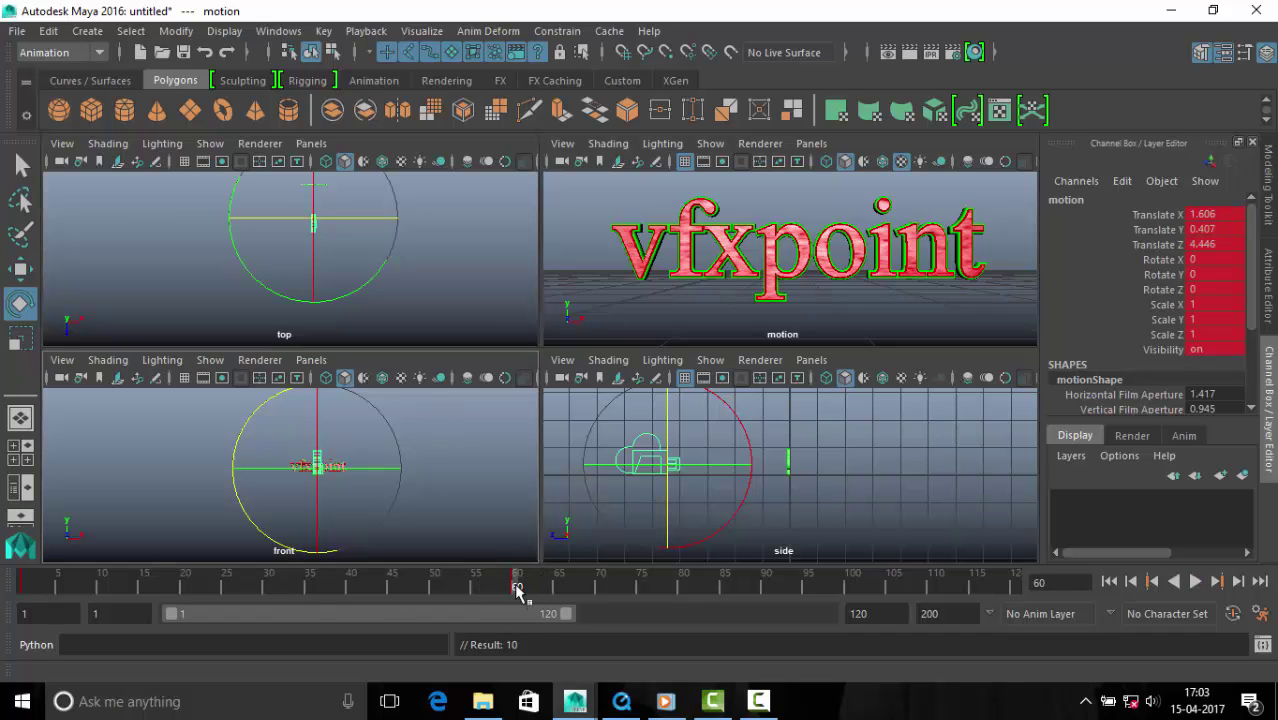
# - Scrub and play the animation, deleting a stray key from the time slider
pyautogui.moveTo(517, 592); pyautogui.dragTo(14, 617)
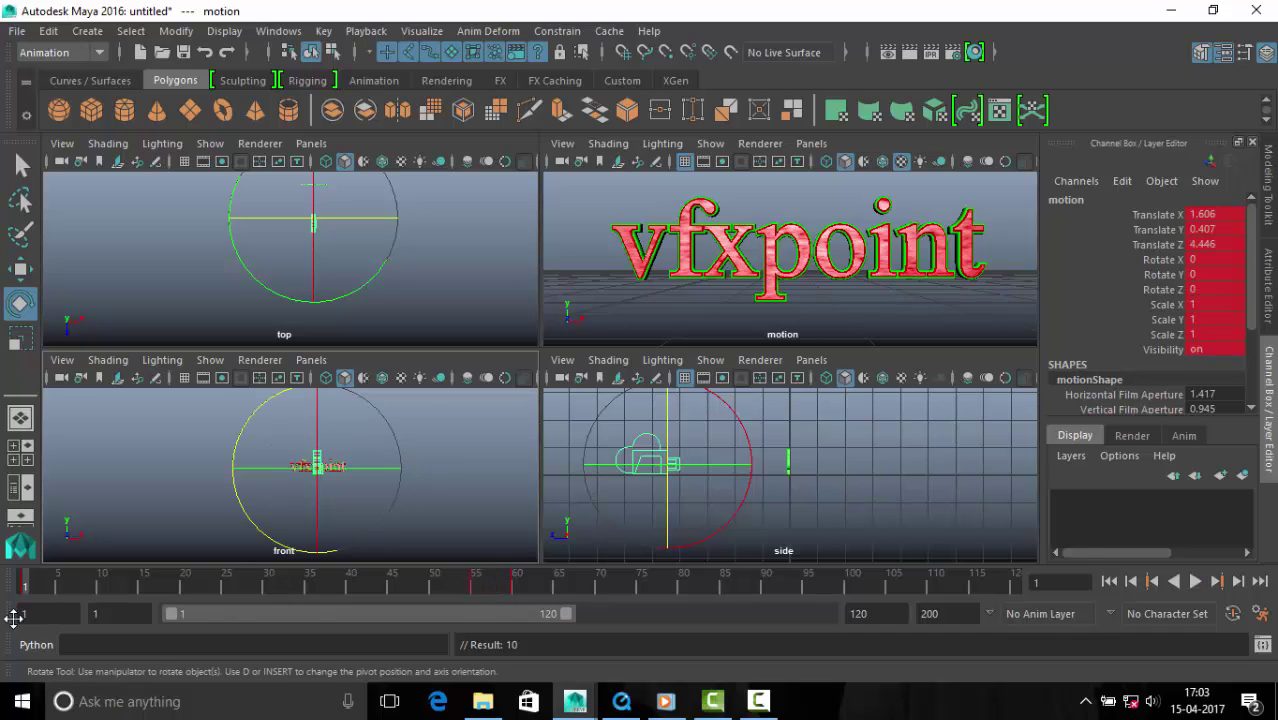
pyautogui.hotkey('alt', 'v')
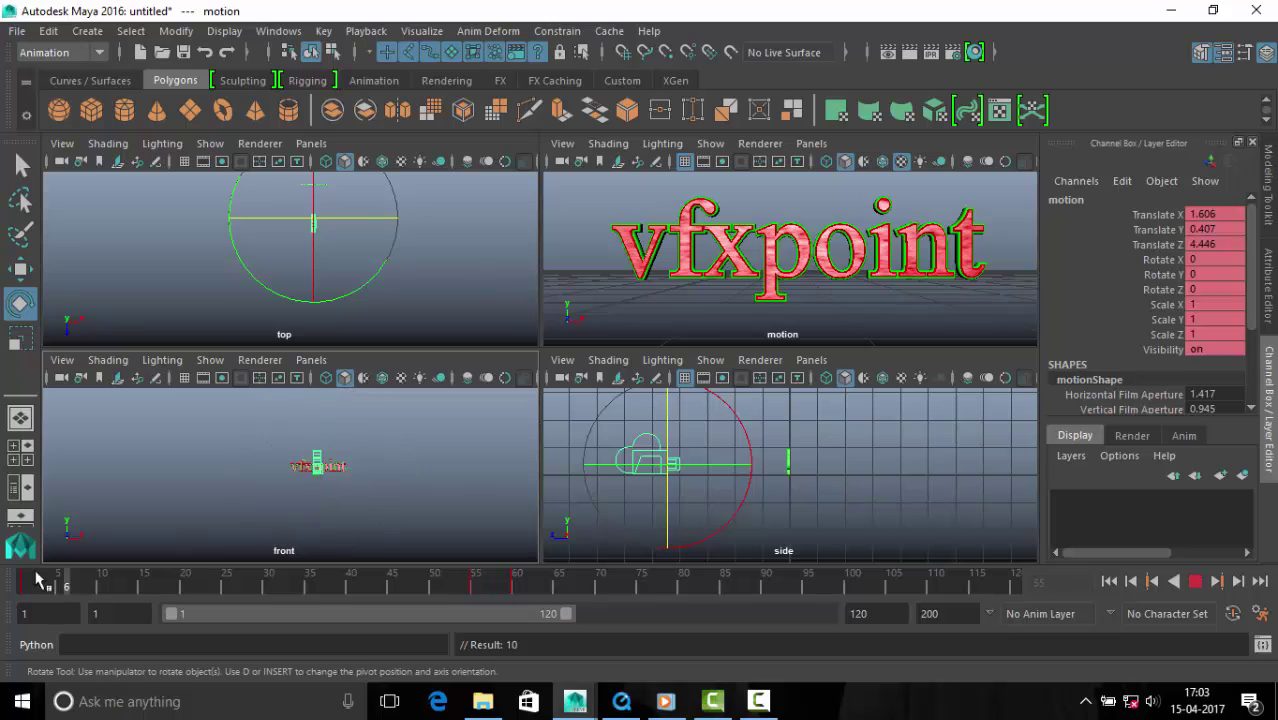
pyautogui.click(24, 585)
pyautogui.rightClick(27, 586)
pyautogui.click(60, 354)
pyautogui.hotkey('alt', 'v')
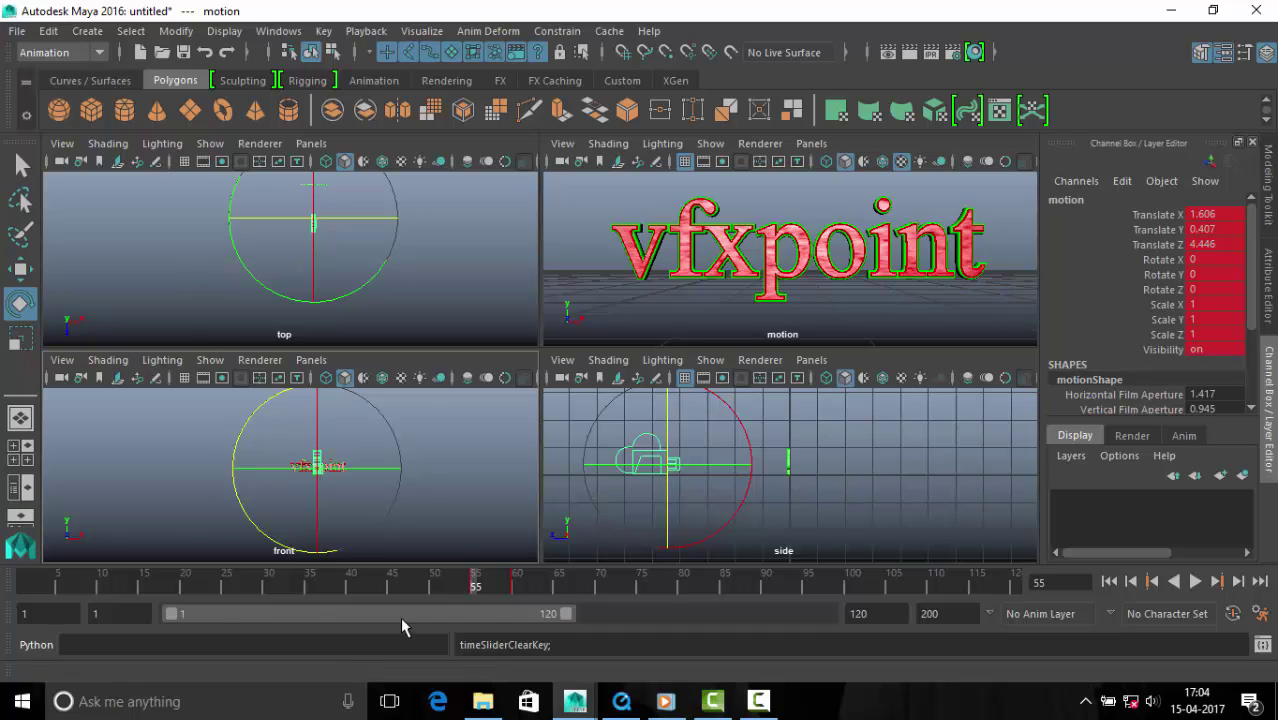
# - Pull the motion camera back along Z and preview the timeline
pyautogui.press('w')
pyautogui.moveTo(313, 312); pyautogui.dragTo(313, 325)
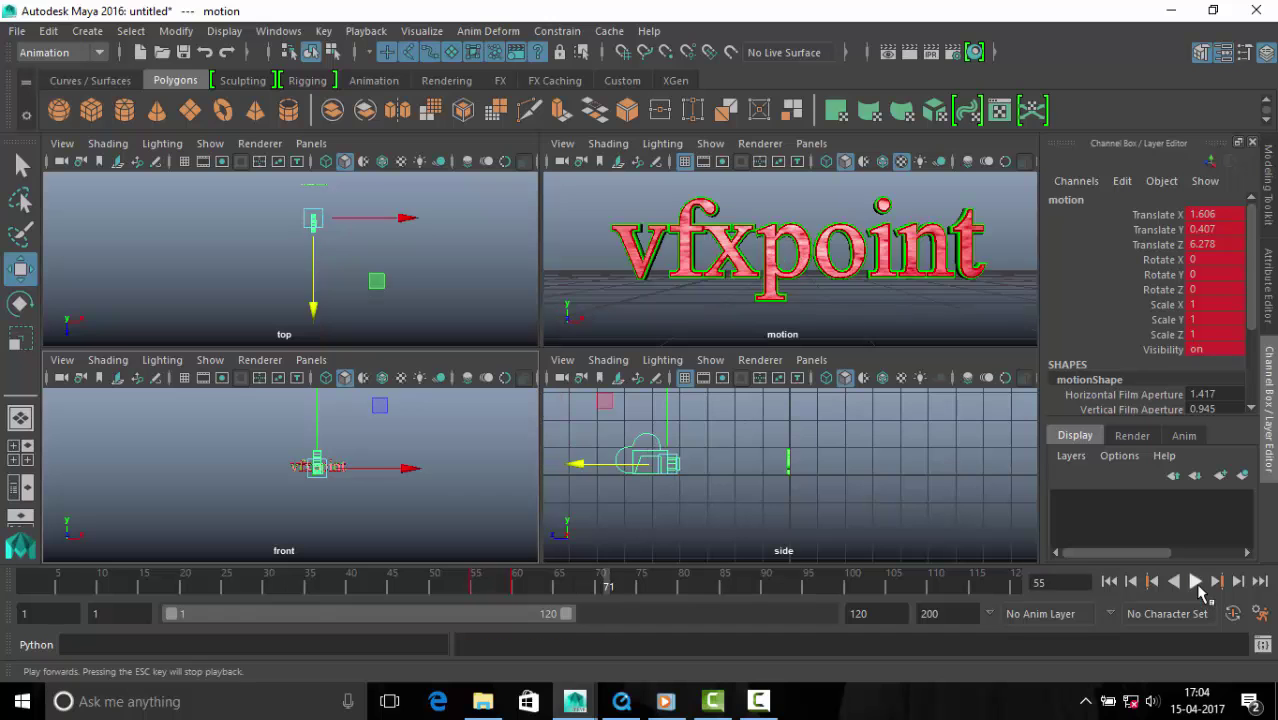
pyautogui.click(827, 314)
pyautogui.click(1195, 581)
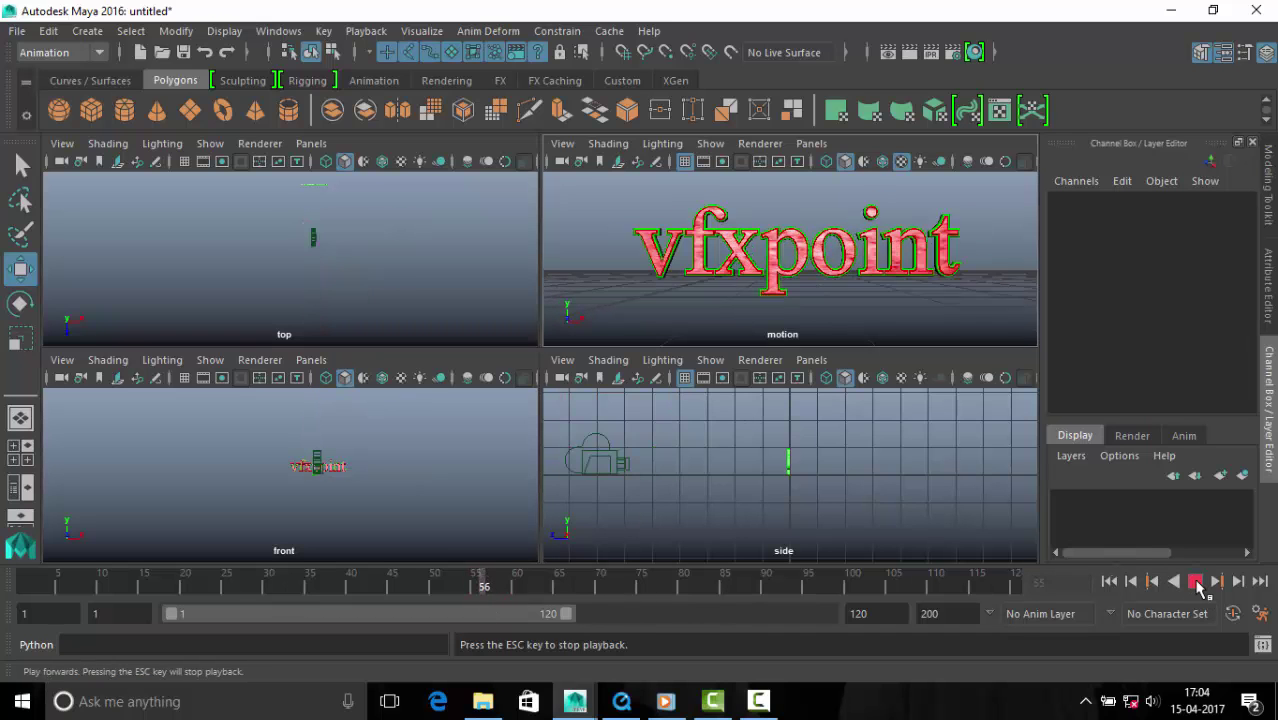
pyautogui.moveTo(670, 578); pyautogui.dragTo(471, 592)
pyautogui.click(1195, 581)
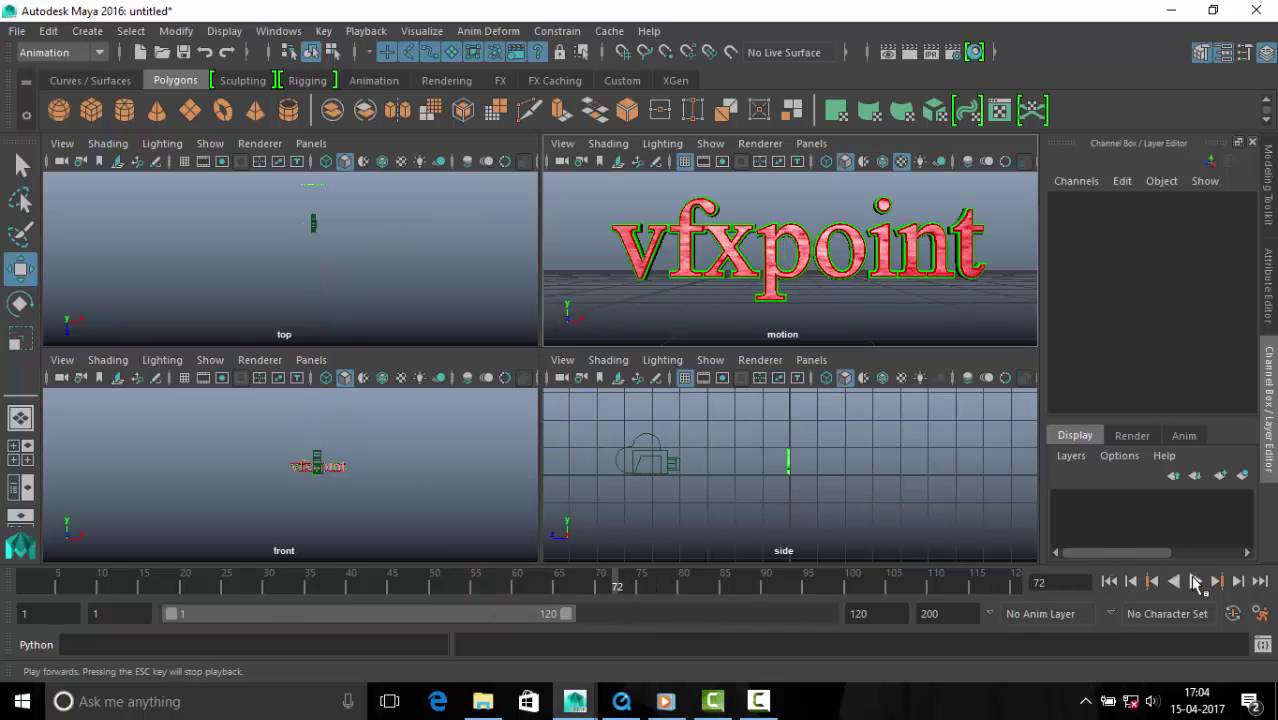
pyautogui.click(313, 237)
pyautogui.moveTo(550, 579); pyautogui.dragTo(470, 588)
pyautogui.press('Escape')
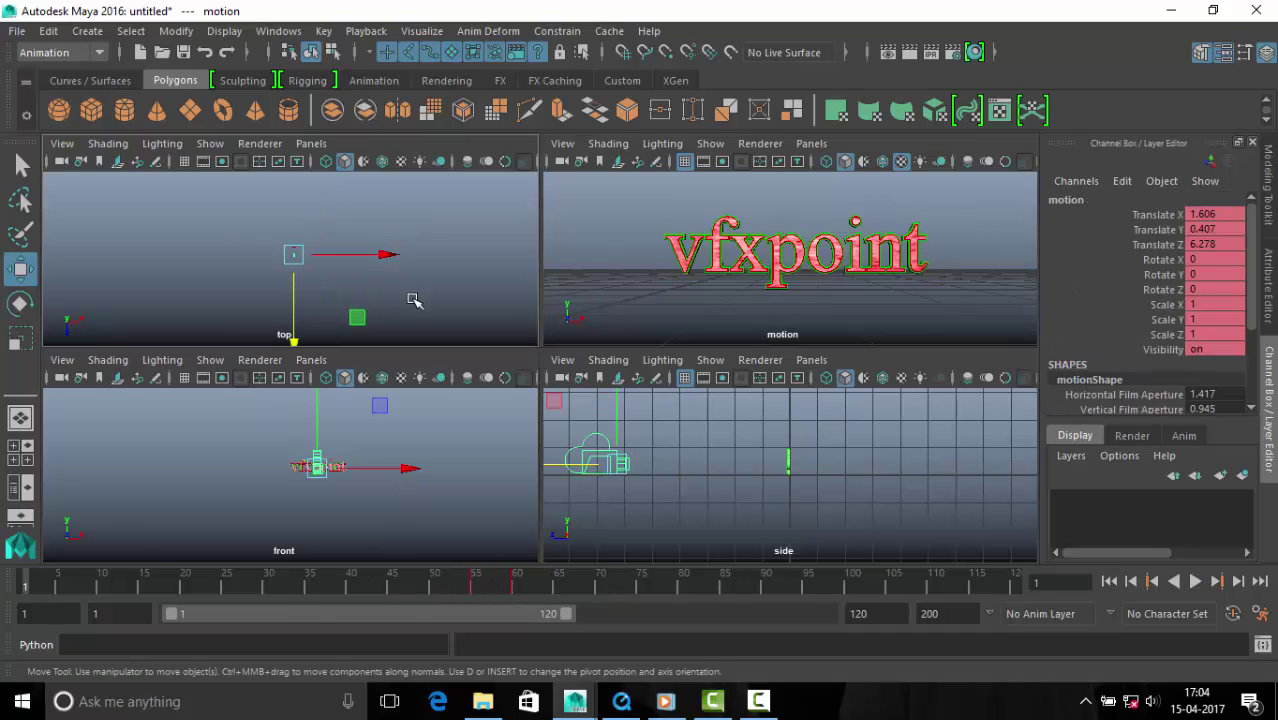
# - At frame 1, key the camera pulled back to Z 155 and play the fly-in
pyautogui.moveTo(350, 273); pyautogui.dragTo(398, 426)
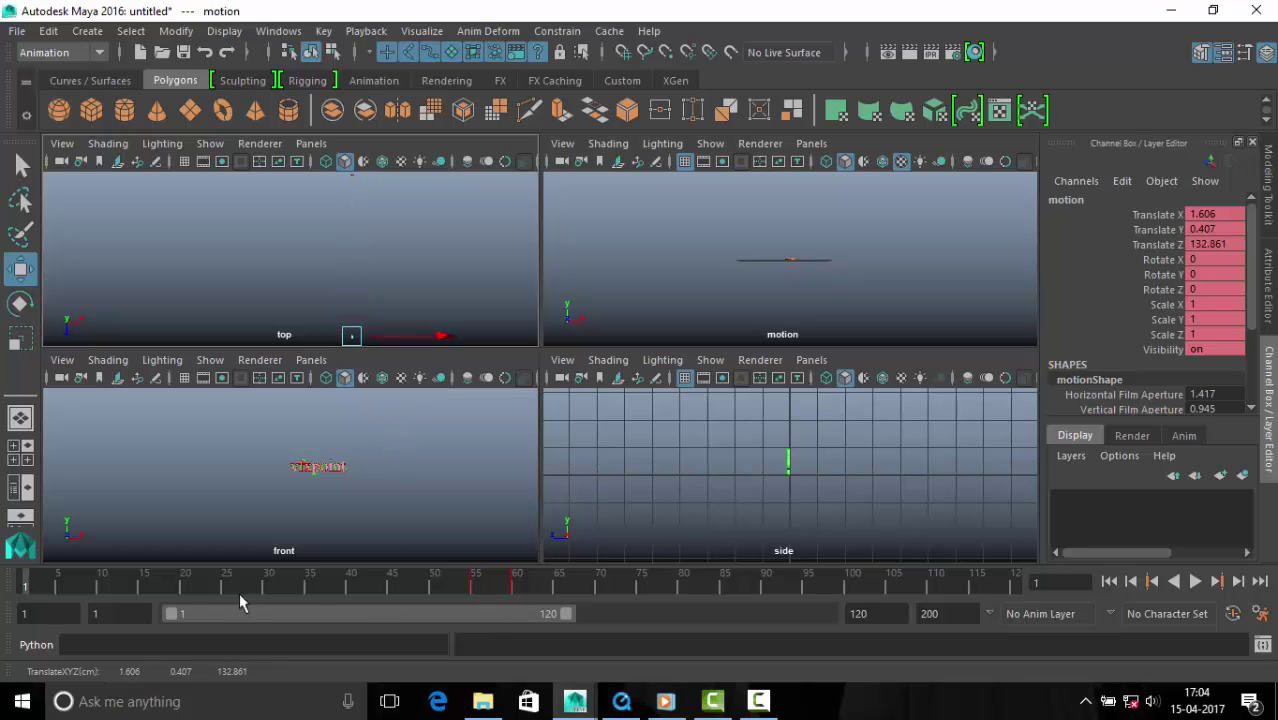
pyautogui.press('s')
pyautogui.click(1194, 581)
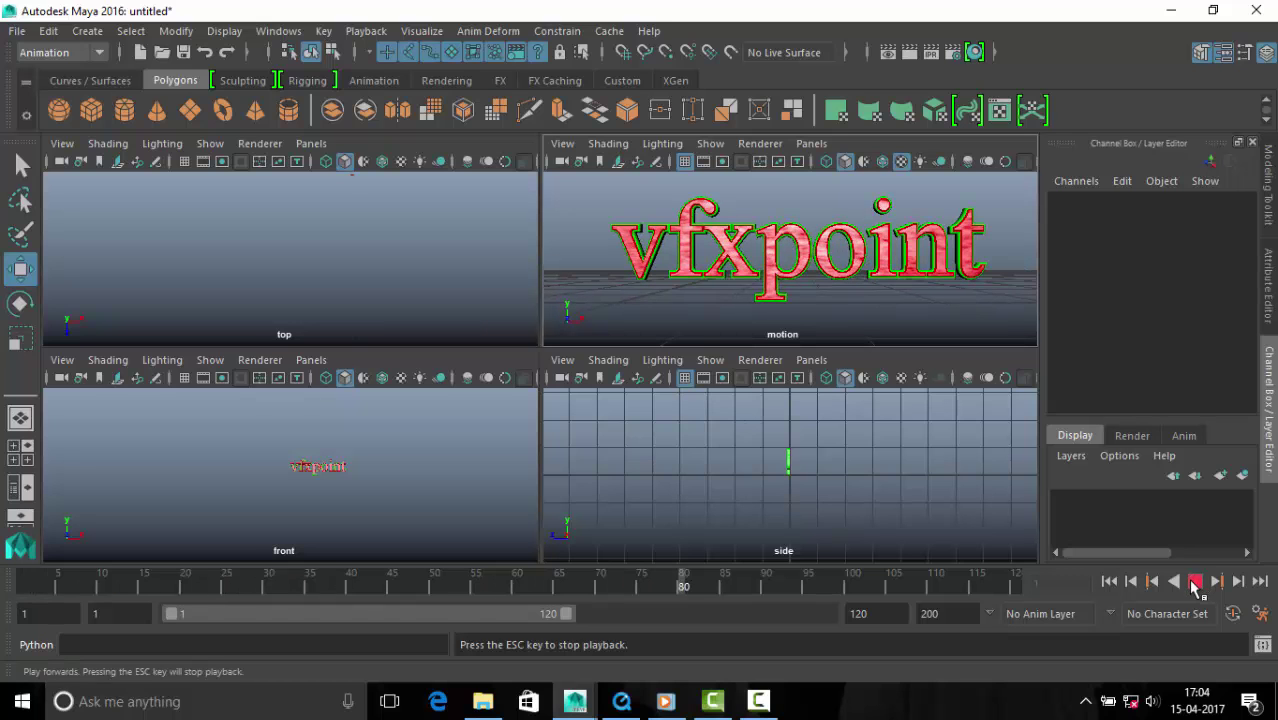
pyautogui.click(1193, 584)
pyautogui.click(1194, 582)
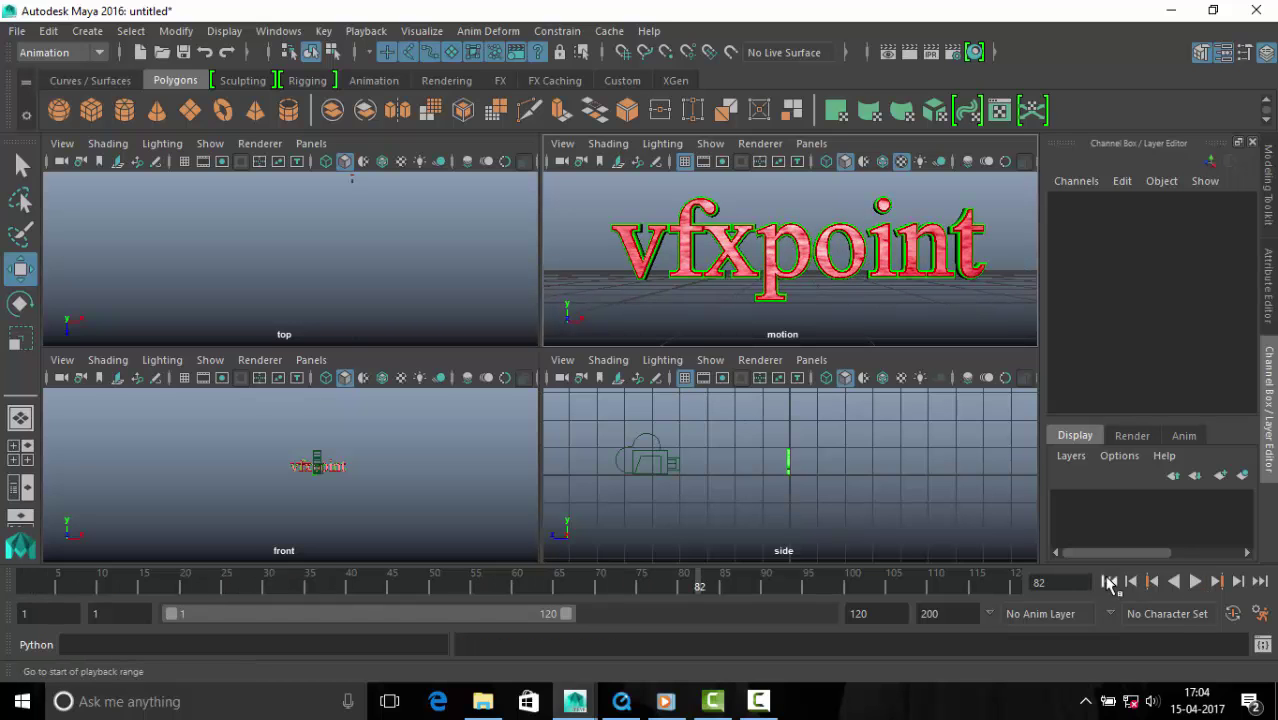
pyautogui.click(1194, 584)
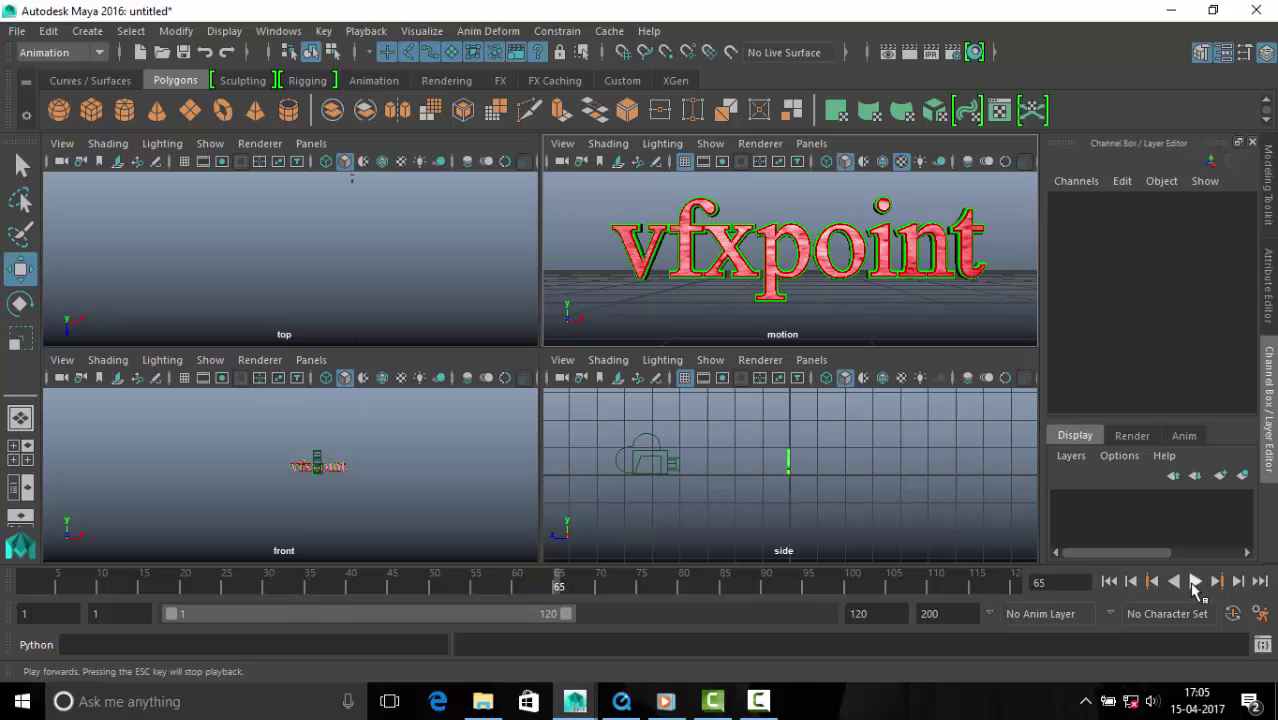
pyautogui.click(1110, 582)
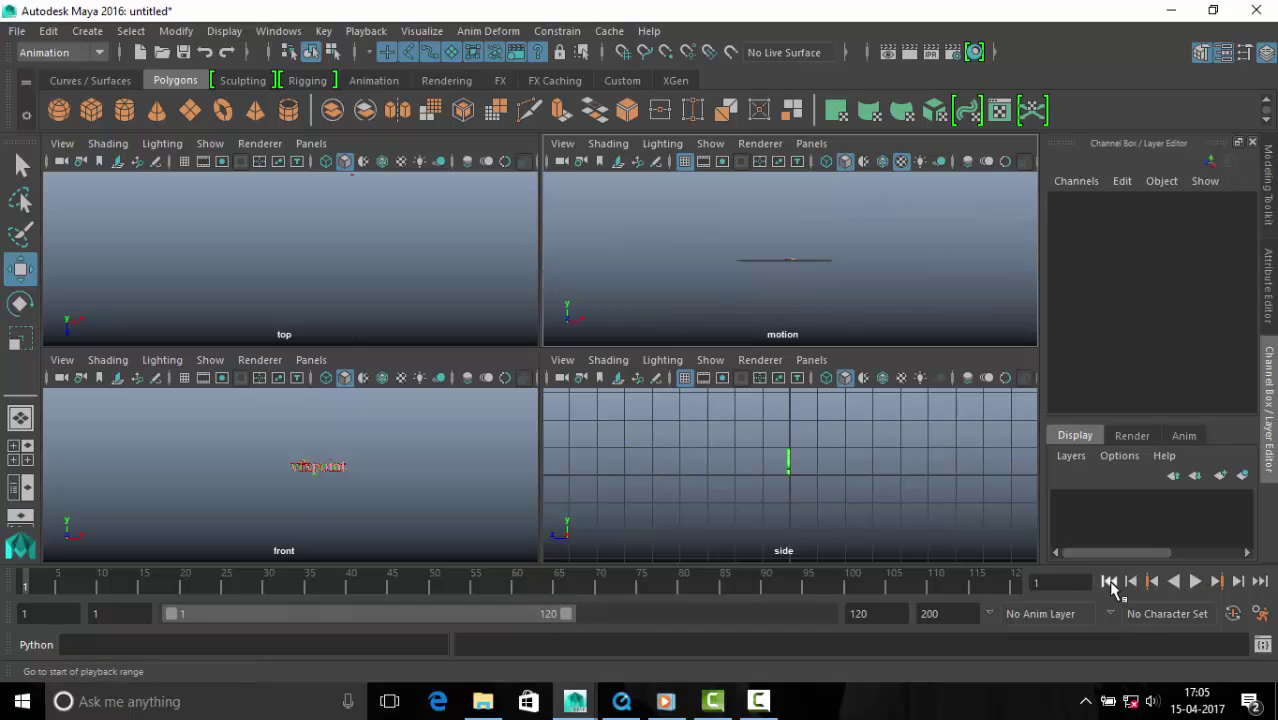
pyautogui.click(278, 31)
# - Select the motion camera and key its Translate Z at 1000
pyautogui.click(285, 194)
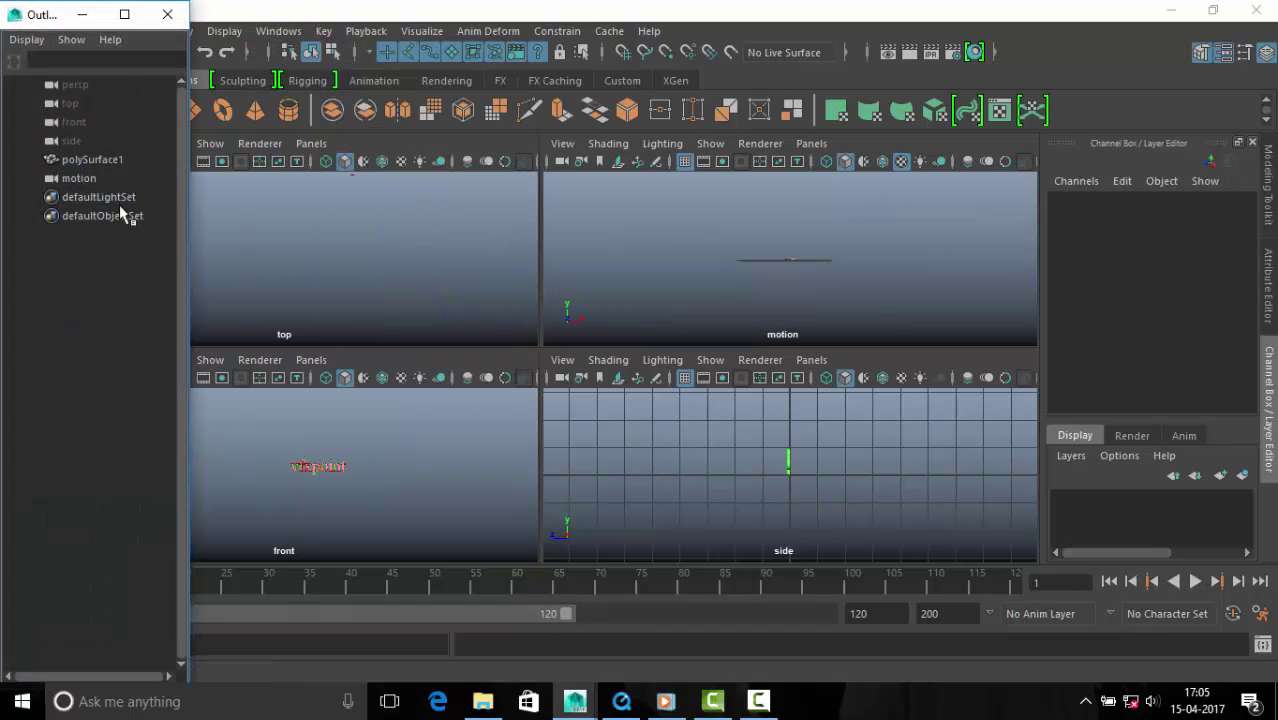
pyautogui.click(85, 174)
pyautogui.click(83, 17)
pyautogui.moveTo(356, 300); pyautogui.dragTo(362, 477)
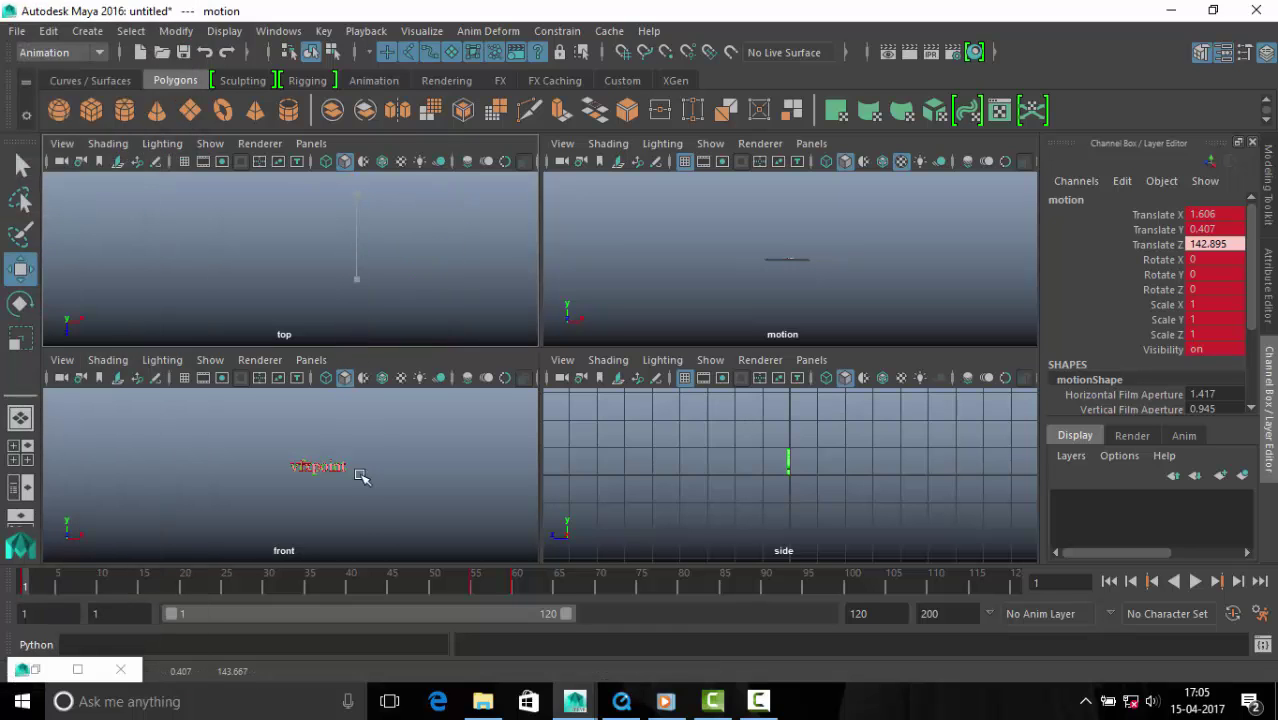
pyautogui.doubleClick(1216, 245)
pyautogui.write('1000')
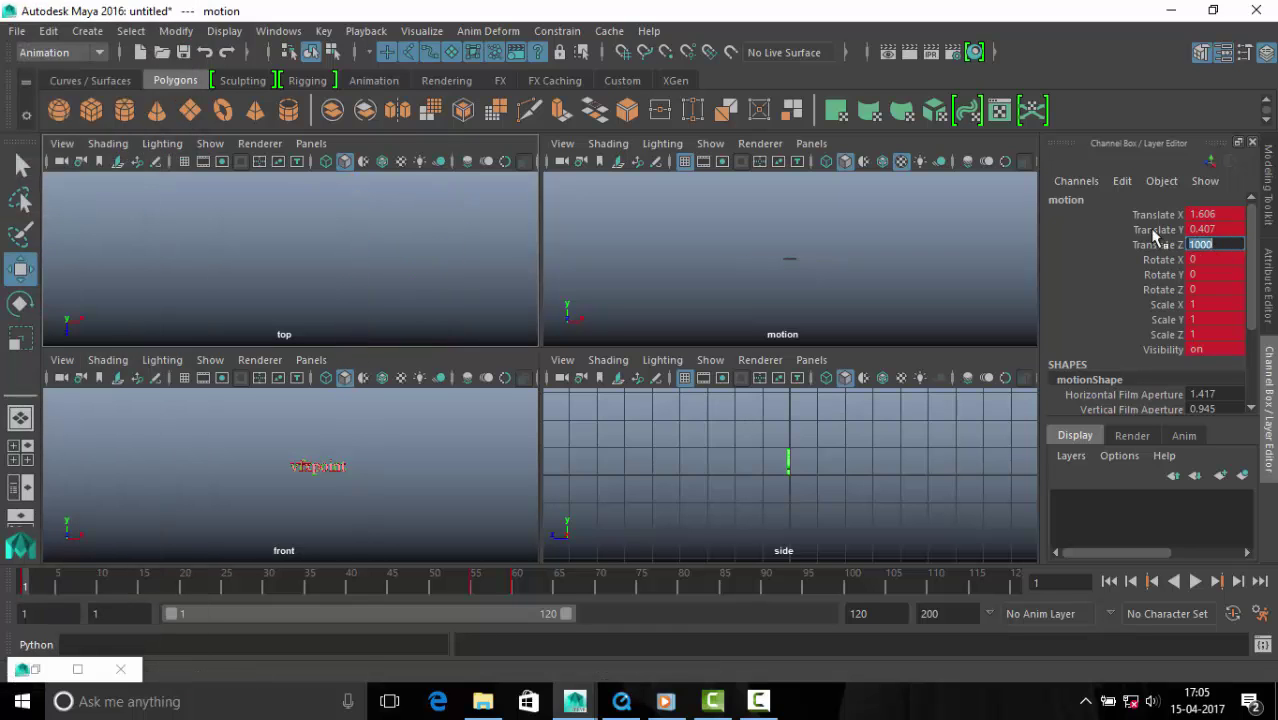
pyautogui.press('Return')
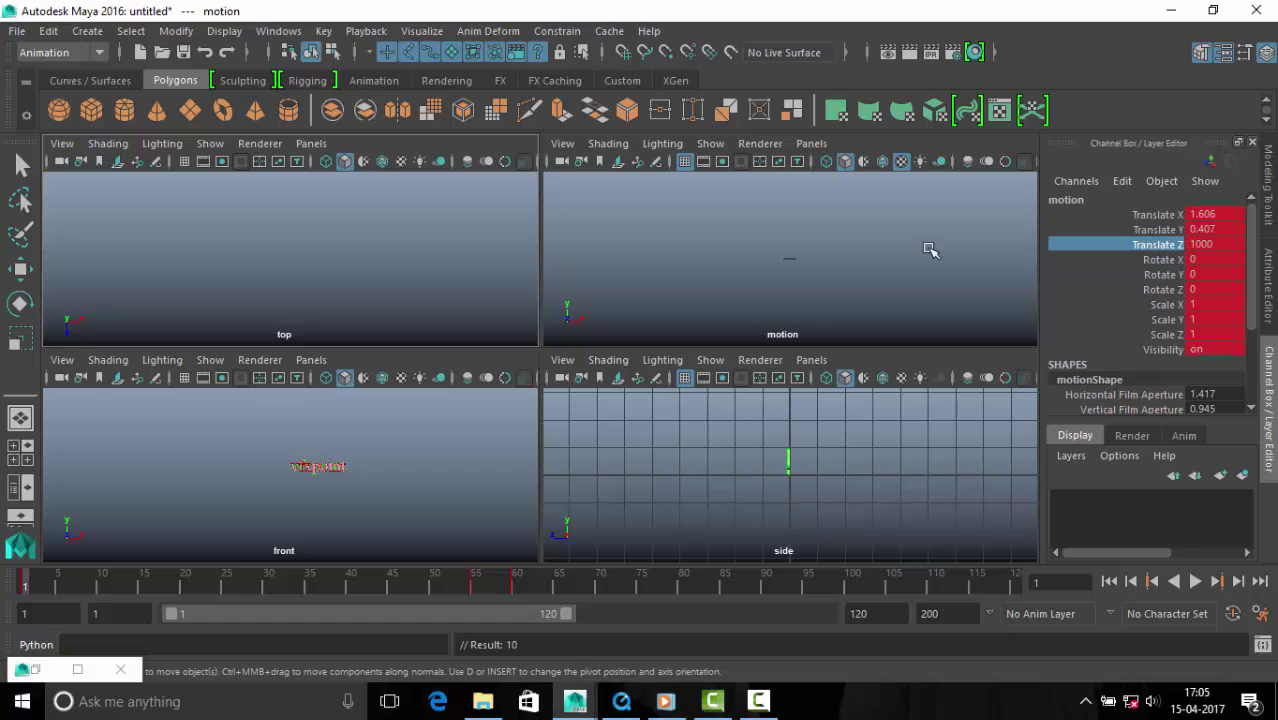
# - Play back the longer fly-in, then reselect the camera in the side view
pyautogui.click(893, 257)
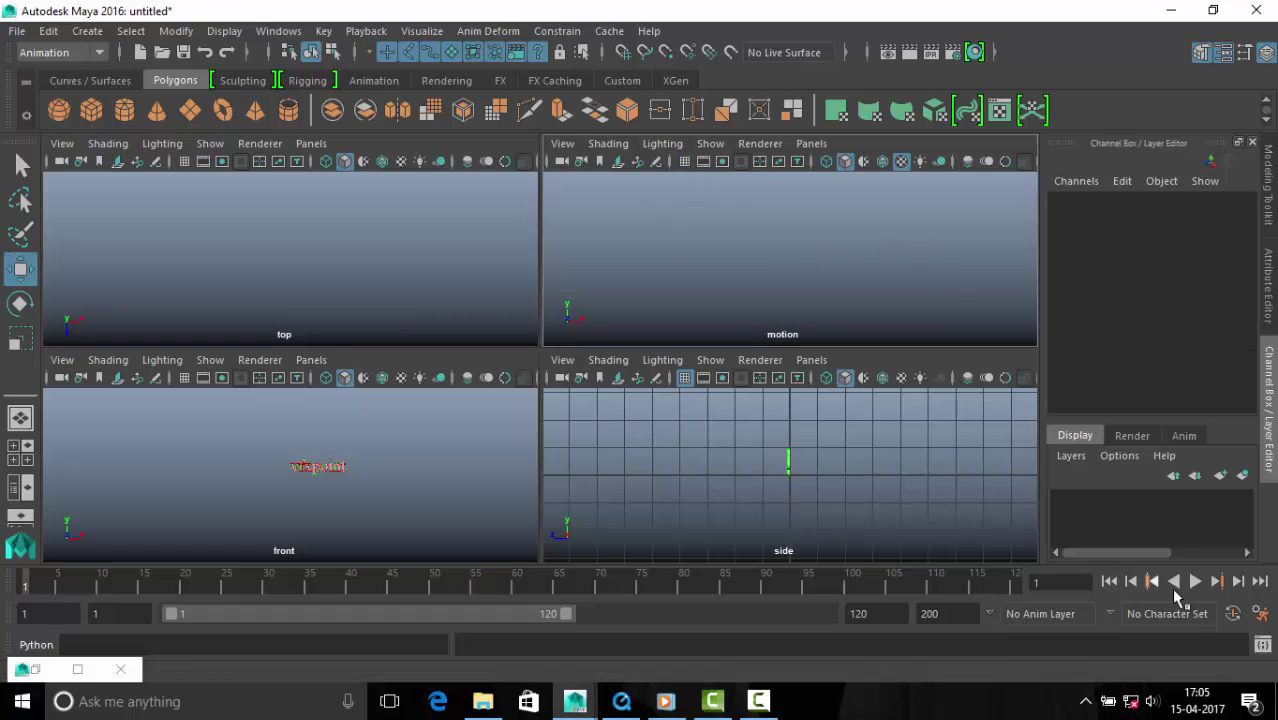
pyautogui.click(1195, 581)
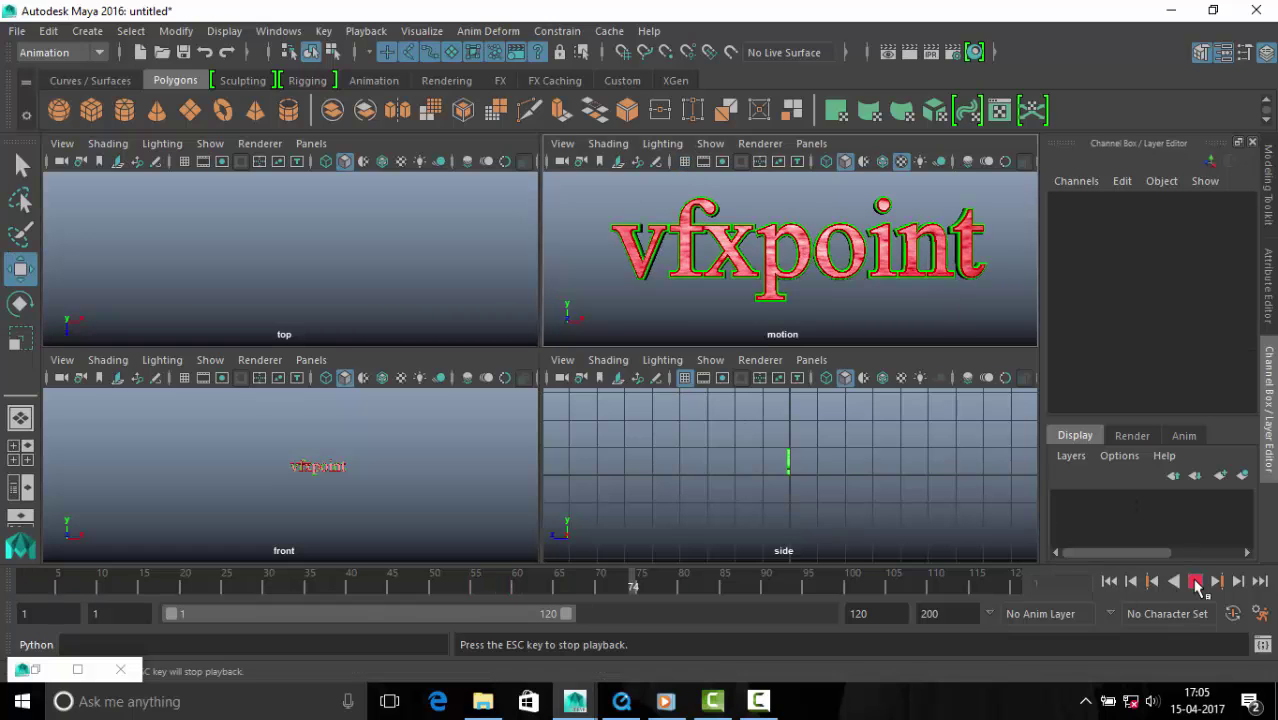
pyautogui.click(1196, 581)
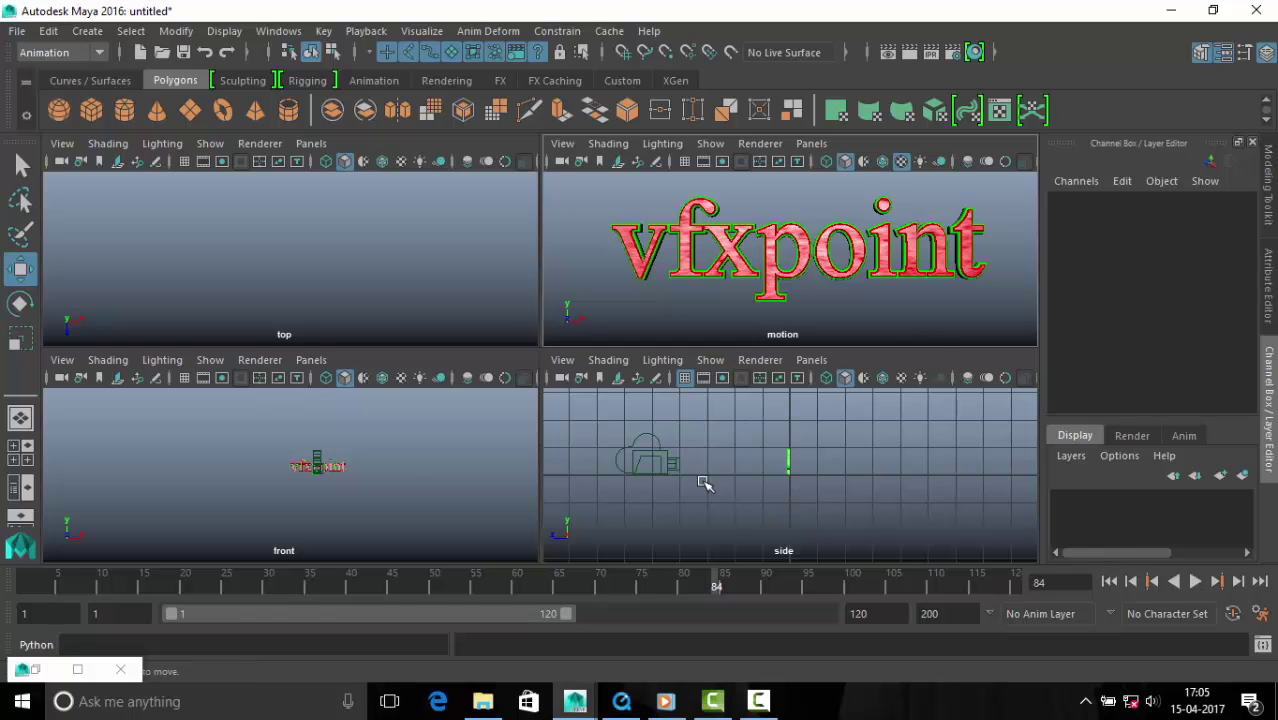
pyautogui.click(652, 460)
pyautogui.click(278, 31)
pyautogui.moveTo(327, 79)
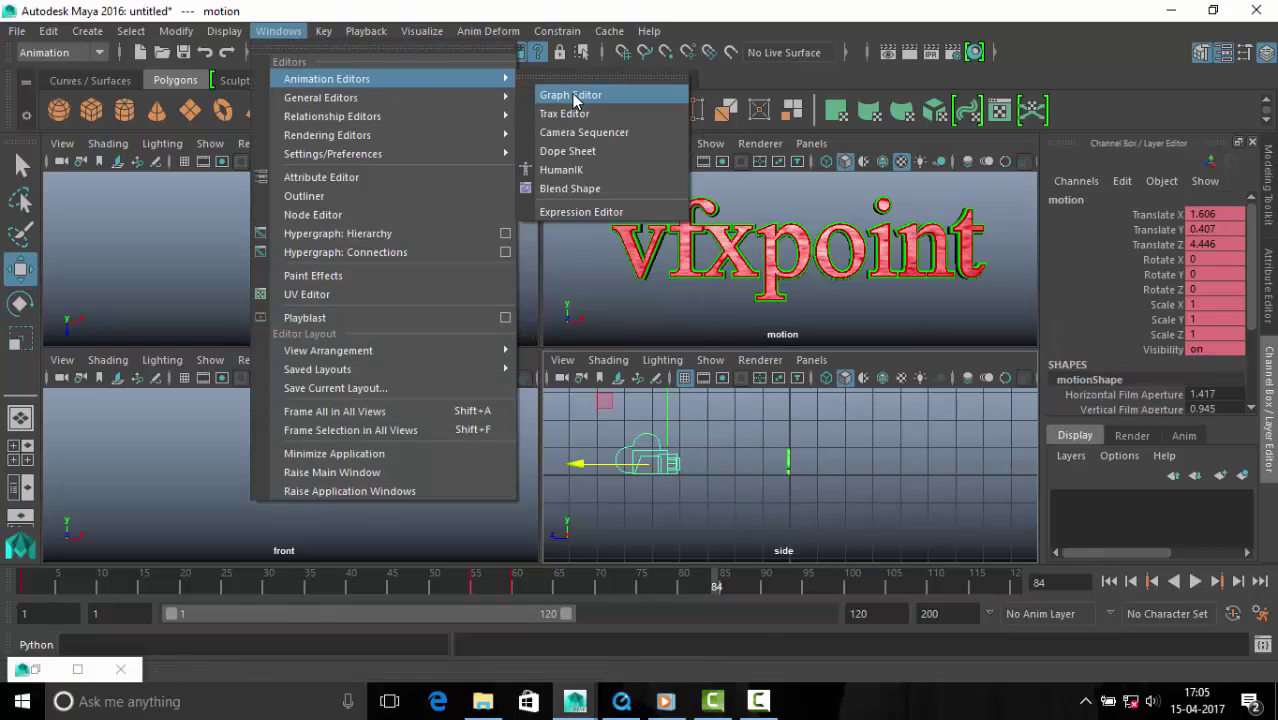
# - Isolate the motion camera's Translate Z curve in the Graph Editor and set linear tangents
pyautogui.click(590, 91)
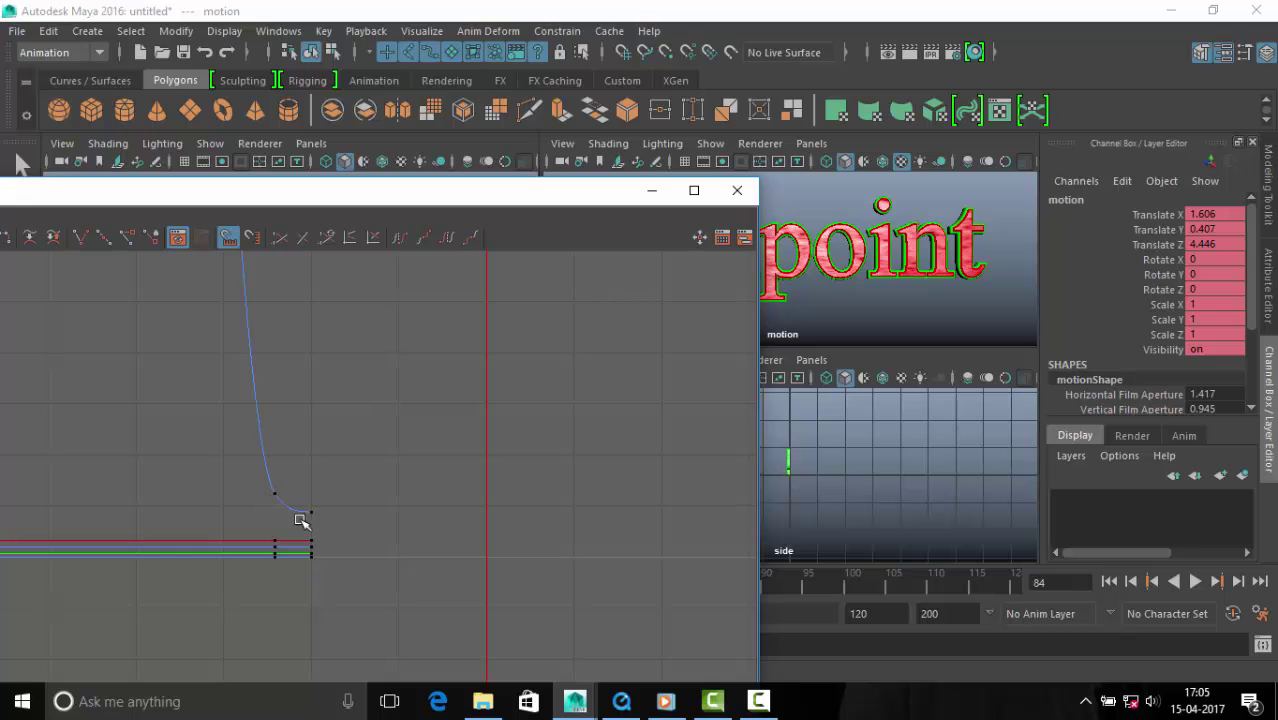
pyautogui.click(694, 190)
pyautogui.scroll(-5, 844, 365)
pyautogui.click(119, 177)
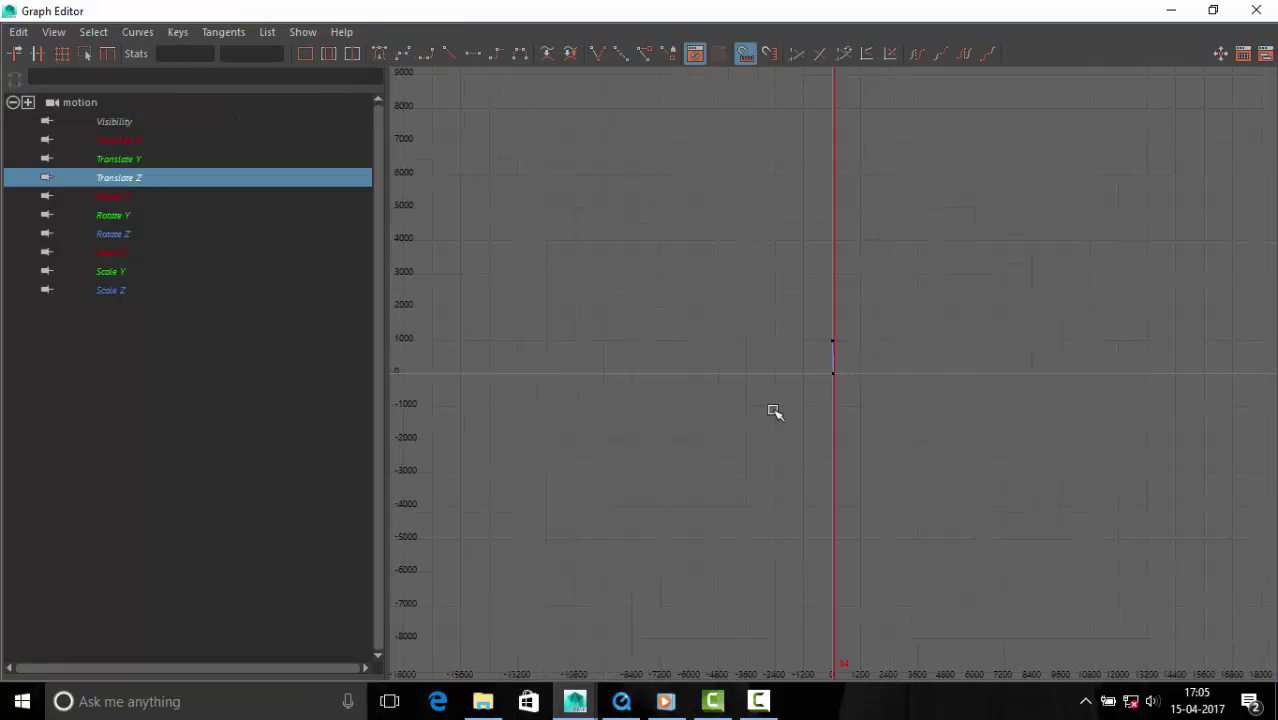
pyautogui.press('f')
pyautogui.scroll(-3, 1000, 390)
pyautogui.click(948, 473)
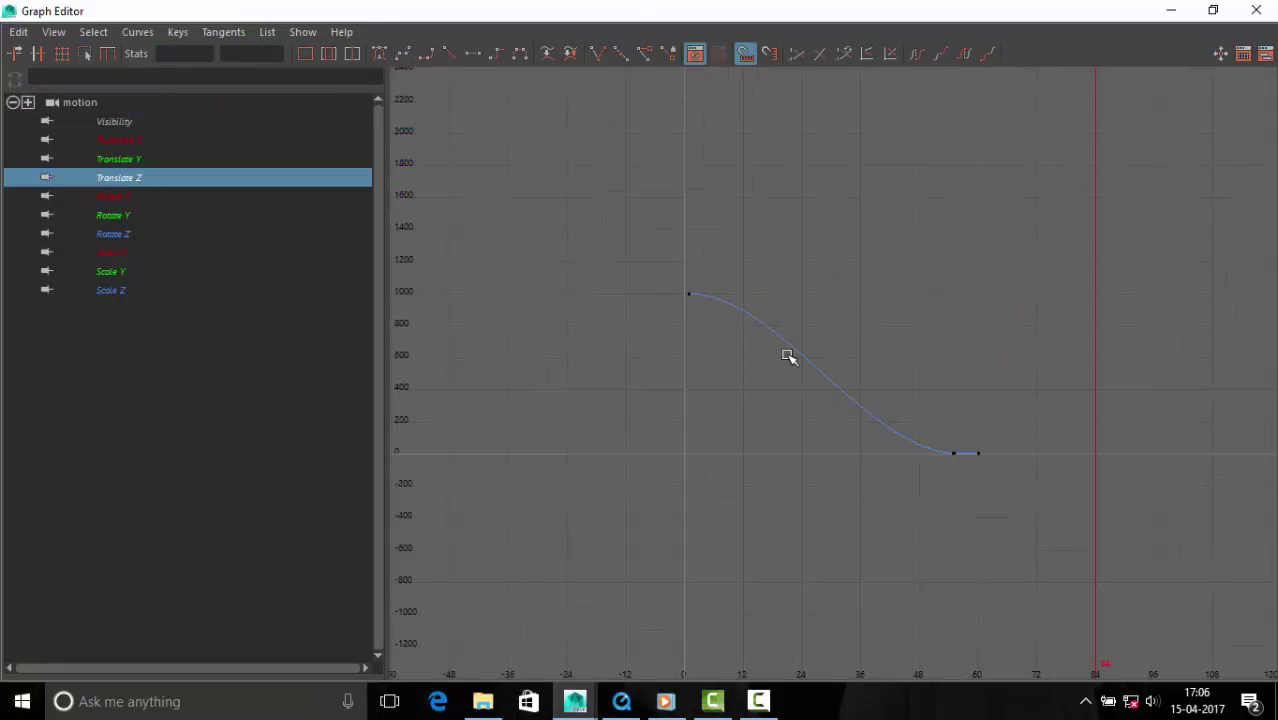
pyautogui.click(953, 453)
pyautogui.click(448, 53)
# - Frame the whole Translate Z curve and select its key at frame 55
pyautogui.click(894, 265)
pyautogui.click(688, 293)
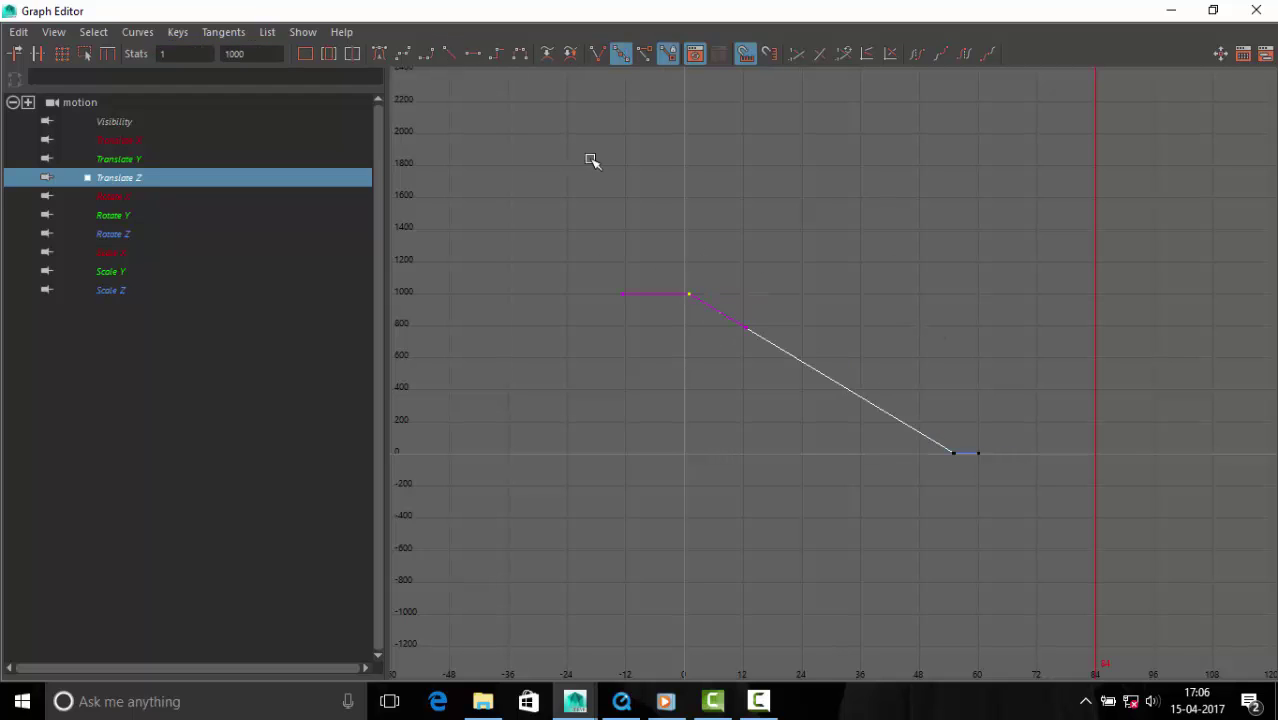
pyautogui.click(591, 160)
pyautogui.moveTo(580, 228); pyautogui.dragTo(1064, 536)
pyautogui.press('f')
pyautogui.click(1150, 452)
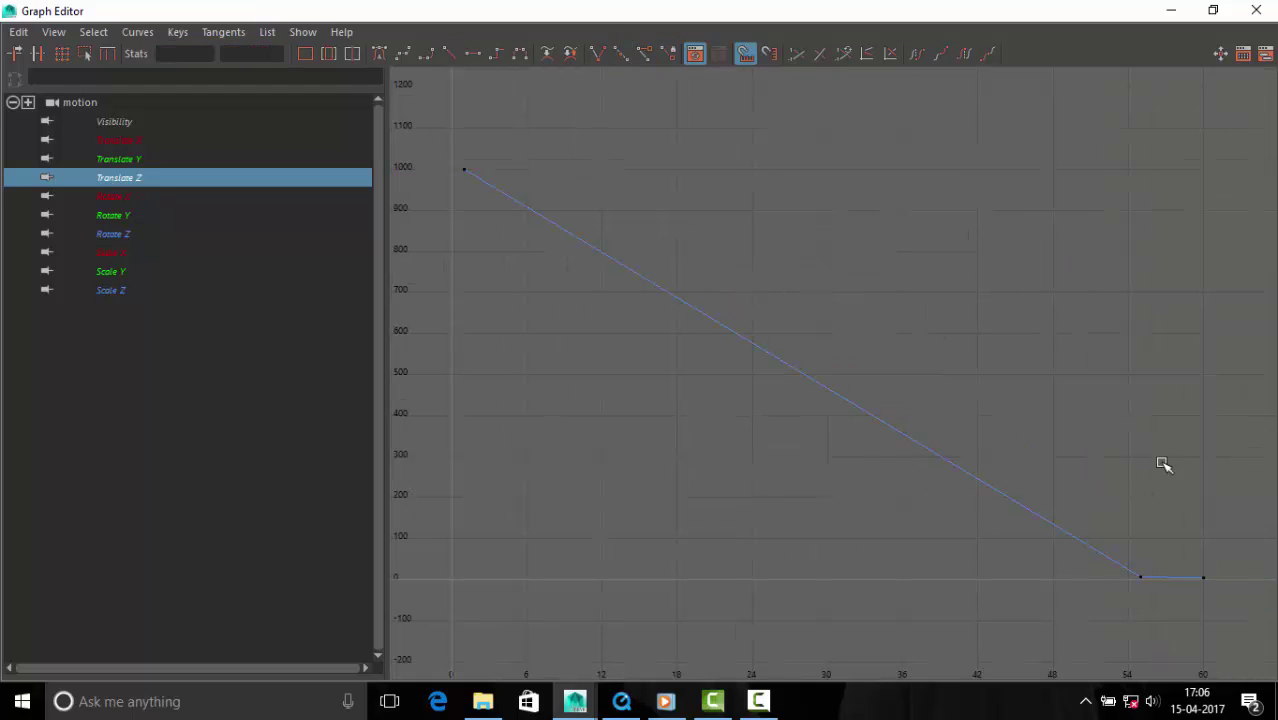
pyautogui.moveTo(1163, 463); pyautogui.dragTo(1275, 648)
pyautogui.click(1220, 641)
pyautogui.moveTo(1146, 591); pyautogui.dragTo(1146, 591)
# - Preview the camera fly-in from the first frame in the viewports
pyautogui.click(1171, 10)
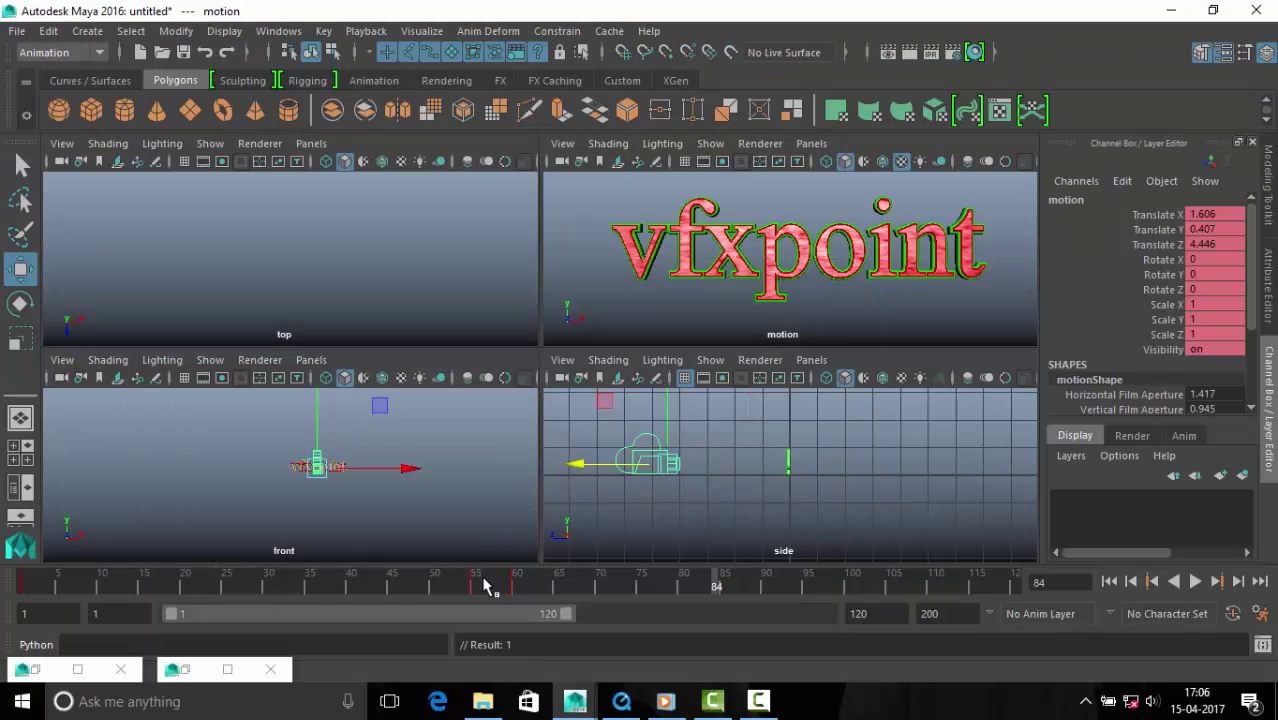
pyautogui.click(30, 587)
pyautogui.click(1195, 581)
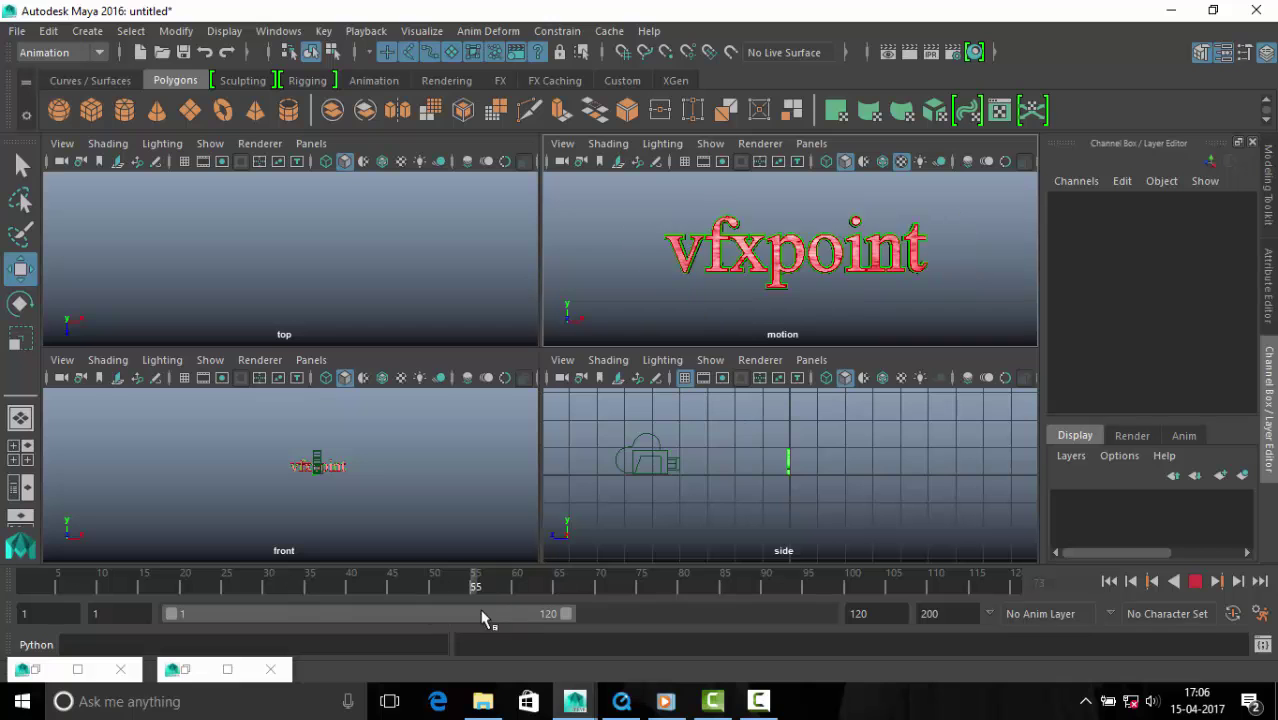
pyautogui.click(1195, 582)
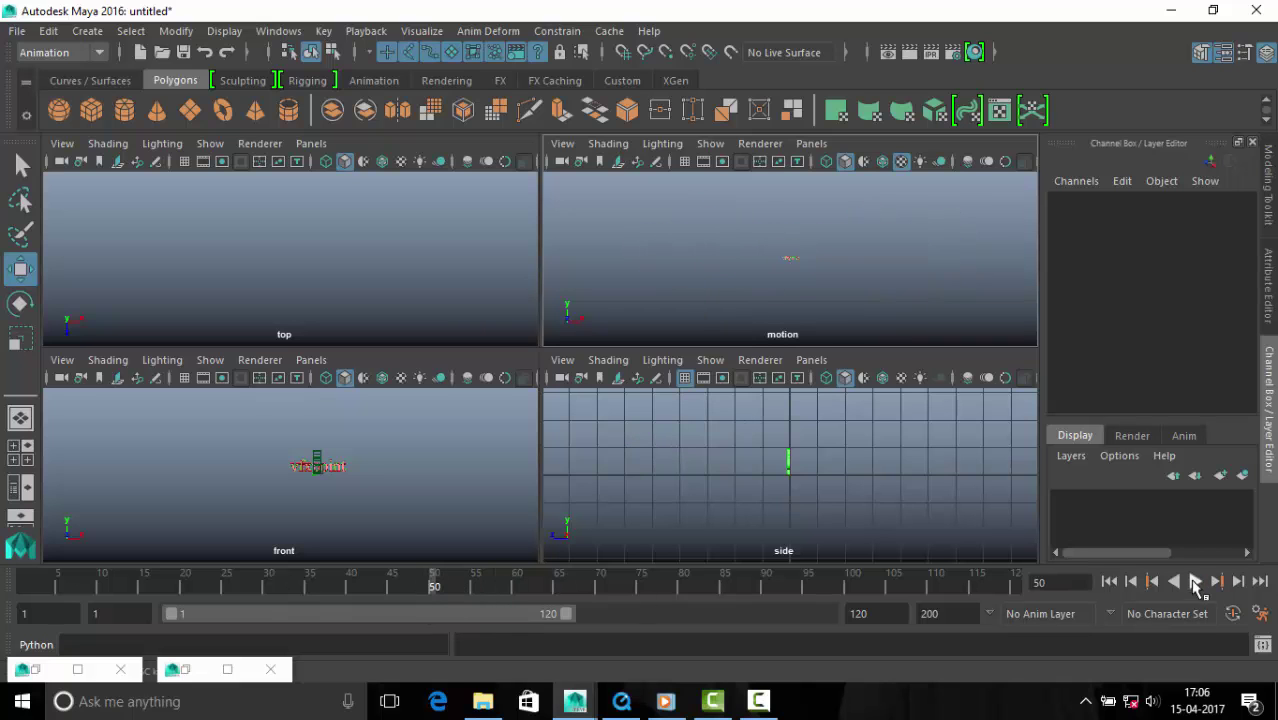
pyautogui.click(1195, 582)
# - Slide the Translate Z end keys earlier to about frame 47 and play again
pyautogui.click(40, 669)
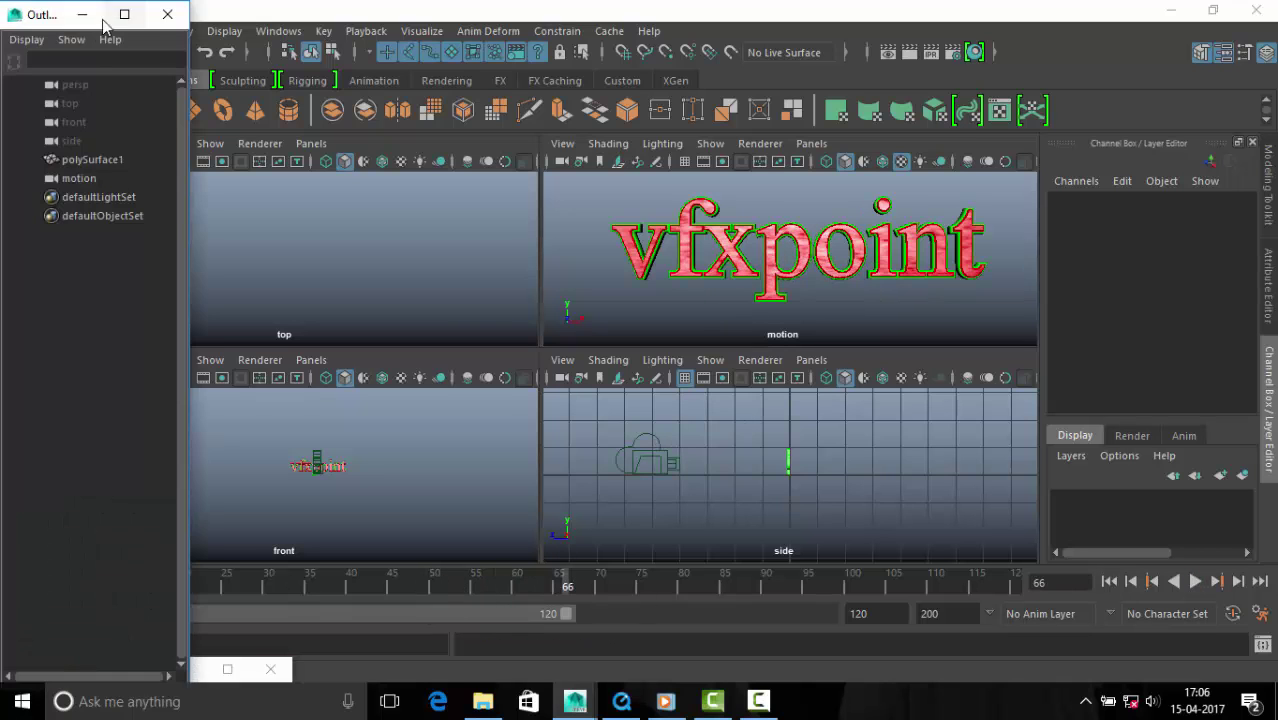
pyautogui.click(104, 14)
pyautogui.click(648, 460)
pyautogui.click(185, 669)
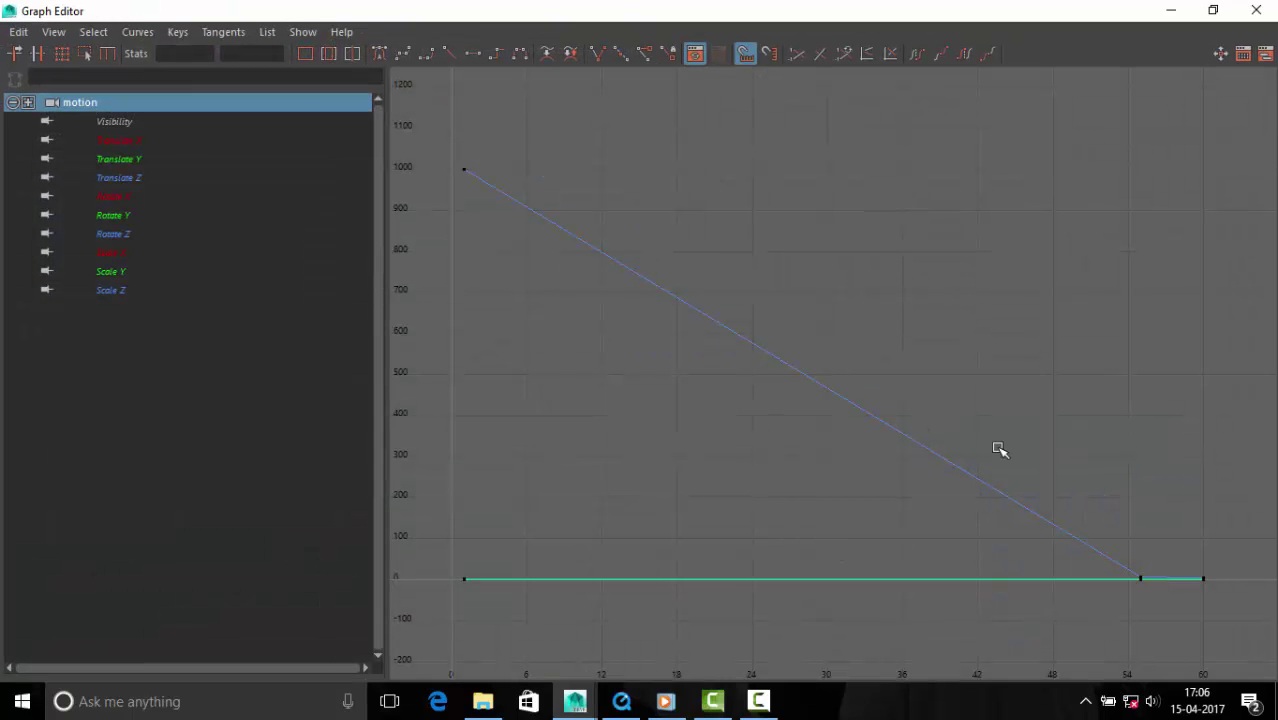
pyautogui.click(127, 179)
pyautogui.moveTo(1107, 499); pyautogui.dragTo(1252, 599)
pyautogui.press('f')
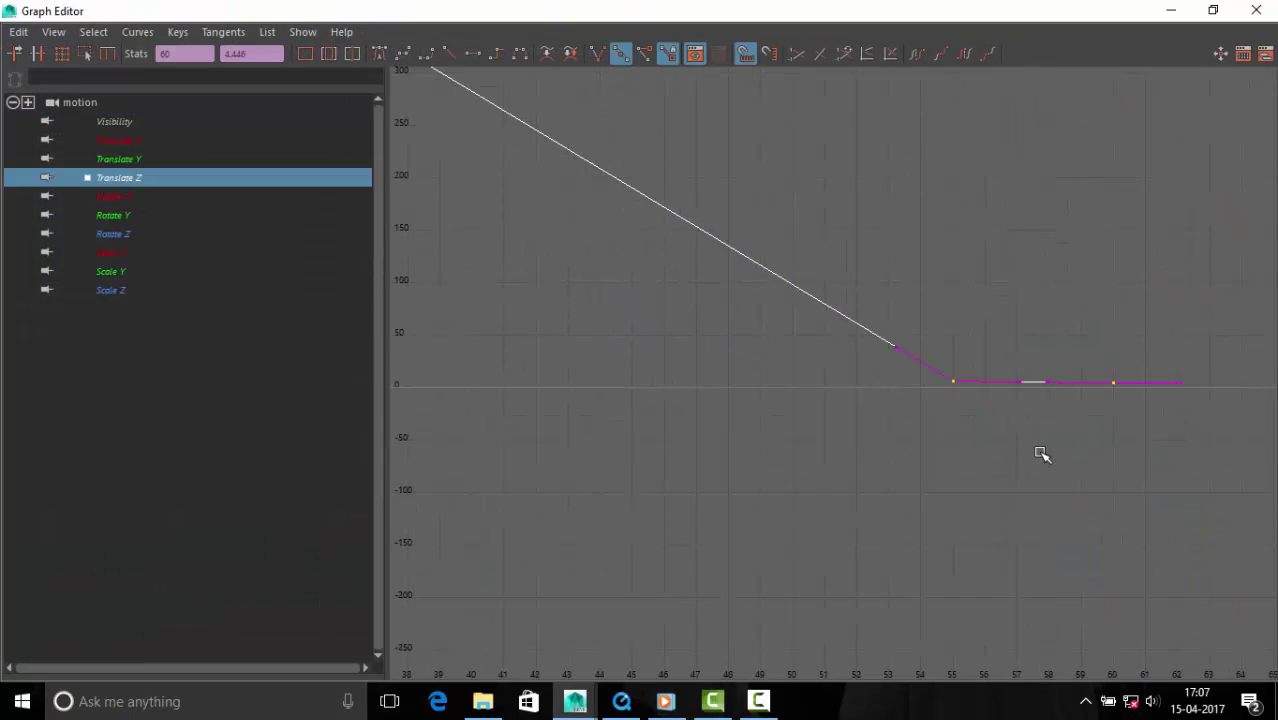
pyautogui.moveTo(810, 325); pyautogui.dragTo(956, 513)
pyautogui.keyDown('alt'); pyautogui.moveTo(960, 510); pyautogui.dragTo(921, 451, button='right'); pyautogui.keyUp('alt')
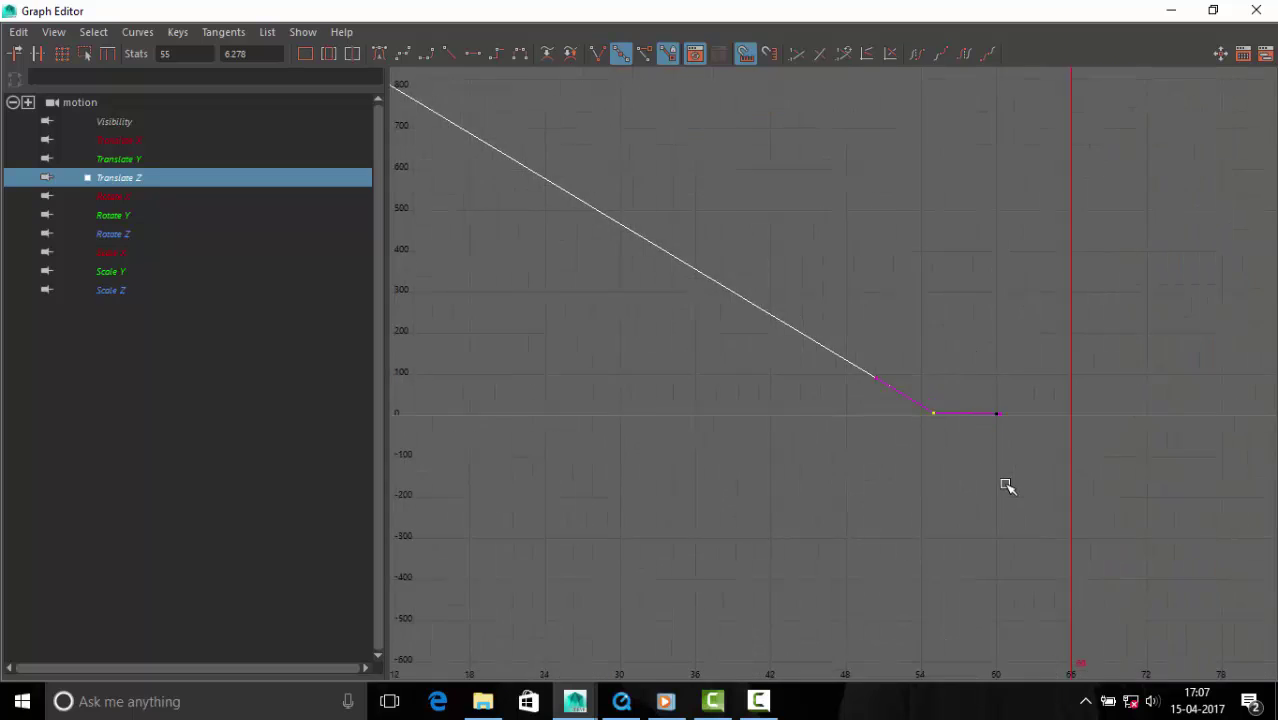
pyautogui.keyDown('shift'); pyautogui.moveTo(921, 451); pyautogui.dragTo(860, 448, button='middle'); pyautogui.keyUp('shift')
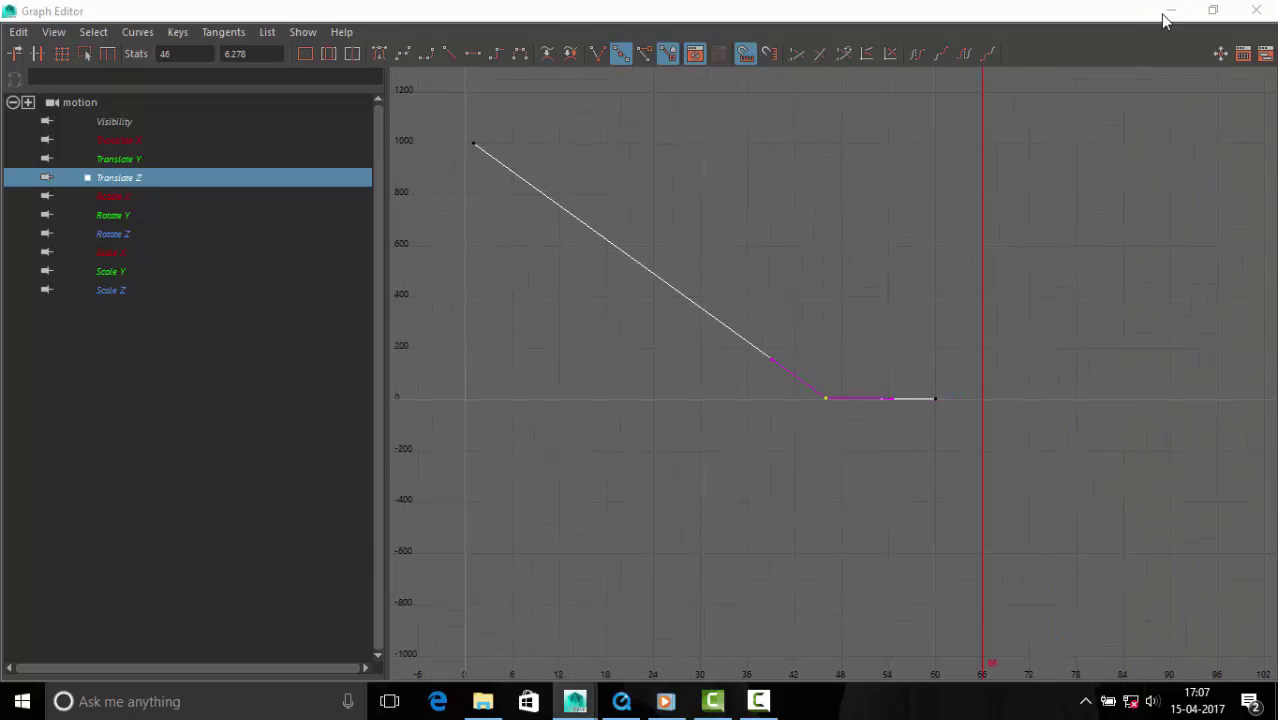
pyautogui.click(1171, 10)
pyautogui.click(1173, 581)
# - Play the camera move and stop at frame 56
pyautogui.click(956, 300)
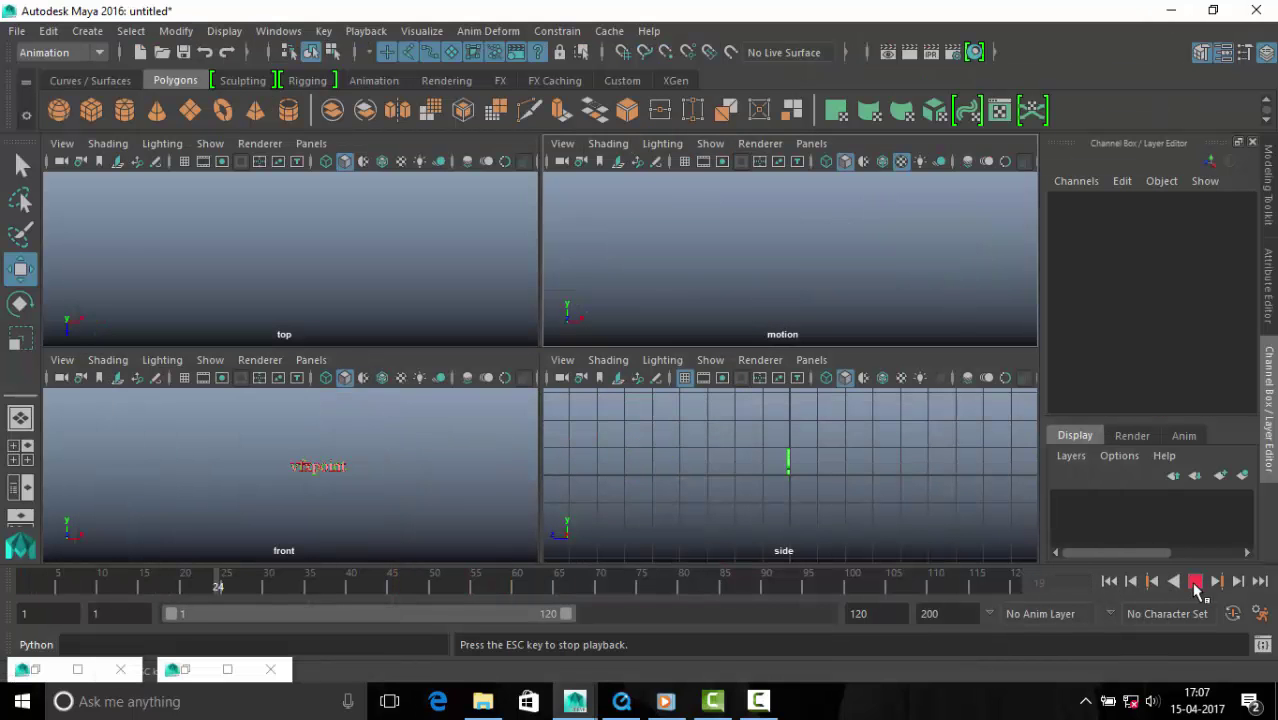
pyautogui.click(1194, 582)
pyautogui.click(1196, 582)
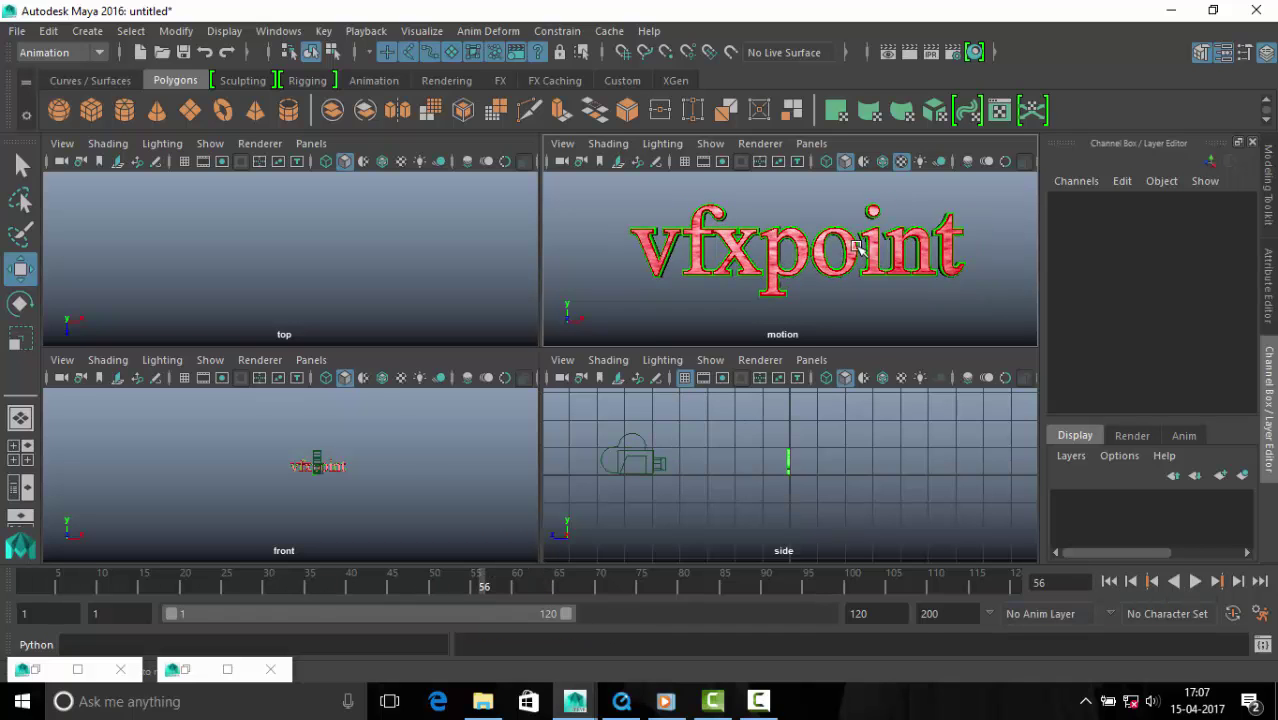
# - Delete the motion camera's static channels so only Translate Z stays keyed
pyautogui.click(857, 249)
pyautogui.click(637, 446)
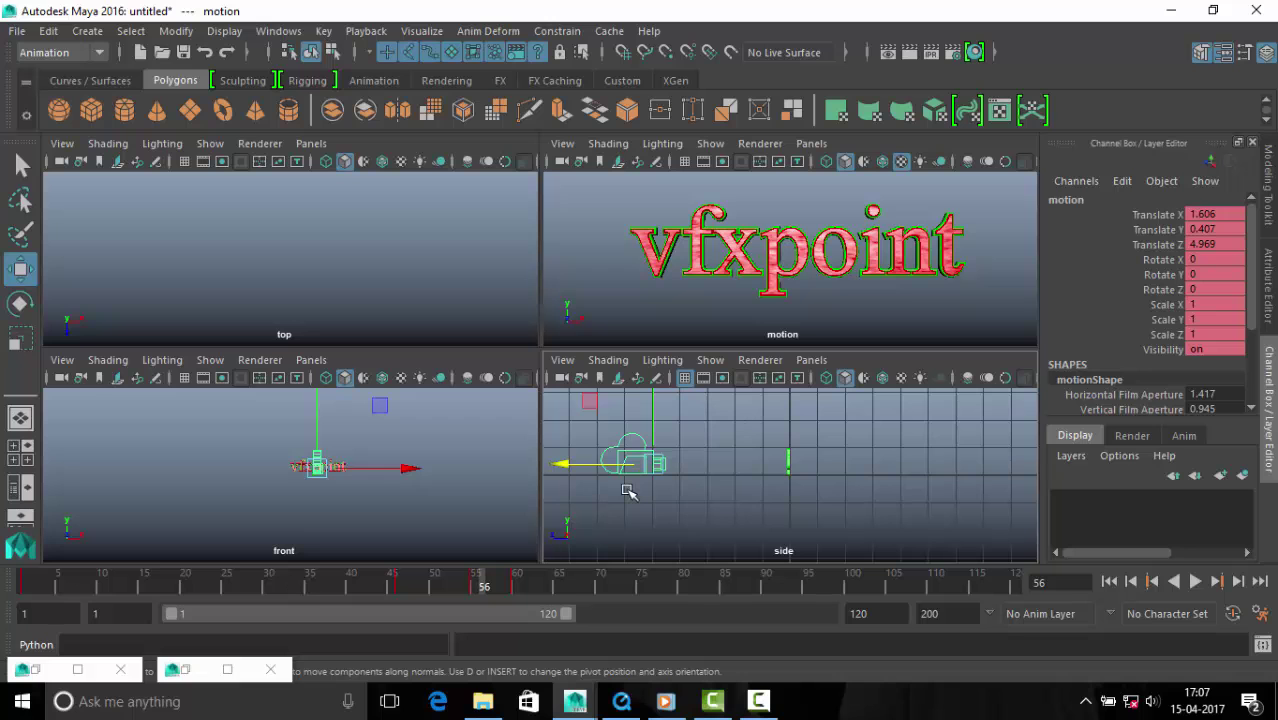
pyautogui.click(48, 31)
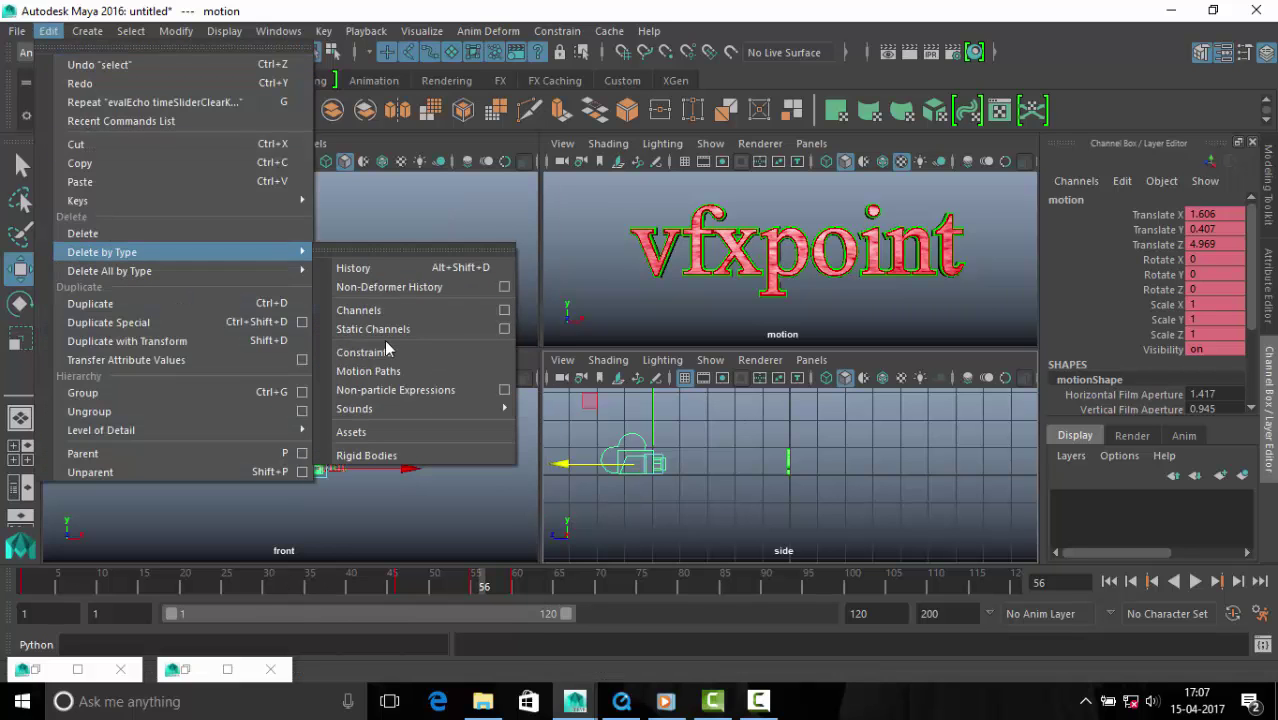
pyautogui.click(385, 337)
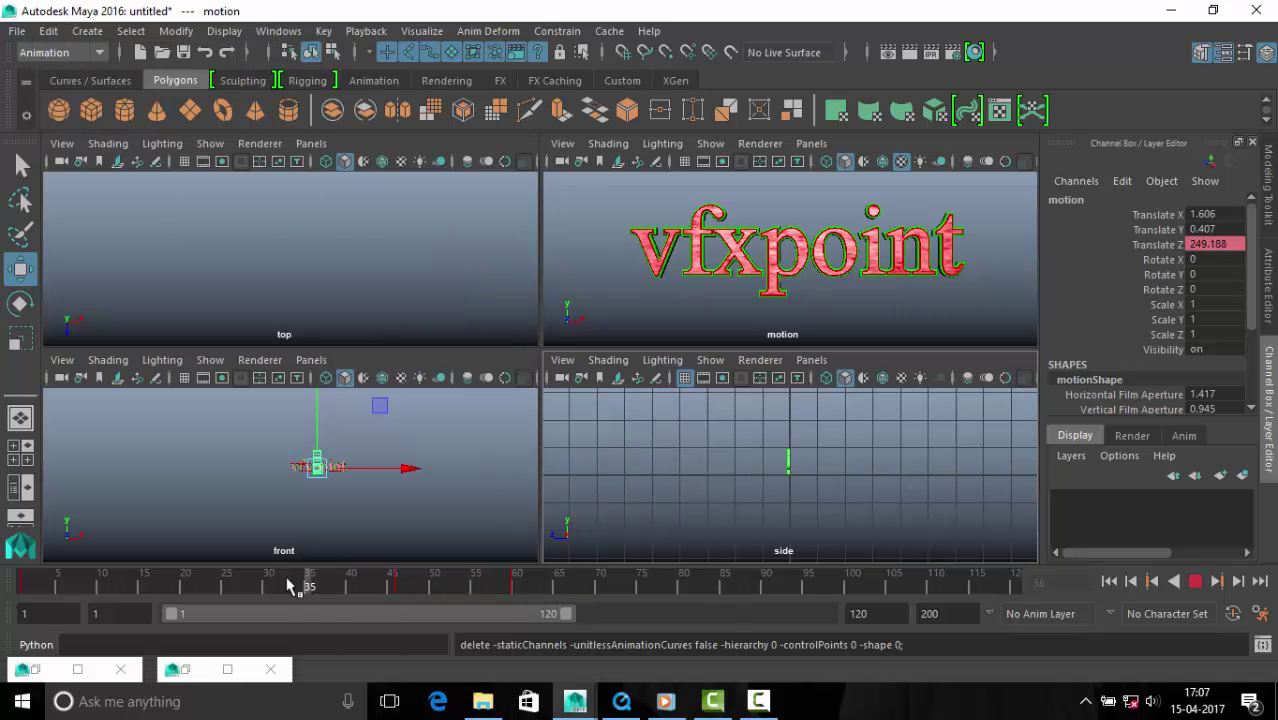
pyautogui.hotkey('alt', 'v')
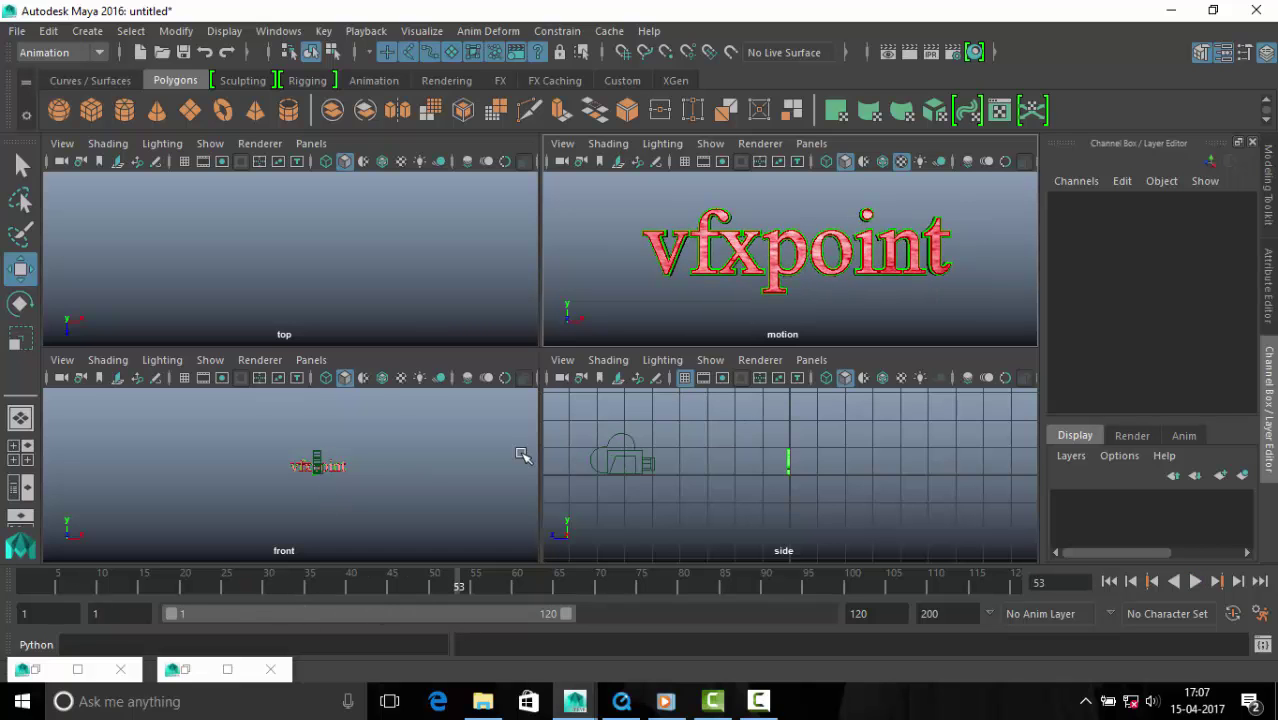
# - Check the camera move by stopping playback and scrubbing around frame 46
pyautogui.click(630, 455)
pyautogui.click(400, 595)
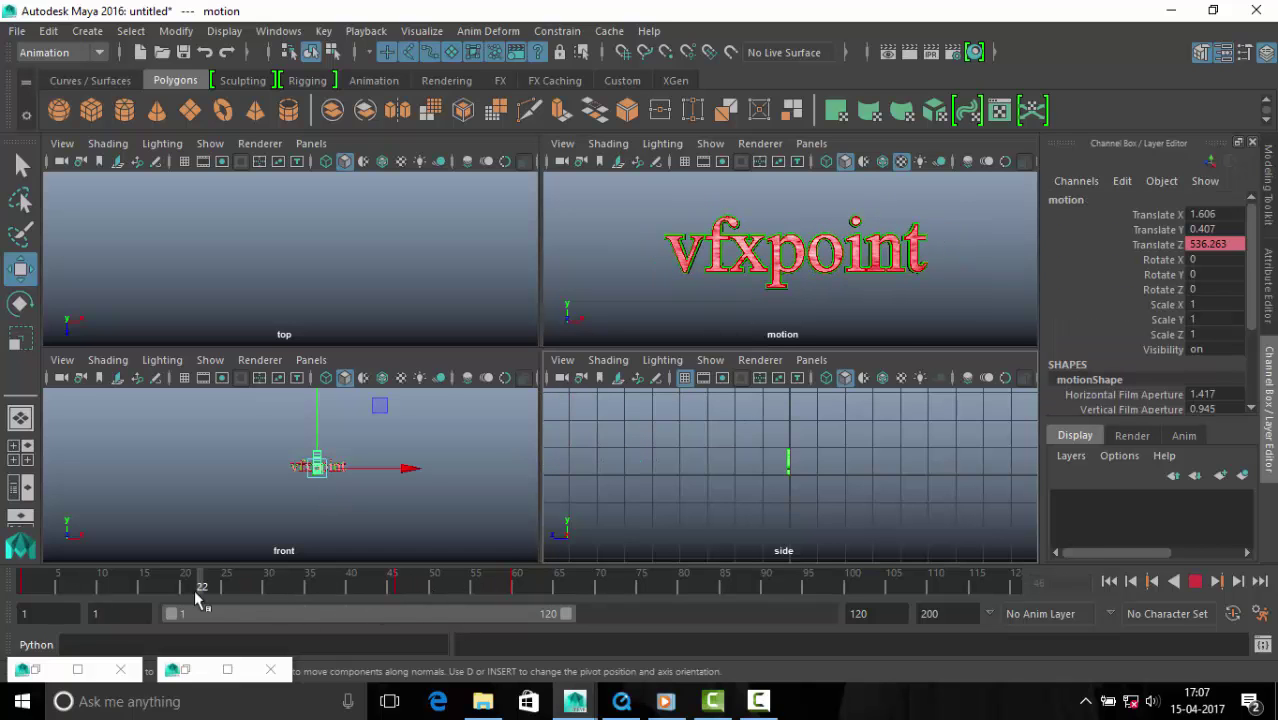
pyautogui.click(598, 418)
pyautogui.hotkey('alt', 'v')
pyautogui.click(612, 460)
pyautogui.click(387, 528)
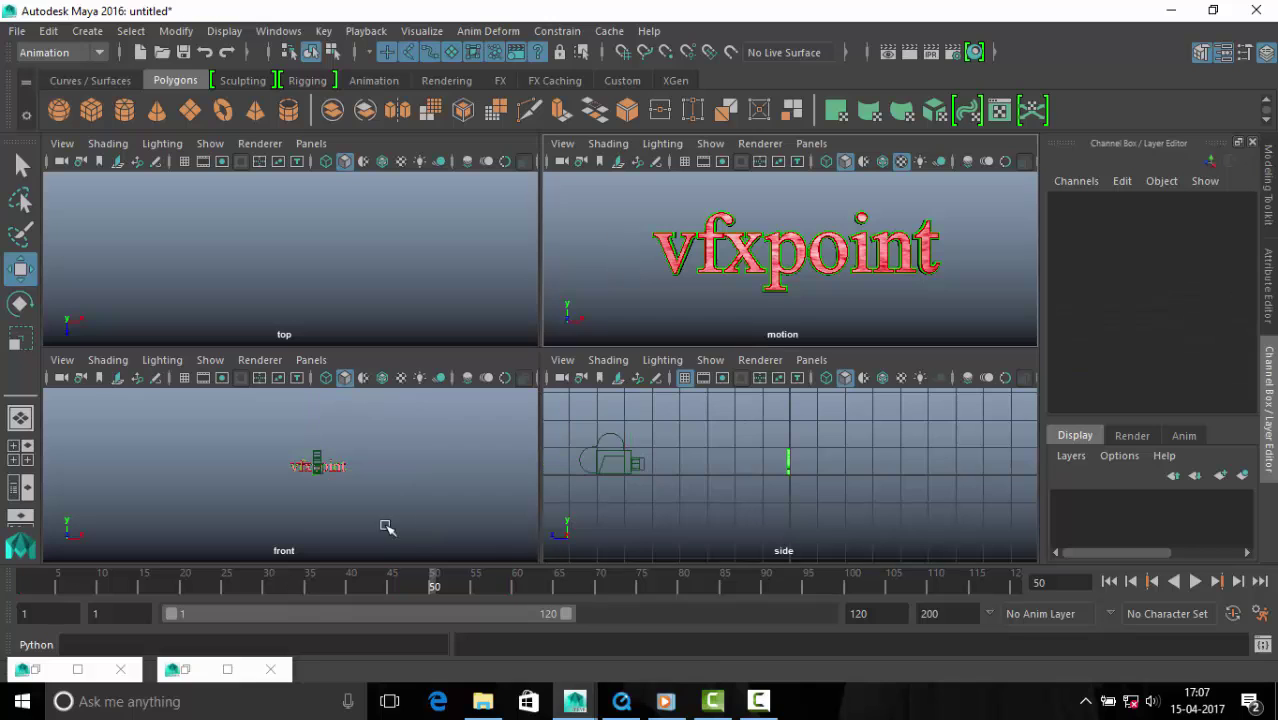
pyautogui.click(677, 232)
pyautogui.click(612, 460)
pyautogui.click(400, 590)
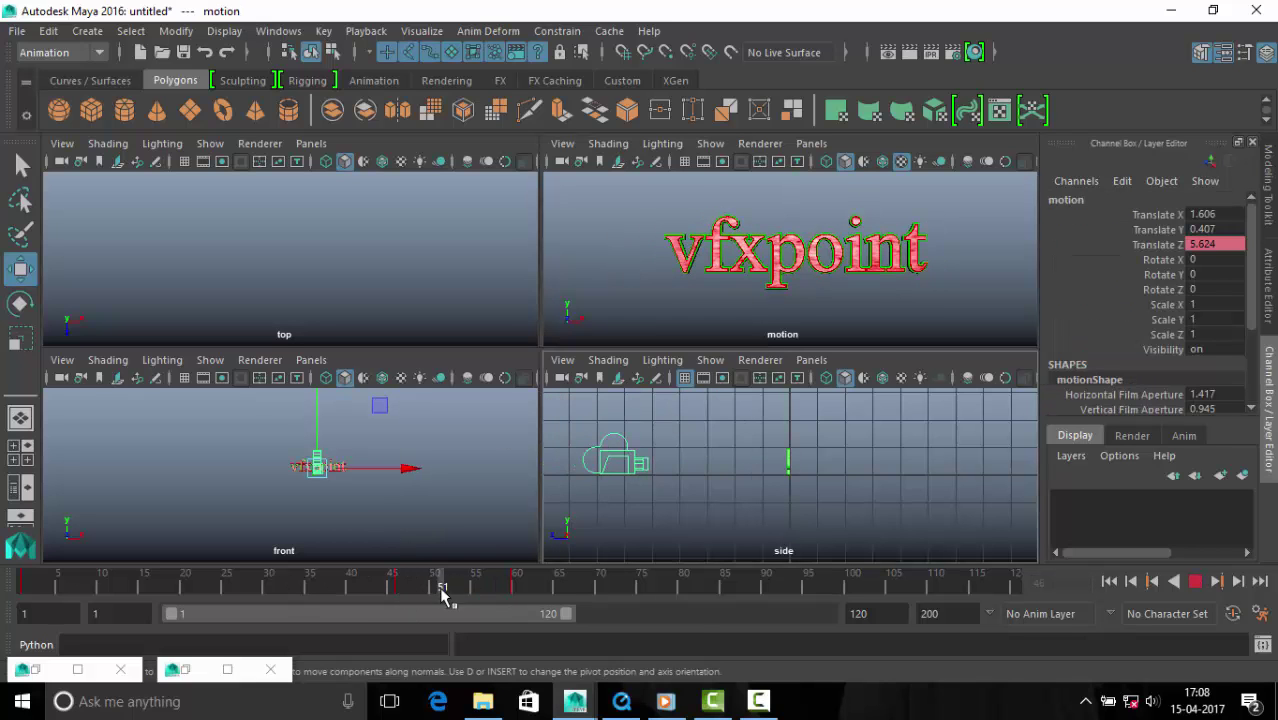
pyautogui.moveTo(400, 590); pyautogui.dragTo(400, 590)
# - Turn the vfxpoint text about its vertical axis and freeze its rotation
pyautogui.click(788, 461)
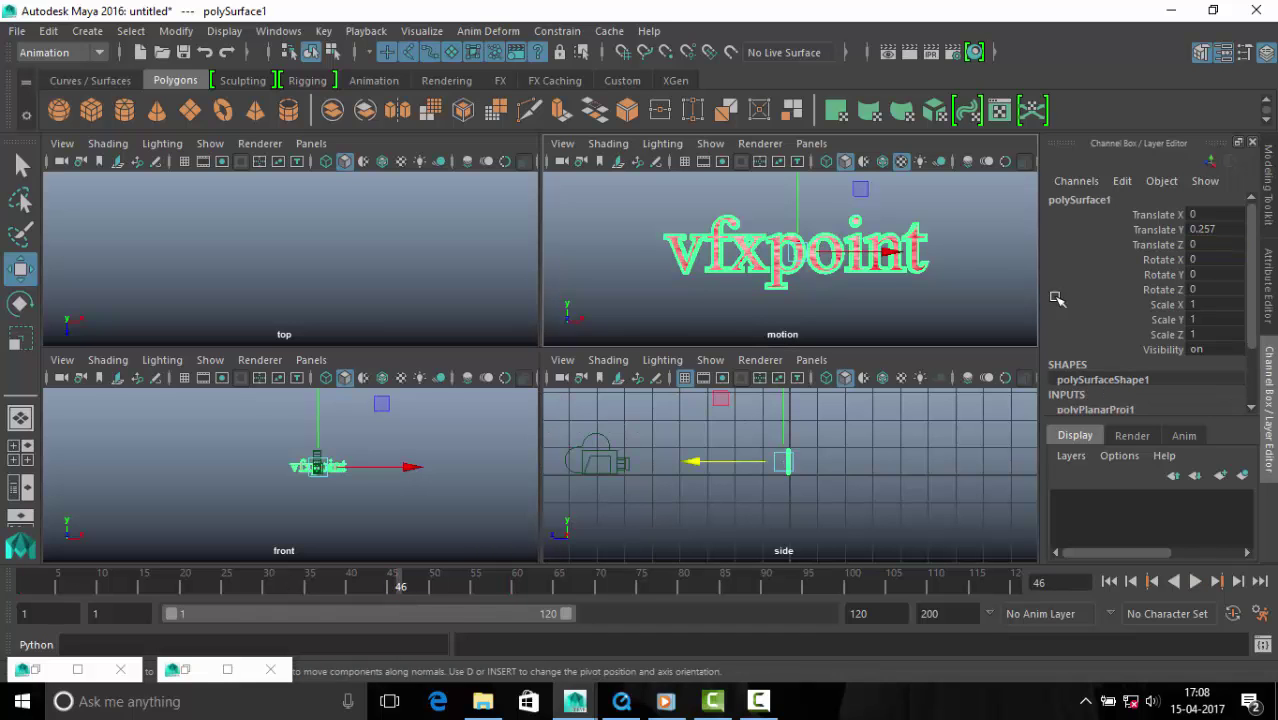
pyautogui.press('e')
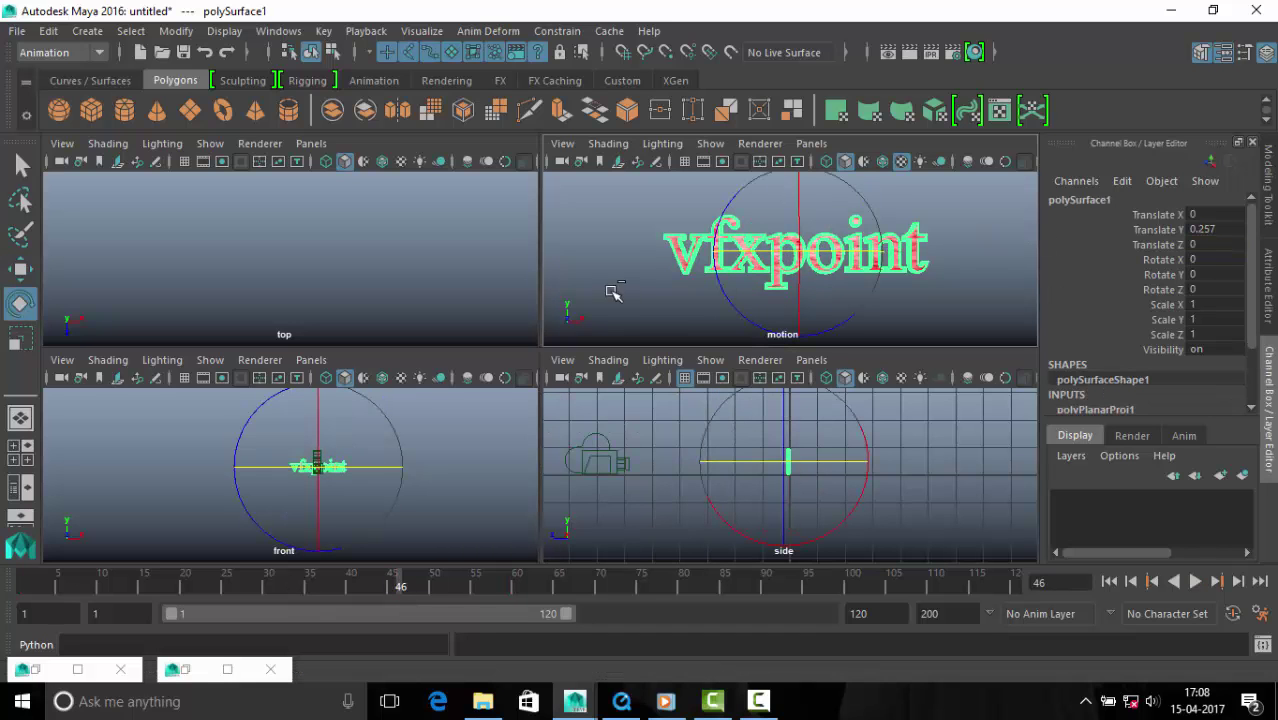
pyautogui.moveTo(613, 288); pyautogui.dragTo(728, 303)
pyautogui.click(175, 31)
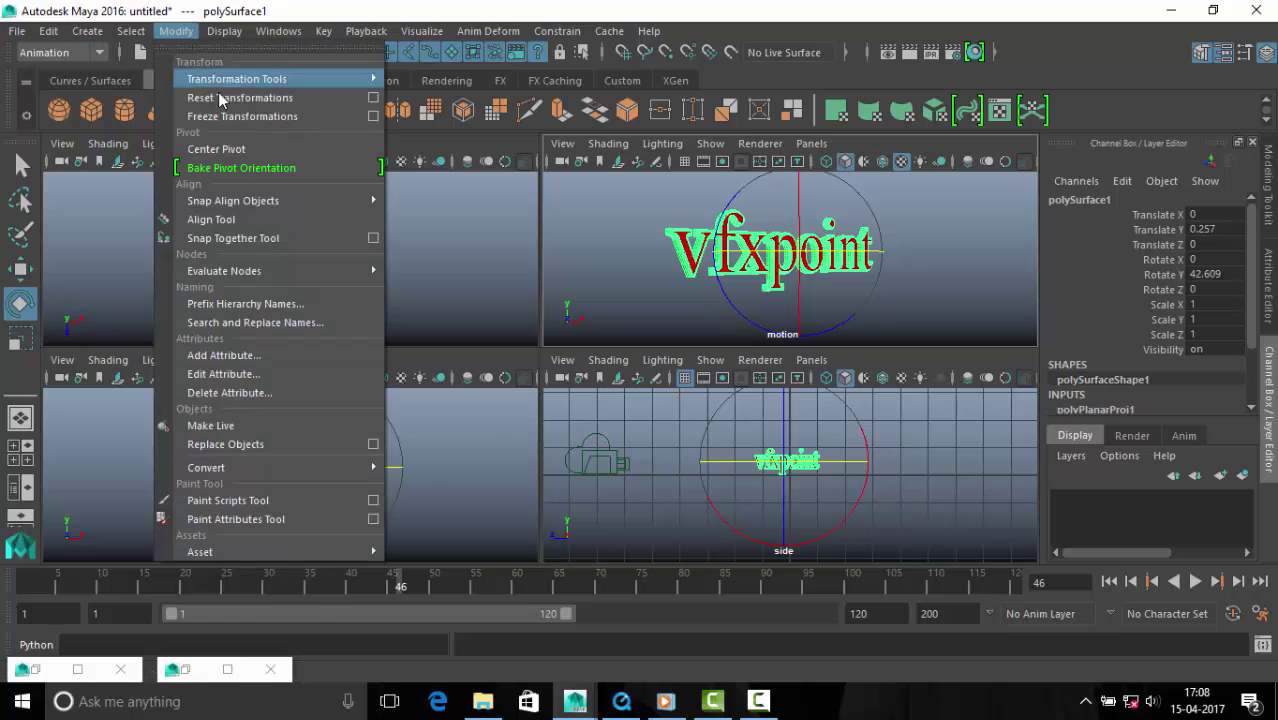
pyautogui.click(225, 111)
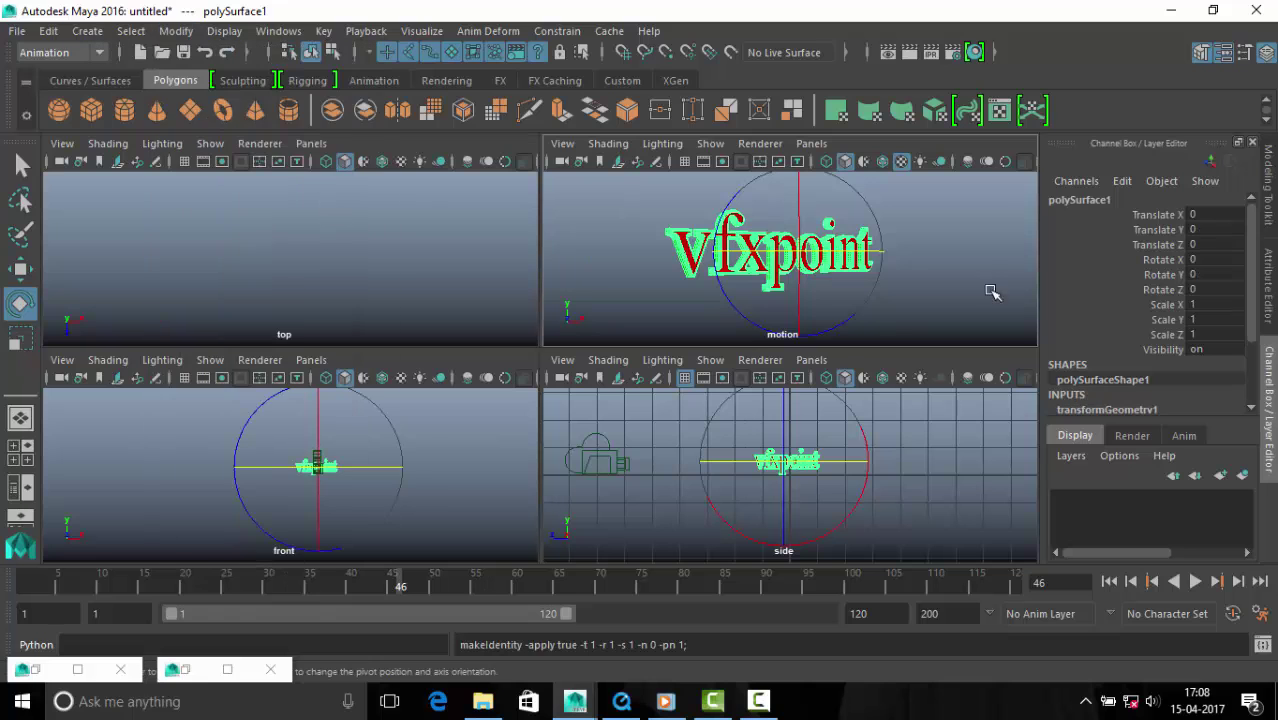
# - Key all of the vfxpoint text's channels at frame 46
pyautogui.click(600, 462)
pyautogui.click(770, 290)
pyautogui.press('s')
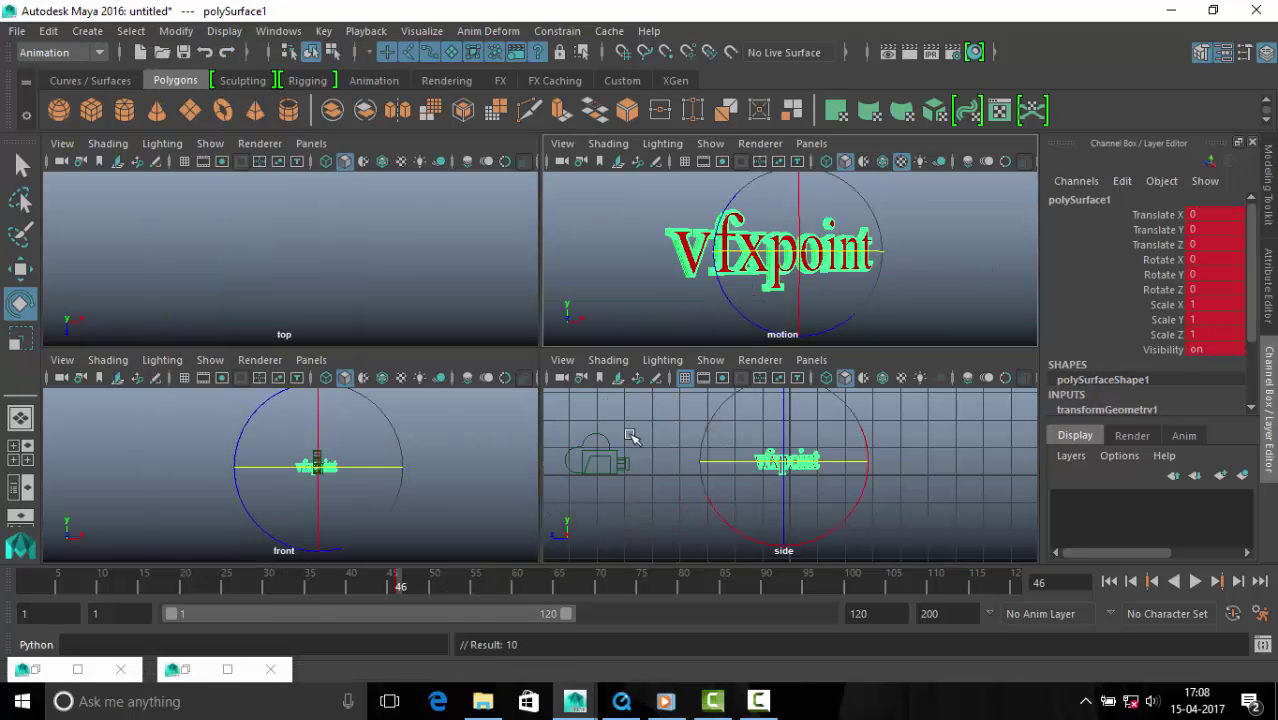
# - At frame 75, rotate the text to Rotate Y -45, key it, and return to frame 1
pyautogui.click(630, 440)
pyautogui.moveTo(433, 586)
pyautogui.mouseDown()
pyautogui.moveTo(531, 586)
pyautogui.moveTo(416, 586)
pyautogui.moveTo(474, 586)
pyautogui.moveTo(442, 590)
pyautogui.mouseUp()
pyautogui.click(800, 262)
pyautogui.hotkey('alt', 'v')
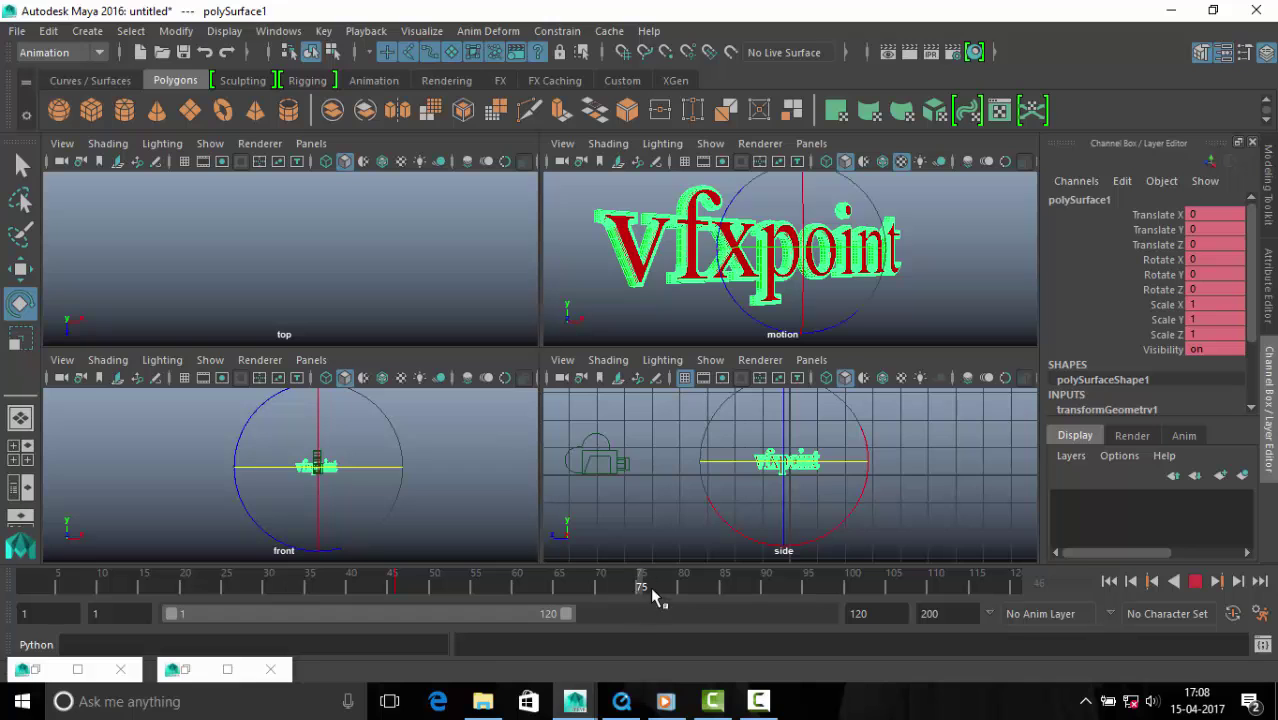
pyautogui.hotkey('alt', 'v')
pyautogui.moveTo(920, 270); pyautogui.dragTo(835, 275, button='middle')
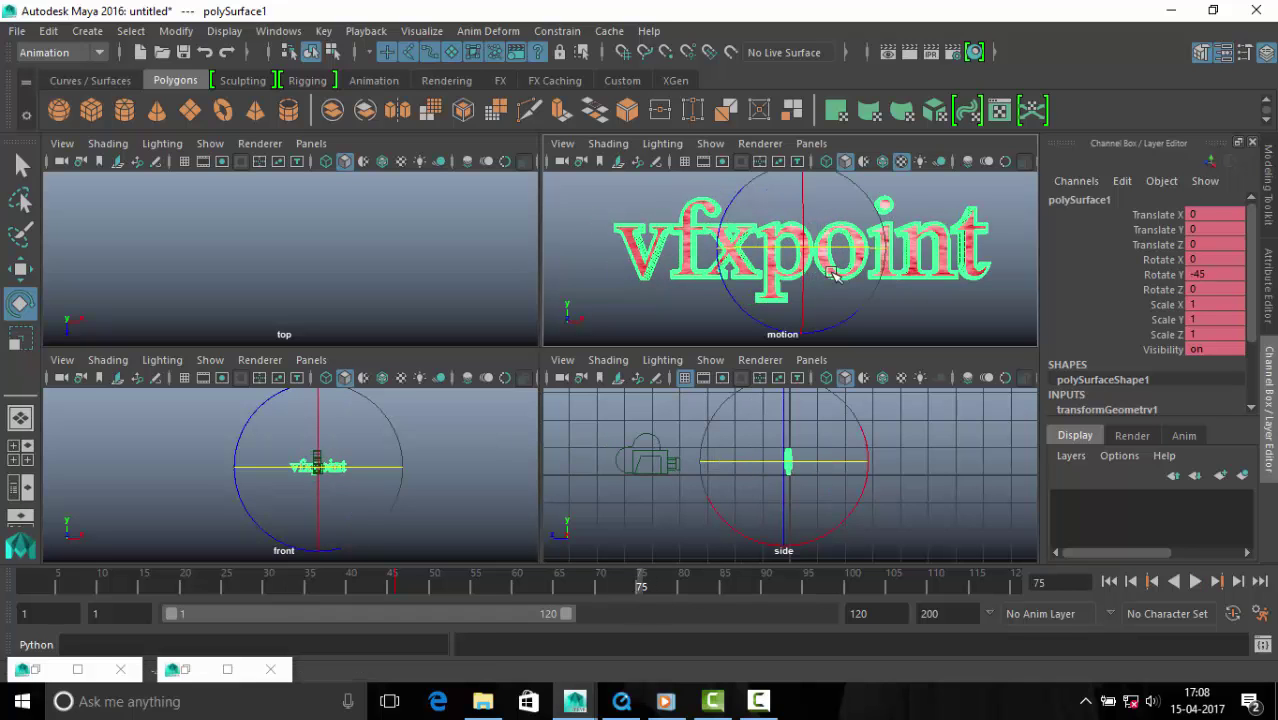
pyautogui.press('s')
pyautogui.click(1109, 581)
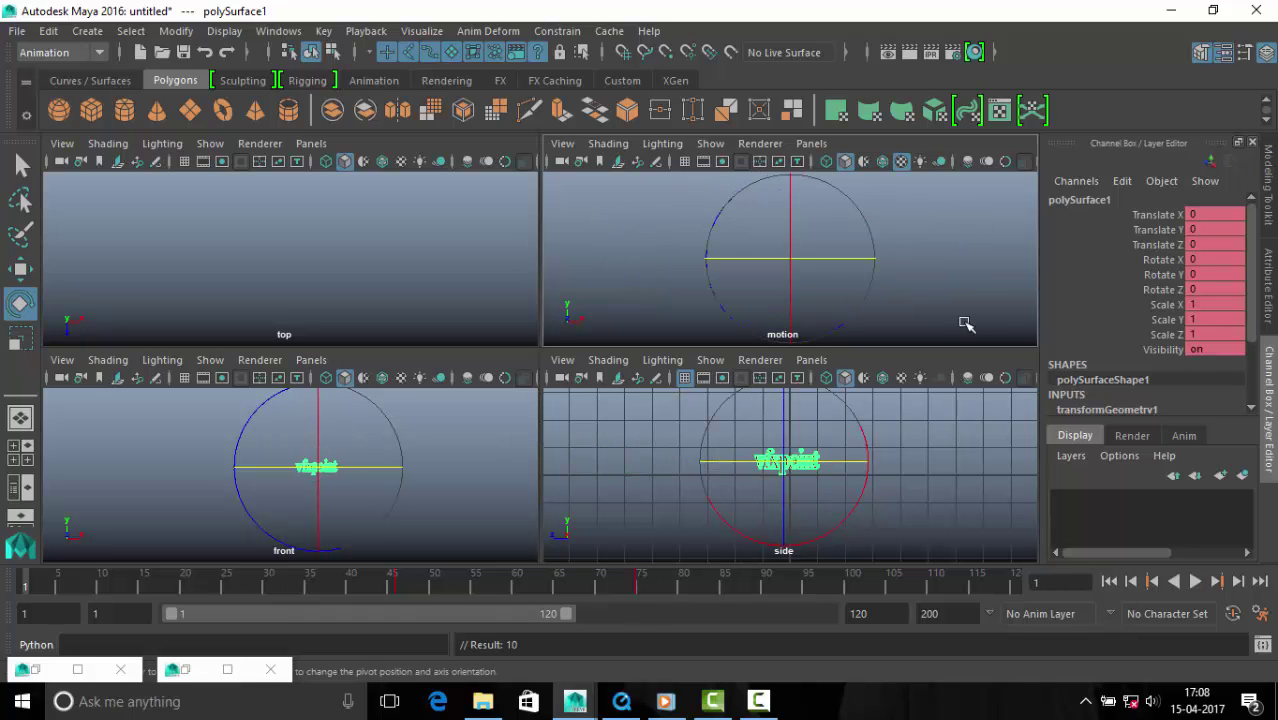
pyautogui.click(968, 295)
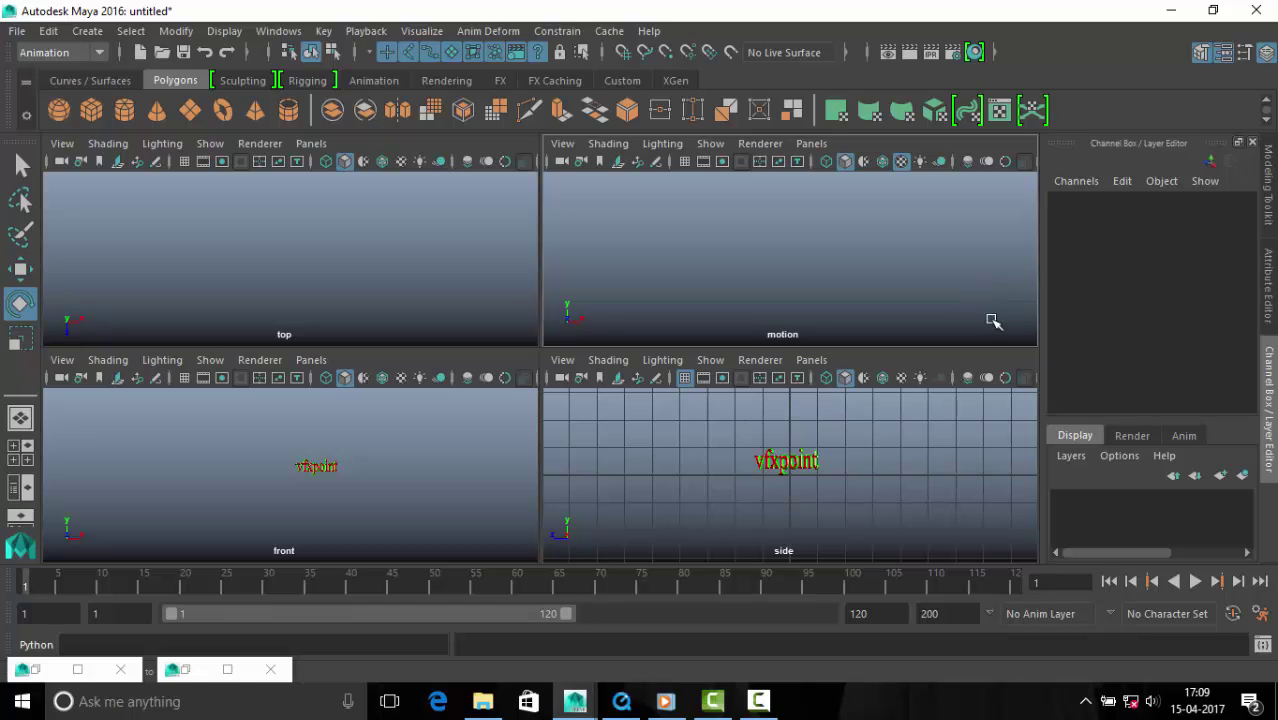
# - Select the vfxpoint text's rotation keys on the timeline and shift them to new frames
pyautogui.click(1195, 583)
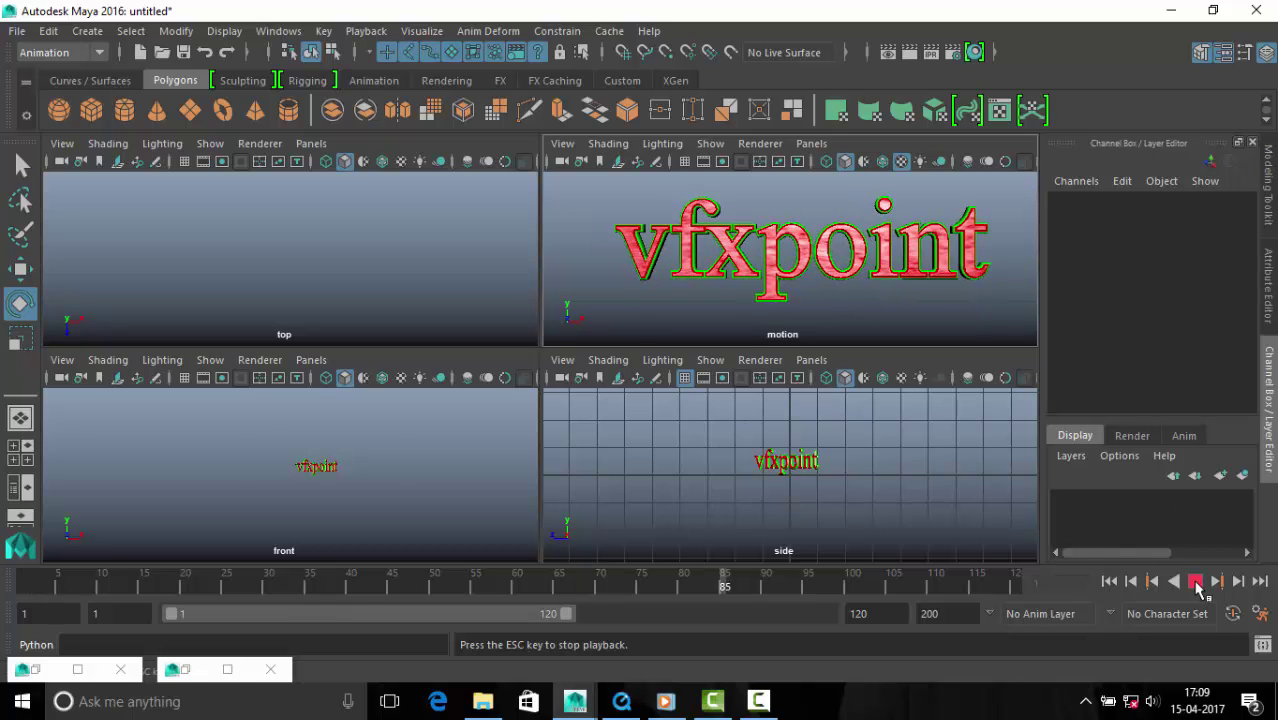
pyautogui.click(888, 237)
pyautogui.moveTo(410, 586); pyautogui.dragTo(540, 590)
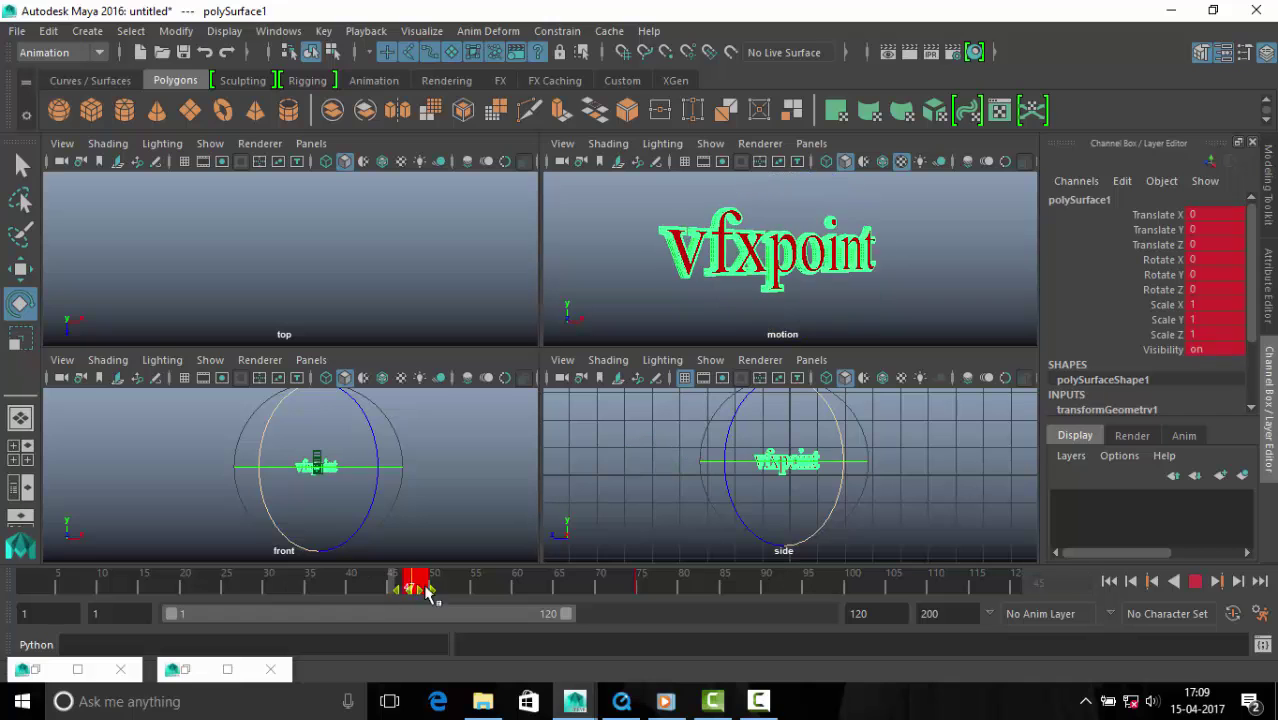
pyautogui.doubleClick(636, 590)
pyautogui.click(648, 585)
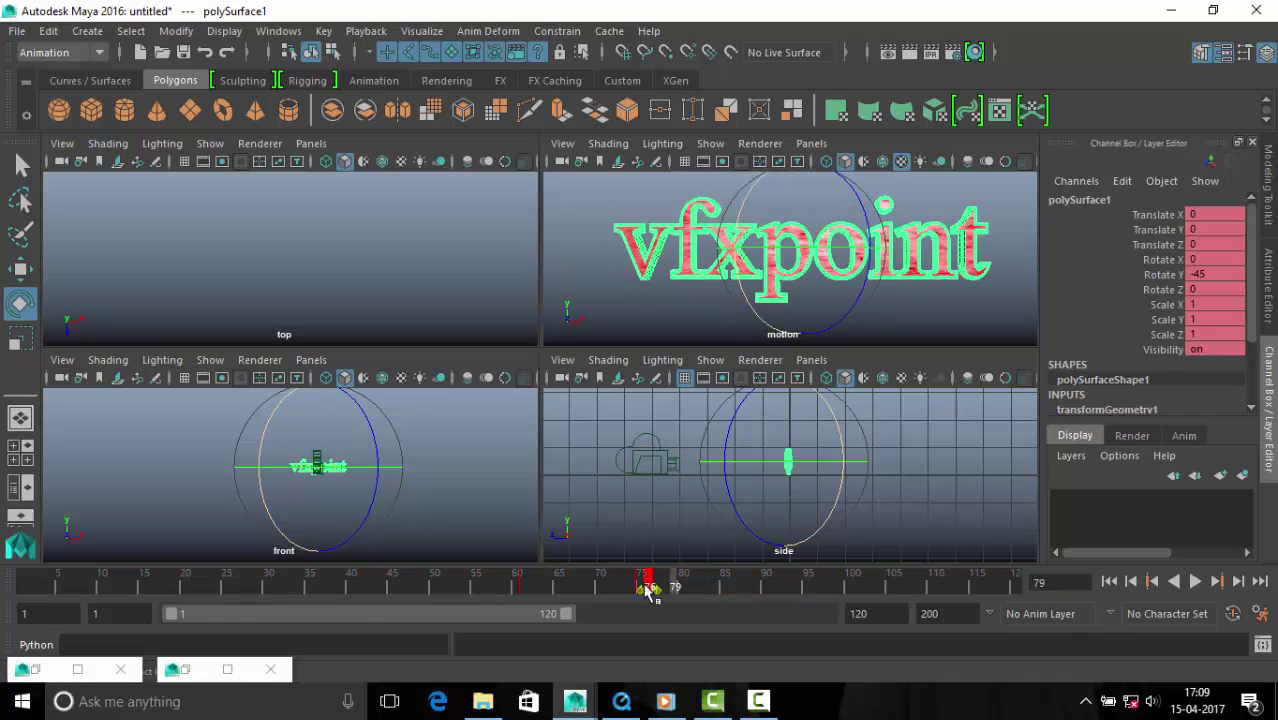
pyautogui.moveTo(648, 585); pyautogui.dragTo(560, 590)
# - Play back the retimed rotation and review the text's pose around frame 52
pyautogui.click(1196, 584)
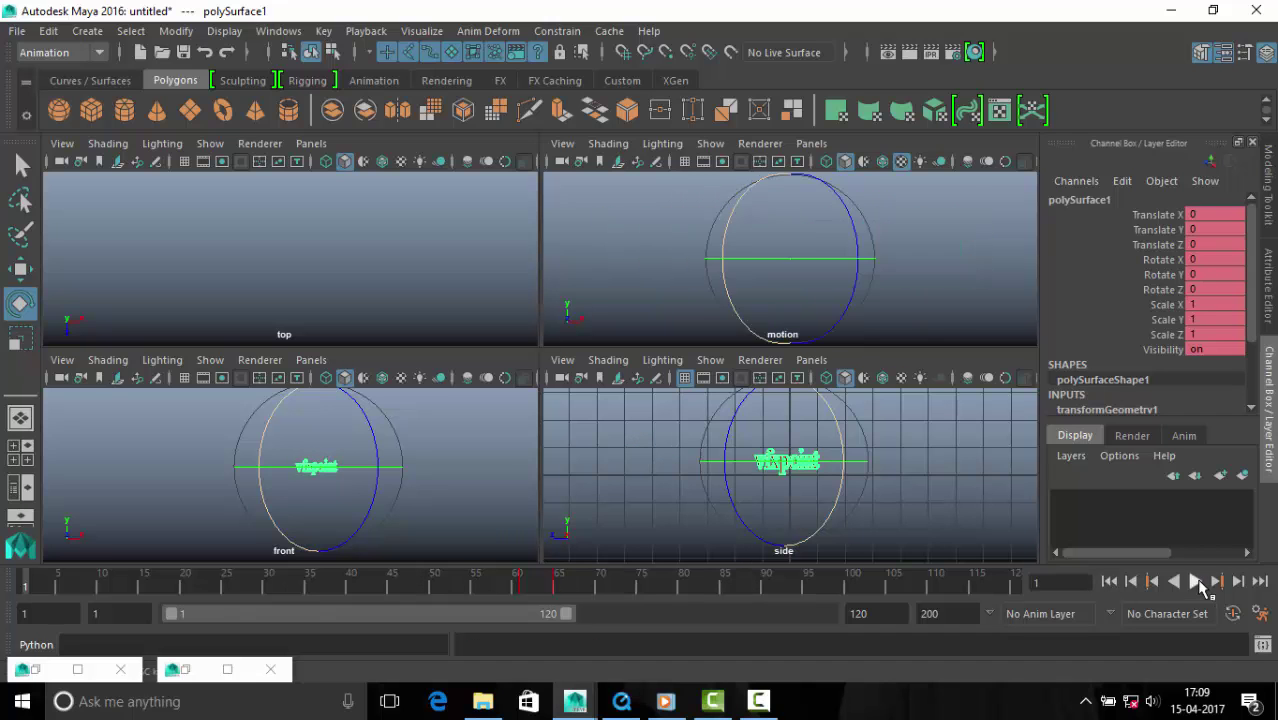
pyautogui.moveTo(562, 590)
pyautogui.mouseDown()
pyautogui.moveTo(452, 600)
pyautogui.moveTo(547, 608)
pyautogui.mouseUp()
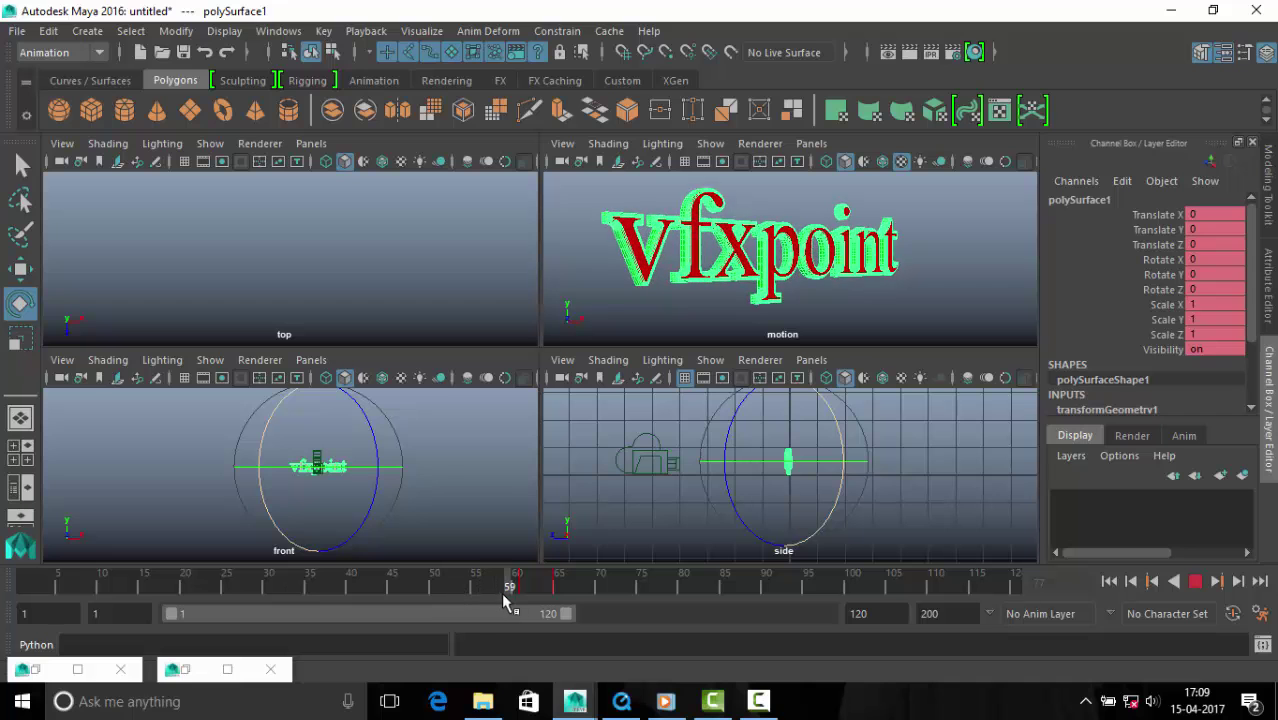
pyautogui.moveTo(500, 590)
pyautogui.keyDown('shift'); pyautogui.mouseDown()
pyautogui.moveTo(665, 590)
pyautogui.moveTo(535, 592)
pyautogui.mouseUp(); pyautogui.keyUp('shift')
pyautogui.click(508, 586)
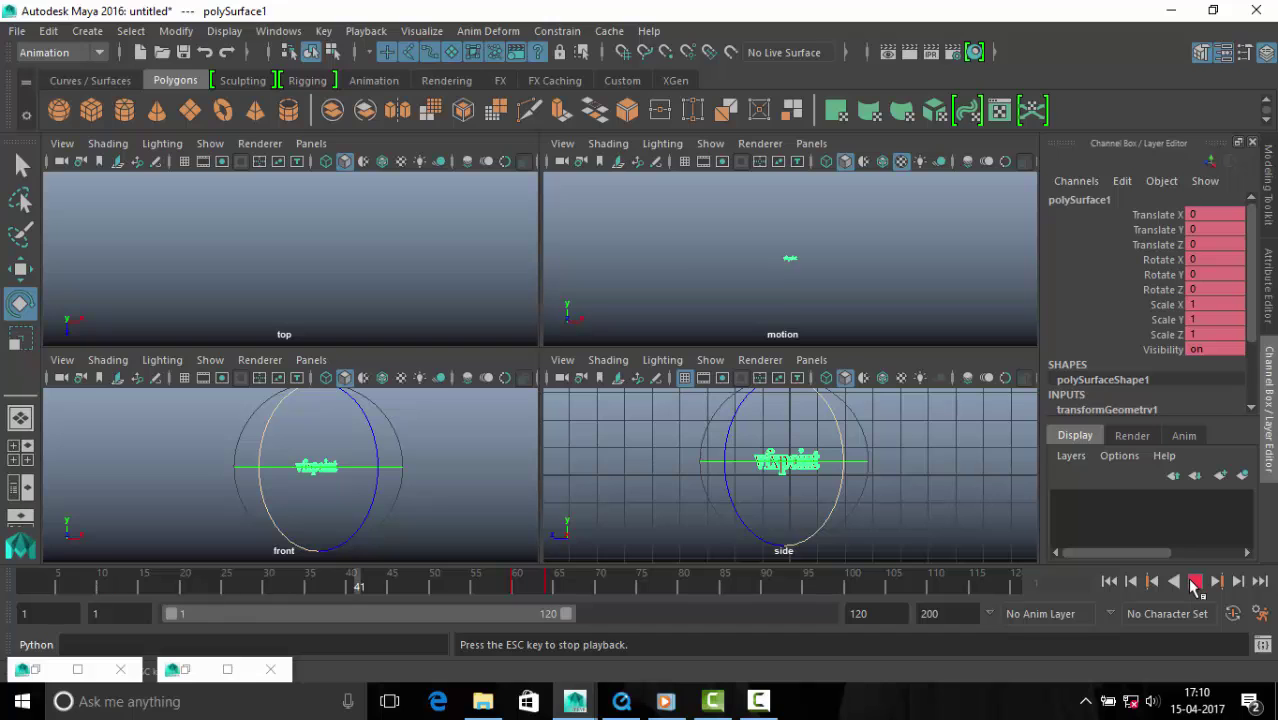
pyautogui.click(1195, 584)
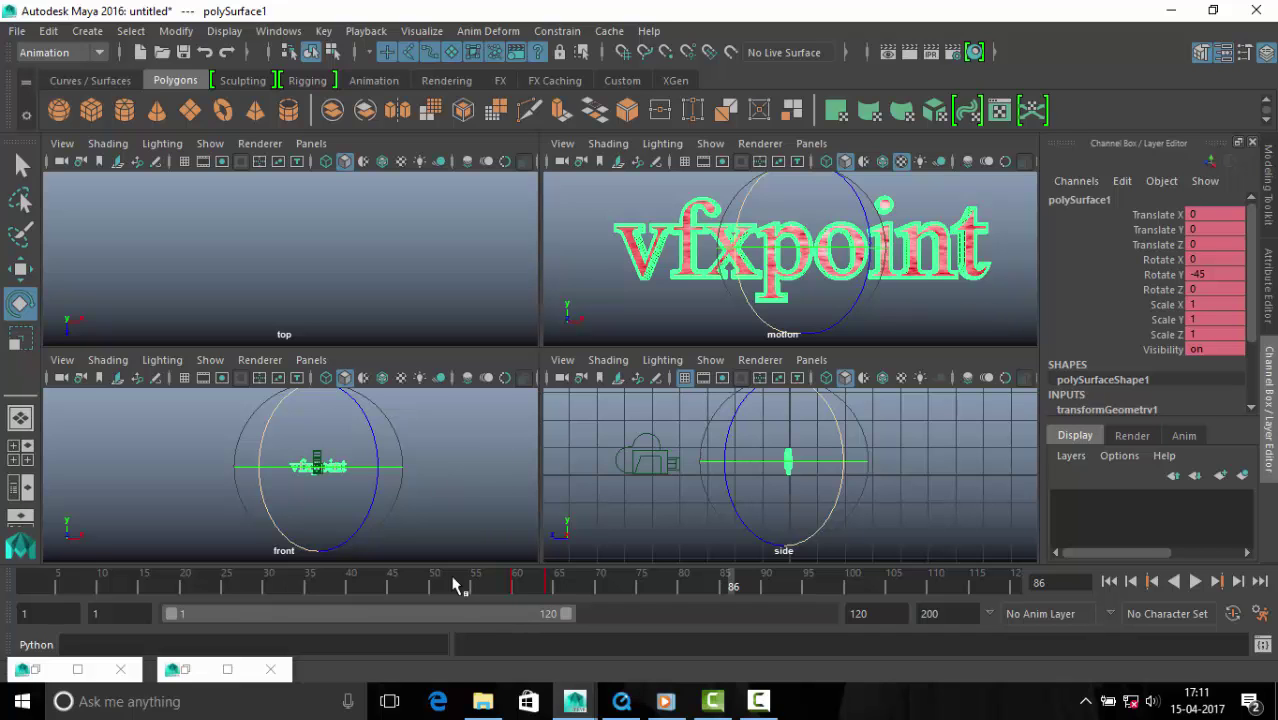
pyautogui.moveTo(453, 585)
pyautogui.mouseDown()
pyautogui.moveTo(365, 608)
pyautogui.moveTo(441, 595)
pyautogui.moveTo(399, 592)
pyautogui.moveTo(563, 595)
pyautogui.mouseUp()
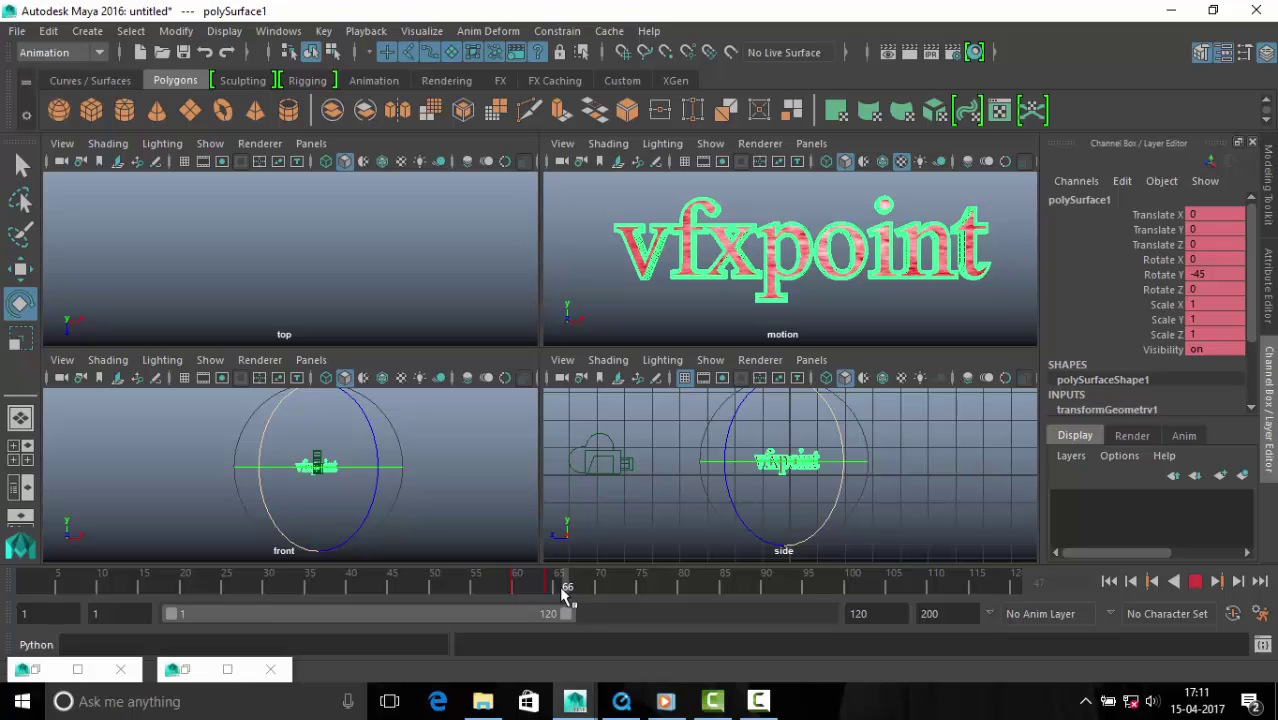
pyautogui.moveTo(563, 595)
pyautogui.mouseDown()
pyautogui.moveTo(499, 586)
pyautogui.moveTo(567, 585)
pyautogui.moveTo(267, 596)
pyautogui.moveTo(560, 595)
pyautogui.moveTo(255, 610)
pyautogui.moveTo(548, 614)
pyautogui.moveTo(322, 599)
pyautogui.moveTo(559, 590)
pyautogui.moveTo(551, 599)
pyautogui.moveTo(615, 601)
pyautogui.moveTo(428, 595)
pyautogui.moveTo(328, 614)
pyautogui.moveTo(442, 714)
pyautogui.moveTo(408, 714)
pyautogui.moveTo(590, 652)
pyautogui.mouseUp()
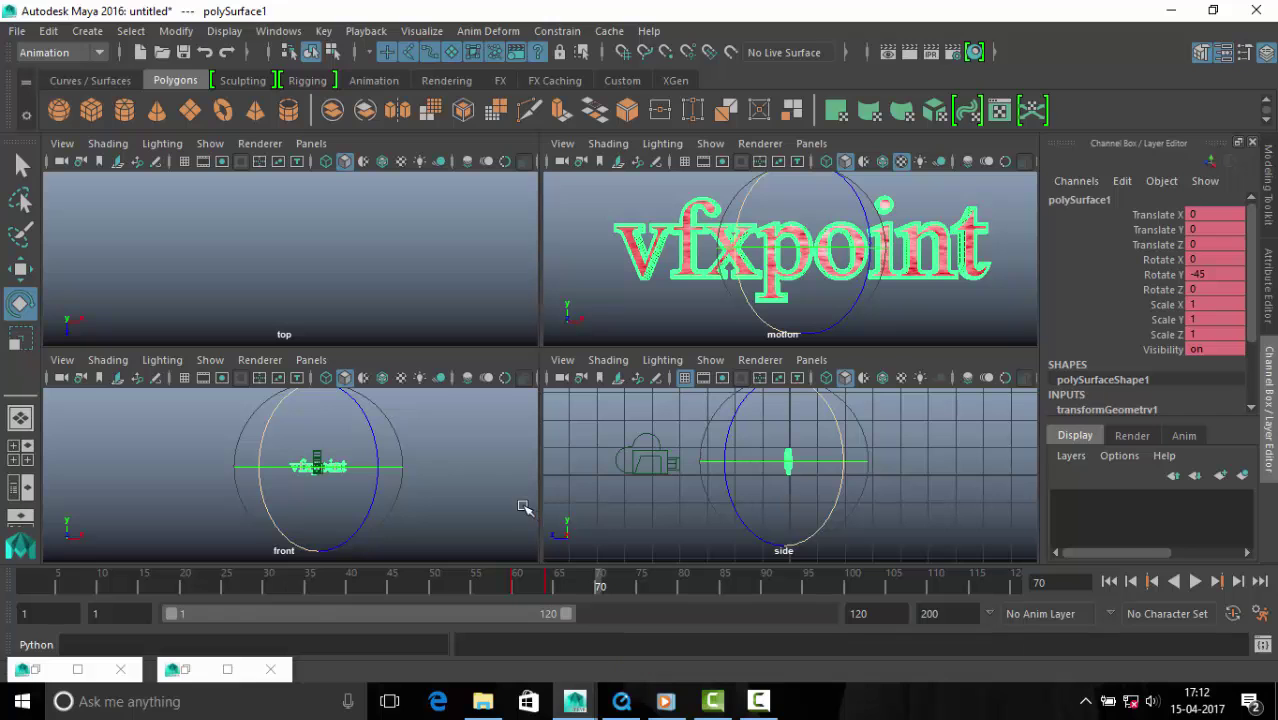
# - Create a new camera named motion_2 and look through it in that viewport
pyautogui.click(620, 276)
pyautogui.click(87, 31)
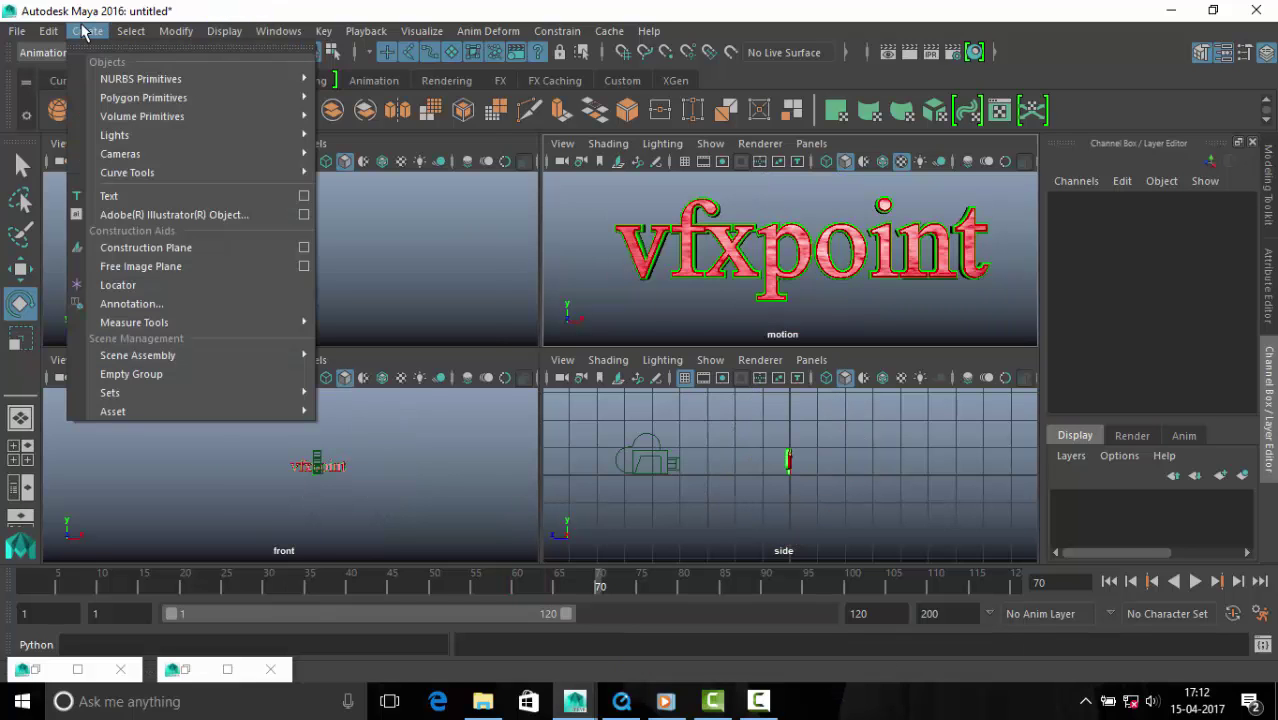
pyautogui.click(420, 188)
pyautogui.click(811, 143)
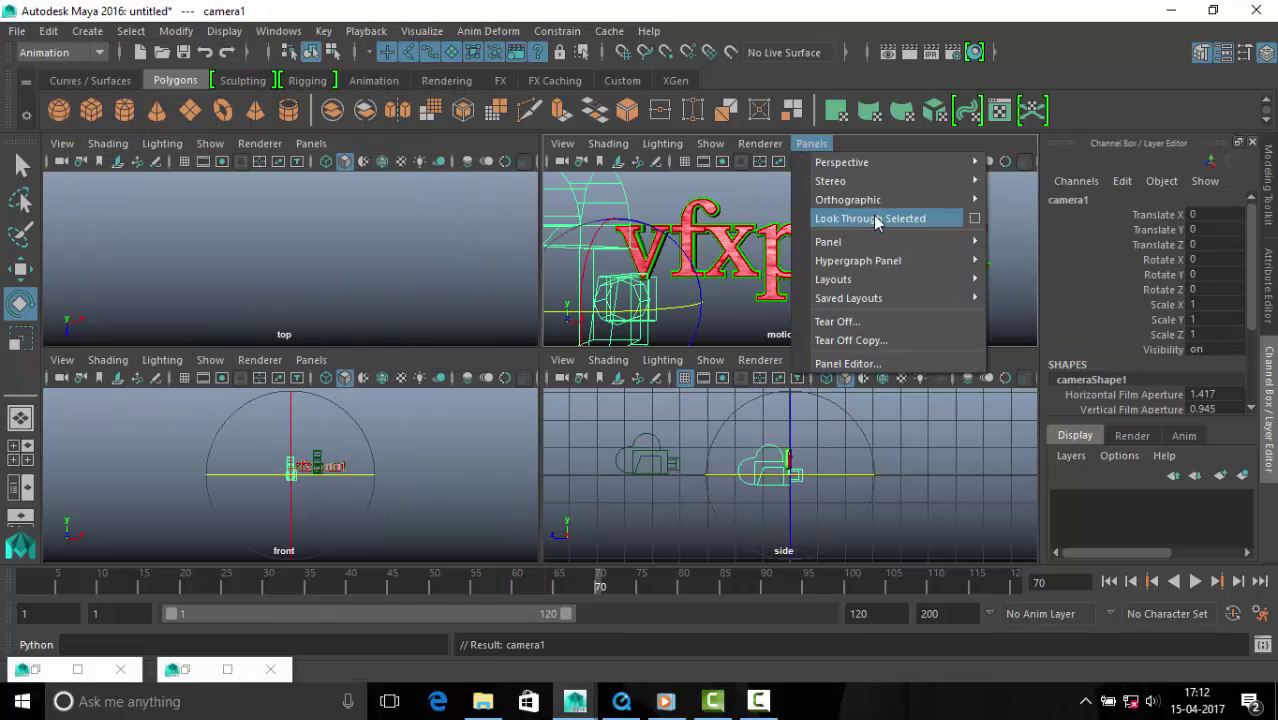
pyautogui.click(858, 220)
pyautogui.doubleClick(1072, 200)
pyautogui.write('motion 2')
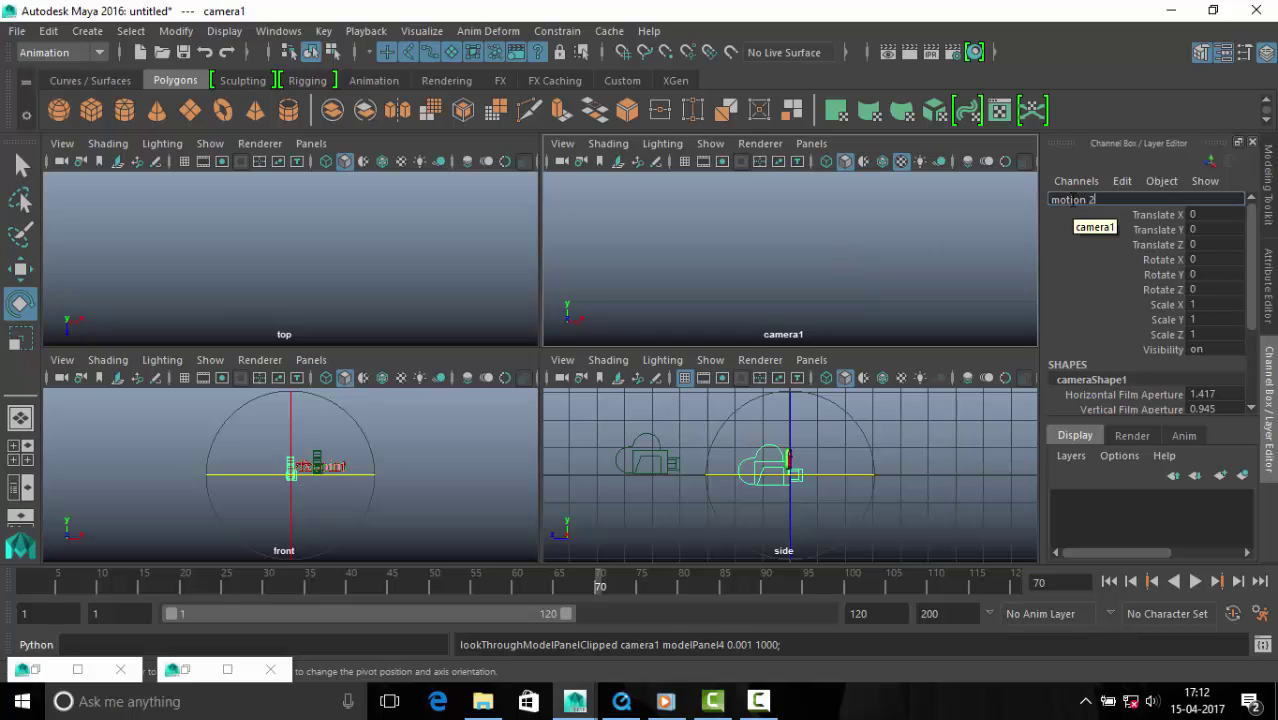
pyautogui.press('Return')
# - Rewind to frame 1 and play the animation
pyautogui.moveTo(690, 592); pyautogui.dragTo(540, 597)
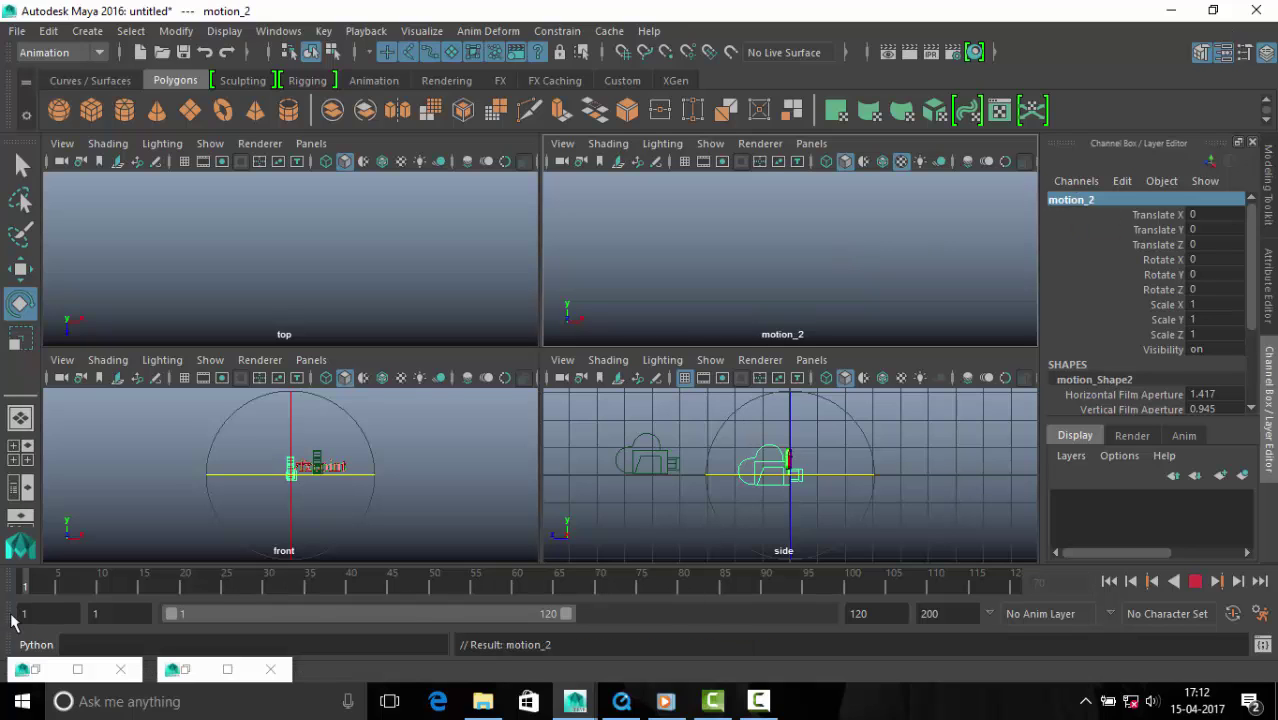
pyautogui.click(26, 584)
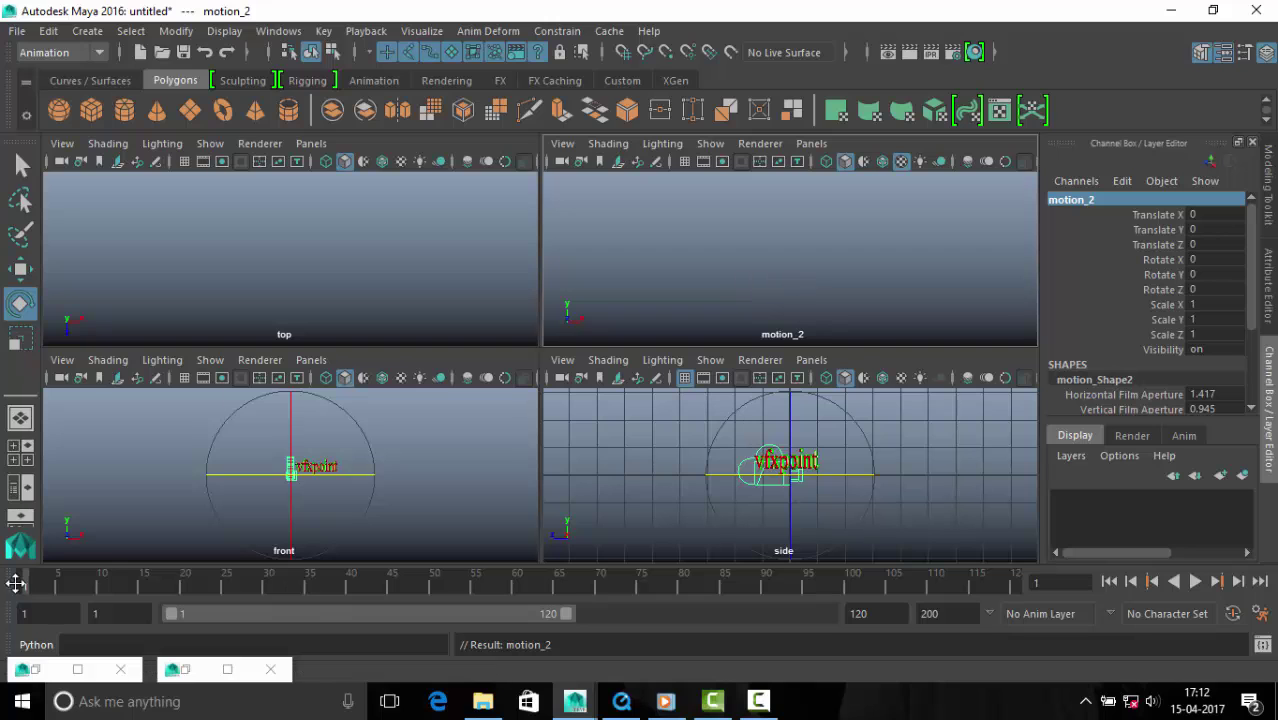
pyautogui.hotkey('alt', 'v')
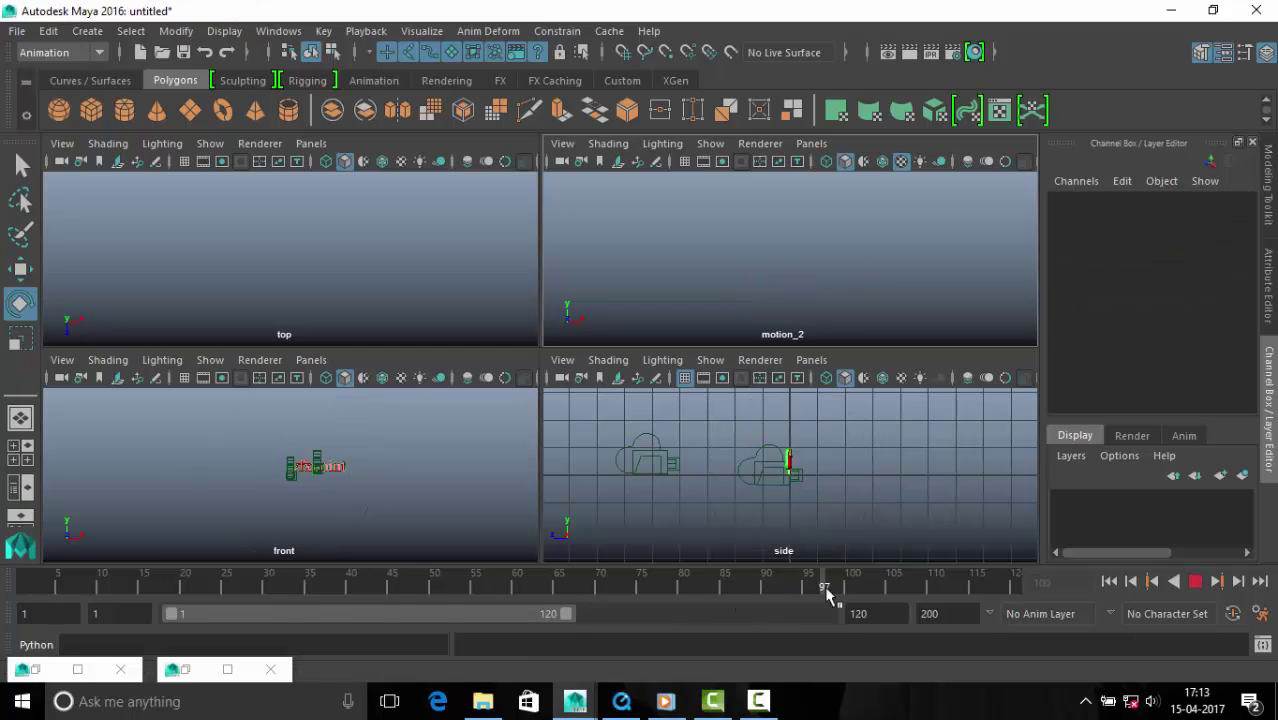
# - At frame 1, place motion_2 left of the vfxpoint text and key its position
pyautogui.click(22, 588)
pyautogui.click(792, 482)
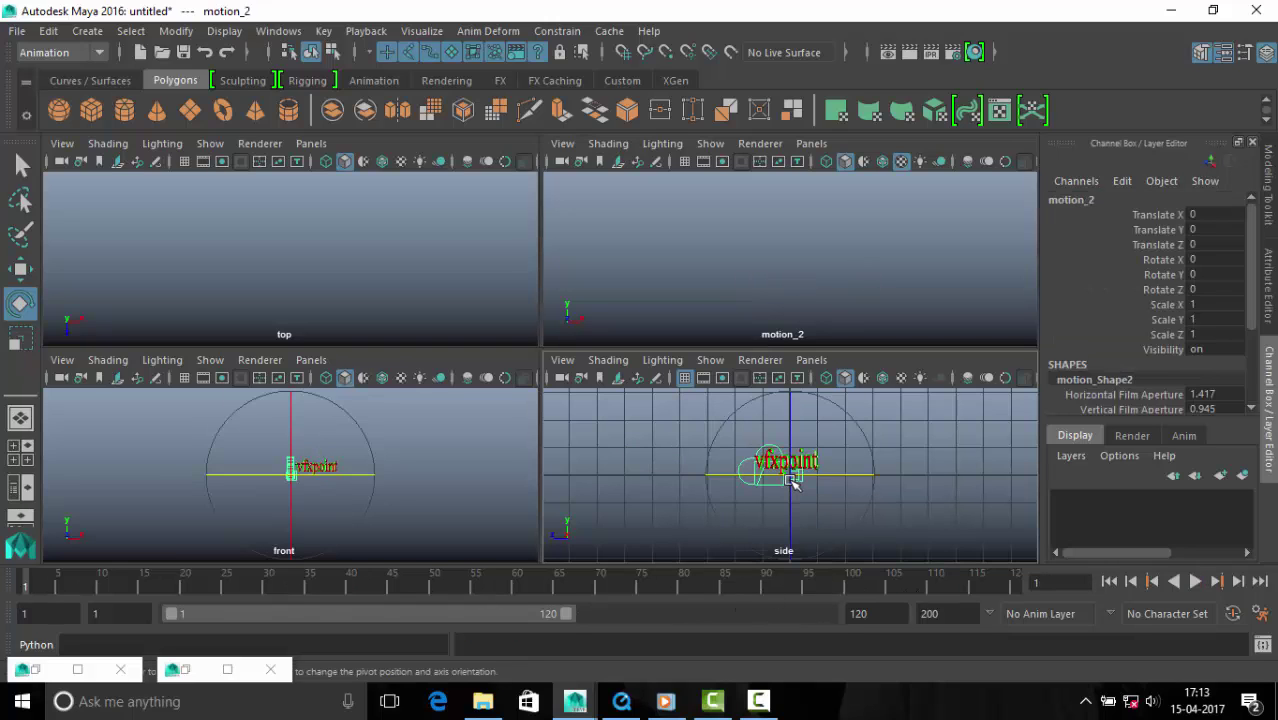
pyautogui.press('w')
pyautogui.moveTo(699, 476); pyautogui.dragTo(630, 466)
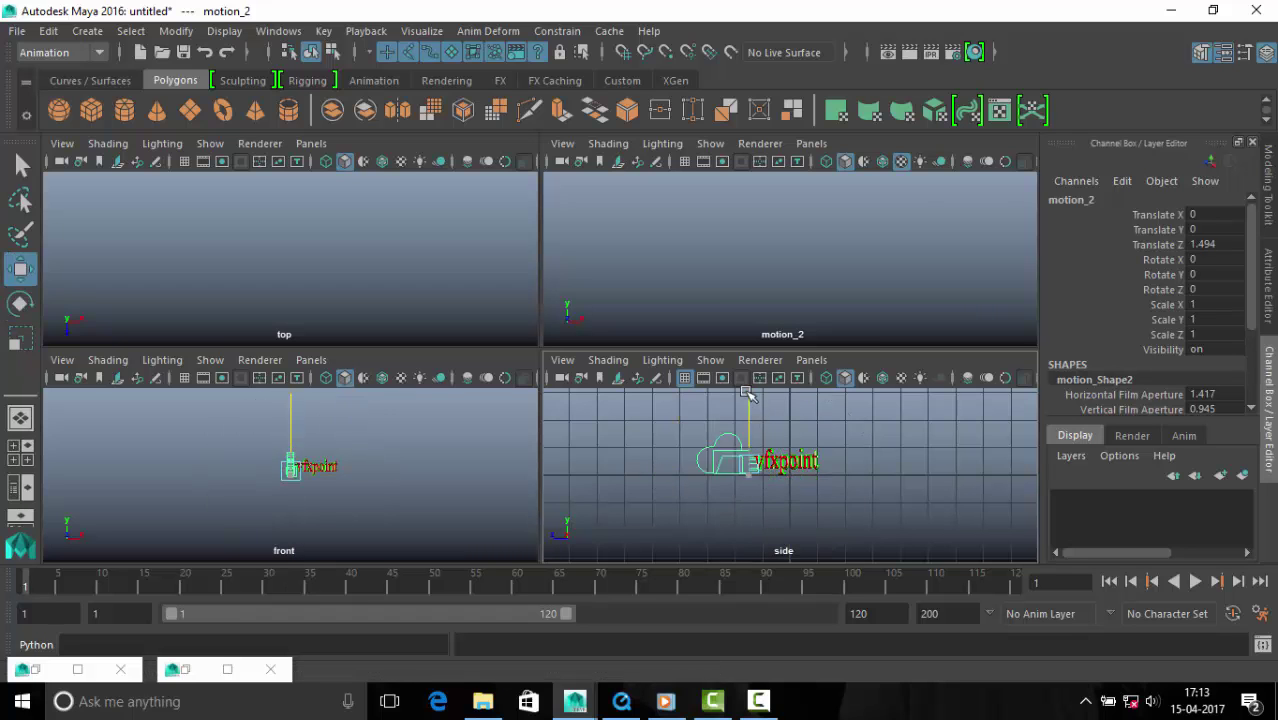
pyautogui.moveTo(375, 463); pyautogui.dragTo(400, 464)
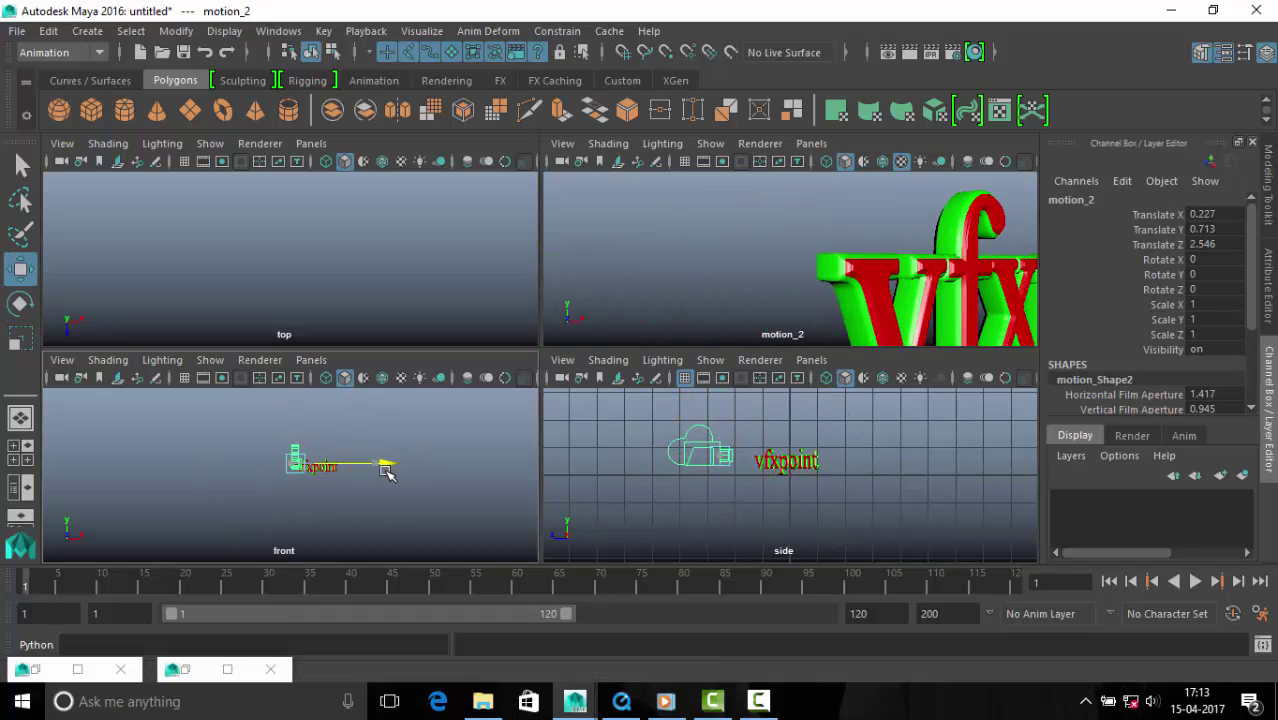
pyautogui.moveTo(298, 420); pyautogui.dragTo(298, 426)
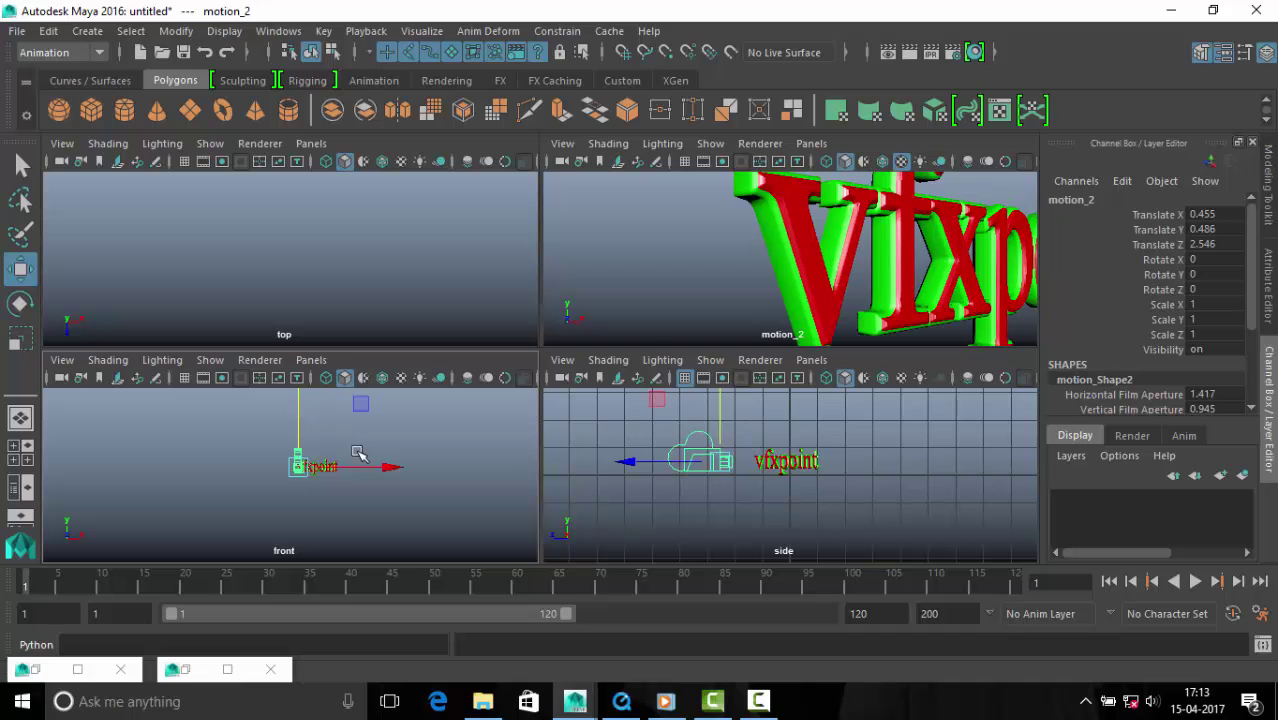
pyautogui.moveTo(390, 464)
pyautogui.mouseDown()
pyautogui.moveTo(360, 471)
pyautogui.moveTo(414, 479)
pyautogui.moveTo(376, 488)
pyautogui.moveTo(287, 470)
pyautogui.mouseUp()
pyautogui.scroll(3, 273, 483)
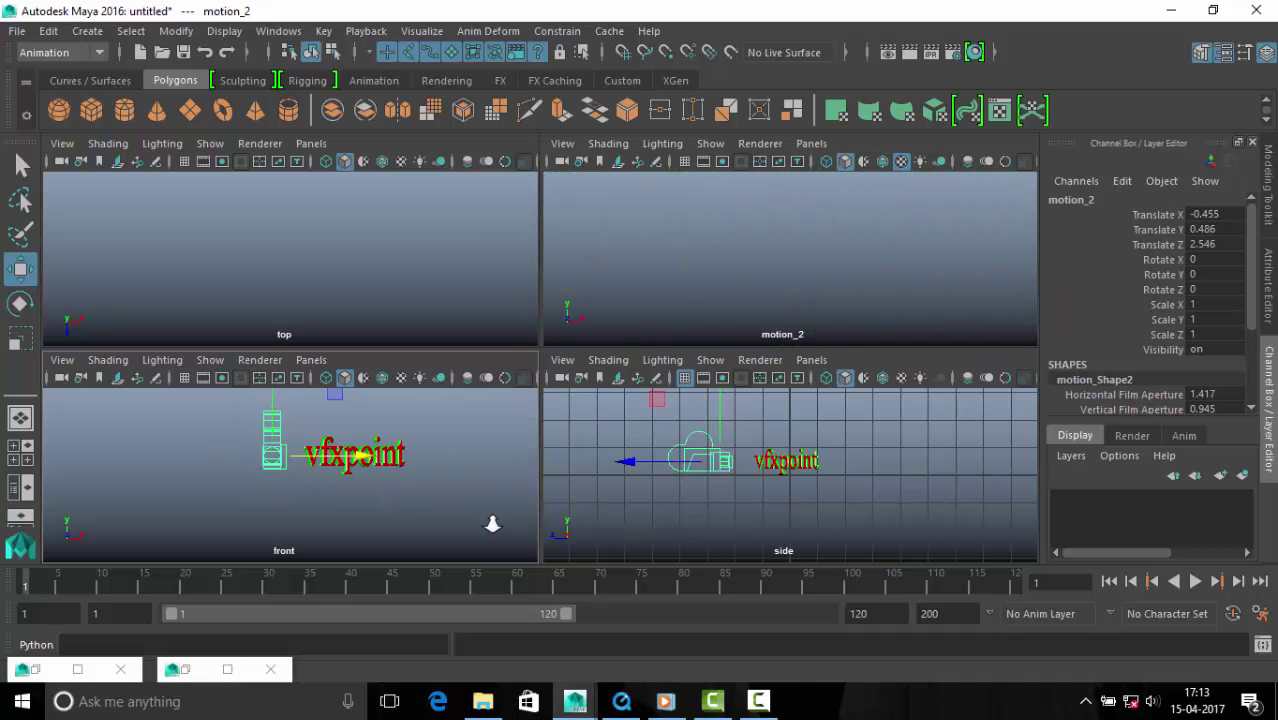
pyautogui.press('s')
# - At frame 30, slide motion_2 right past the text, key it, and preview
pyautogui.moveTo(25, 583); pyautogui.dragTo(257, 605)
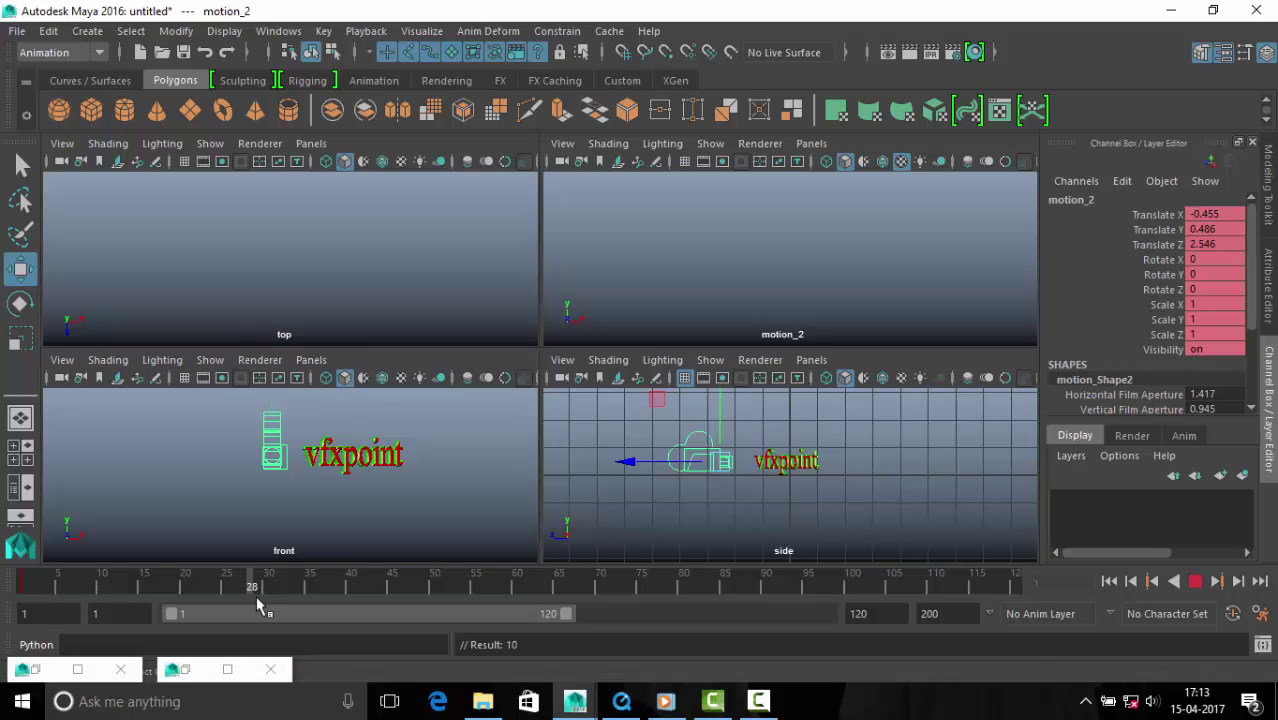
pyautogui.moveTo(368, 462)
pyautogui.mouseDown()
pyautogui.moveTo(533, 507)
pyautogui.moveTo(513, 516)
pyautogui.moveTo(476, 490)
pyautogui.mouseUp()
pyautogui.press('s')
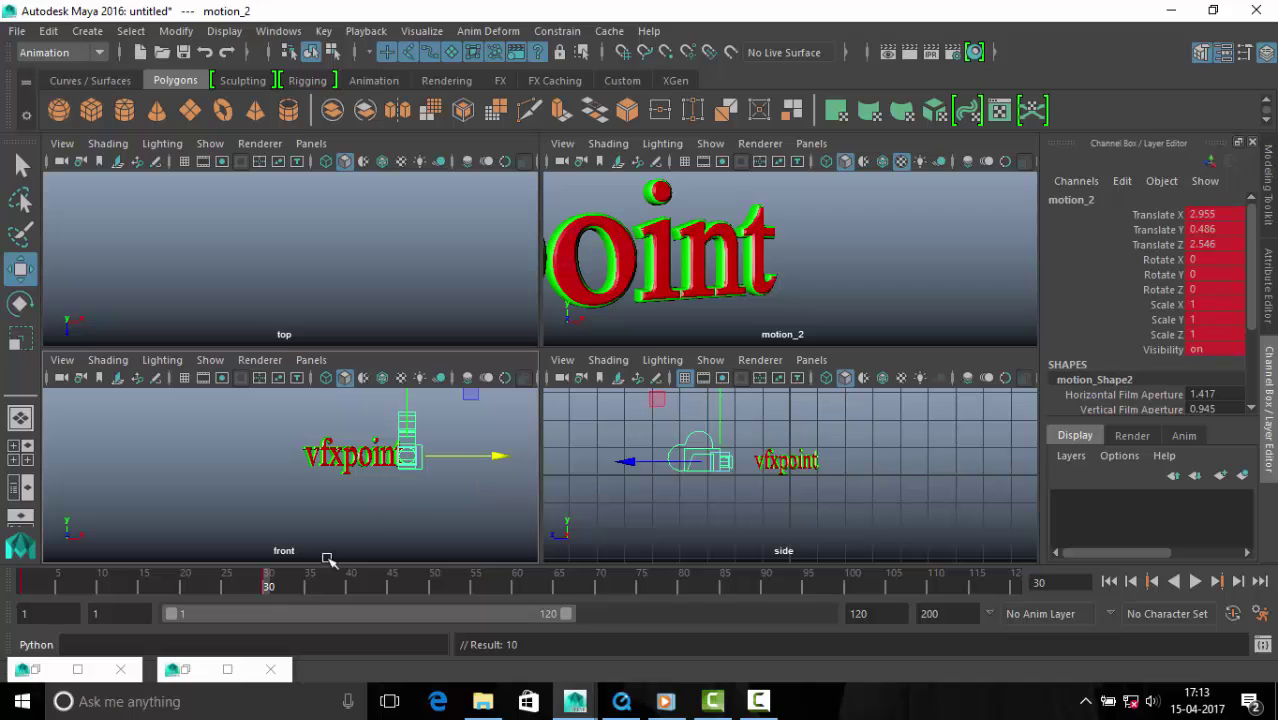
pyautogui.hotkey('alt', 'v')
pyautogui.moveTo(166, 591); pyautogui.dragTo(172, 635)
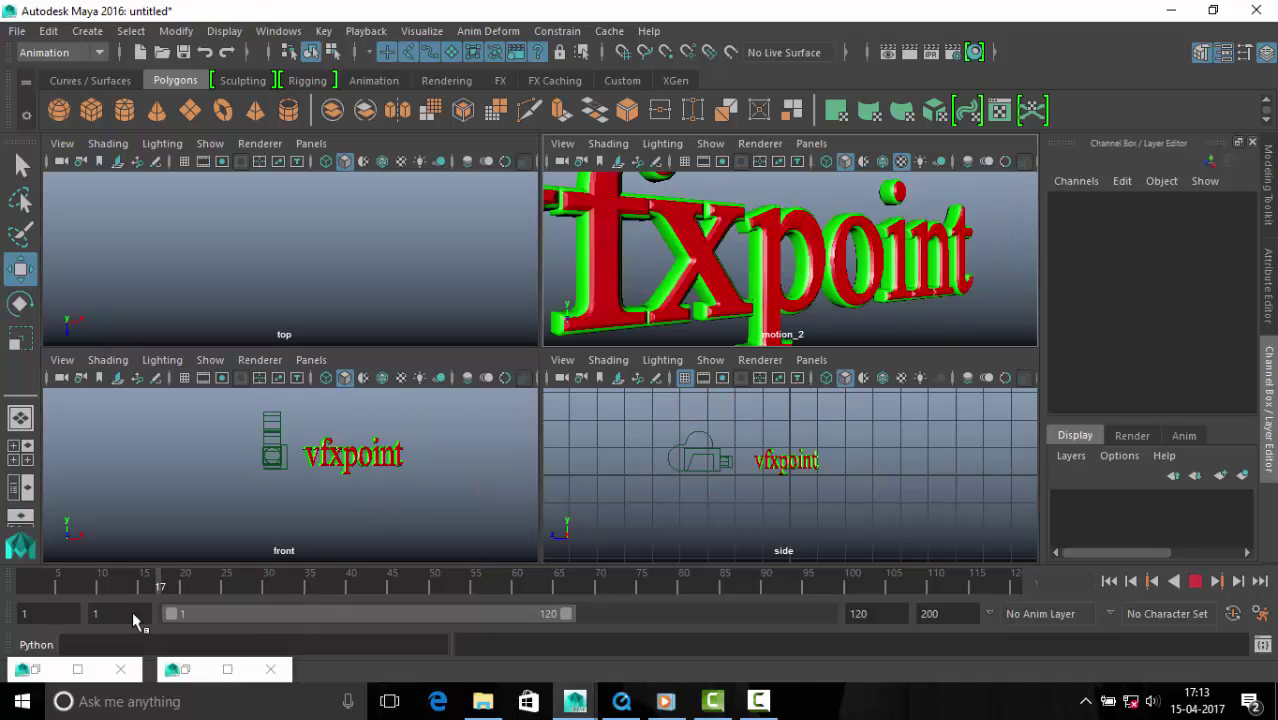
pyautogui.hotkey('alt', 'shift', 'v')
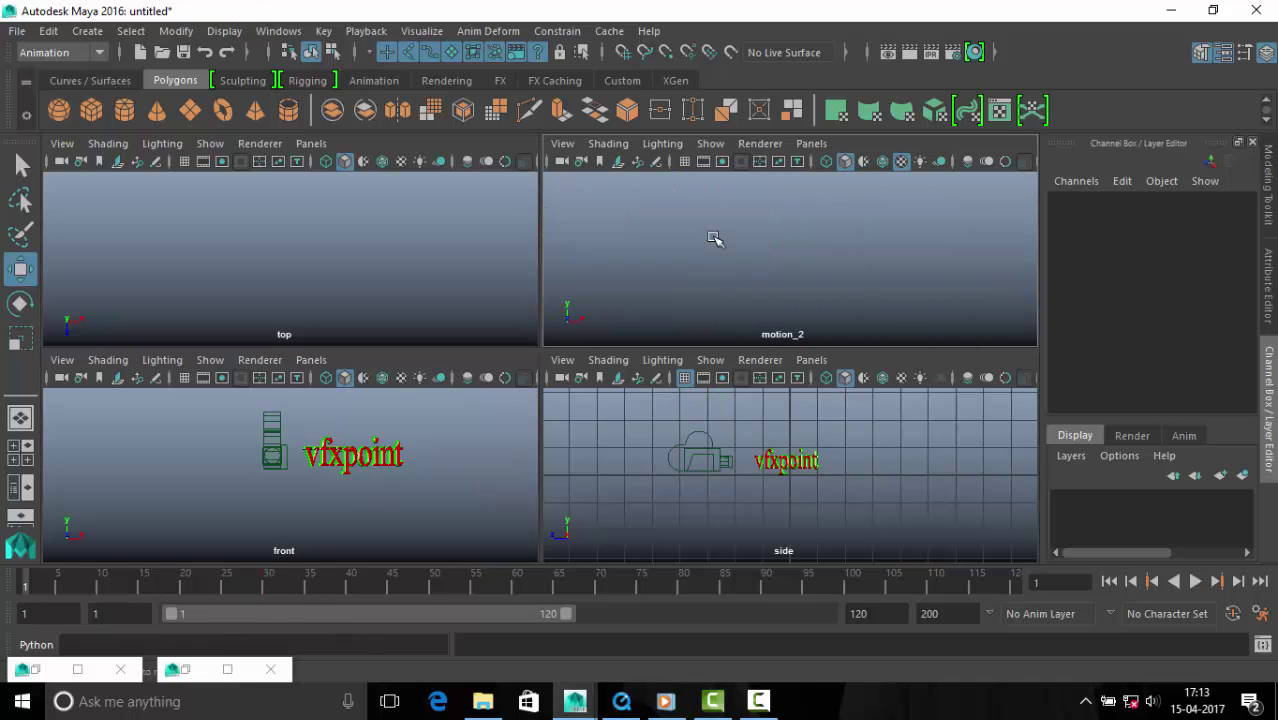
# - Create a camera named motion_3 and look through it in that viewport
pyautogui.click(87, 31)
pyautogui.click(370, 168)
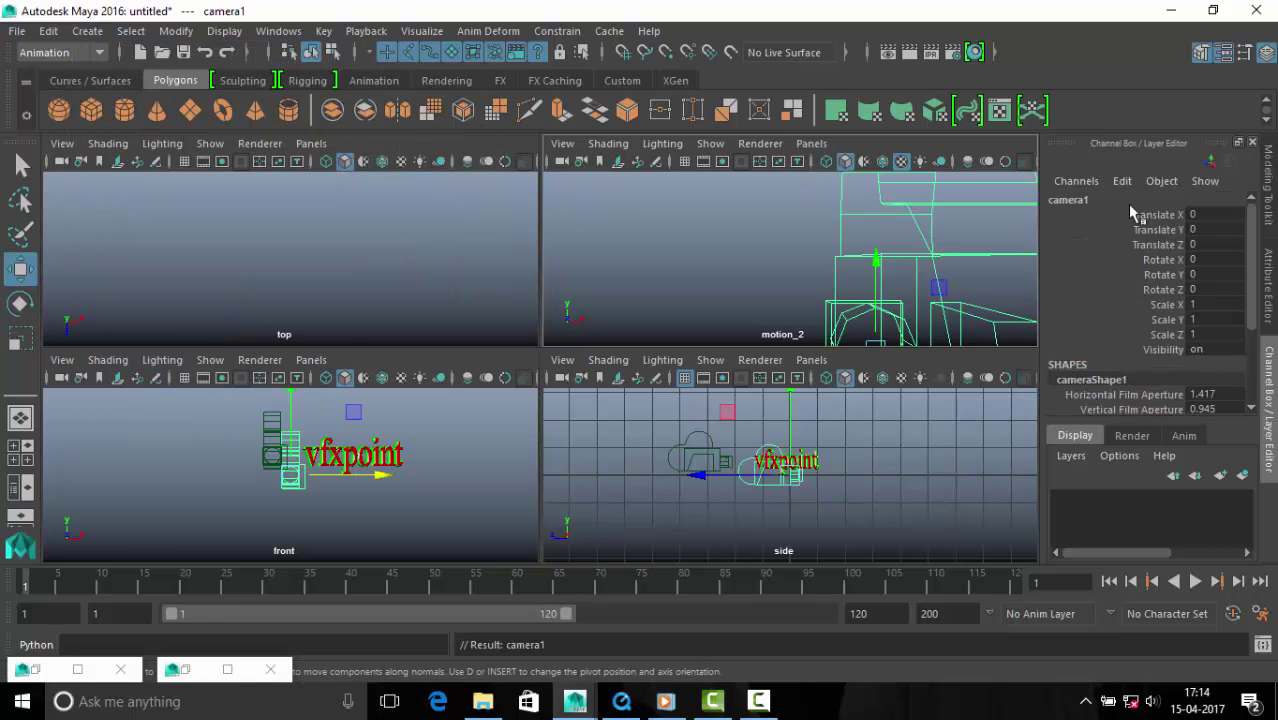
pyautogui.doubleClick(1085, 201)
pyautogui.write('motion_3')
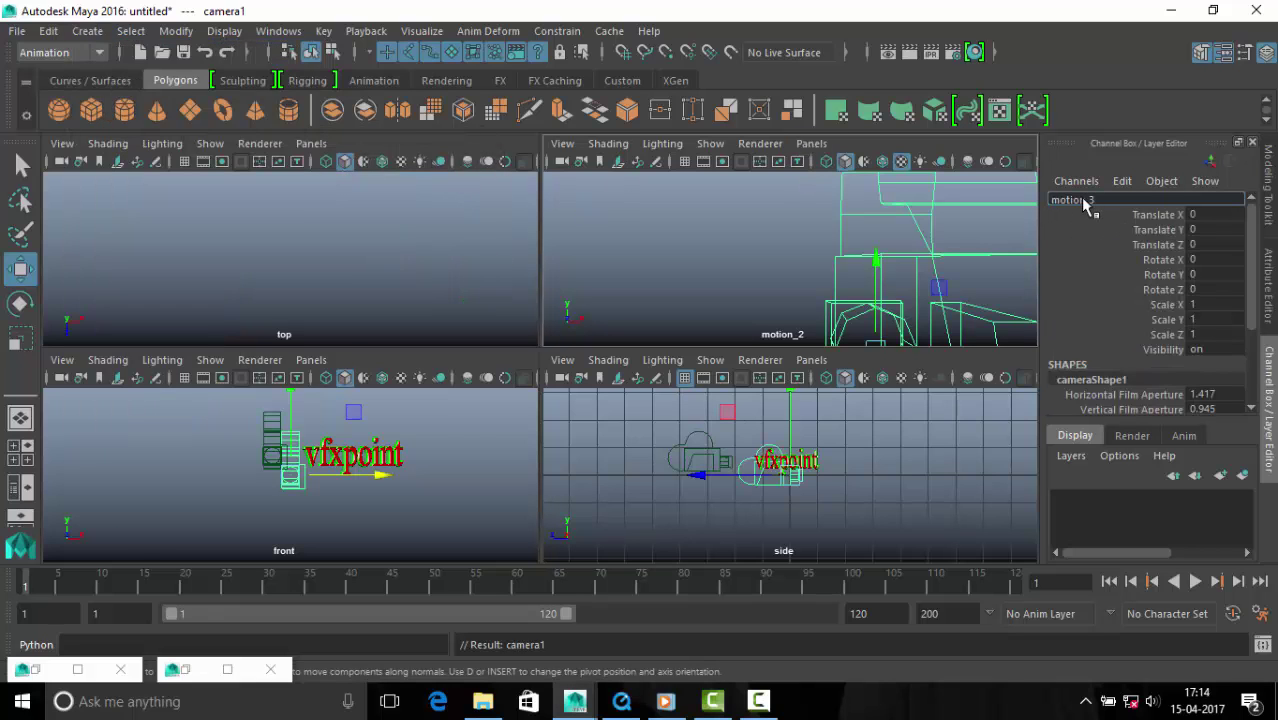
pyautogui.press('Return')
pyautogui.click(811, 143)
pyautogui.click(860, 214)
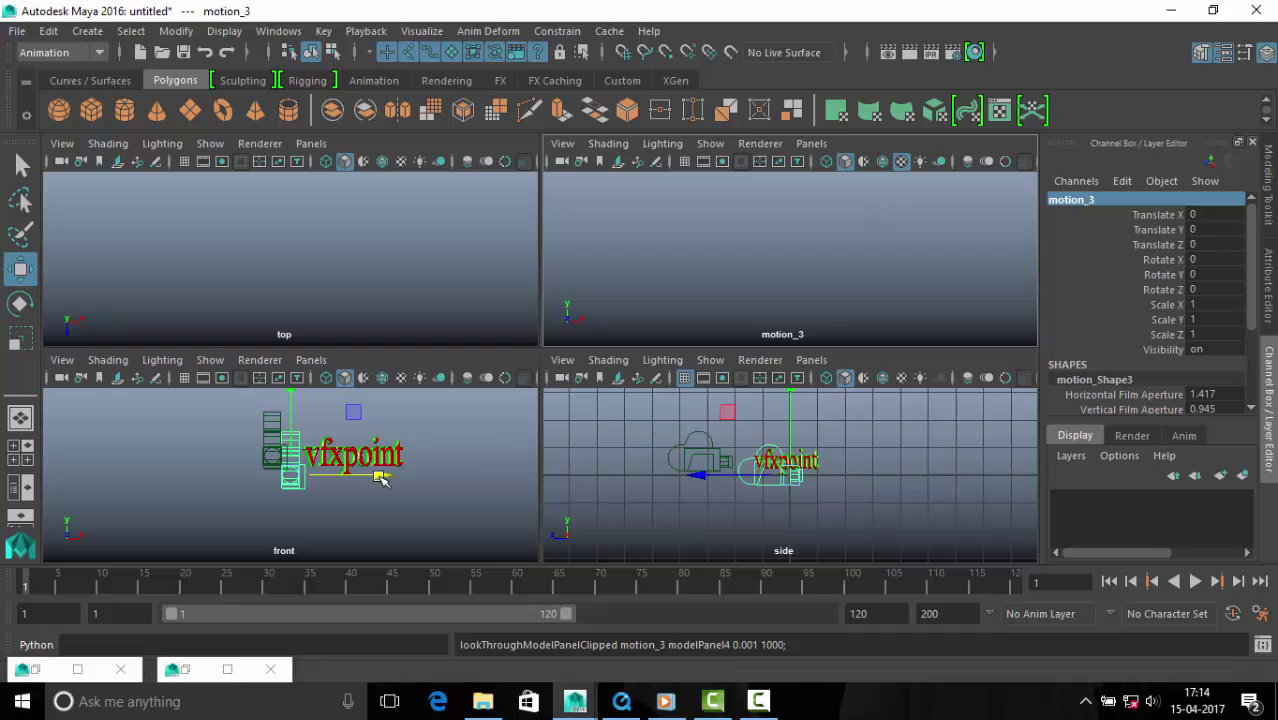
# - Position motion_3 to frame the whole vfxpoint text and key its position
pyautogui.moveTo(380, 478); pyautogui.dragTo(454, 482)
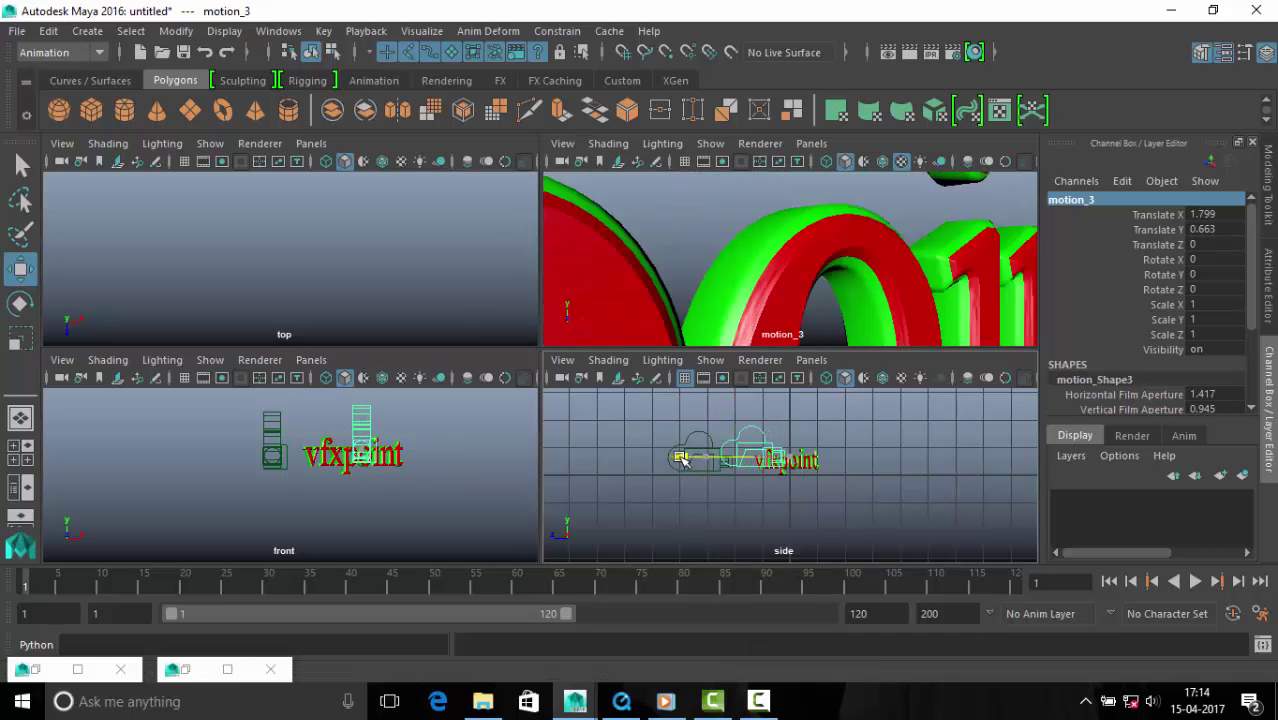
pyautogui.moveTo(683, 459); pyautogui.dragTo(549, 458)
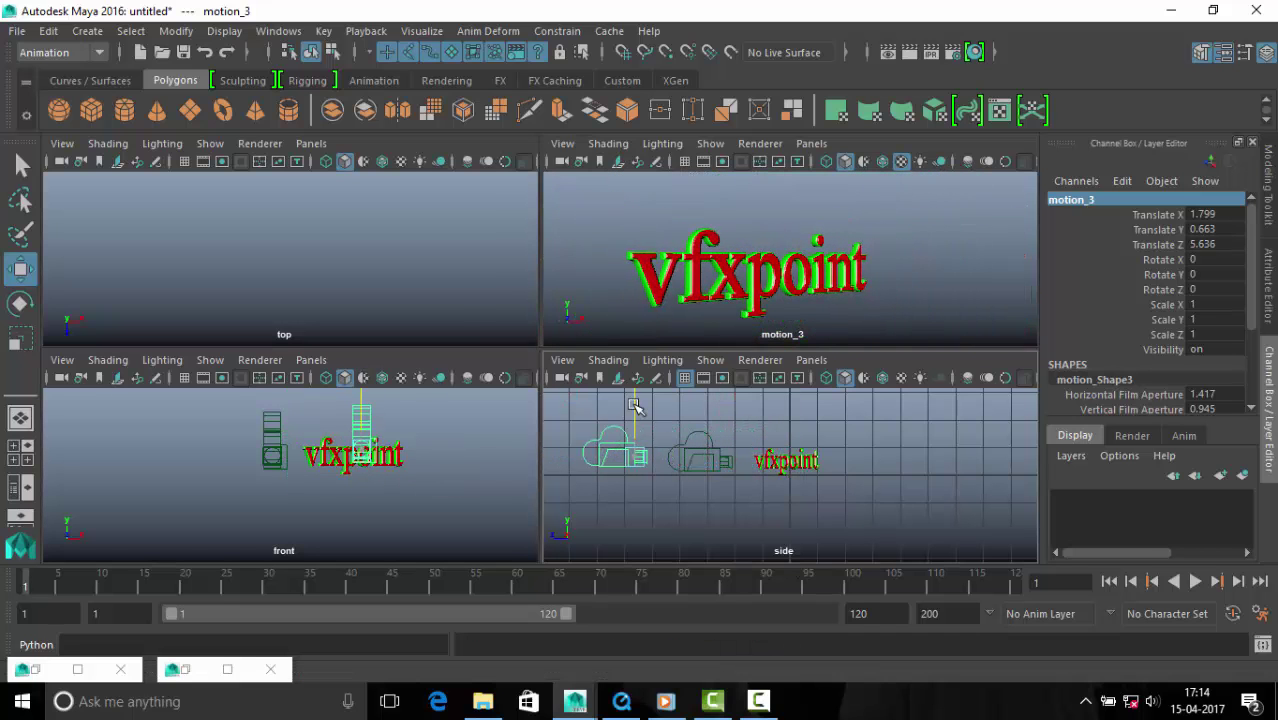
pyautogui.moveTo(634, 405)
pyautogui.mouseDown()
pyautogui.moveTo(660, 383)
pyautogui.moveTo(688, 470)
pyautogui.mouseUp()
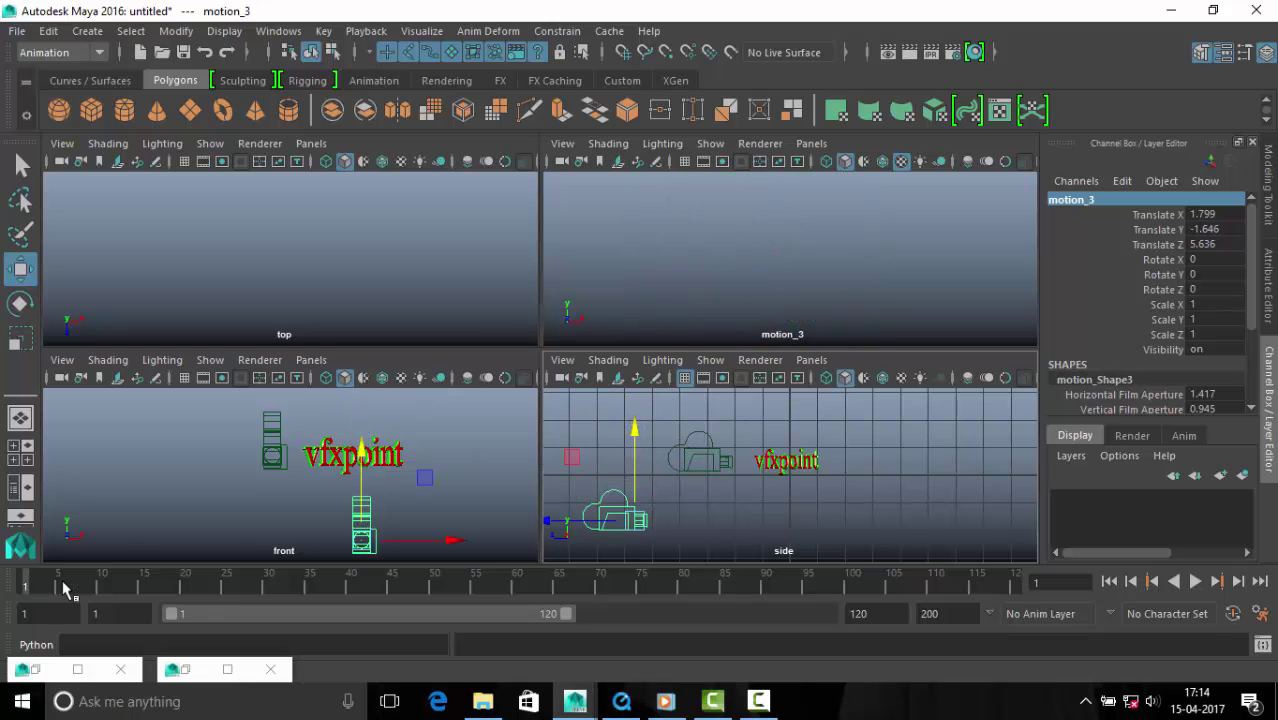
pyautogui.press('s')
# - Play the animation to frame 40, then return to the first frame
pyautogui.hotkey('alt', 'v')
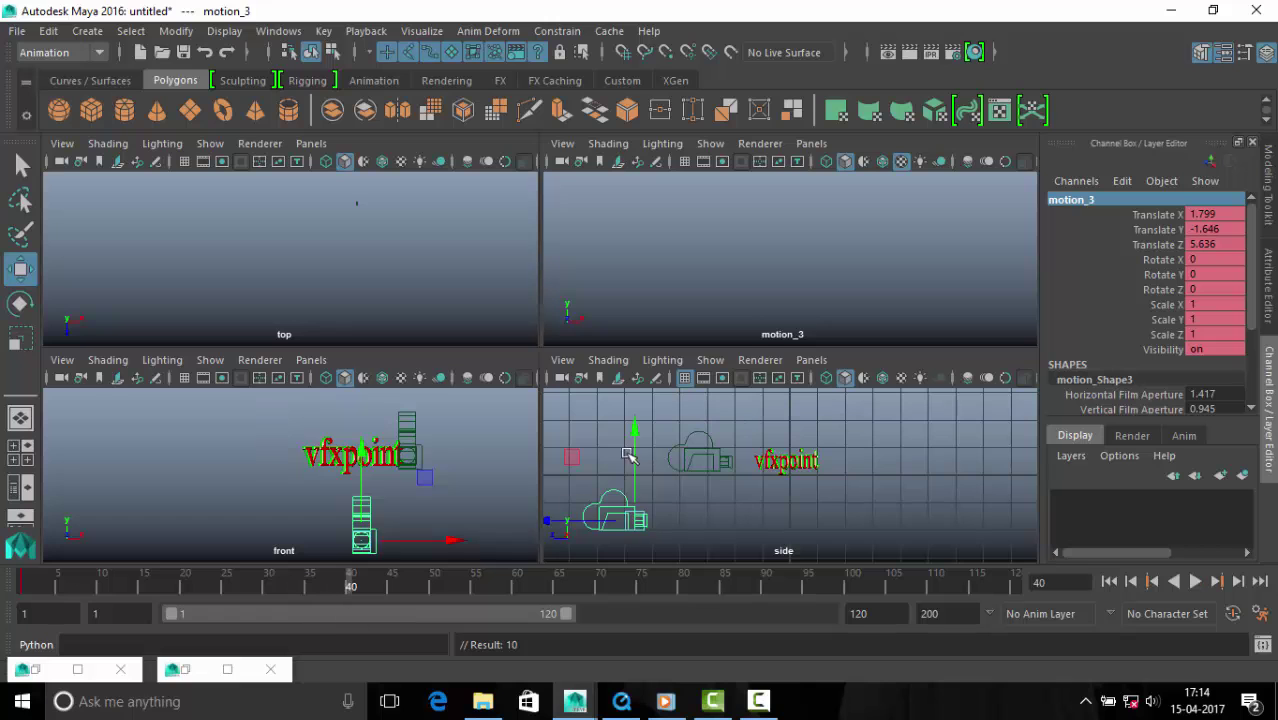
pyautogui.hotkey('alt', 'v')
pyautogui.hotkey('shift', 'alt', 'v')
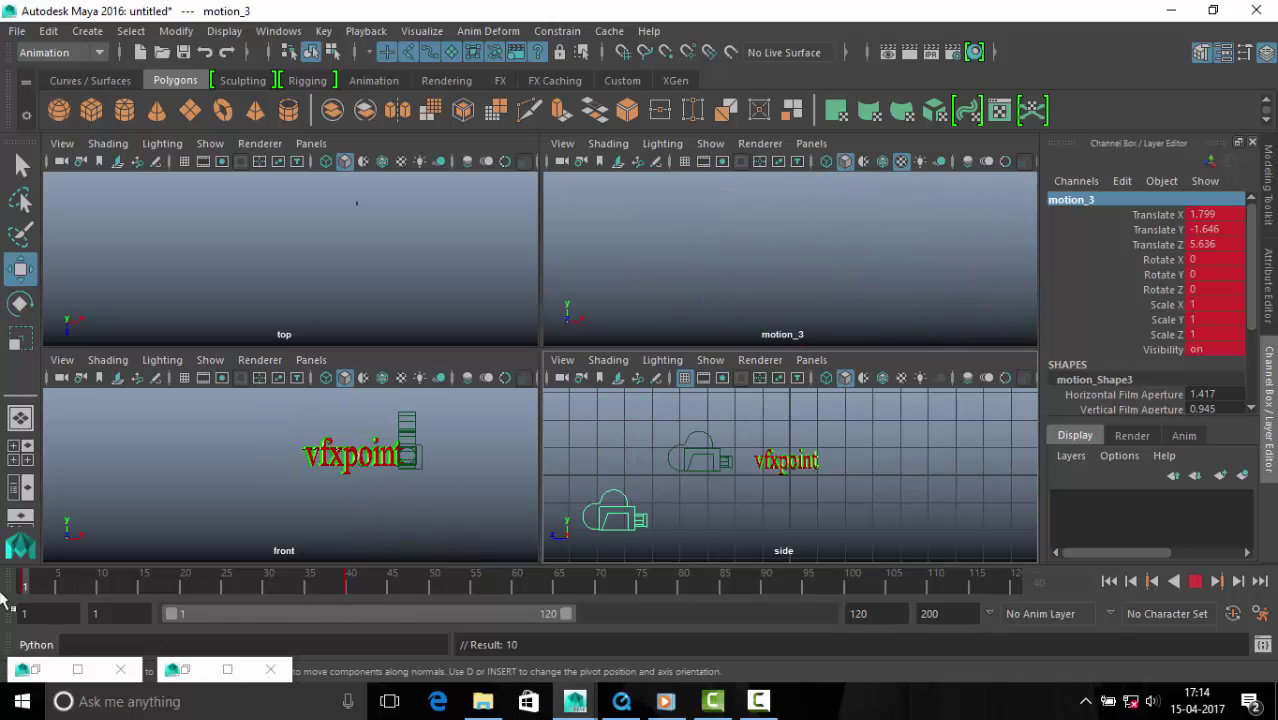
pyautogui.click(671, 201)
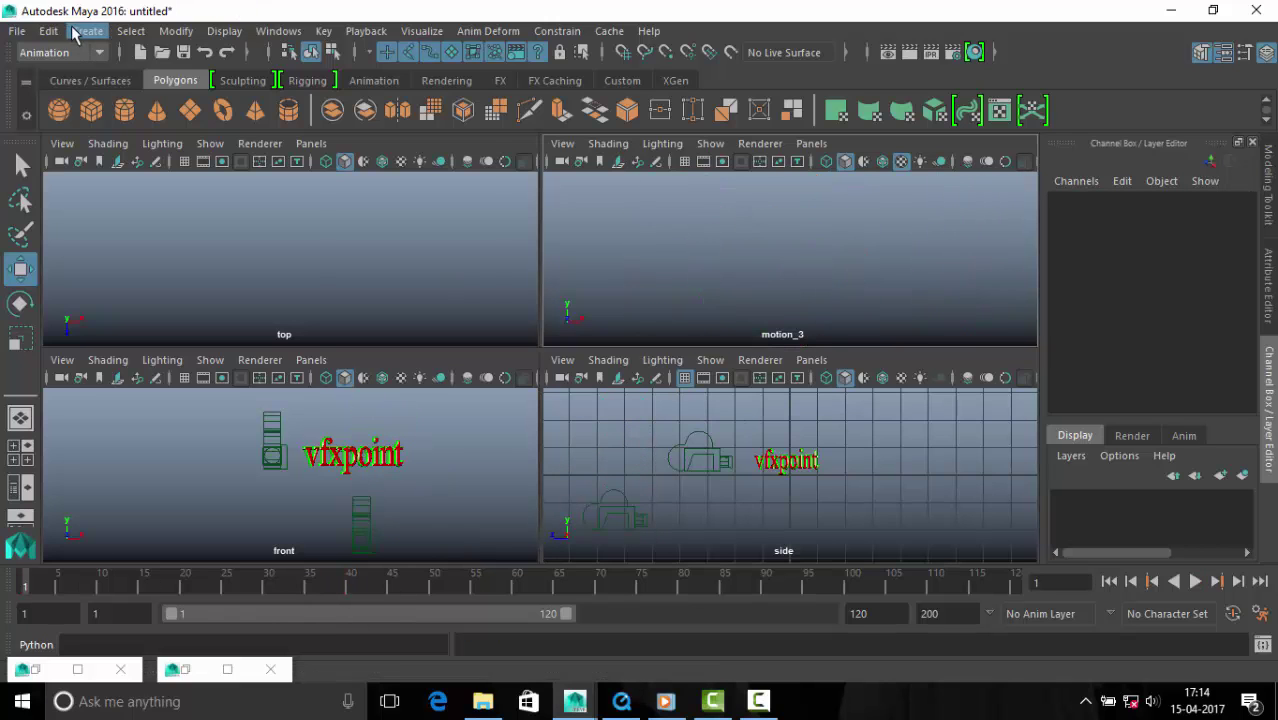
pyautogui.click(82, 31)
pyautogui.moveTo(143, 97)
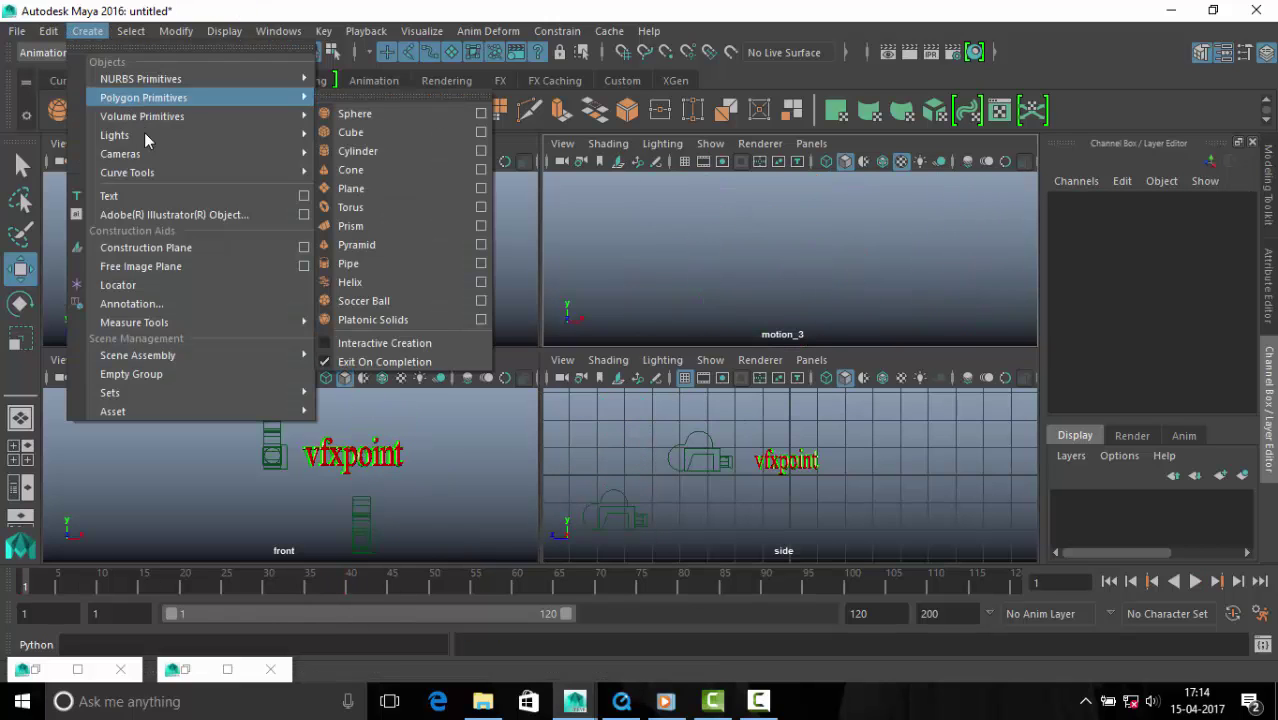
# - Create a new camera named motion_4 and look through it
pyautogui.moveTo(120, 154)
pyautogui.click(355, 160)
pyautogui.doubleClick(1058, 200)
pyautogui.write('motion_4')
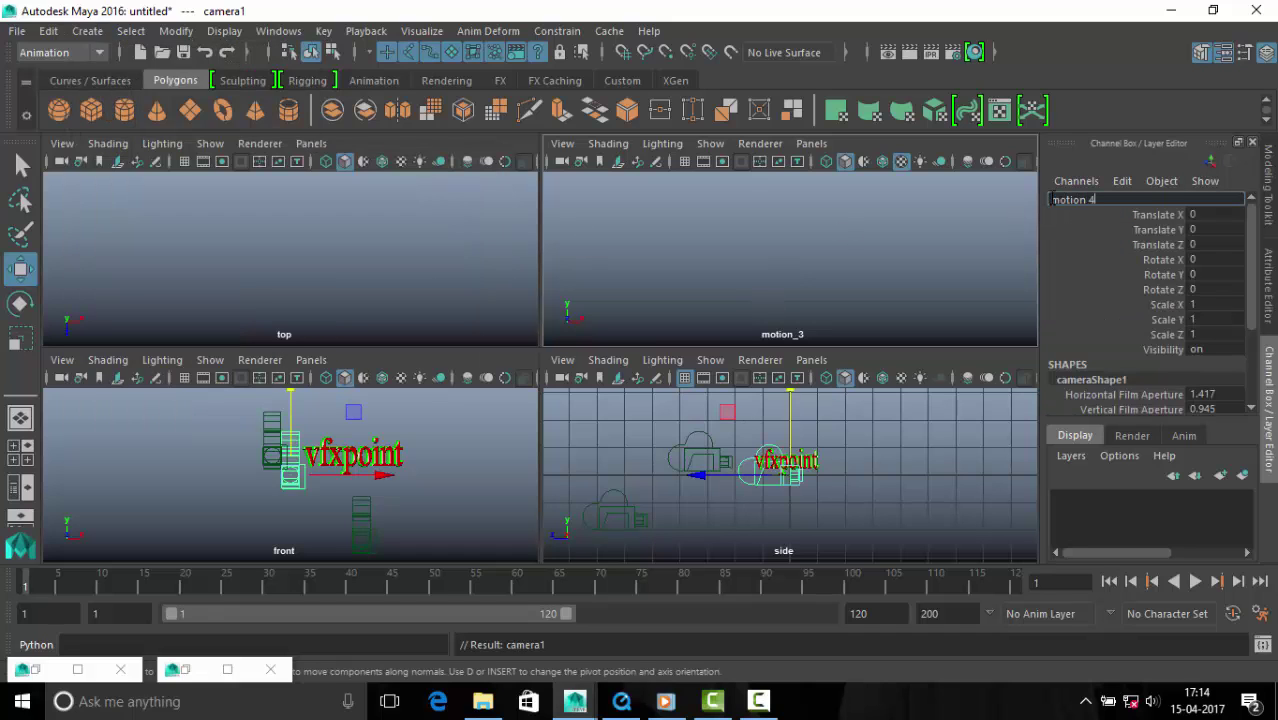
pyautogui.press('Return')
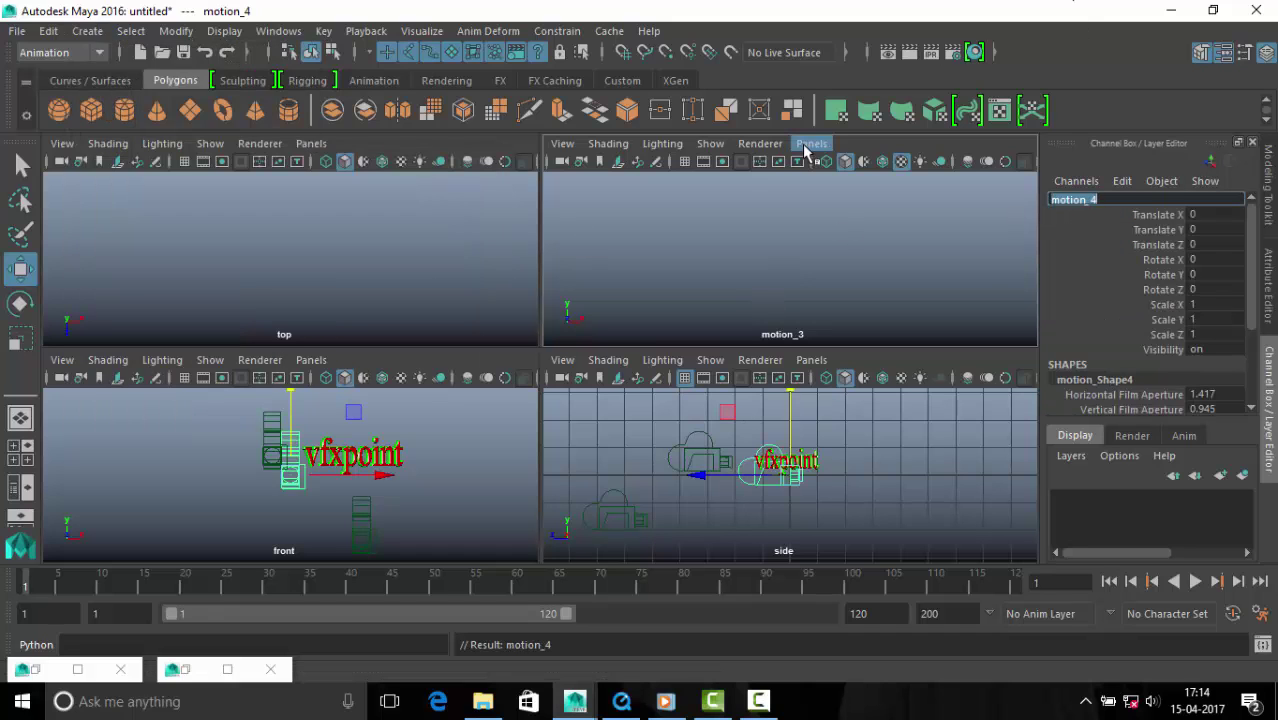
pyautogui.click(805, 145)
pyautogui.click(858, 214)
# - Move motion_4 close to the vfxpoint text and turn it slightly around its vertical axis
pyautogui.moveTo(706, 476)
pyautogui.mouseDown()
pyautogui.moveTo(663, 474)
pyautogui.moveTo(650, 458)
pyautogui.mouseUp()
pyautogui.moveTo(360, 477); pyautogui.dragTo(428, 477)
pyautogui.moveTo(645, 470); pyautogui.dragTo(618, 470)
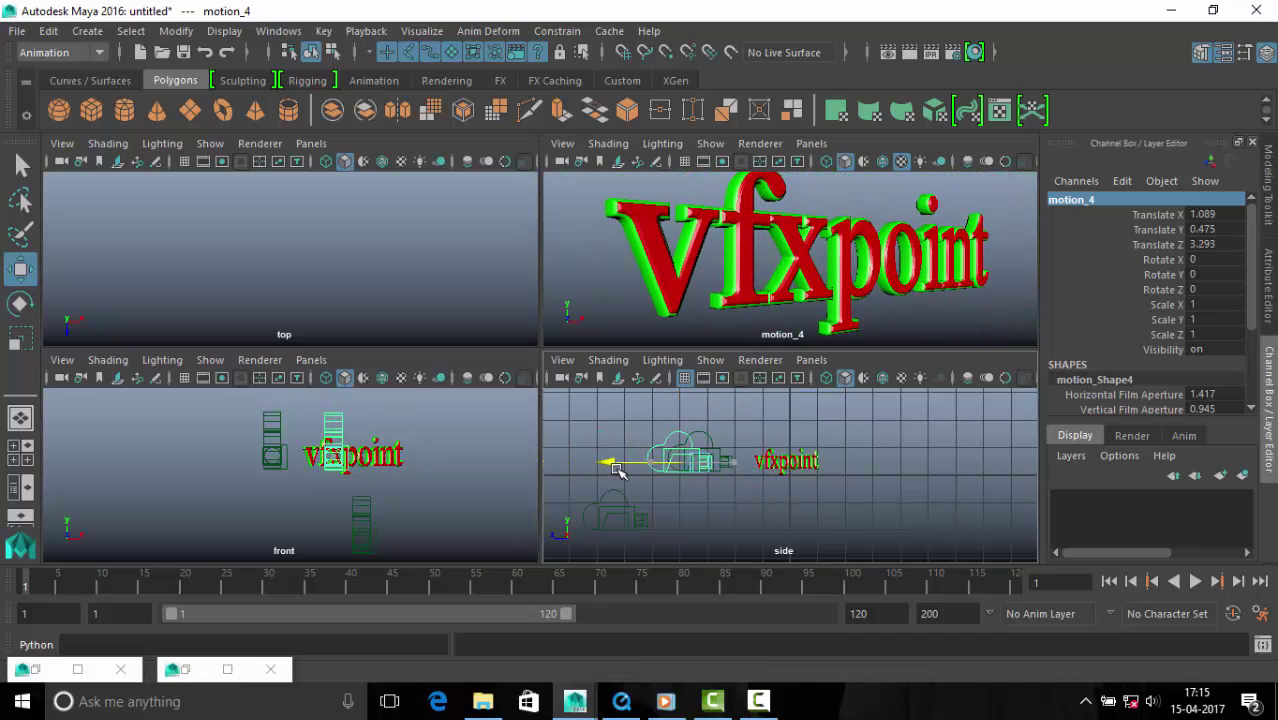
pyautogui.press('e')
pyautogui.moveTo(330, 300); pyautogui.dragTo(342, 300, button='middle')
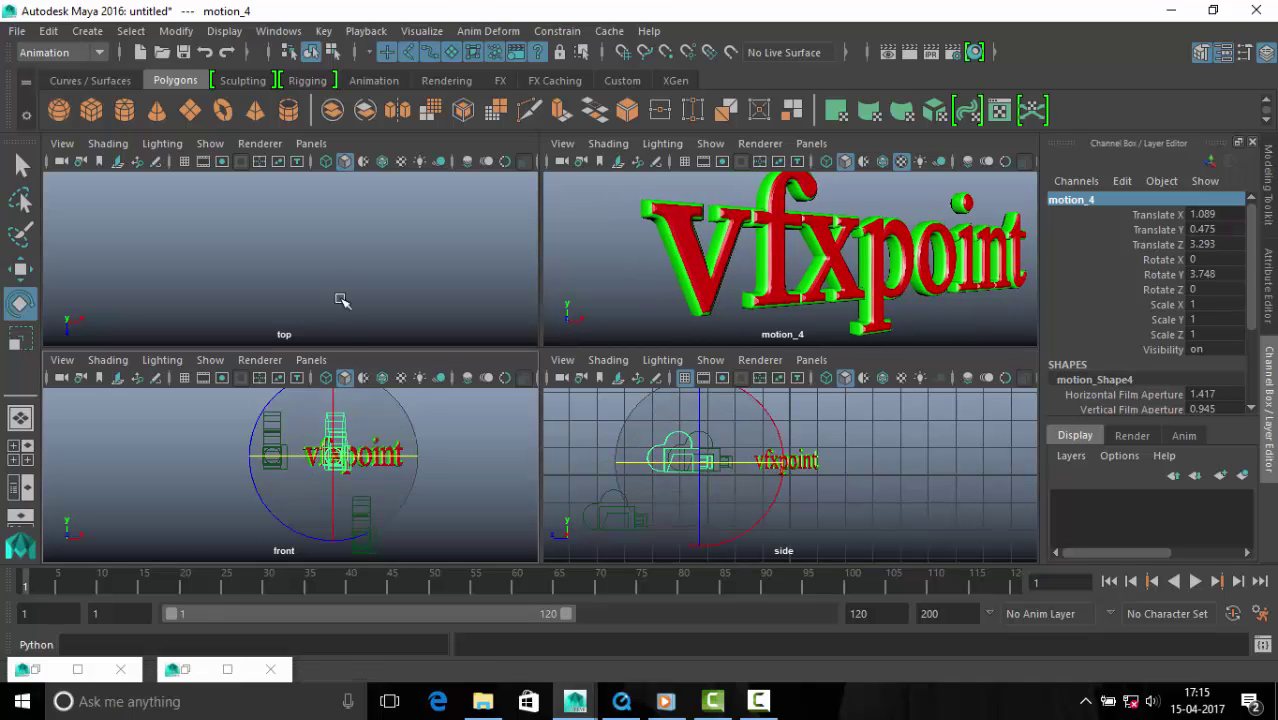
pyautogui.press('space')
pyautogui.press('f')
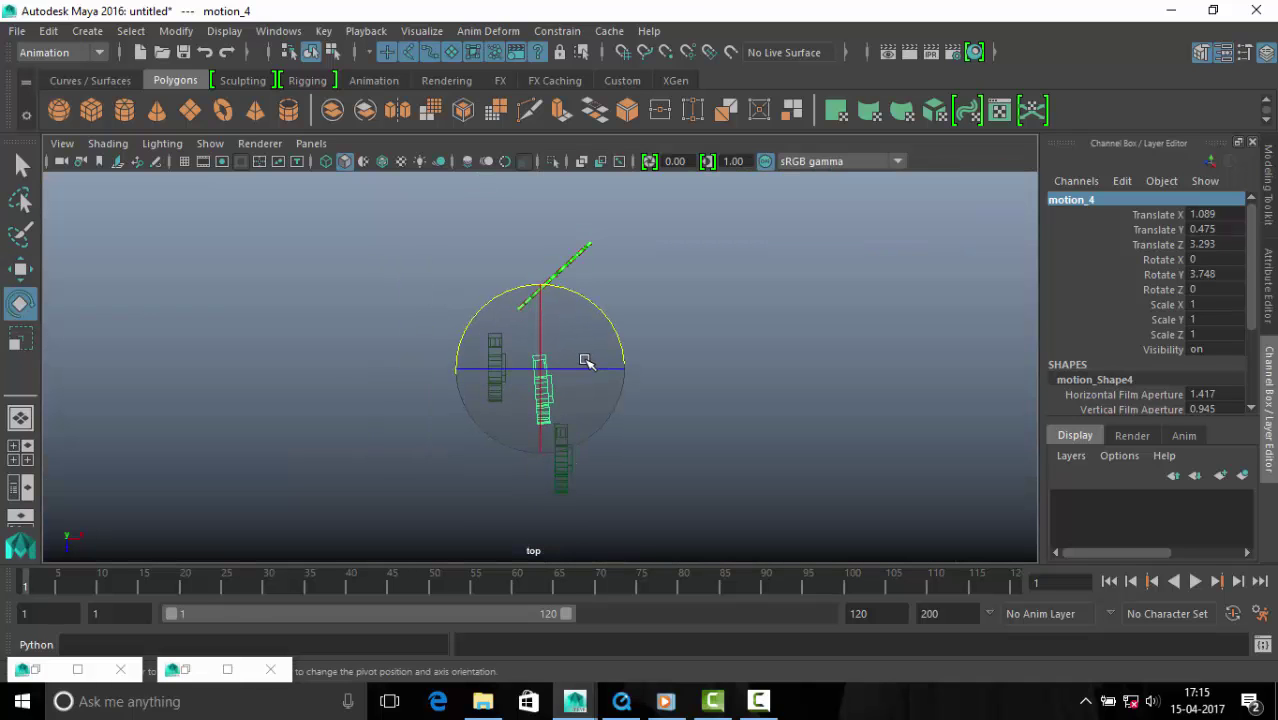
pyautogui.press('space')
# - Move motion_4 out to the right and rotate it to face the vfxpoint text
pyautogui.press('w')
pyautogui.moveTo(294, 263); pyautogui.dragTo(368, 260)
pyautogui.press('e')
pyautogui.moveTo(192, 287); pyautogui.dragTo(342, 337, button='middle')
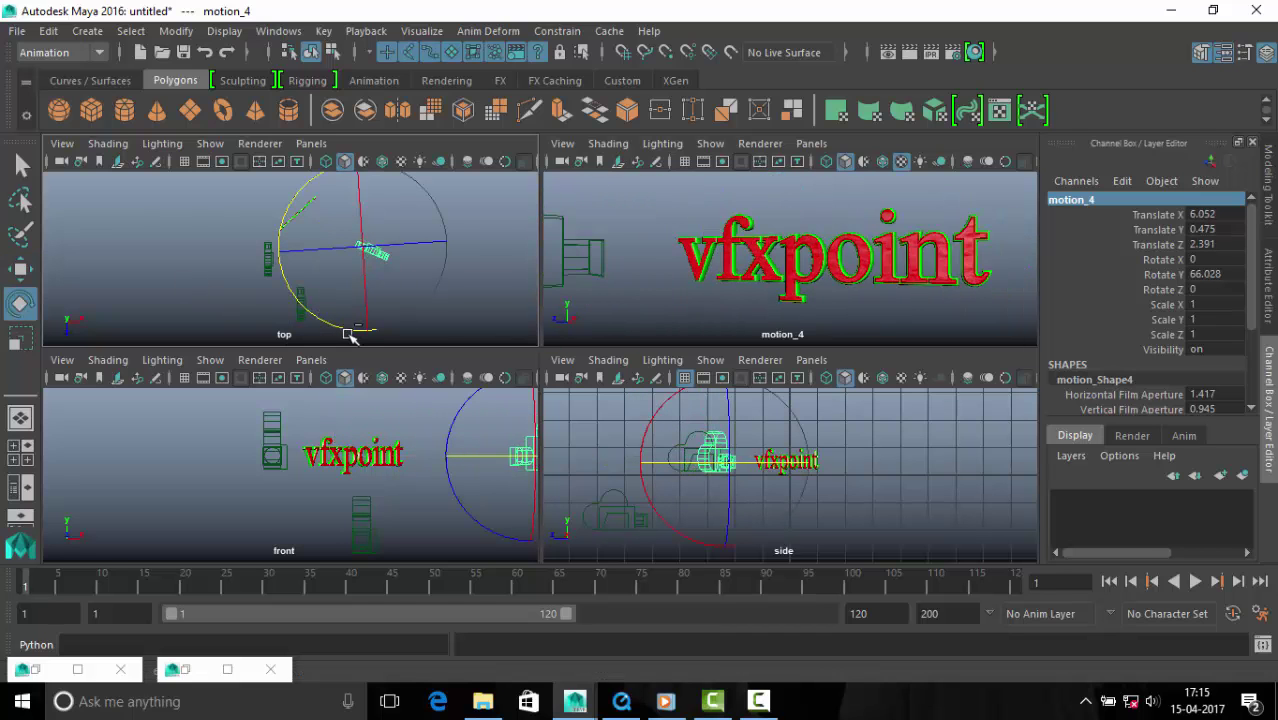
pyautogui.click(422, 240)
pyautogui.press('w')
pyautogui.click(388, 255)
pyautogui.moveTo(388, 255); pyautogui.dragTo(436, 296)
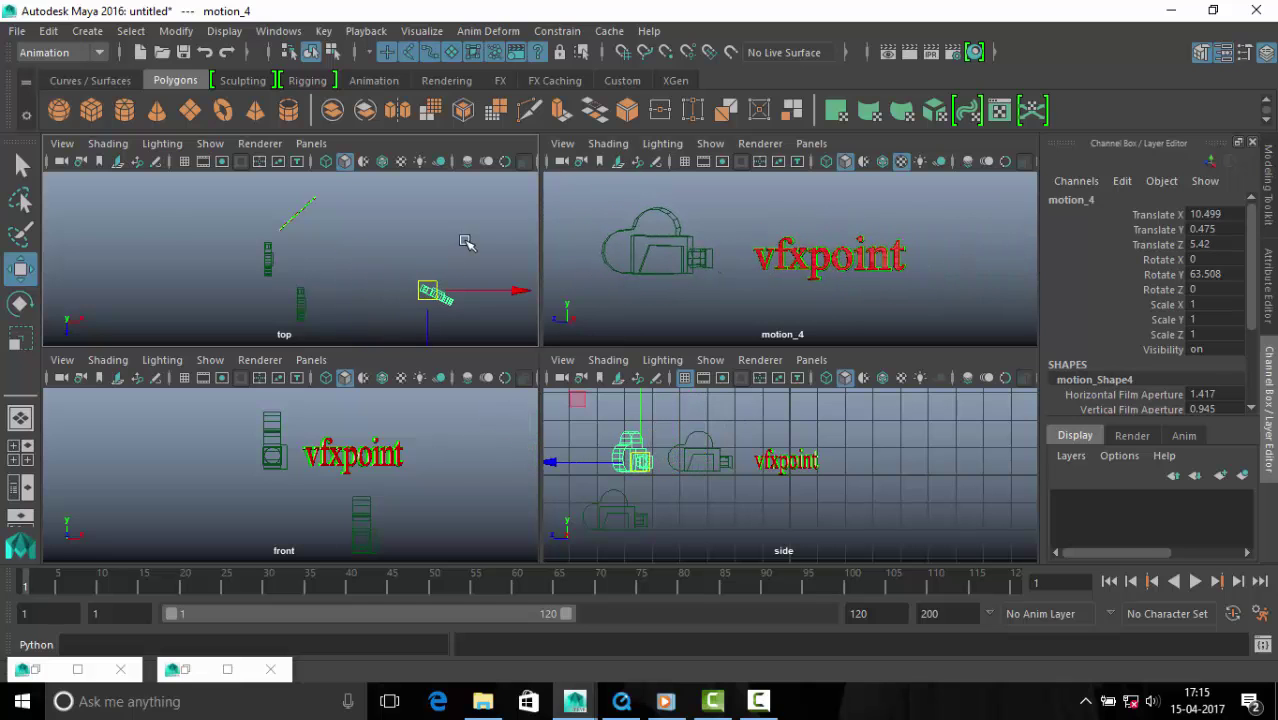
# - Key motion_4 at frame 1, move it toward the text at frame 43, key it, and play
pyautogui.press('s')
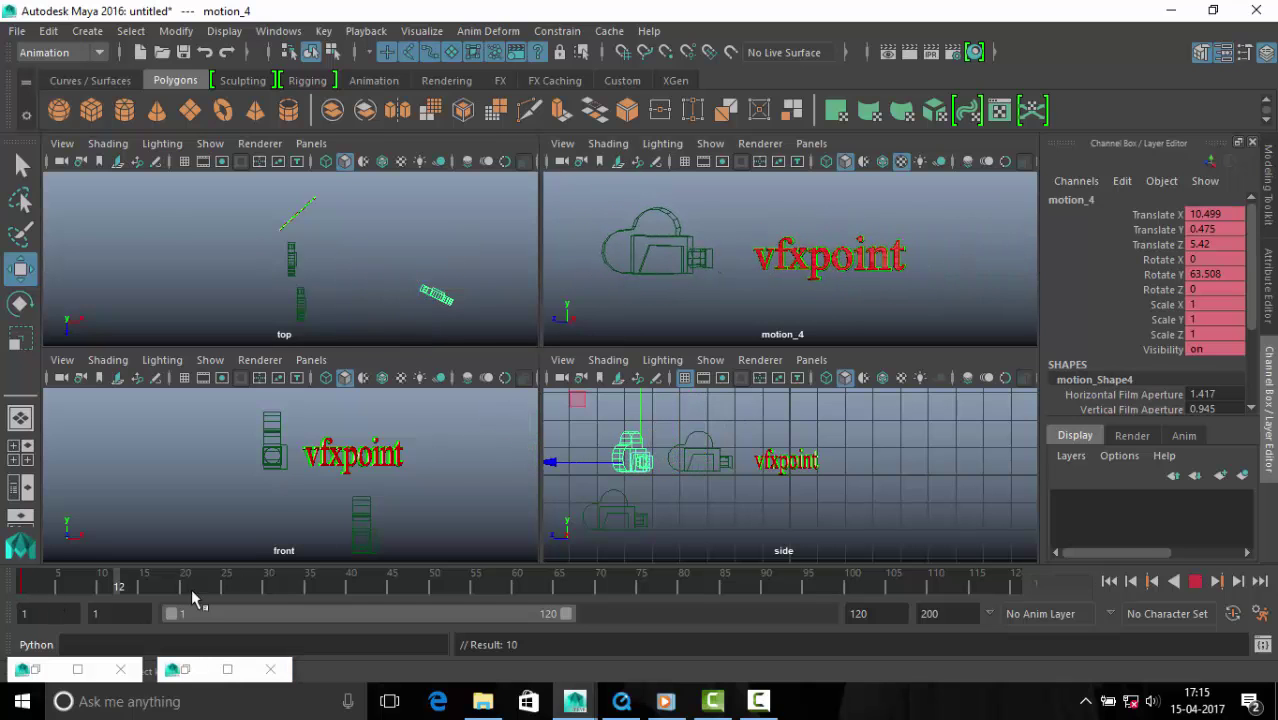
pyautogui.click(376, 580)
pyautogui.moveTo(430, 292)
pyautogui.mouseDown()
pyautogui.moveTo(417, 247)
pyautogui.moveTo(378, 256)
pyautogui.mouseUp()
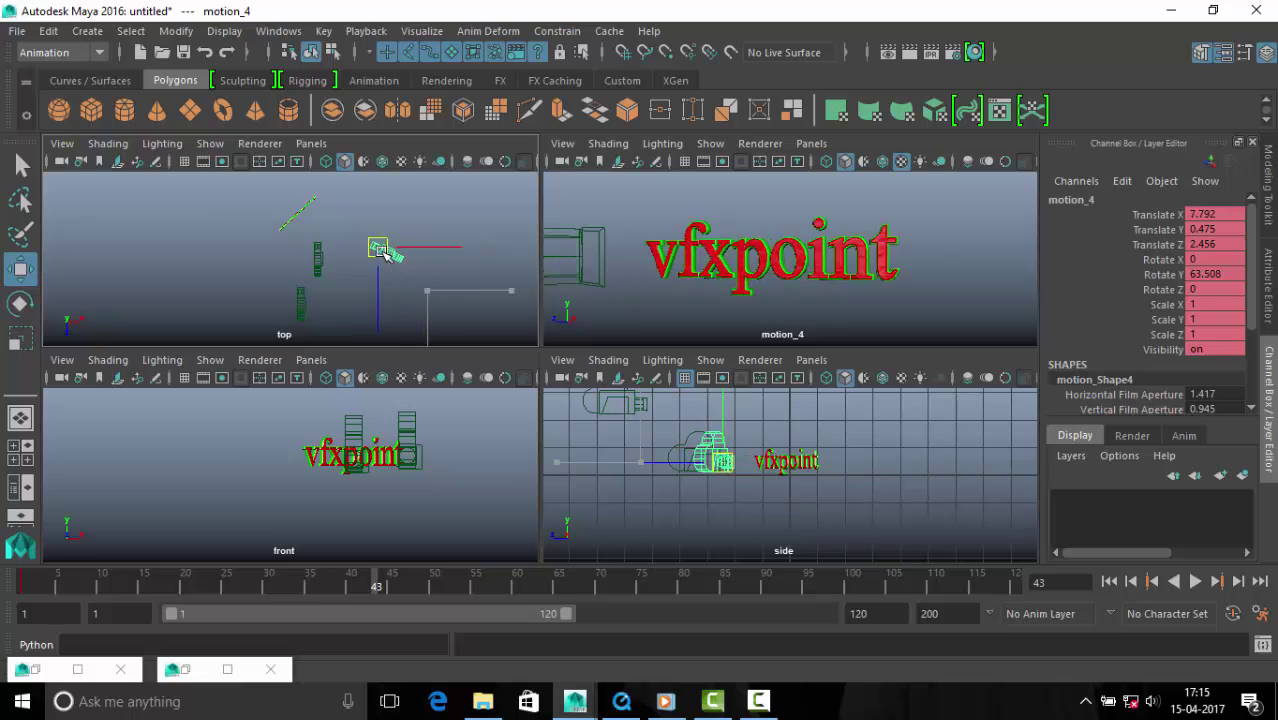
pyautogui.press('s')
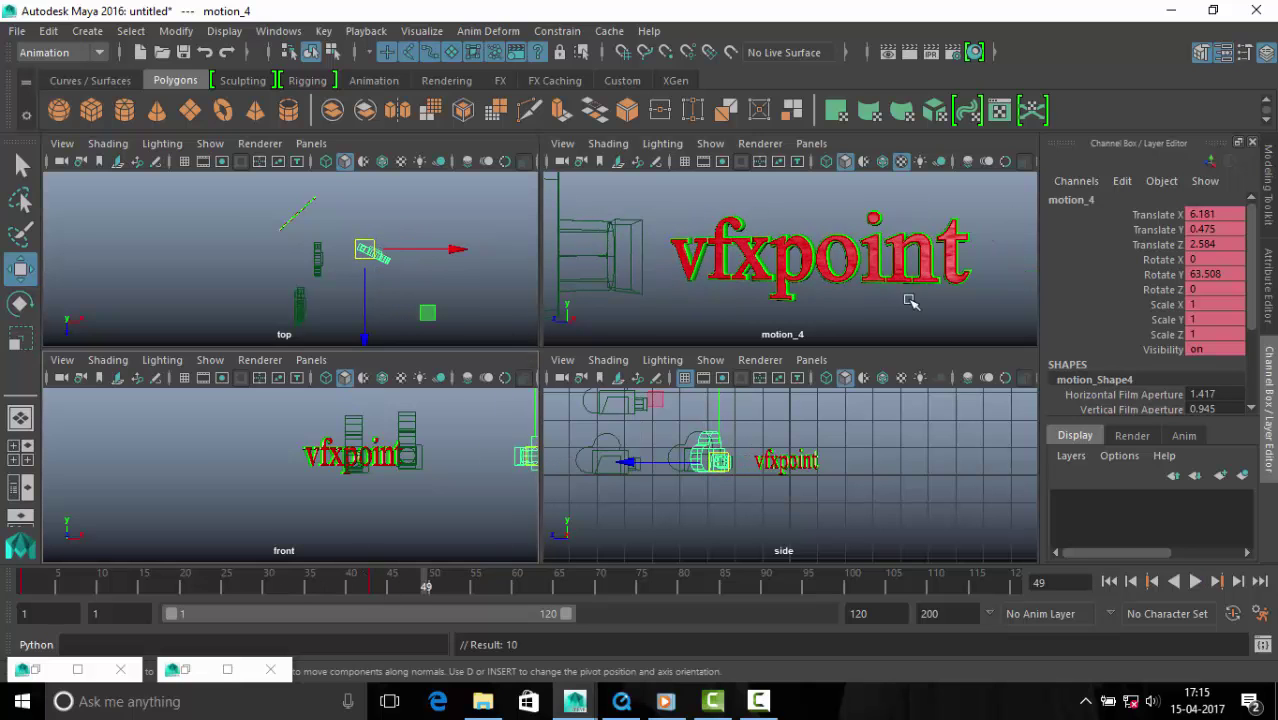
pyautogui.click(430, 530)
pyautogui.hotkey('alt', 'v')
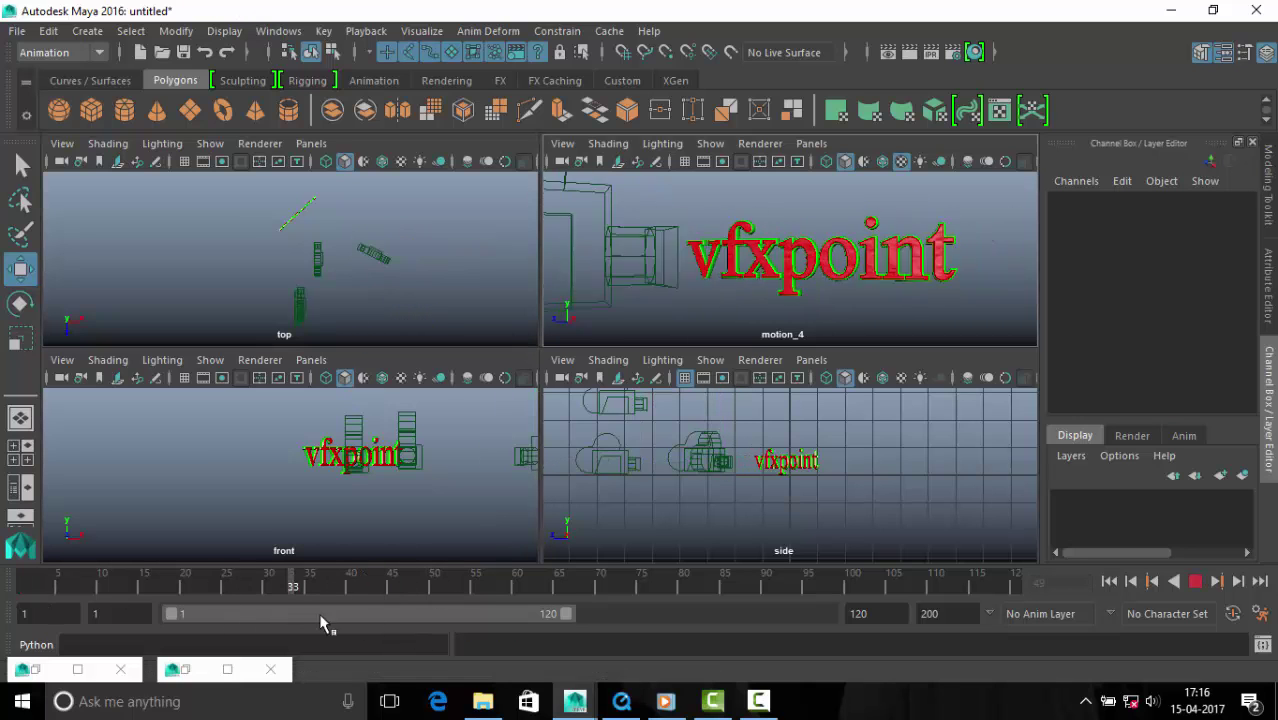
pyautogui.click(13, 584)
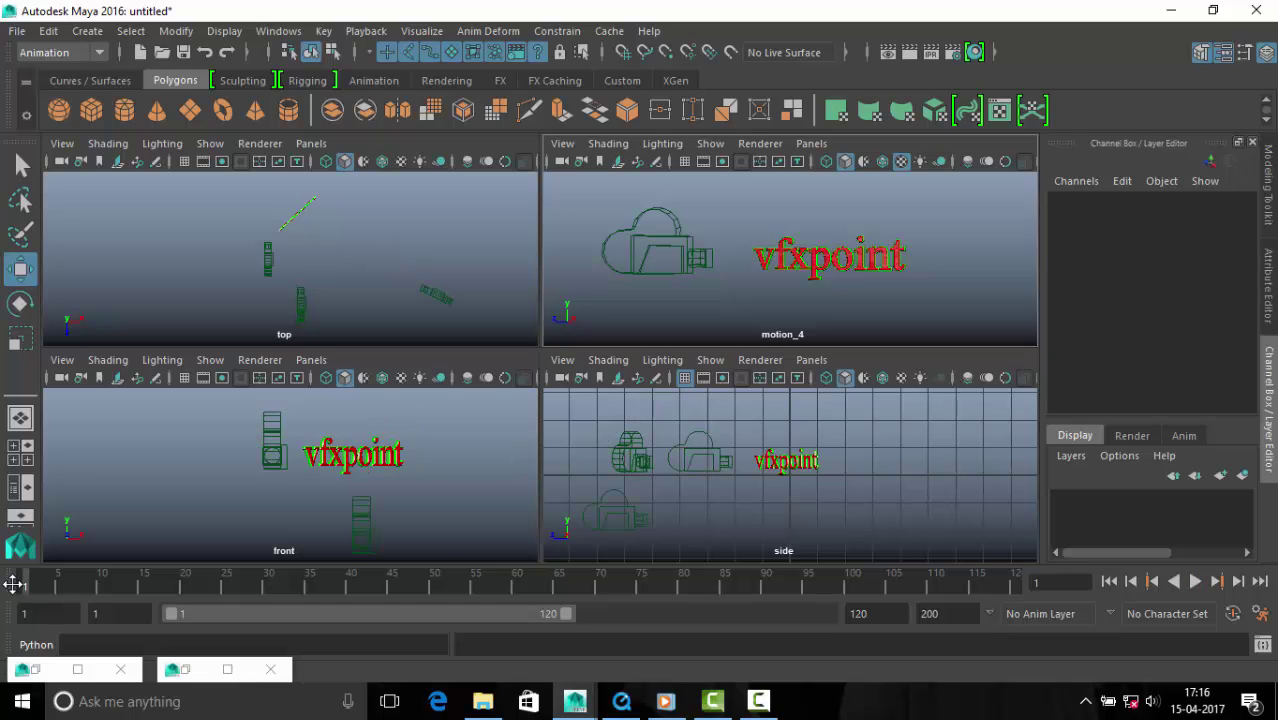
# - Create a new project named motion 3 located on the Desktop
pyautogui.click(723, 162)
pyautogui.hotkey('ctrl', 'space')
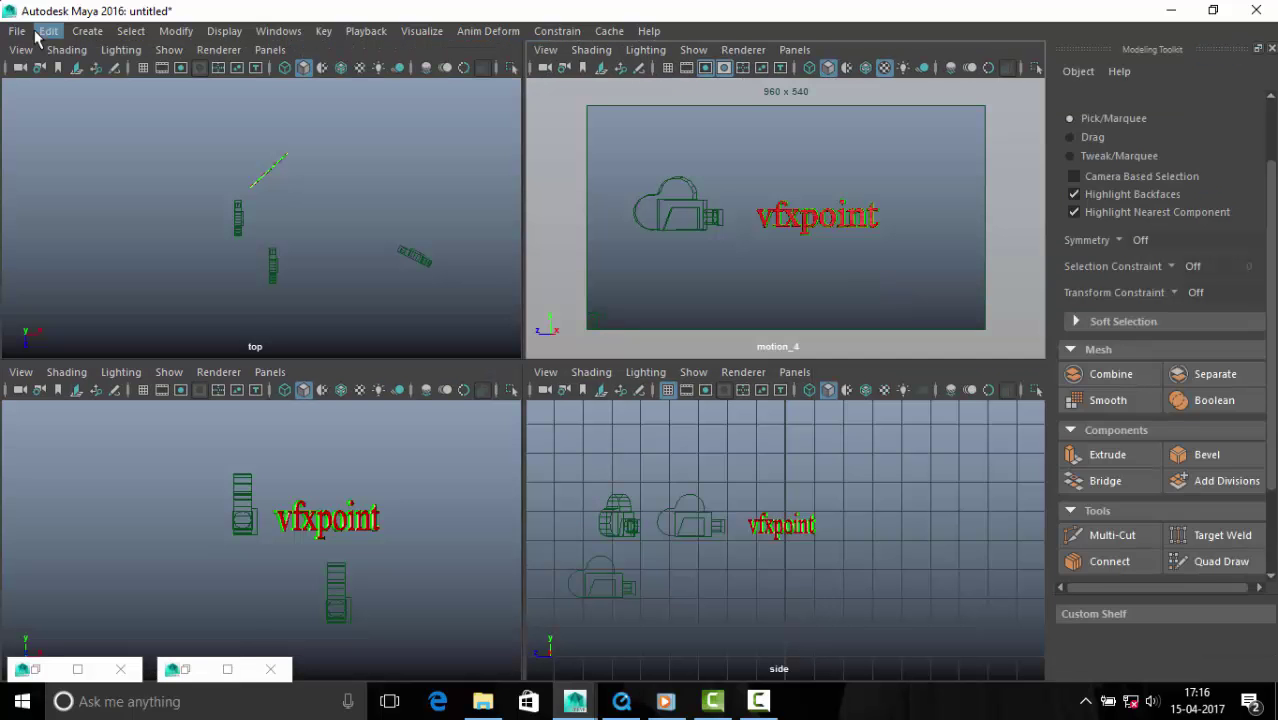
pyautogui.click(20, 31)
pyautogui.click(82, 562)
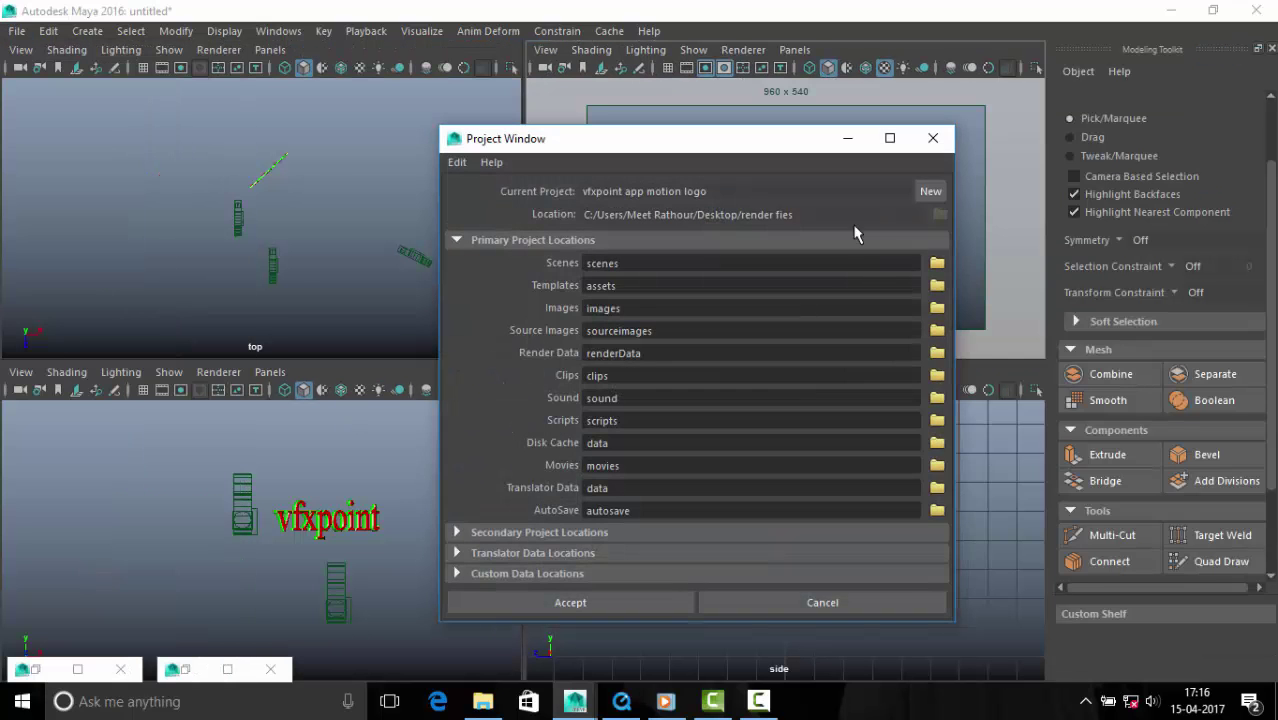
pyautogui.click(930, 191)
pyautogui.write('motion 3')
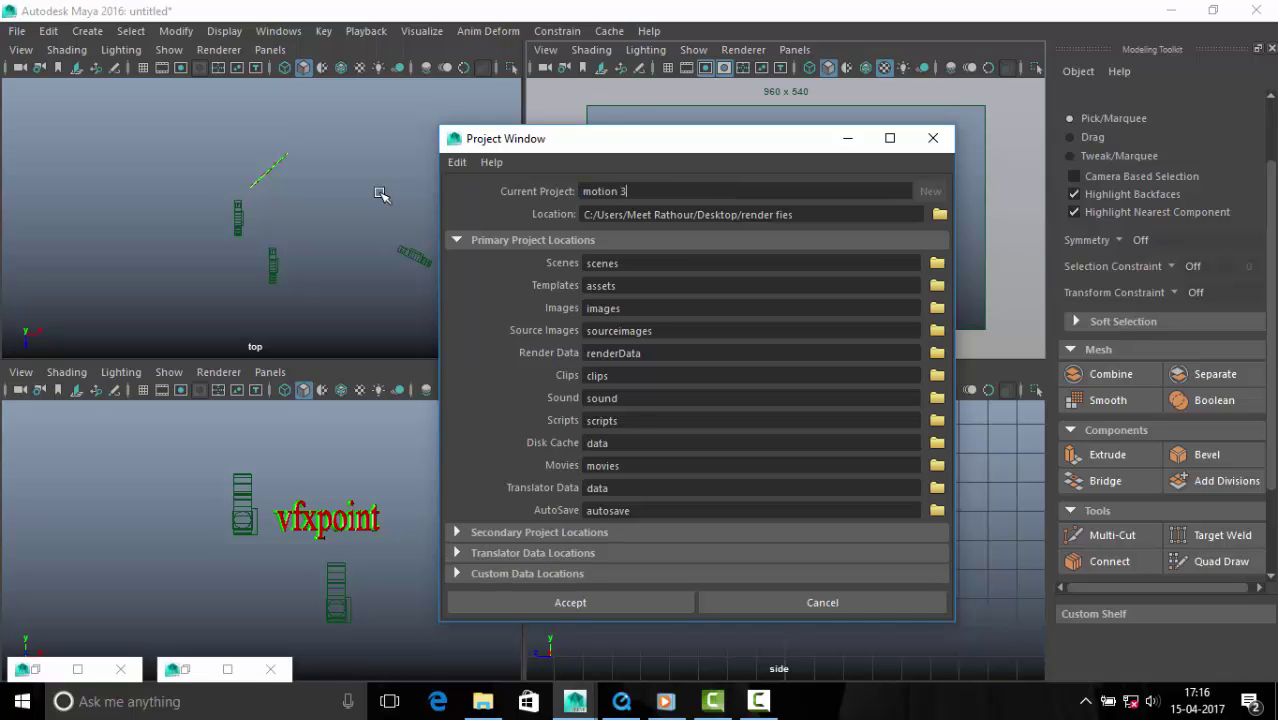
pyautogui.click(939, 216)
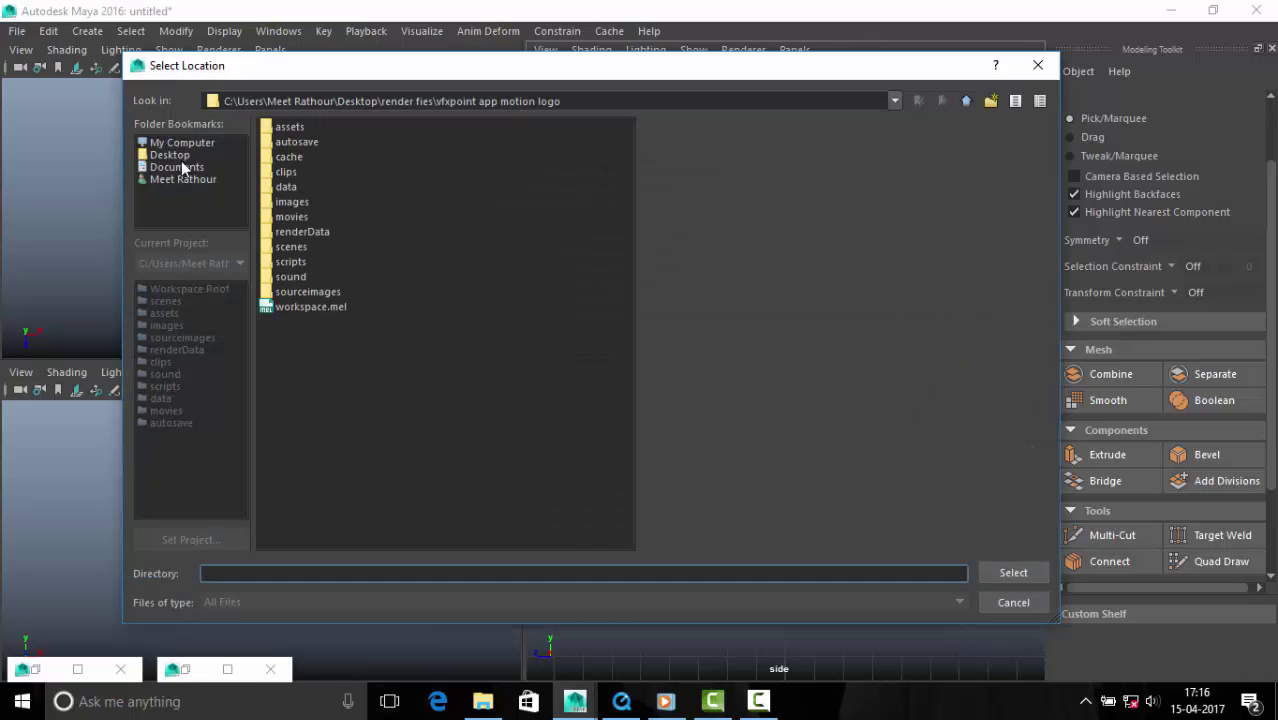
pyautogui.click(170, 155)
pyautogui.click(1013, 573)
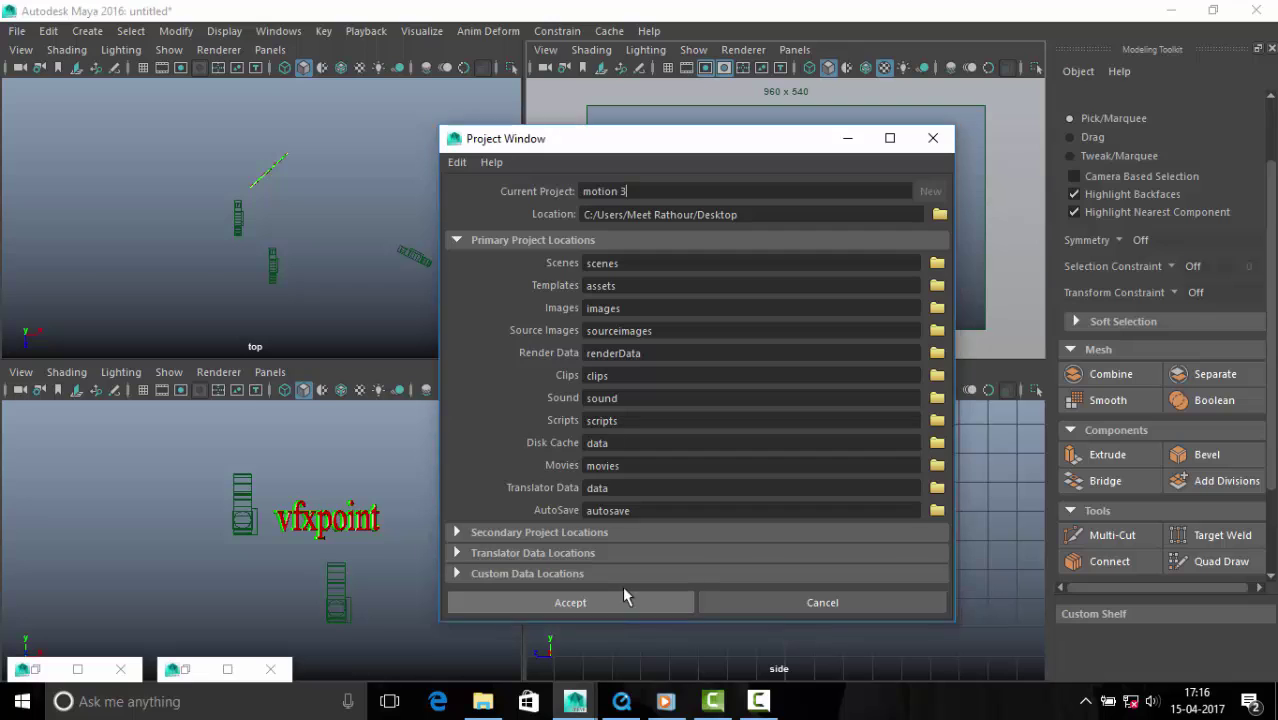
pyautogui.click(625, 594)
# - Save the scene into the motion 3 project as vfxpoint.ma
pyautogui.click(17, 31)
pyautogui.click(74, 125)
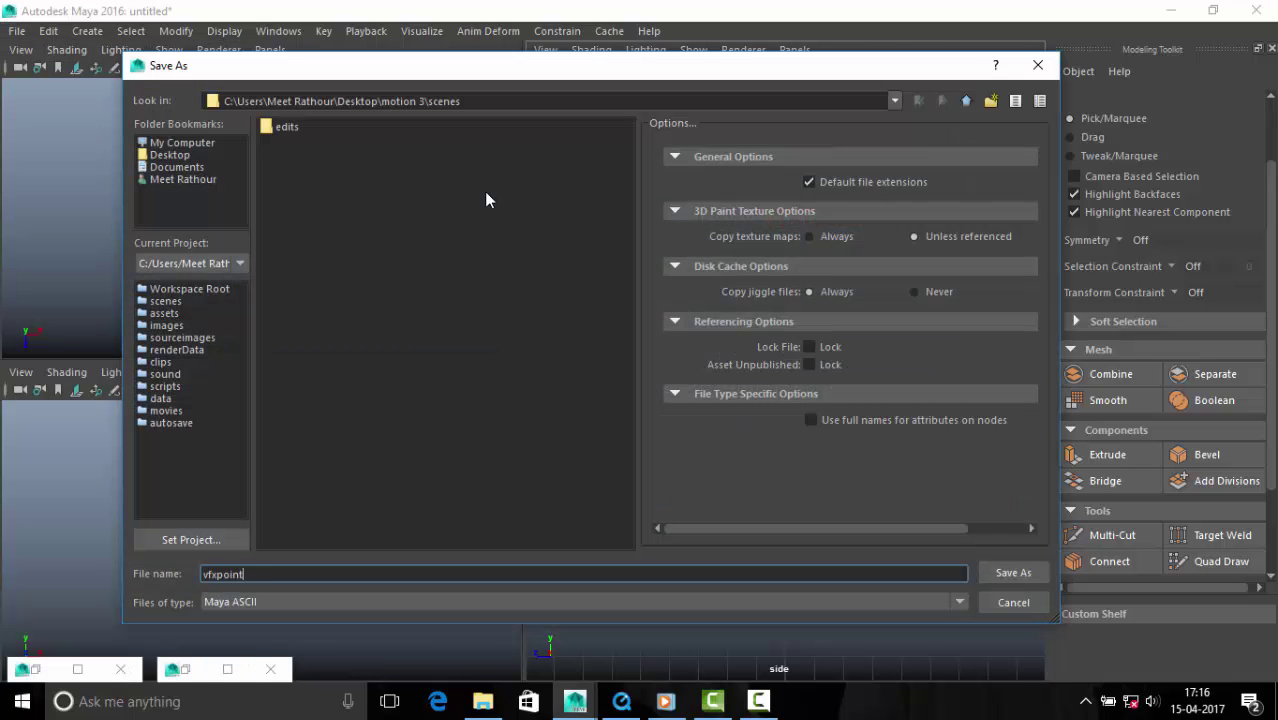
pyautogui.click(1013, 573)
pyautogui.press('space')
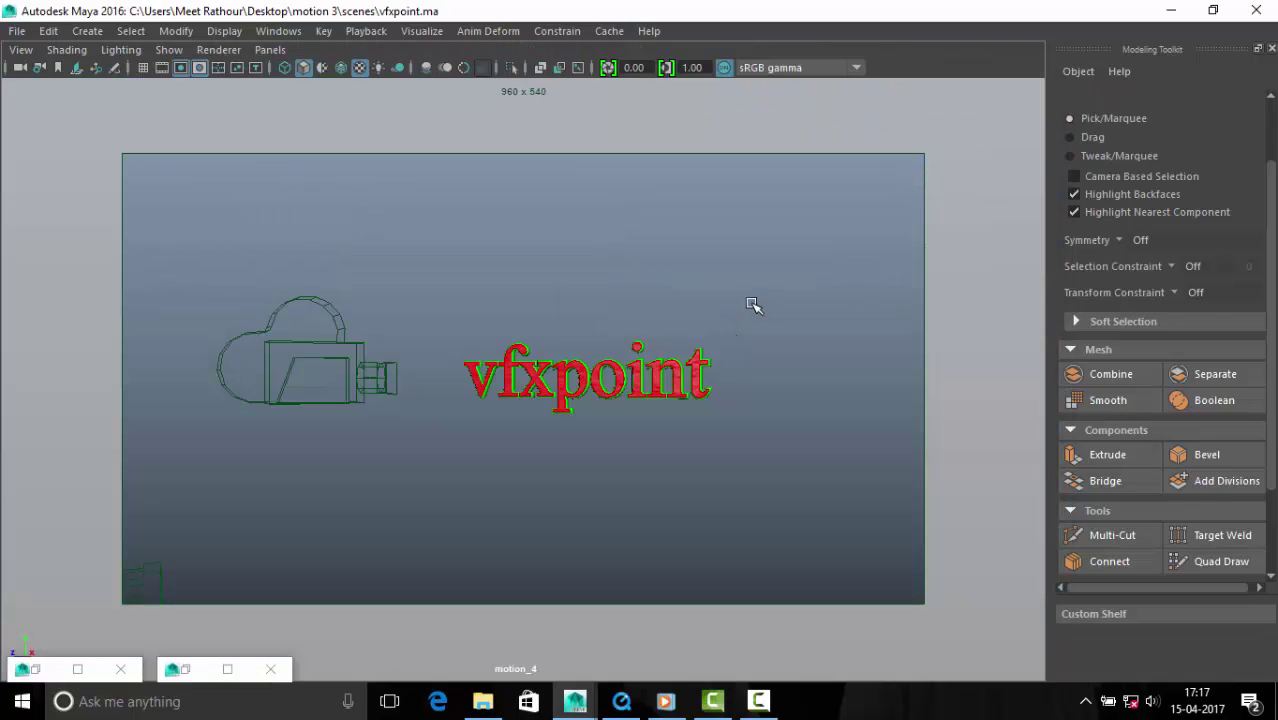
# - Set render output to HD 720, name.#.ext frame numbering, and end frame 70
pyautogui.hotkey('ctrl', 'space')
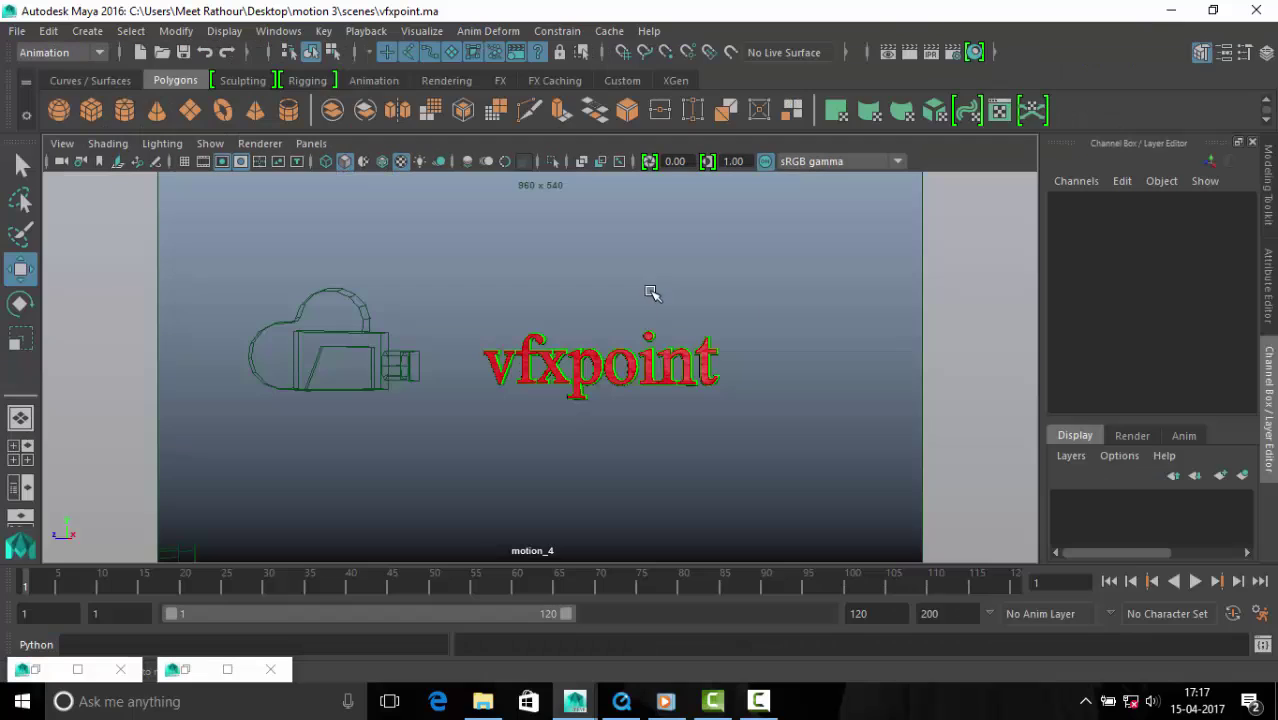
pyautogui.click(953, 58)
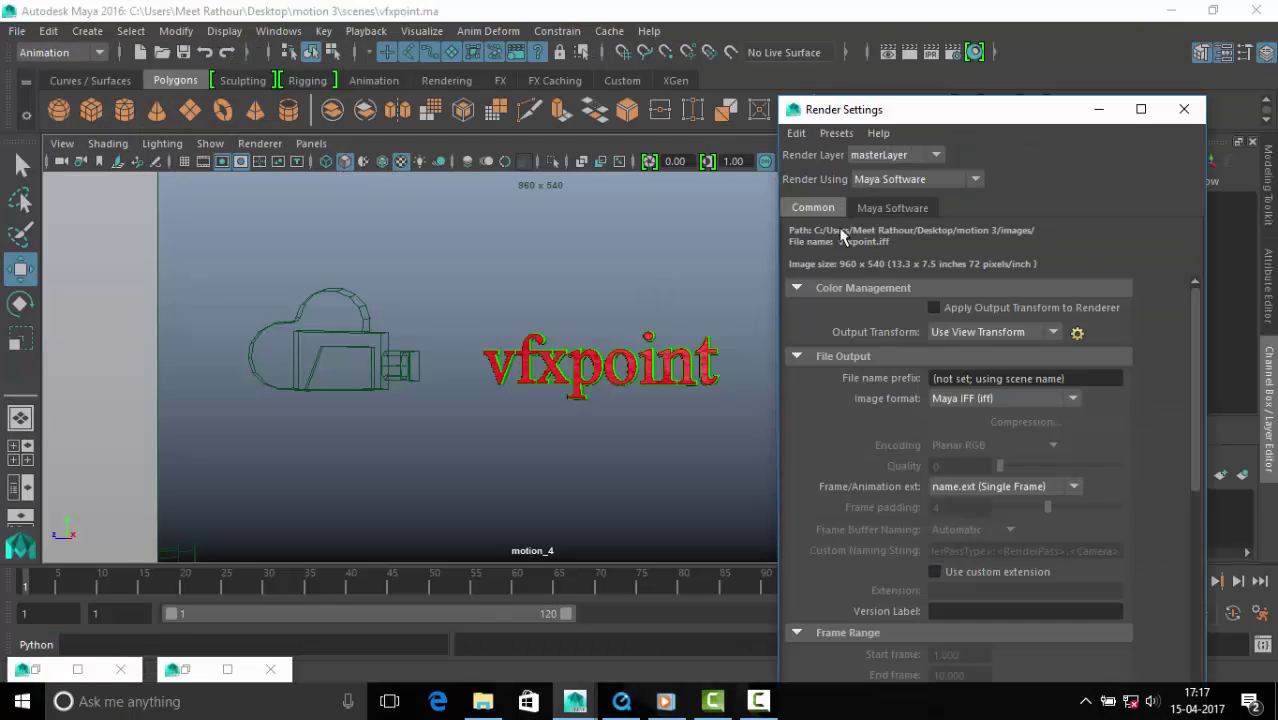
pyautogui.scroll(-5, 886, 592)
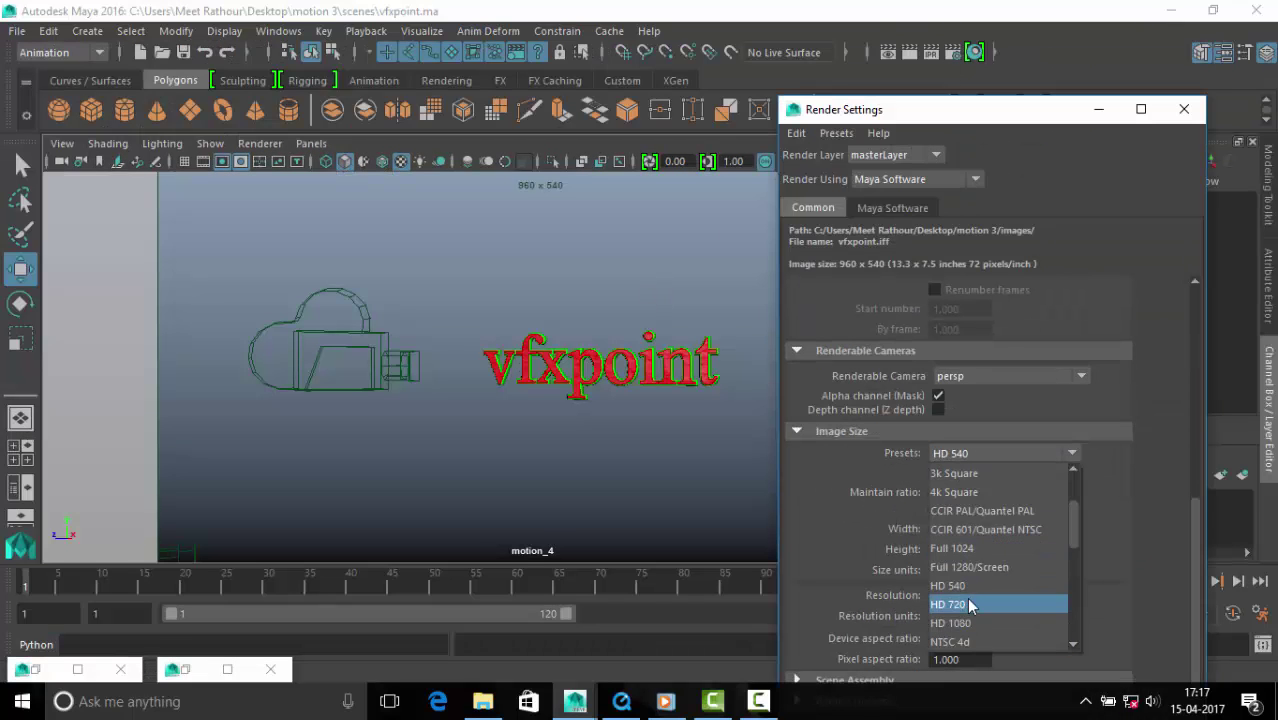
pyautogui.click(970, 603)
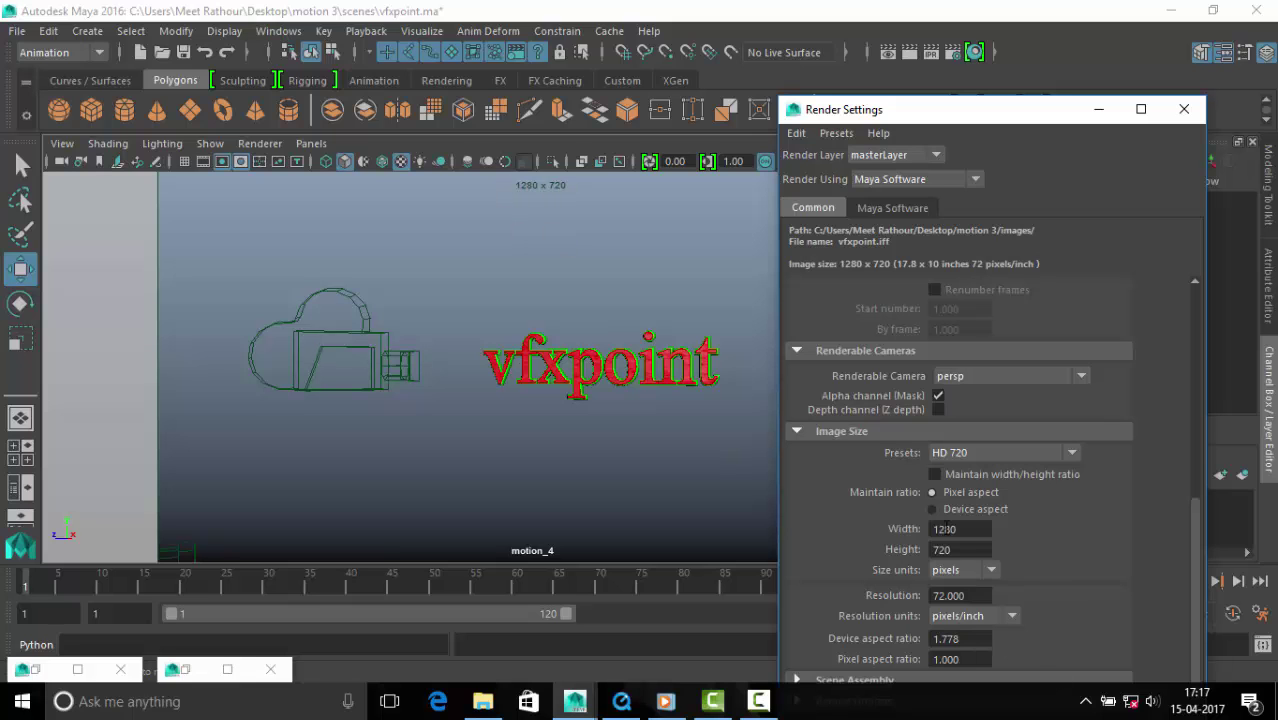
pyautogui.moveTo(1005, 120); pyautogui.dragTo(978, 121)
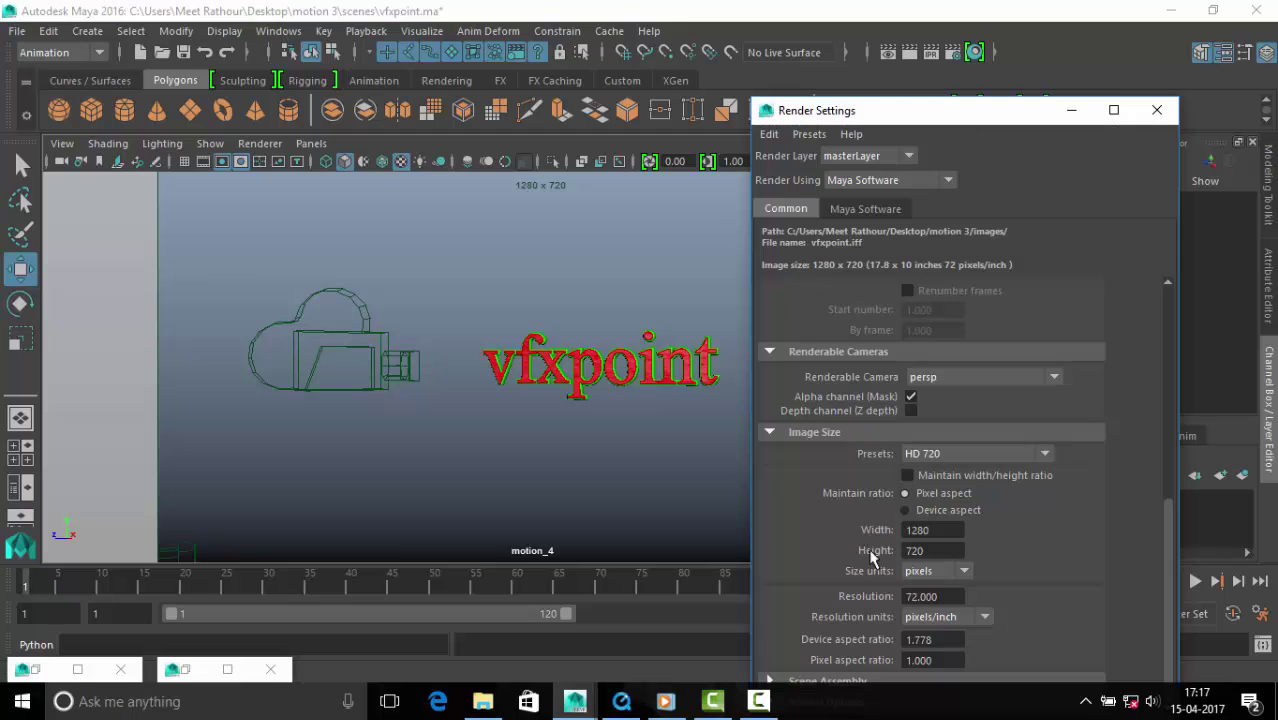
pyautogui.scroll(5, 1018, 355)
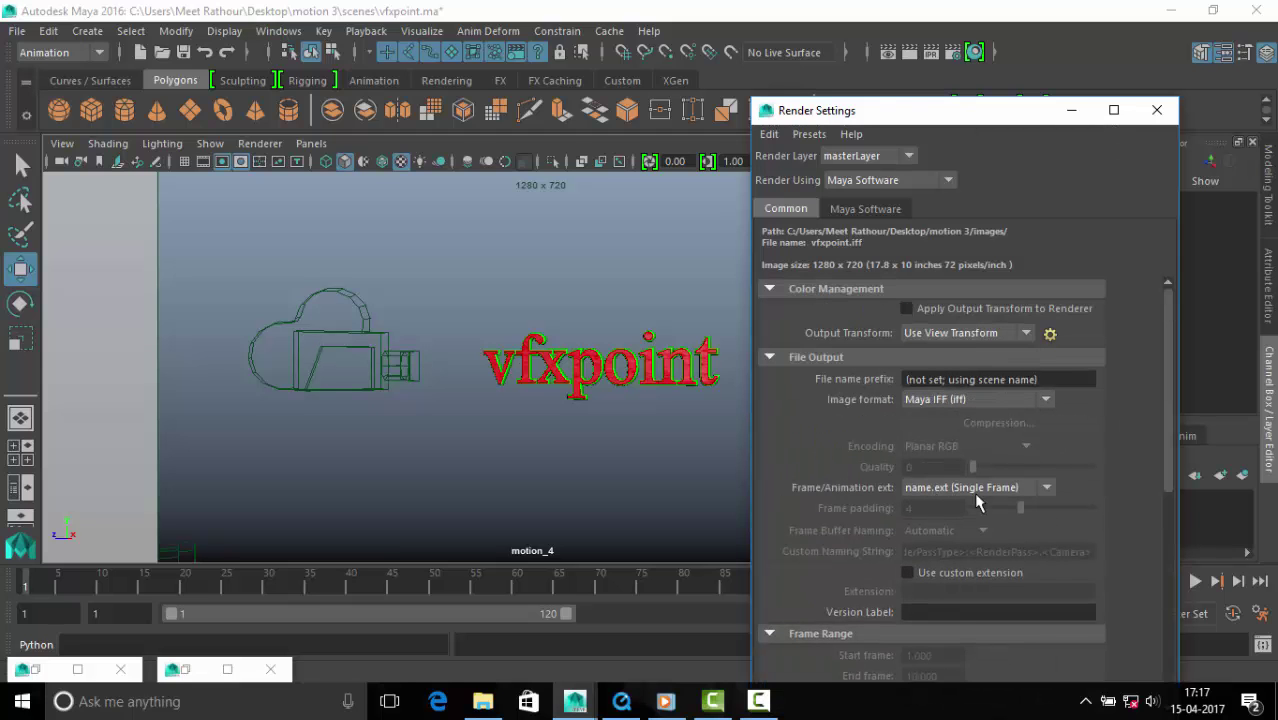
pyautogui.click(1046, 490)
pyautogui.click(950, 546)
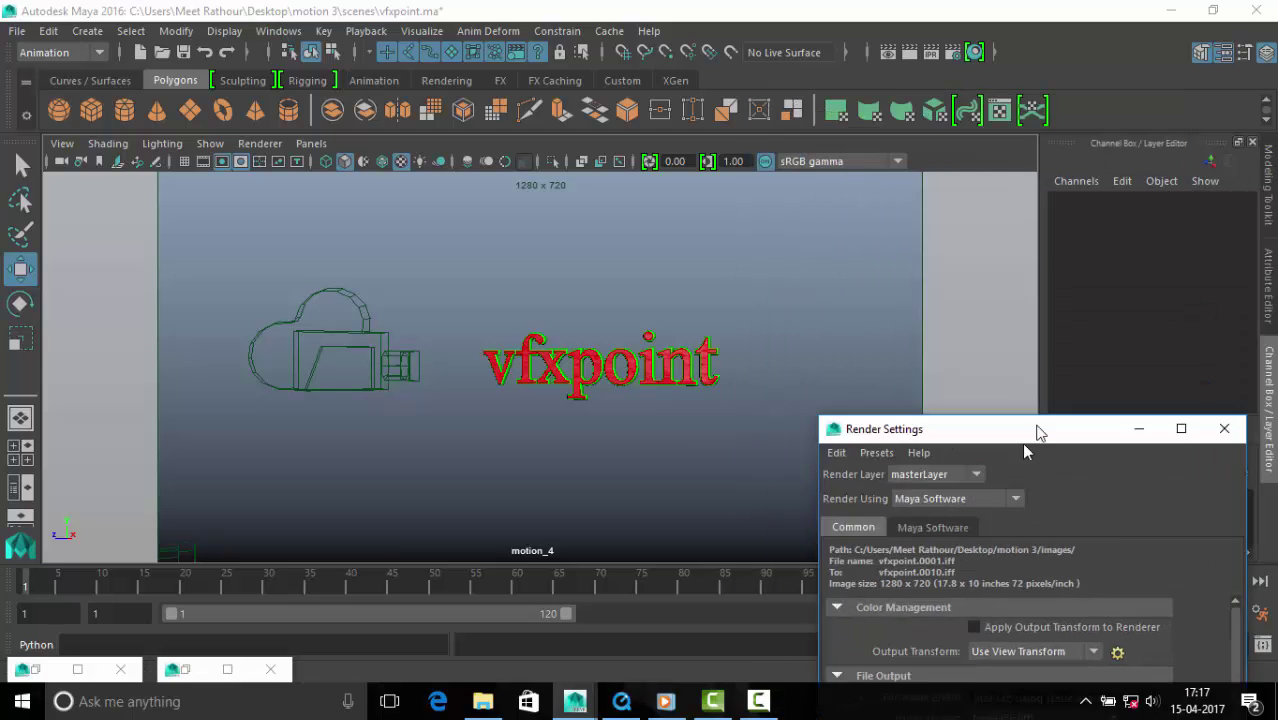
pyautogui.moveTo(953, 114)
pyautogui.mouseDown()
pyautogui.moveTo(481, 268)
pyautogui.moveTo(1137, 265)
pyautogui.mouseUp()
pyautogui.doubleClick(930, 614)
pyautogui.write('70')
pyautogui.press('Return')
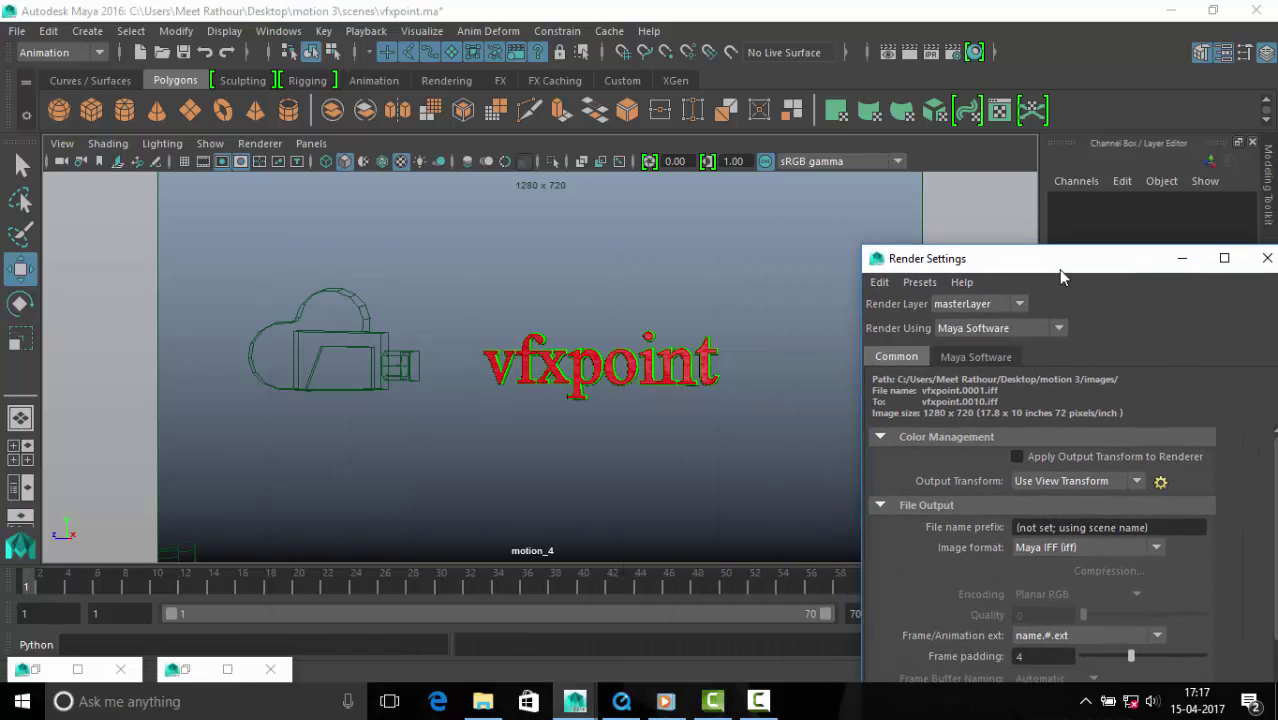
pyautogui.moveTo(1060, 269); pyautogui.dragTo(698, 109)
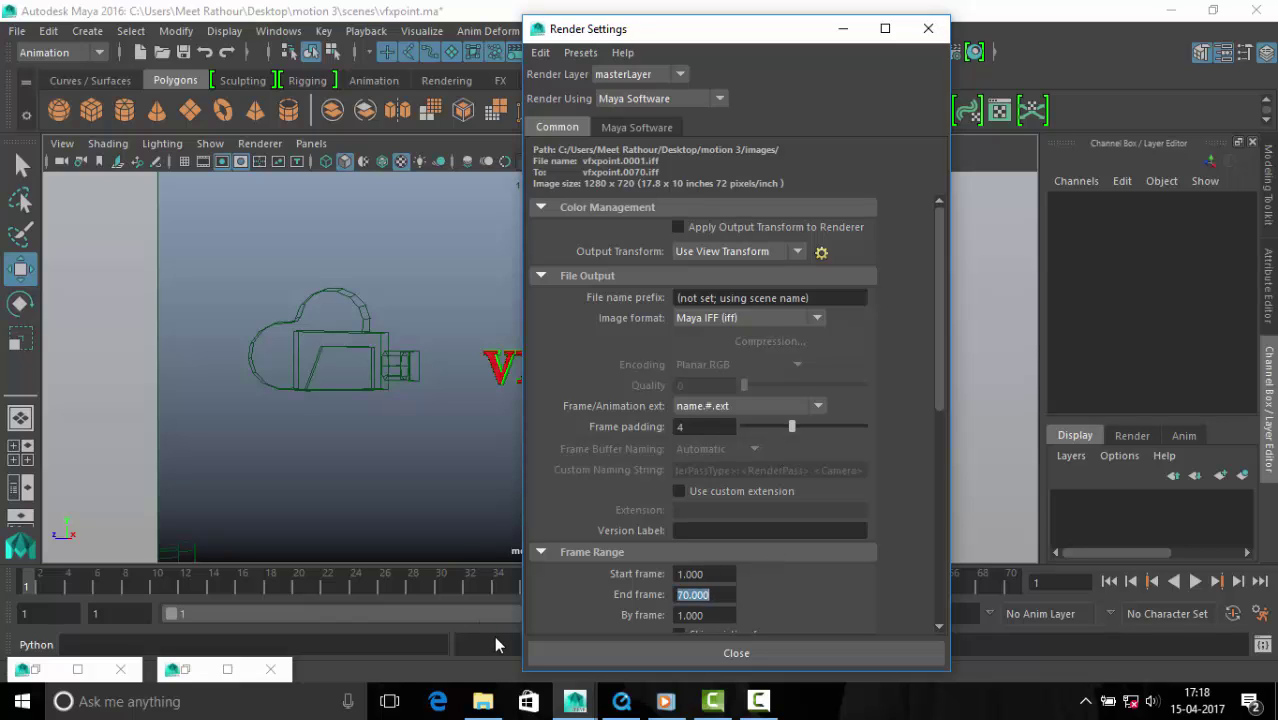
# - Add motion, motion_2, motion_3 and motion_4 as the renderable cameras
pyautogui.moveTo(800, 28); pyautogui.dragTo(859, 14)
pyautogui.scroll(-2, 996, 242)
pyautogui.scroll(-5, 998, 250)
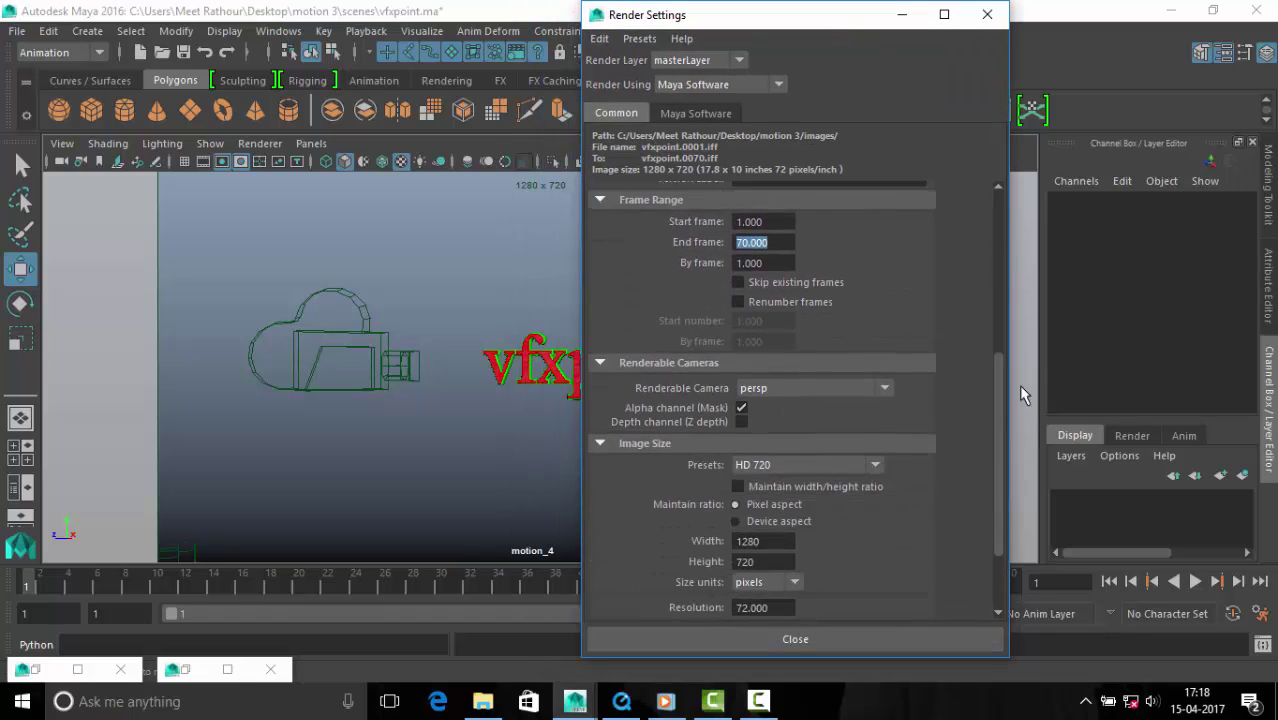
pyautogui.scroll(-1, 620, 290)
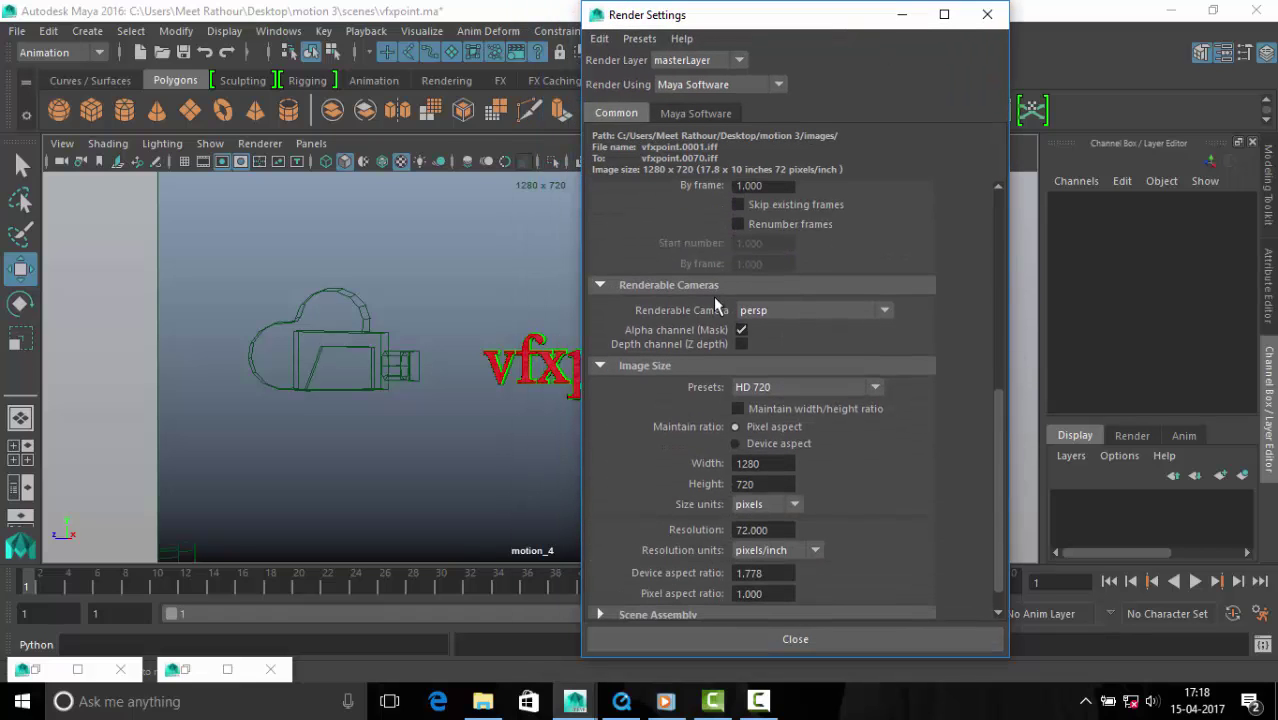
pyautogui.click(885, 310)
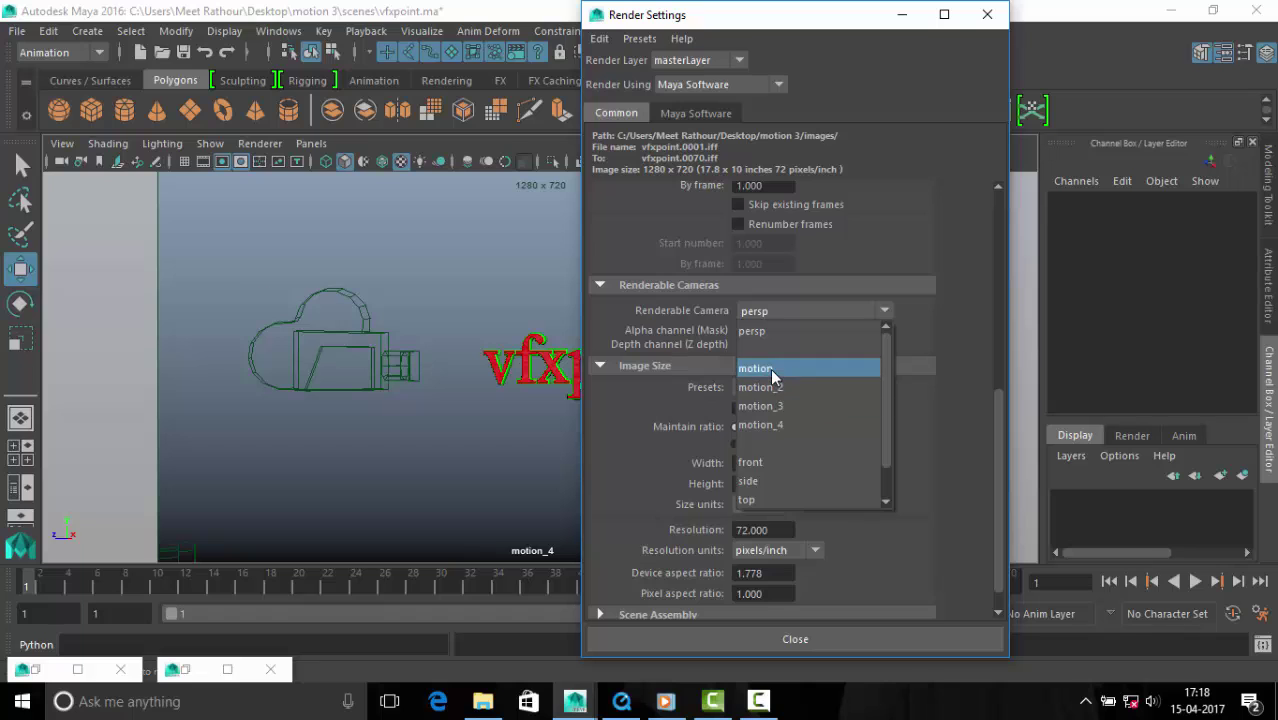
pyautogui.click(770, 368)
pyautogui.click(810, 310)
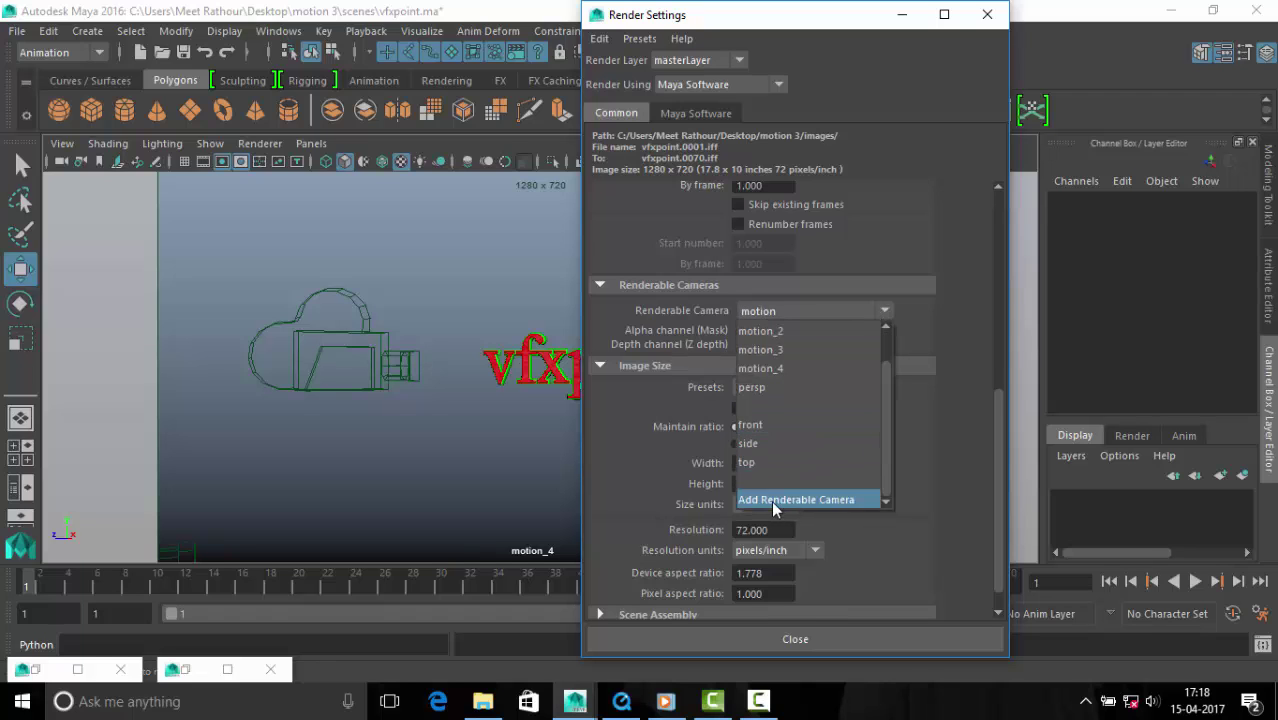
pyautogui.click(826, 493)
pyautogui.click(885, 366)
pyautogui.click(795, 556)
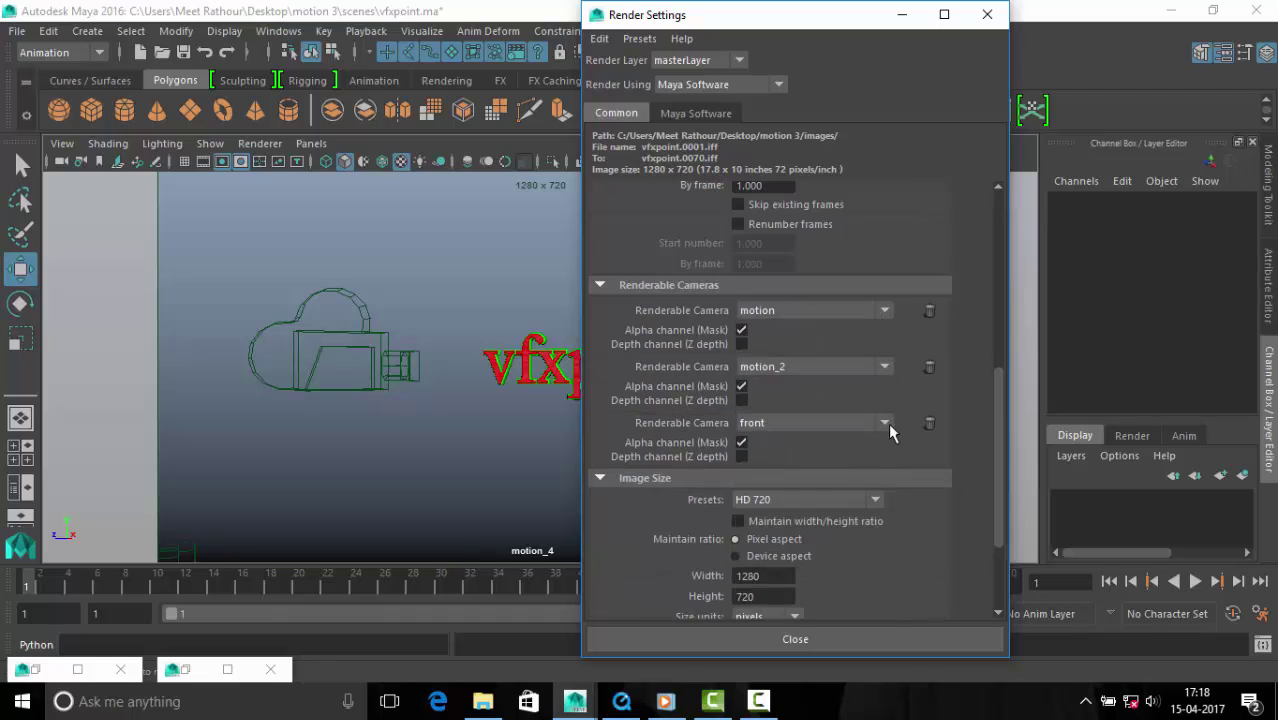
pyautogui.click(885, 423)
pyautogui.click(806, 612)
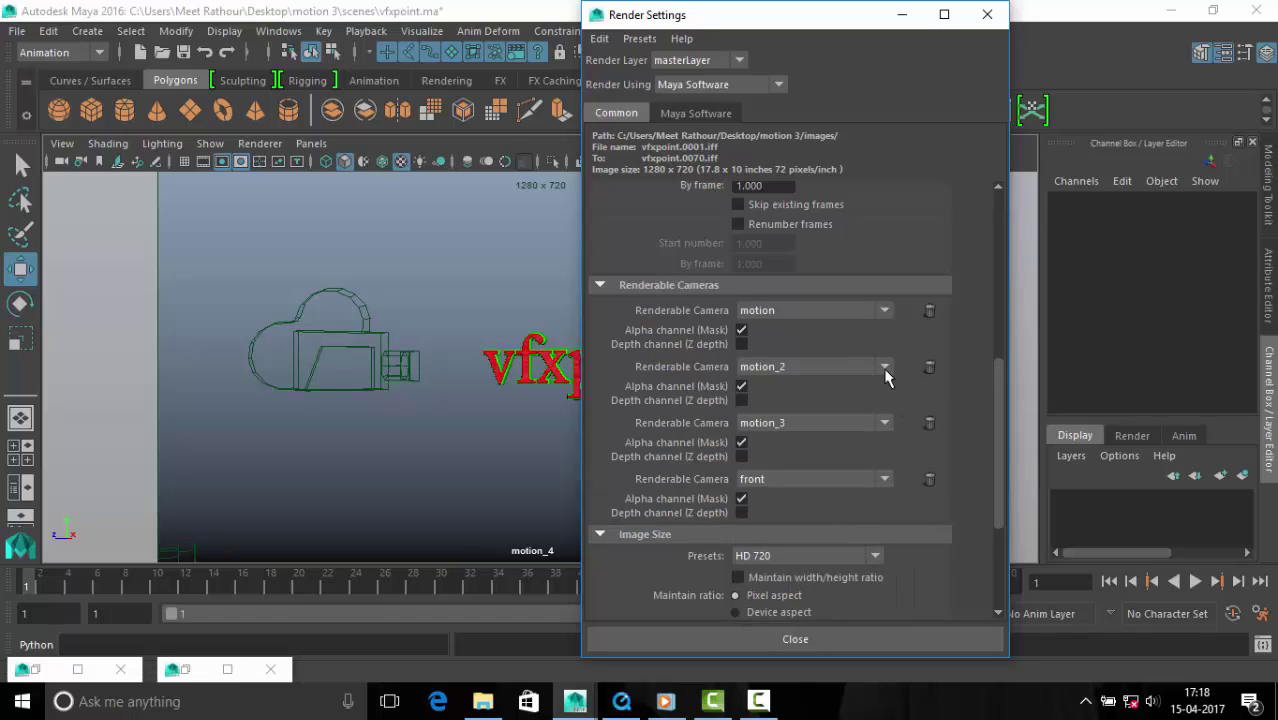
pyautogui.click(885, 479)
pyautogui.click(786, 552)
# - Switch to the Rendering menu set and start a Batch Render
pyautogui.click(903, 16)
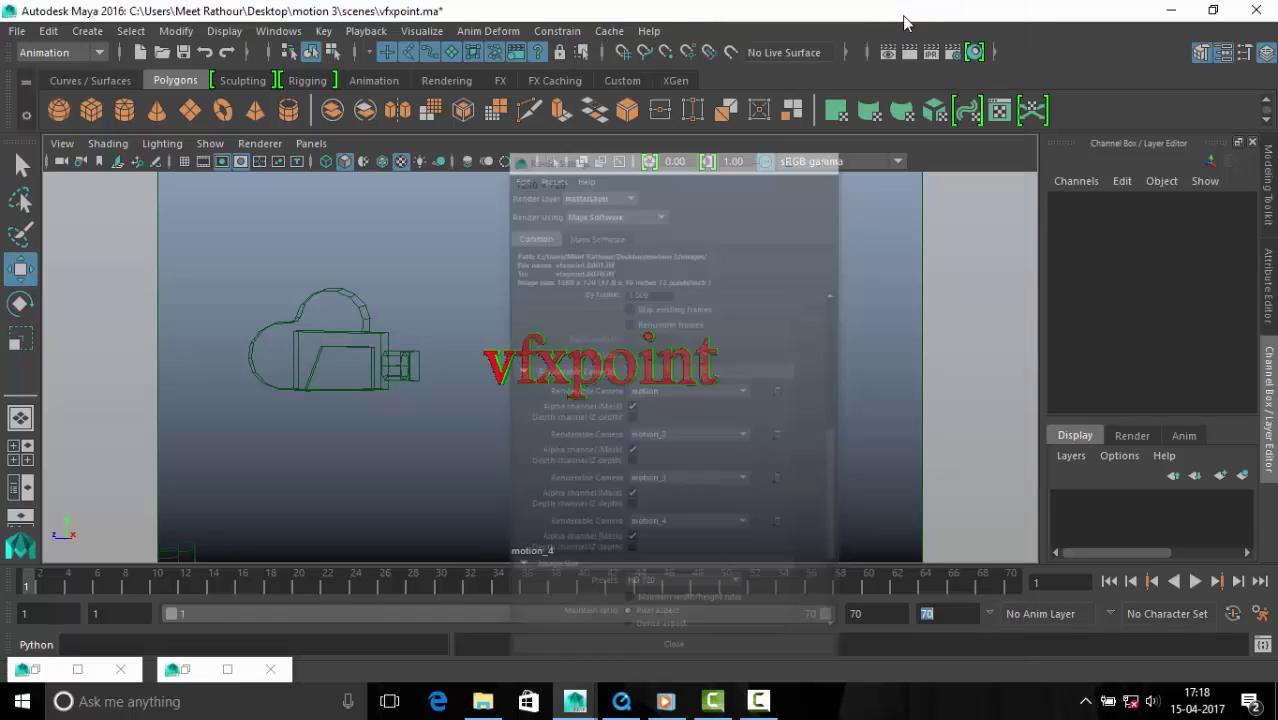
pyautogui.click(90, 52)
pyautogui.click(45, 148)
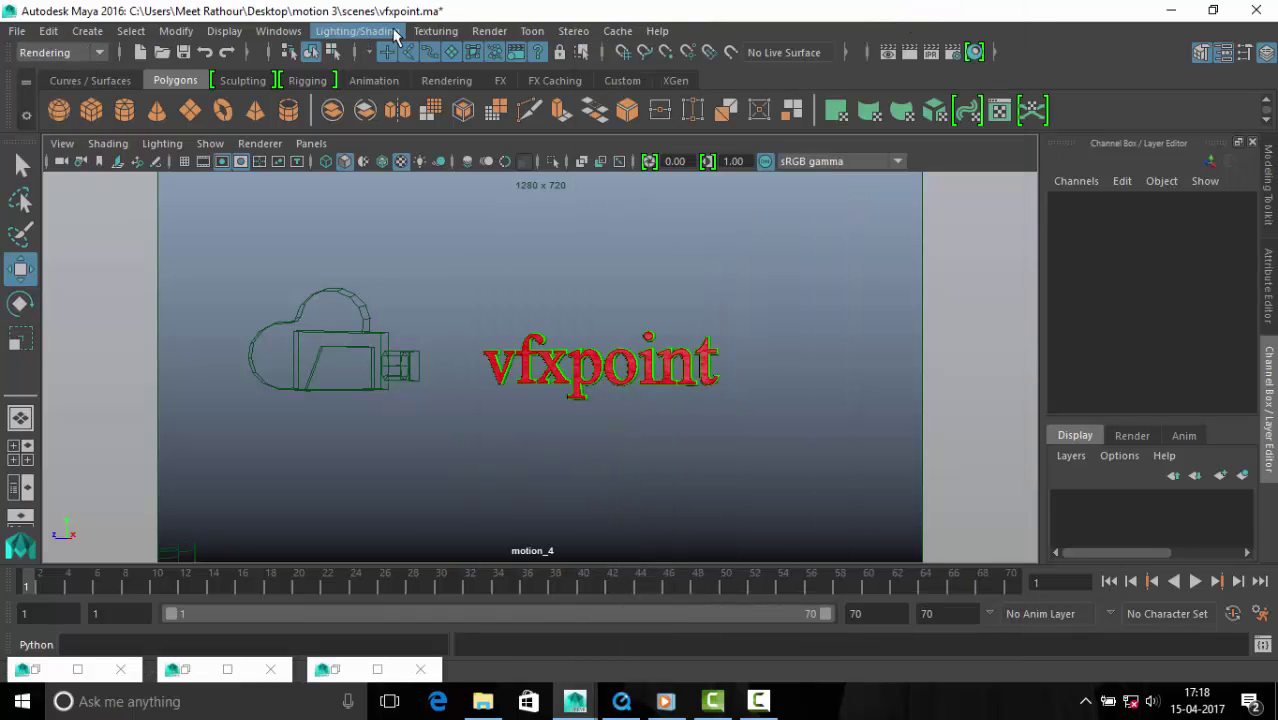
pyautogui.click(489, 31)
pyautogui.click(525, 291)
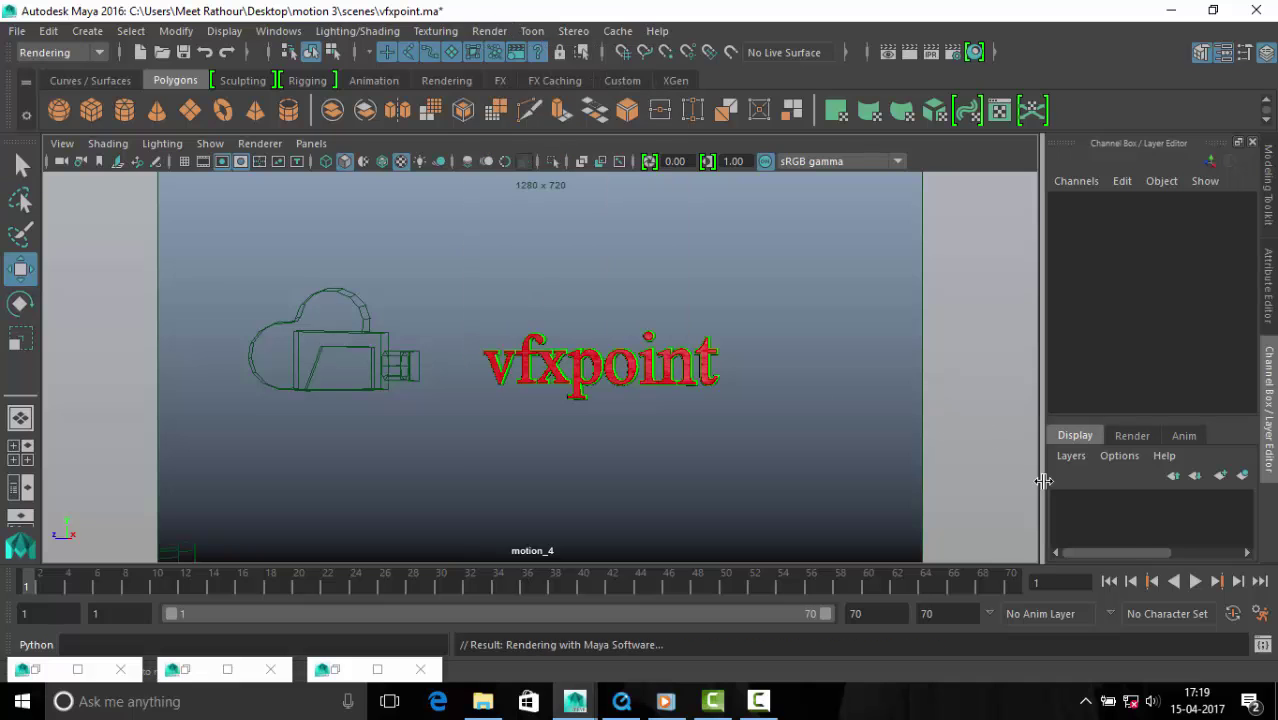
# - Watch render progress in the Script Editor, then open the motion folder of rendered frames
pyautogui.click(1262, 644)
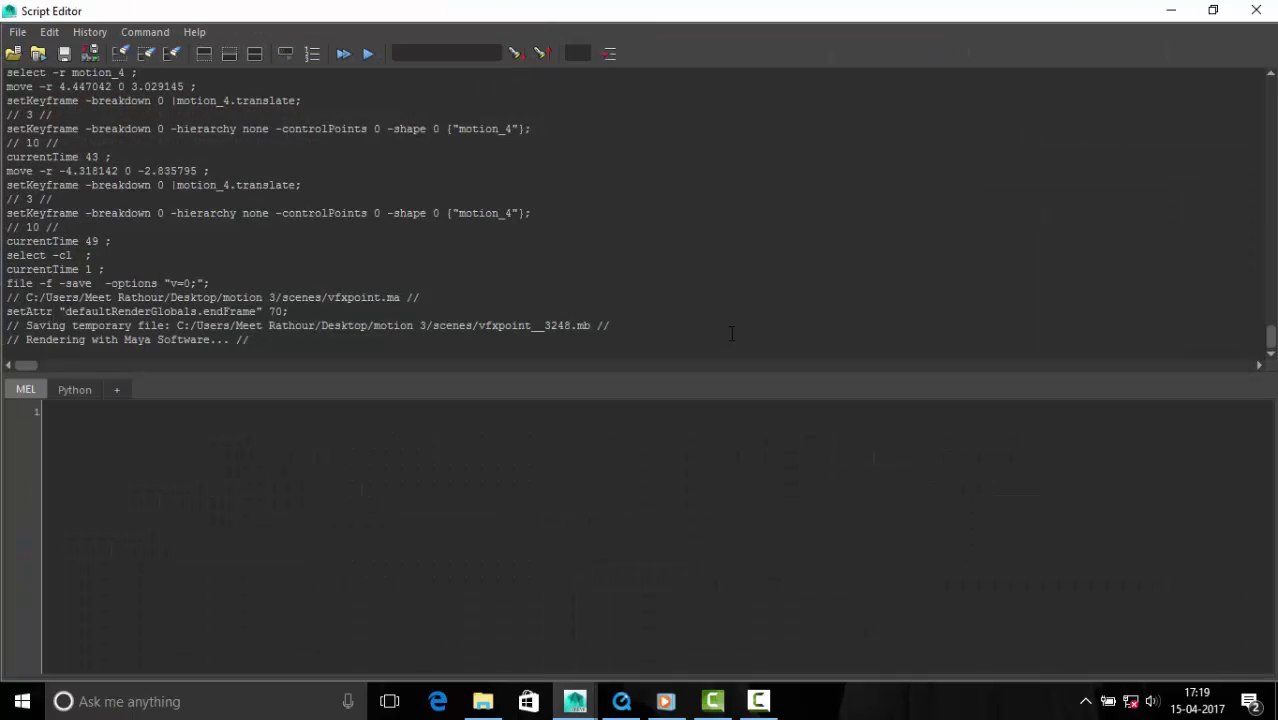
pyautogui.click(204, 54)
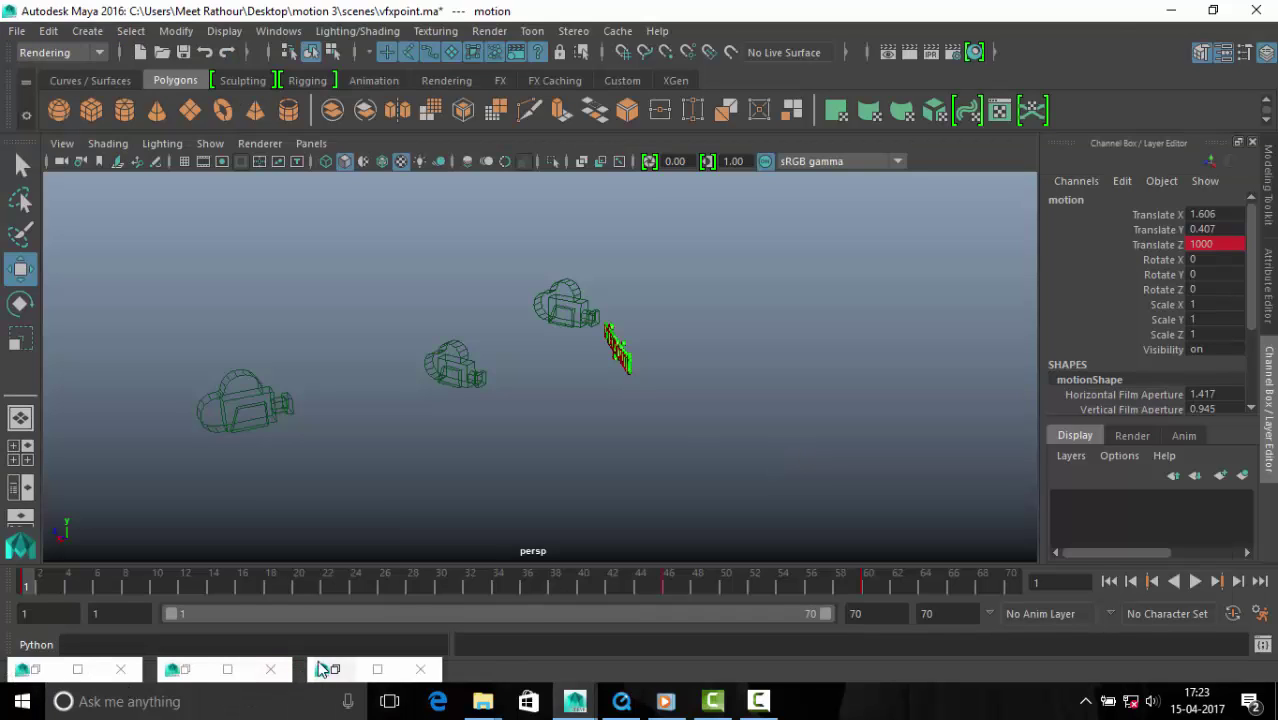
pyautogui.click(1183, 9)
pyautogui.doubleClick(196, 203)
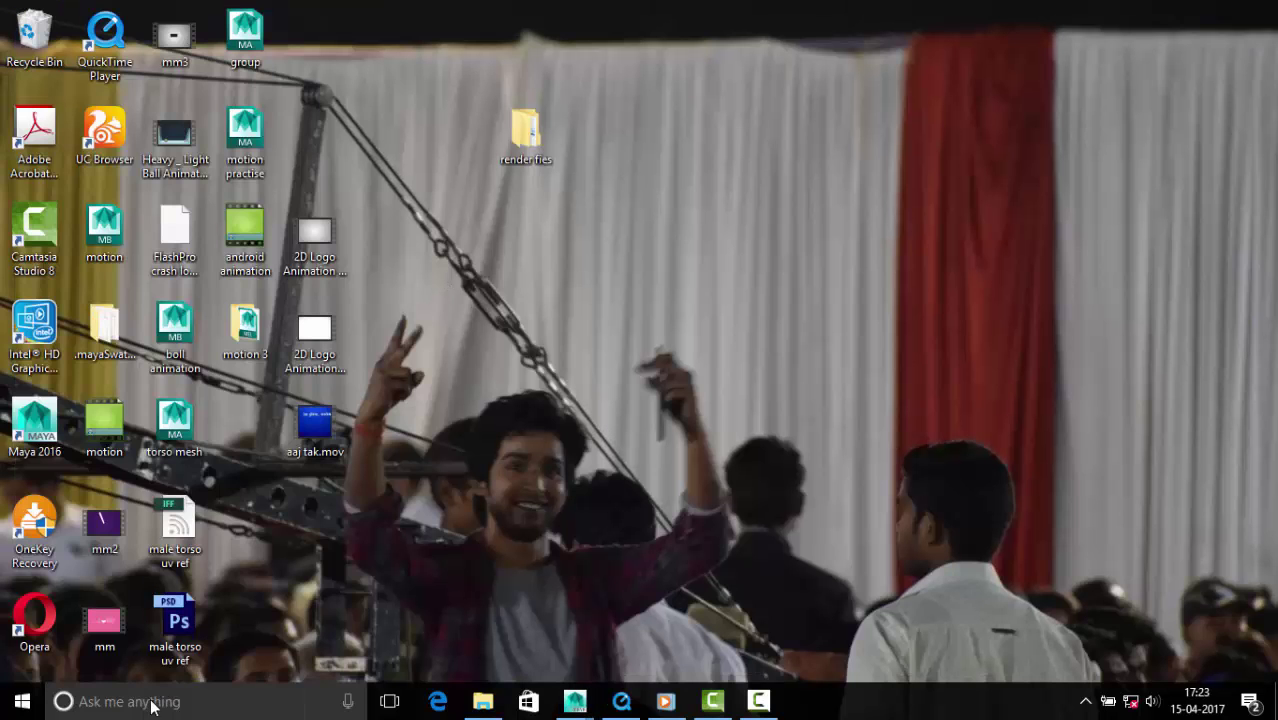
# - Launch FCheck and browse for an animation to open
pyautogui.click(153, 704)
pyautogui.write('fc')
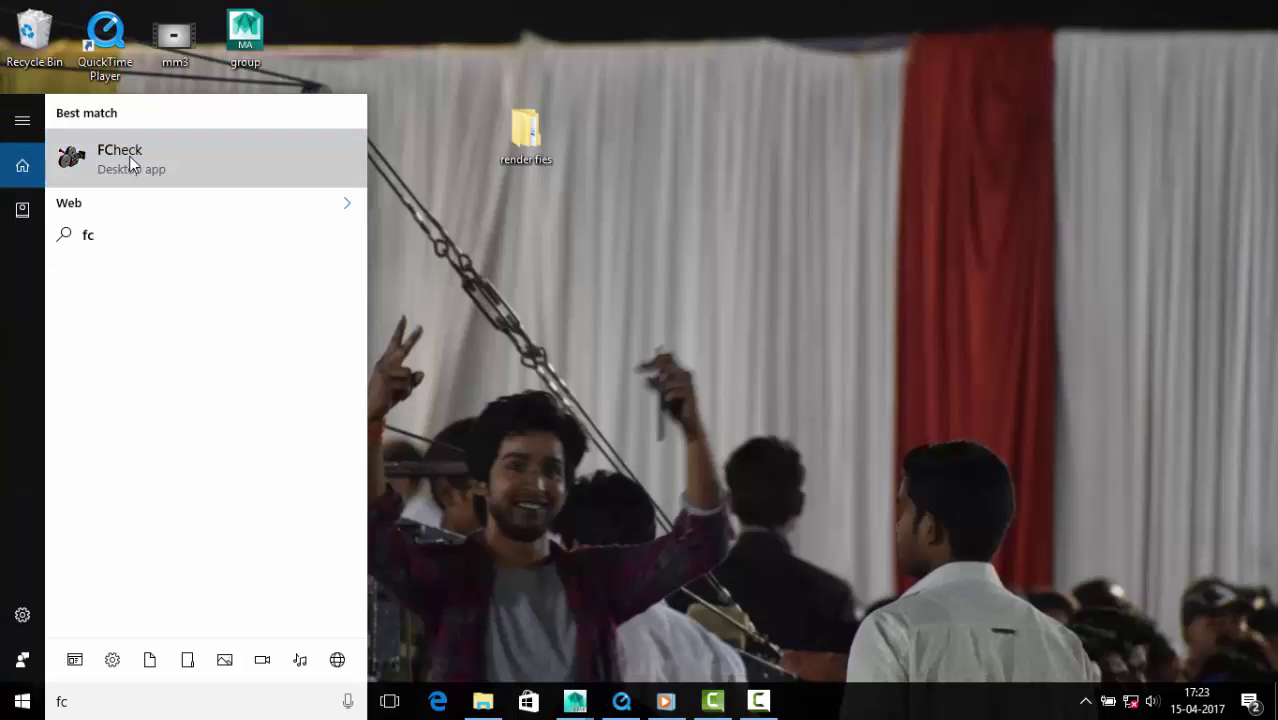
pyautogui.click(131, 165)
pyautogui.click(505, 219)
pyautogui.click(563, 262)
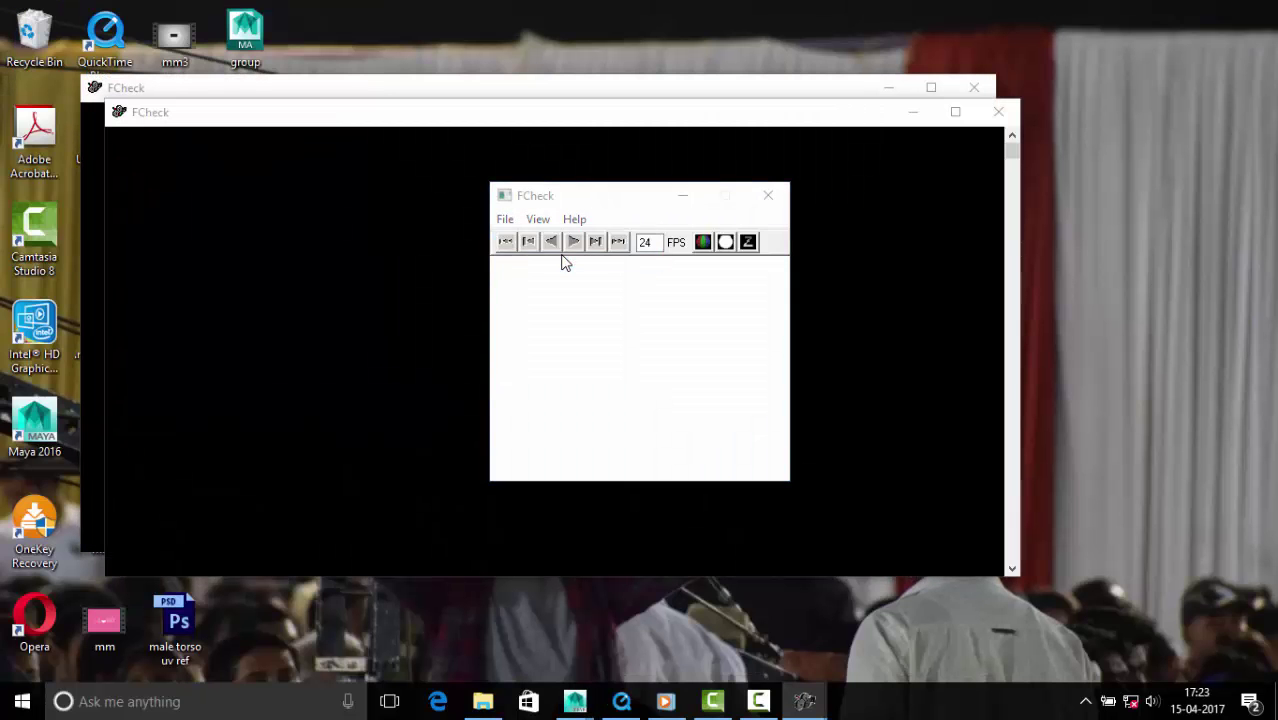
pyautogui.click(877, 274)
pyautogui.doubleClick(660, 413)
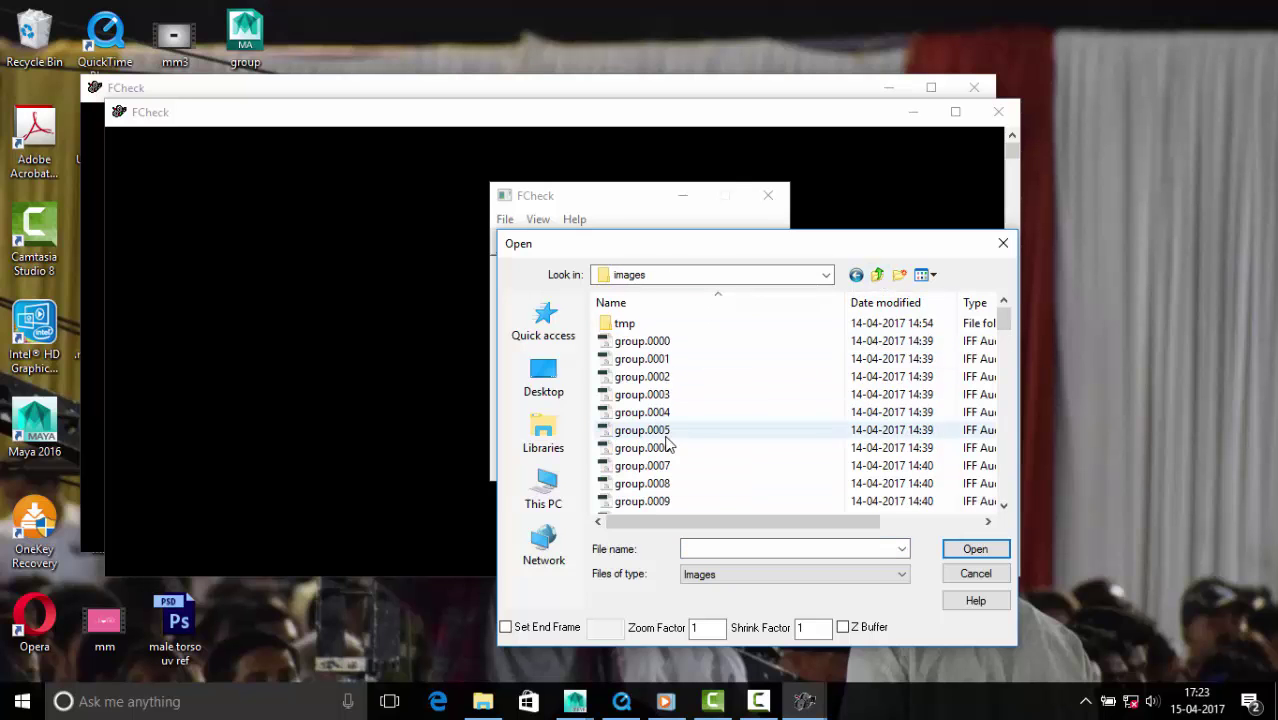
pyautogui.click(1003, 243)
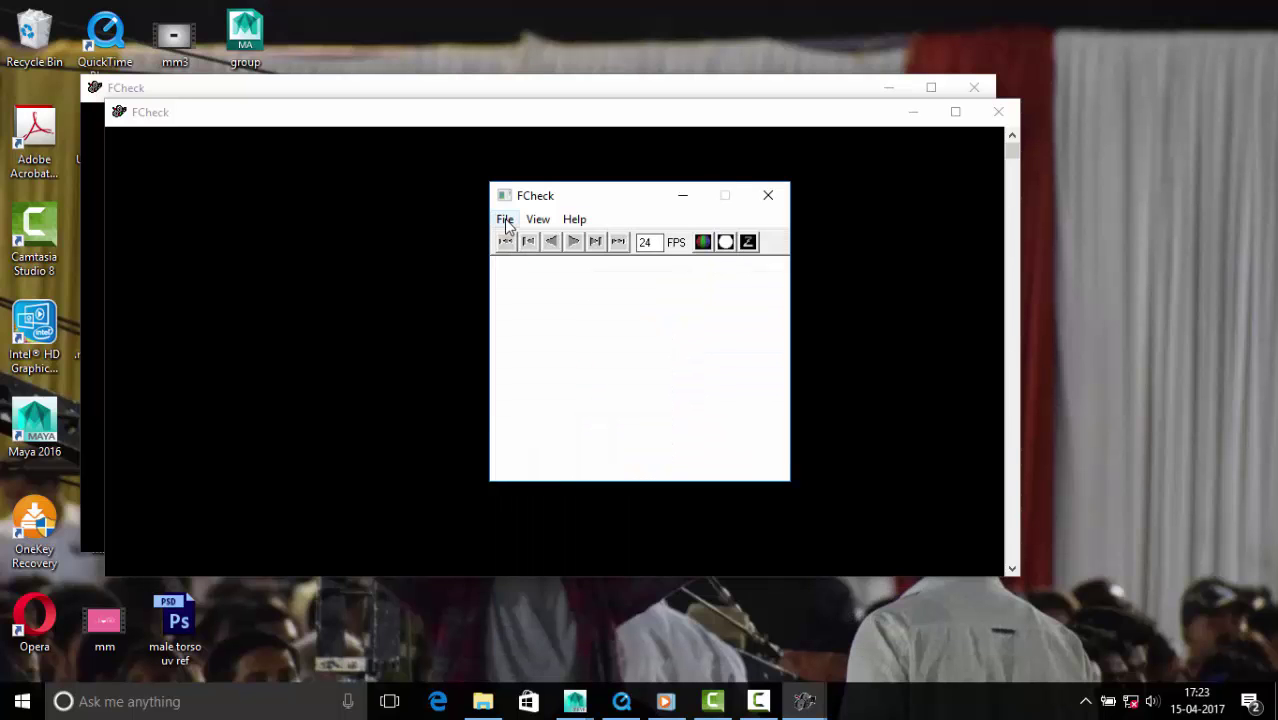
# - Load and play the vfxpoint frames from motion 3 › images › motion
pyautogui.click(505, 219)
pyautogui.click(563, 262)
pyautogui.click(544, 378)
pyautogui.scroll(-3, 700, 420)
pyautogui.click(667, 467)
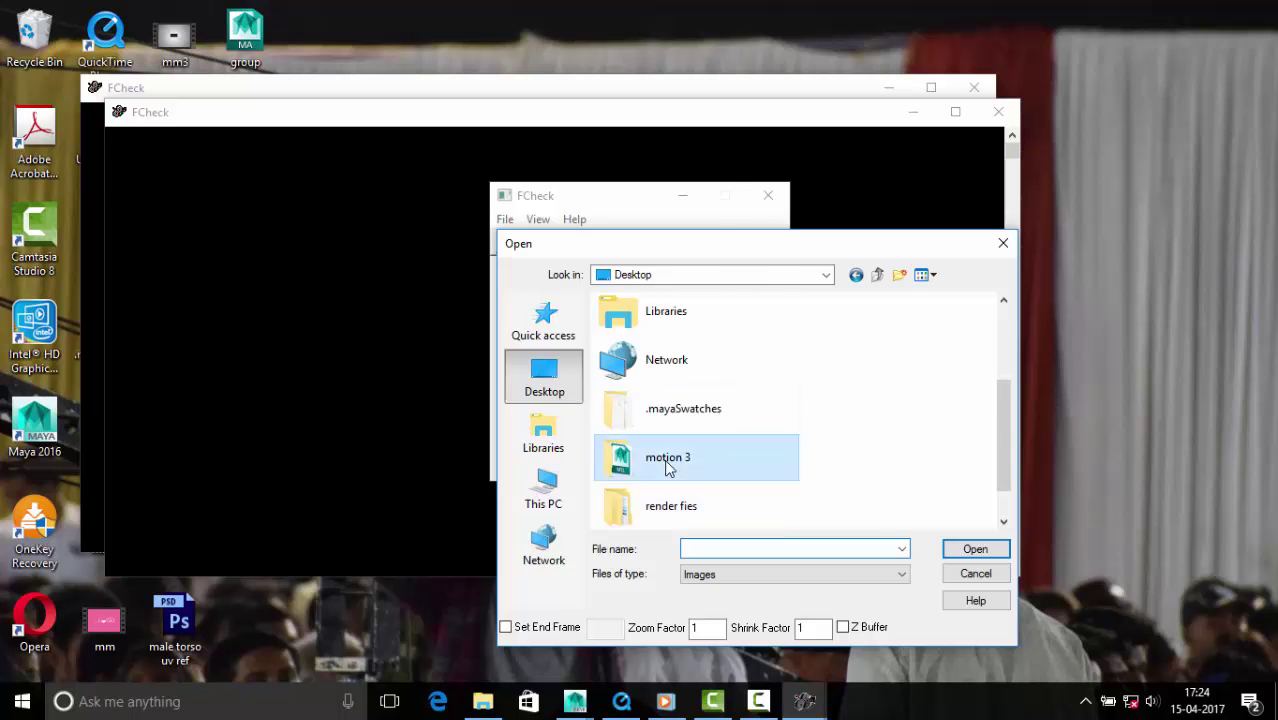
pyautogui.doubleClick(667, 462)
pyautogui.doubleClick(643, 415)
pyautogui.doubleClick(648, 330)
pyautogui.click(648, 325)
pyautogui.click(980, 549)
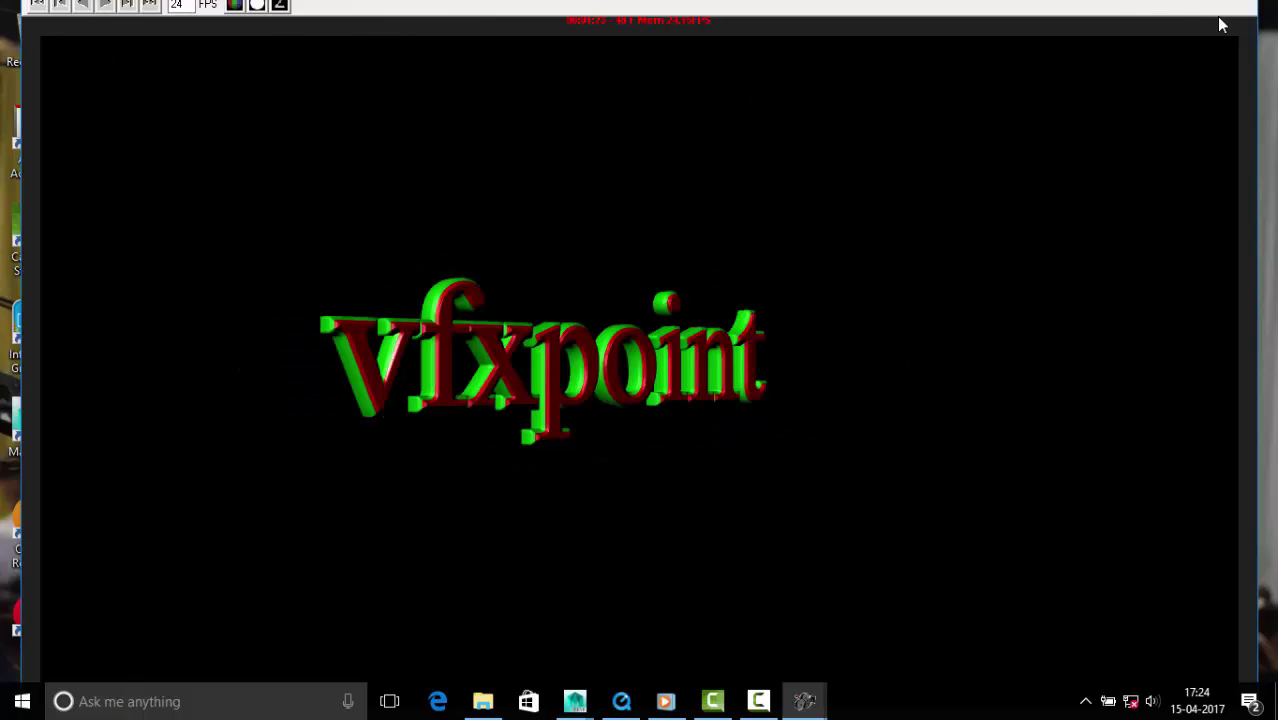
pyautogui.press('Escape')
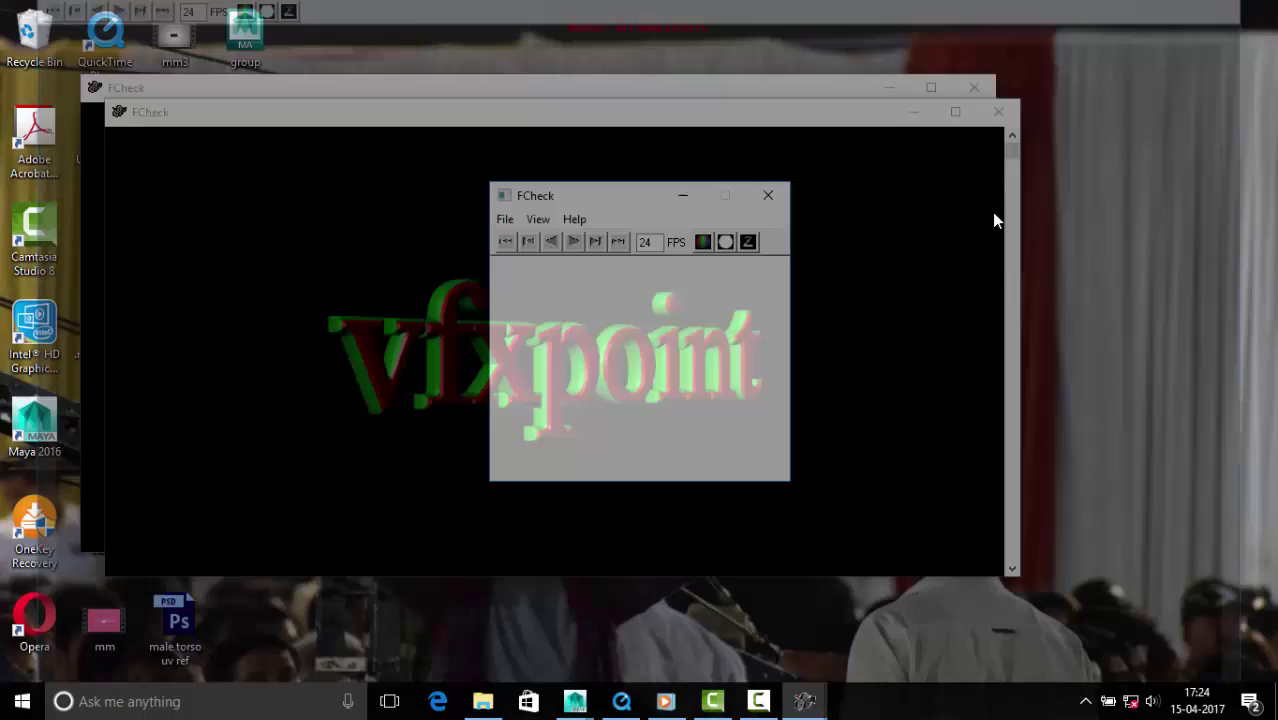
# - Open and play the motion_2 vfxpoint frame sequence
pyautogui.click(505, 218)
pyautogui.click(560, 260)
pyautogui.click(877, 274)
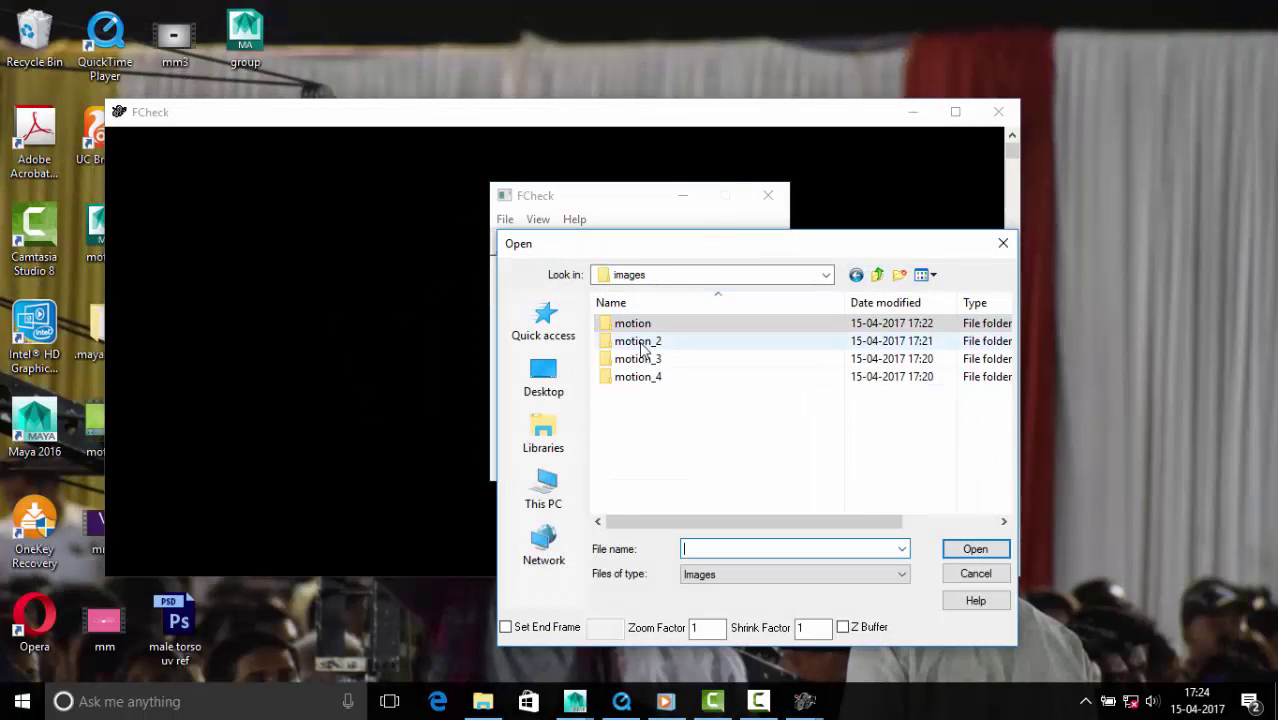
pyautogui.doubleClick(640, 340)
pyautogui.doubleClick(647, 323)
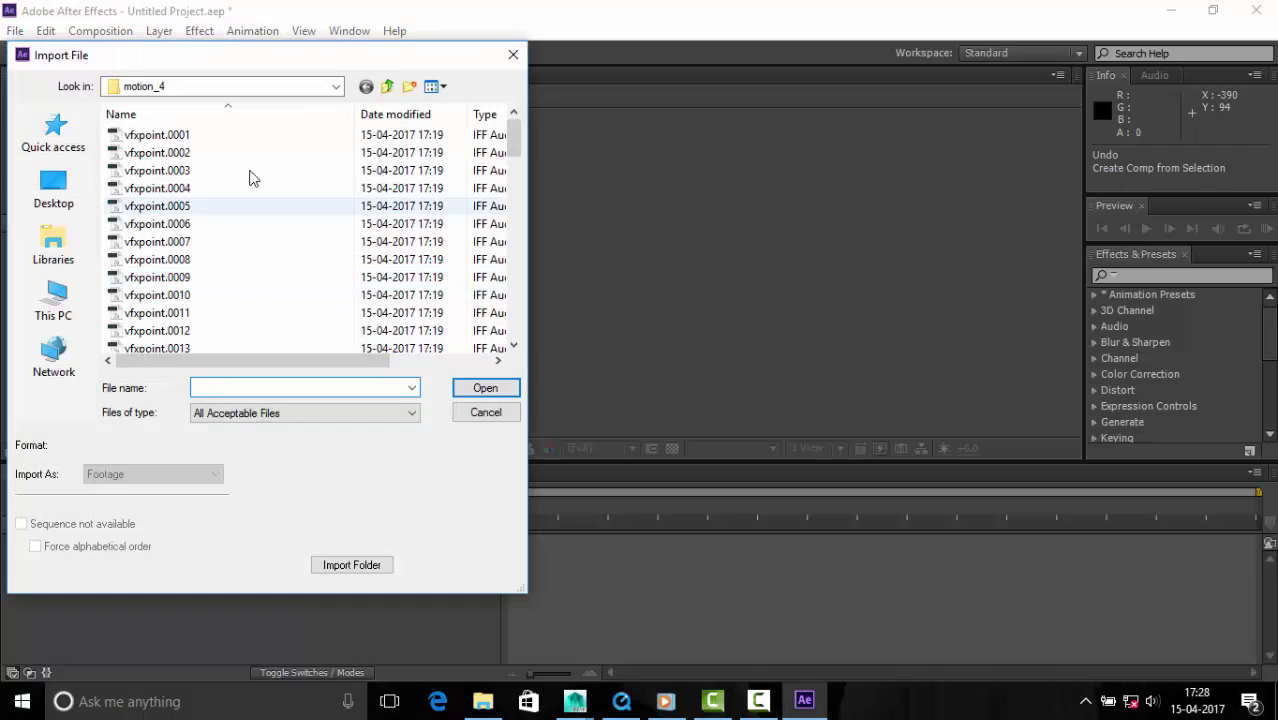
# - Import the motion folder's vfxpoint IFF sequence and build a composition from it
pyautogui.click(388, 88)
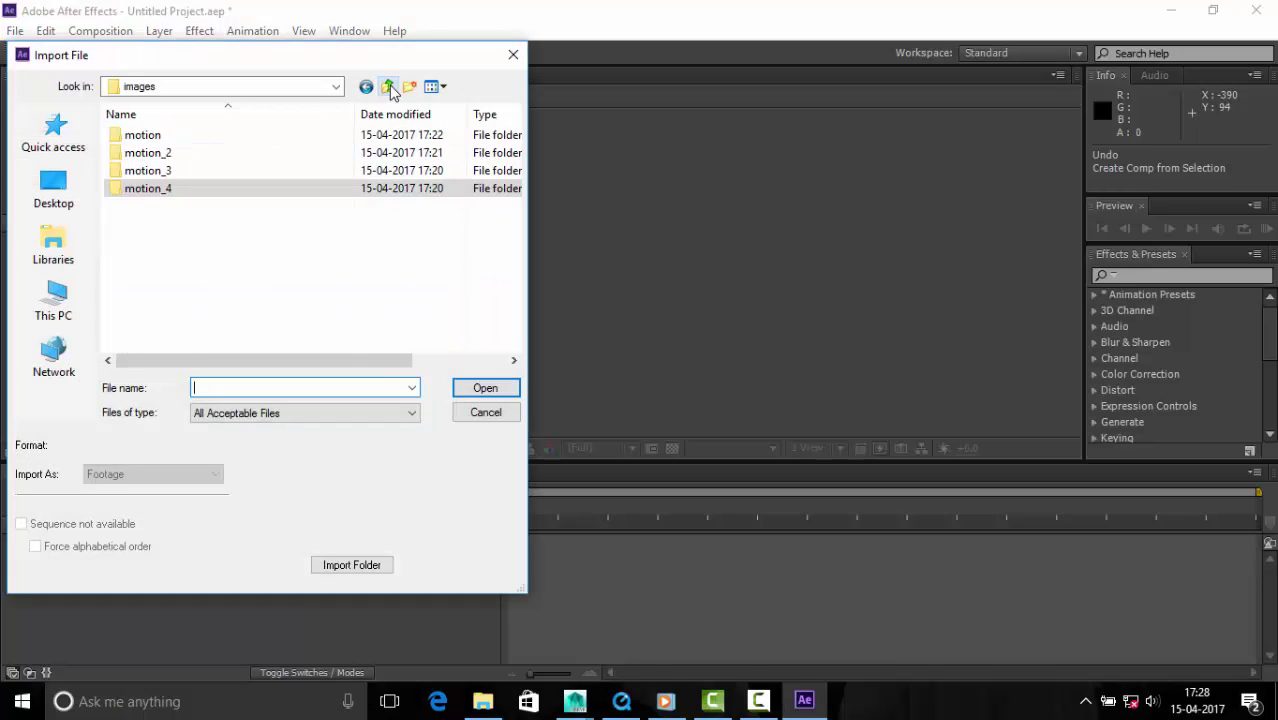
pyautogui.doubleClick(140, 134)
pyautogui.click(150, 134)
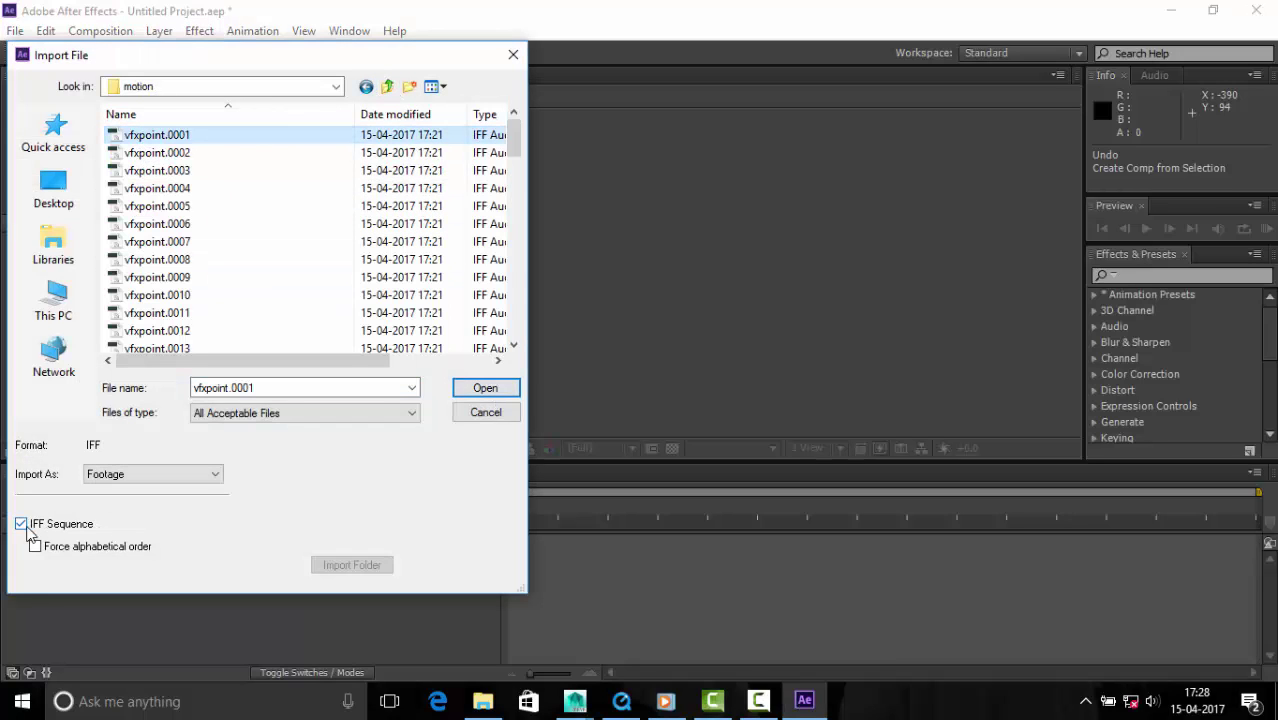
pyautogui.click(485, 388)
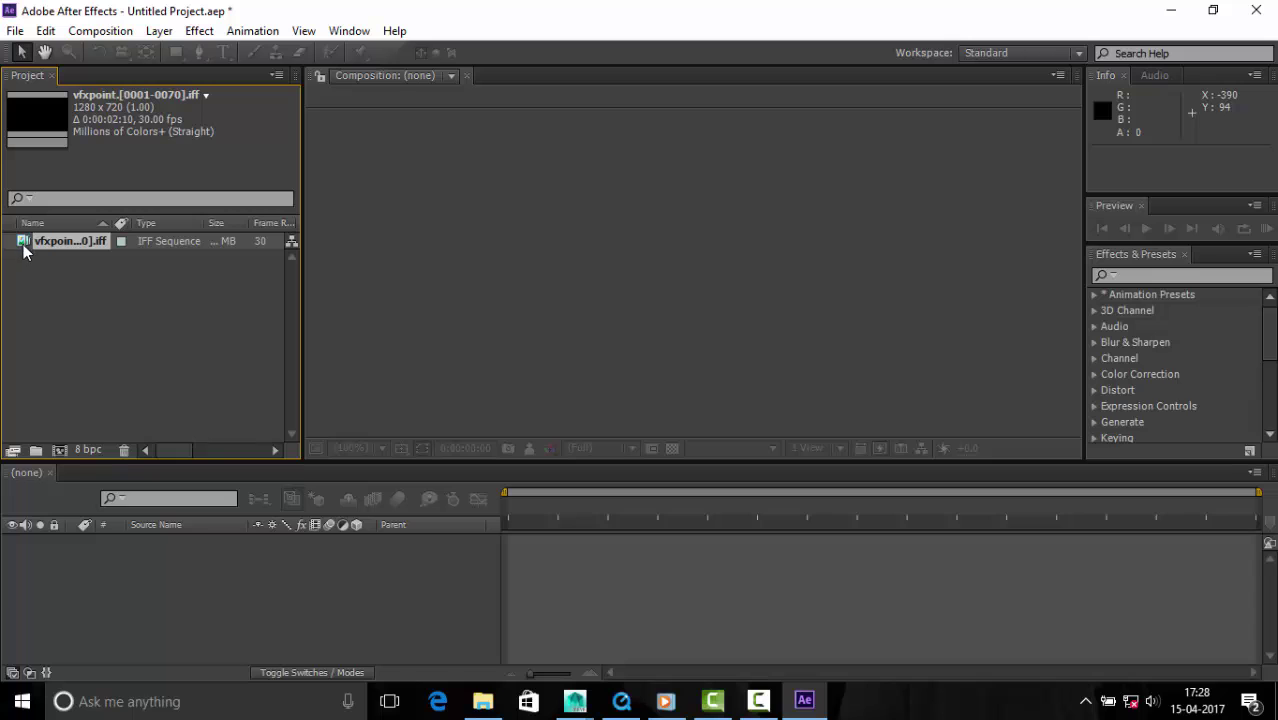
pyautogui.moveTo(59, 454); pyautogui.dragTo(59, 454)
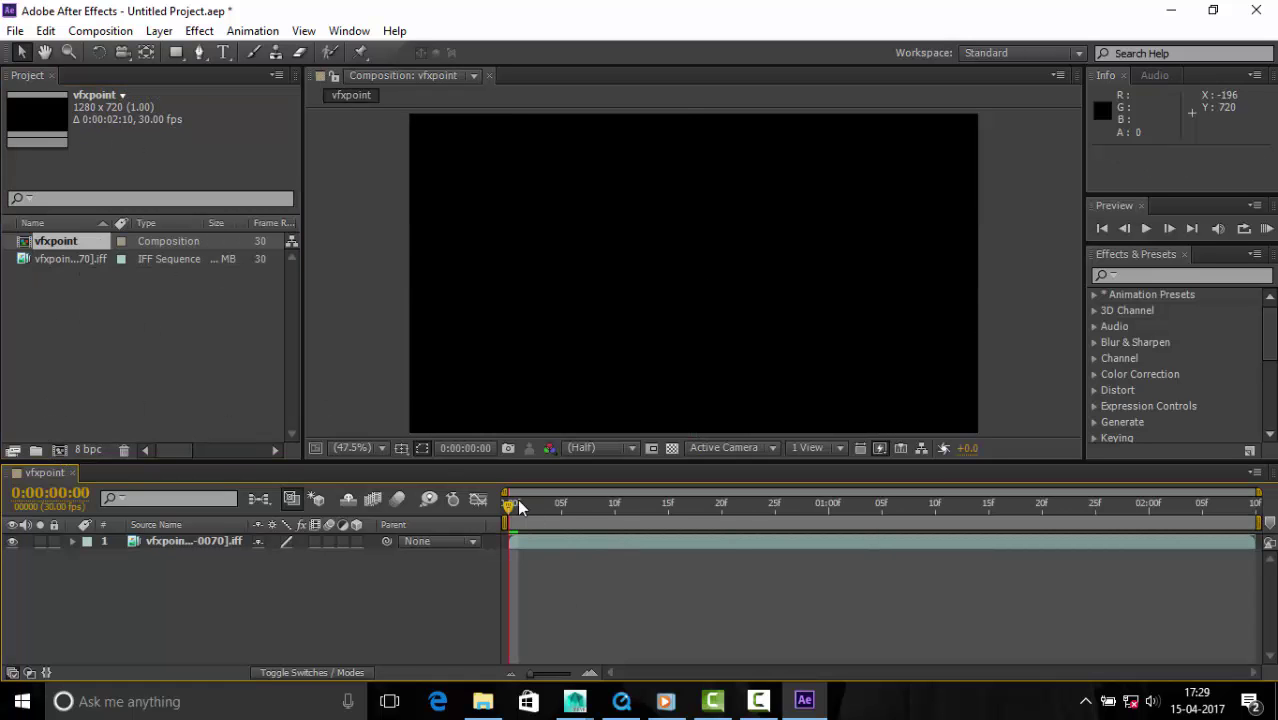
pyautogui.press('space')
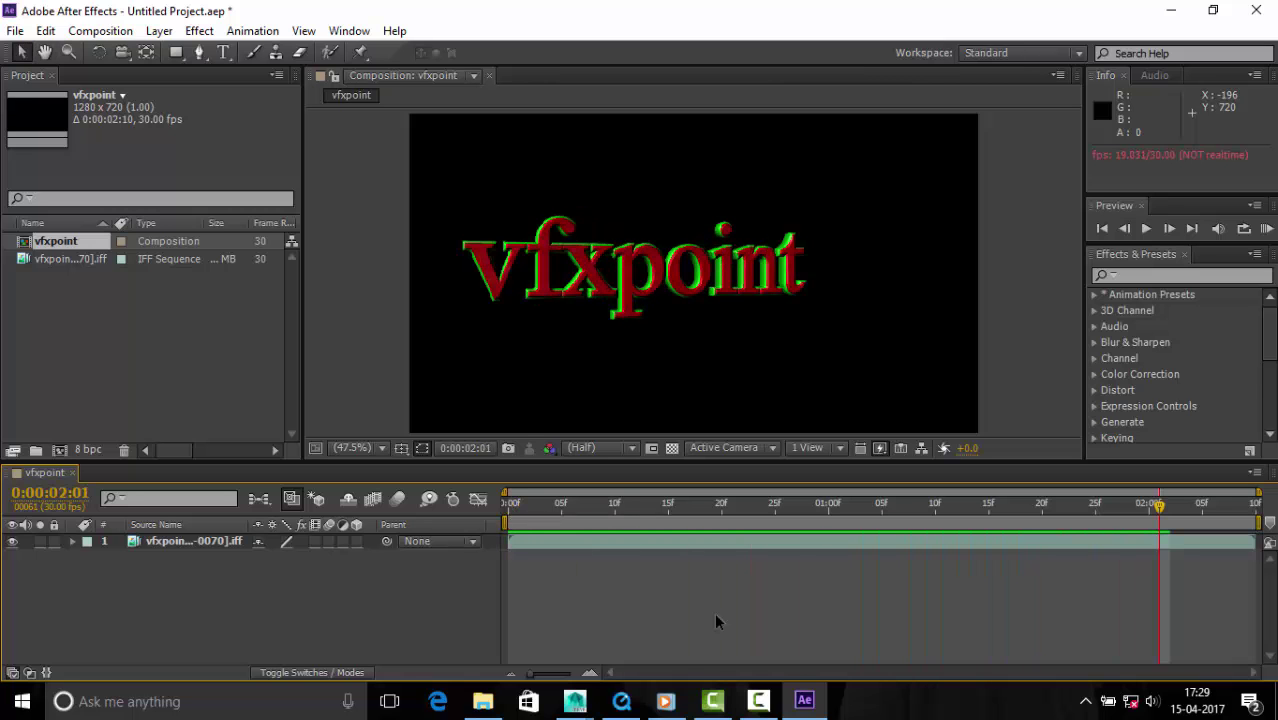
# - Import the motion_2 IFF sequence and add it as a layer
pyautogui.doubleClick(149, 338)
pyautogui.press('BackSpace')
pyautogui.doubleClick(168, 151)
pyautogui.click(171, 134)
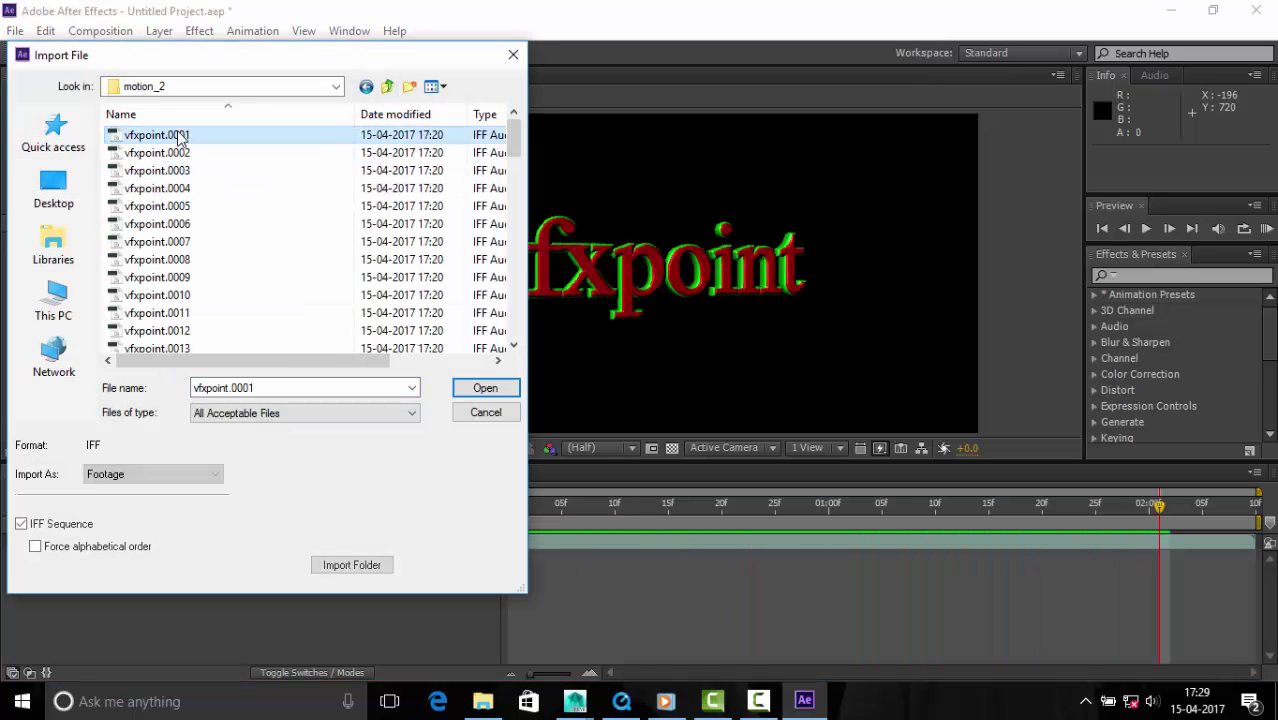
pyautogui.click(494, 392)
pyautogui.press('Return')
pyautogui.moveTo(27, 280)
pyautogui.mouseDown()
pyautogui.moveTo(515, 574)
pyautogui.moveTo(543, 559)
pyautogui.mouseUp()
# - Import the motion_3 IFF sequence and add it as a layer
pyautogui.click(110, 372)
pyautogui.doubleClick(110, 372)
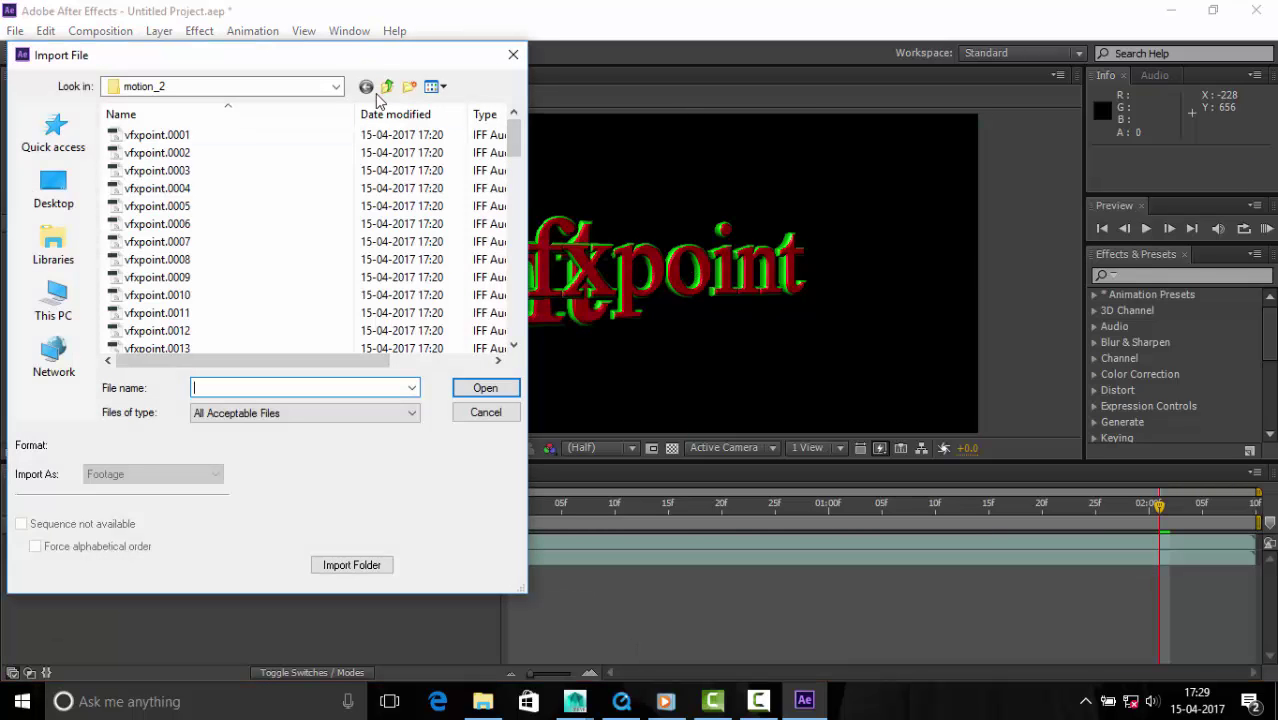
pyautogui.press('BackSpace')
pyautogui.doubleClick(143, 171)
pyautogui.click(171, 134)
pyautogui.click(485, 386)
pyautogui.press('Return')
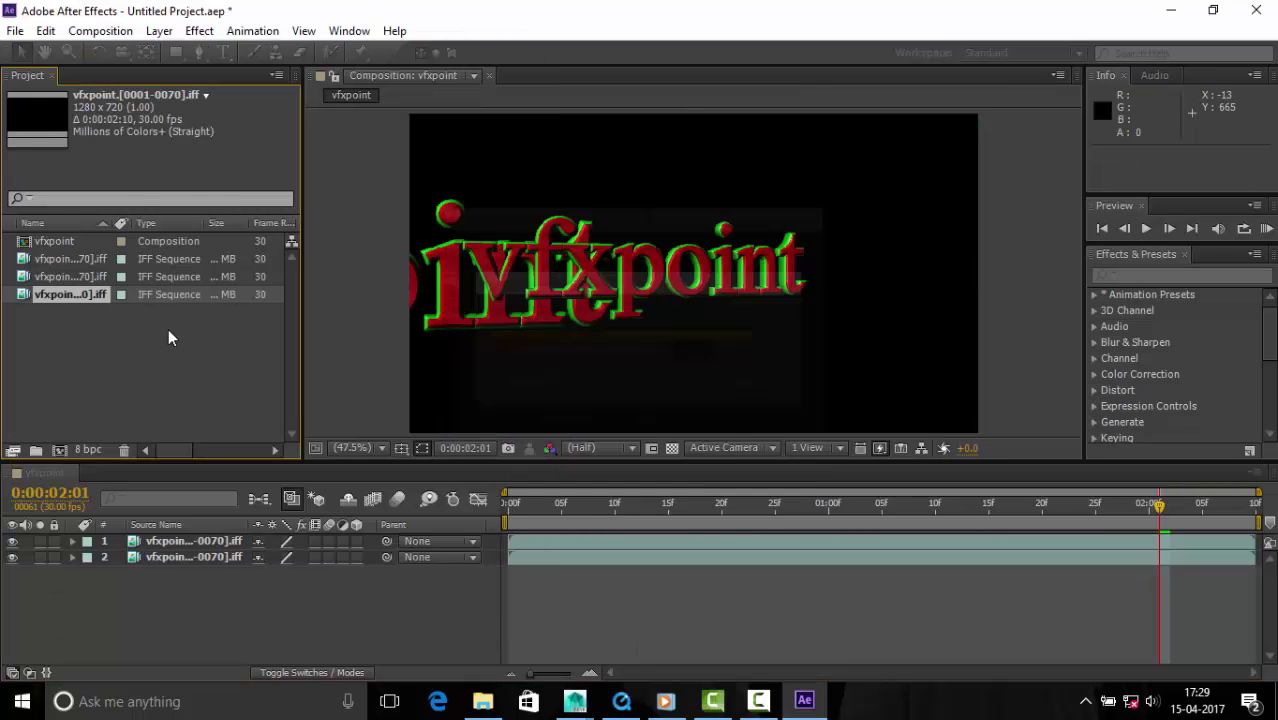
pyautogui.moveTo(70, 294); pyautogui.dragTo(520, 607)
# - Import the motion_4 IFF sequence and add it as layer 4
pyautogui.doubleClick(153, 384)
pyautogui.press('BackSpace')
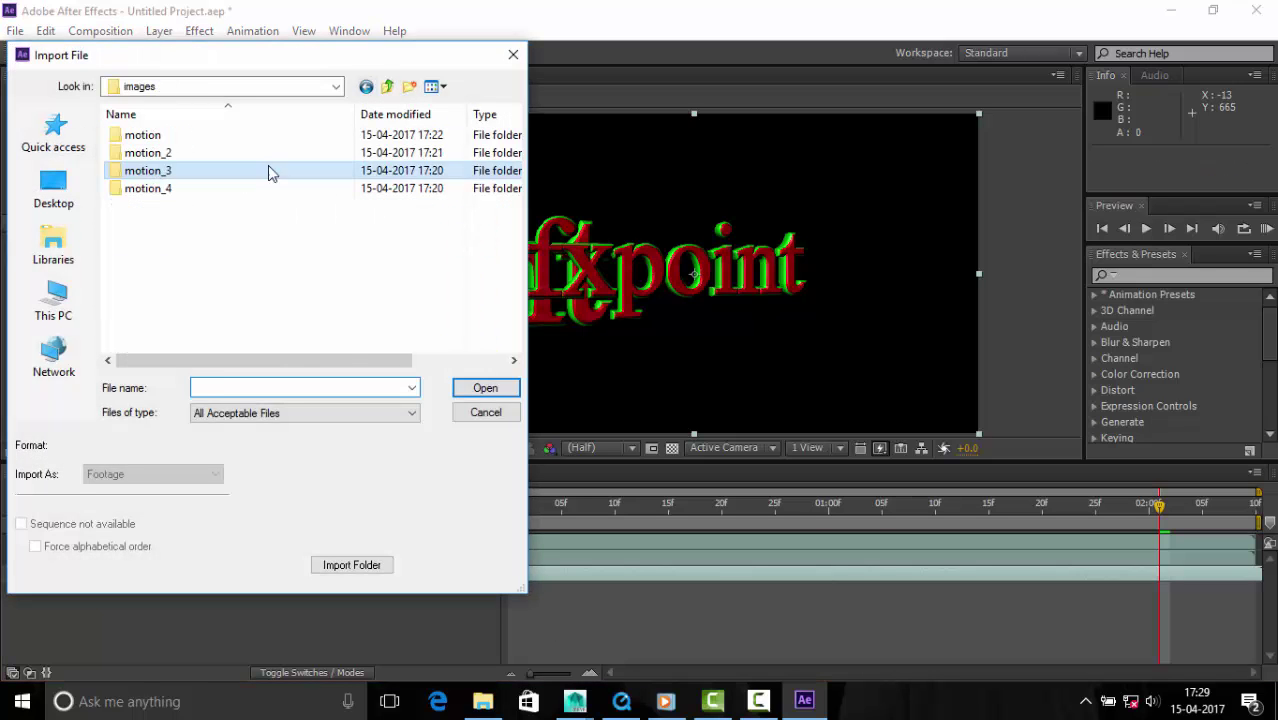
pyautogui.doubleClick(271, 171)
pyautogui.click(157, 134)
pyautogui.click(485, 387)
pyautogui.click(680, 453)
pyautogui.moveTo(70, 312)
pyautogui.mouseDown()
pyautogui.moveTo(545, 586)
pyautogui.moveTo(531, 576)
pyautogui.mouseUp()
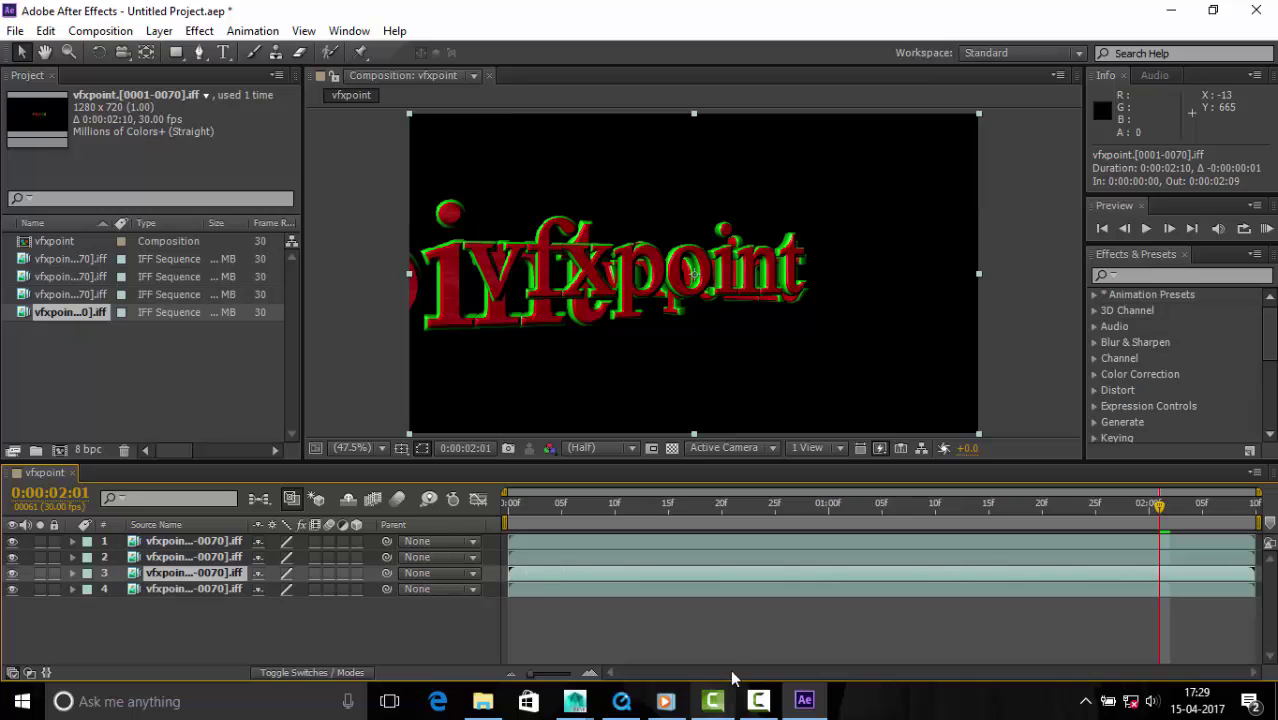
# - Show the transparency grid, go to frame 0, turn on layer 4, and solo layer 3
pyautogui.click(671, 448)
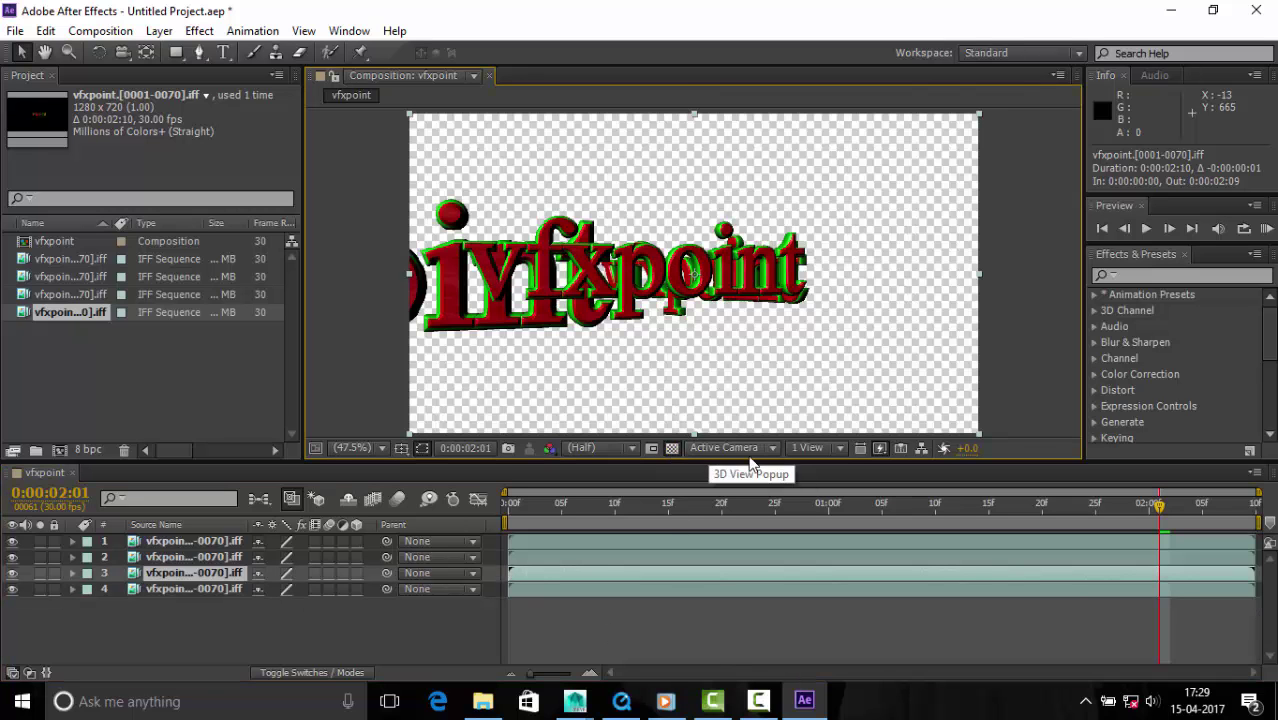
pyautogui.press('space')
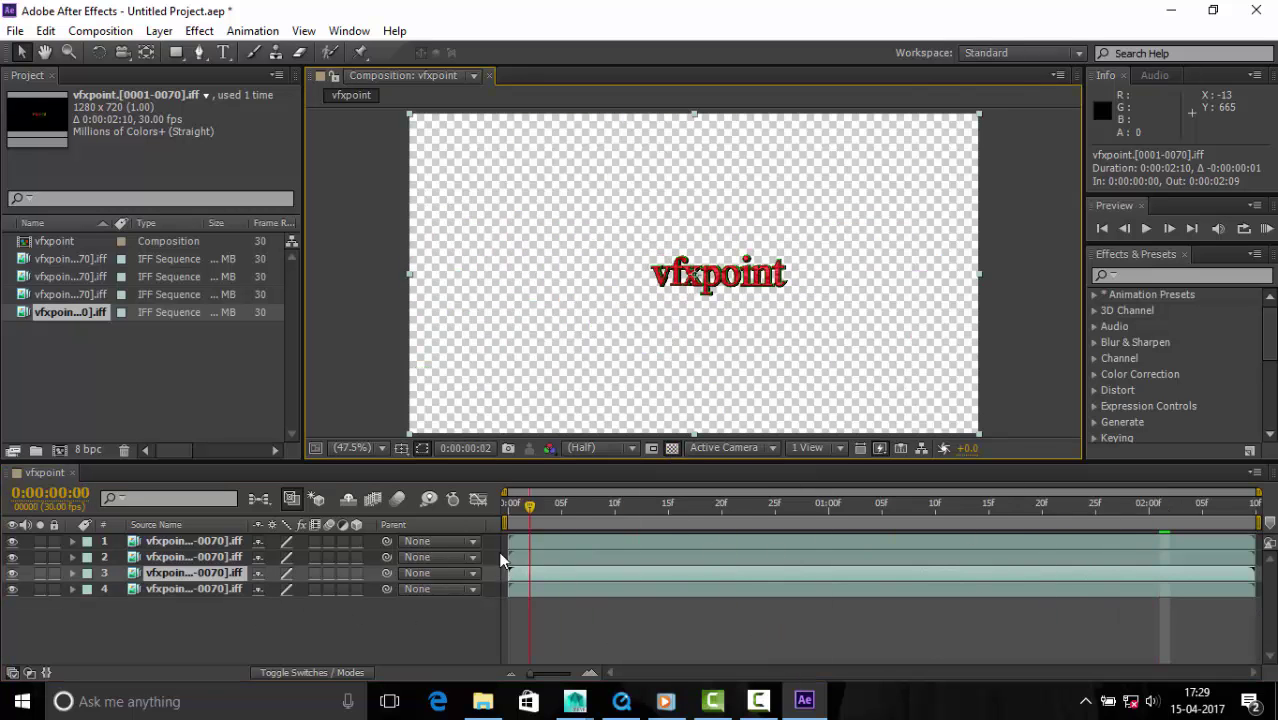
pyautogui.press('Home')
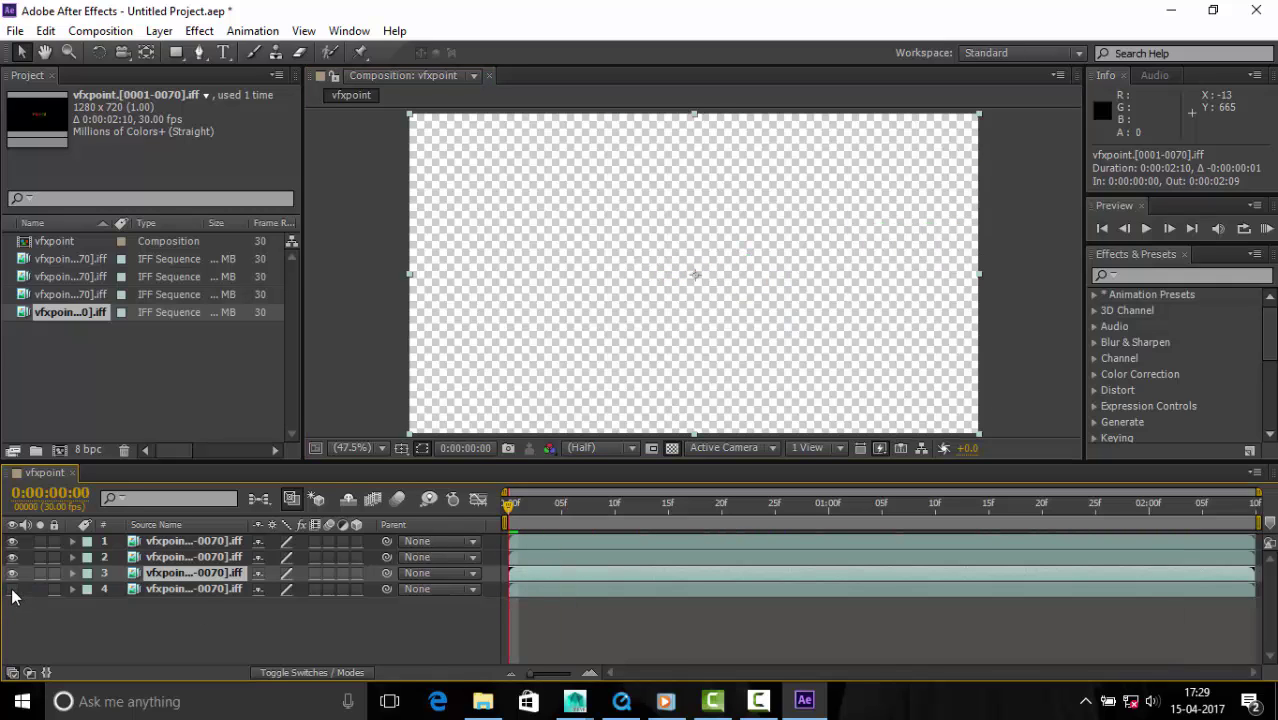
pyautogui.click(12, 590)
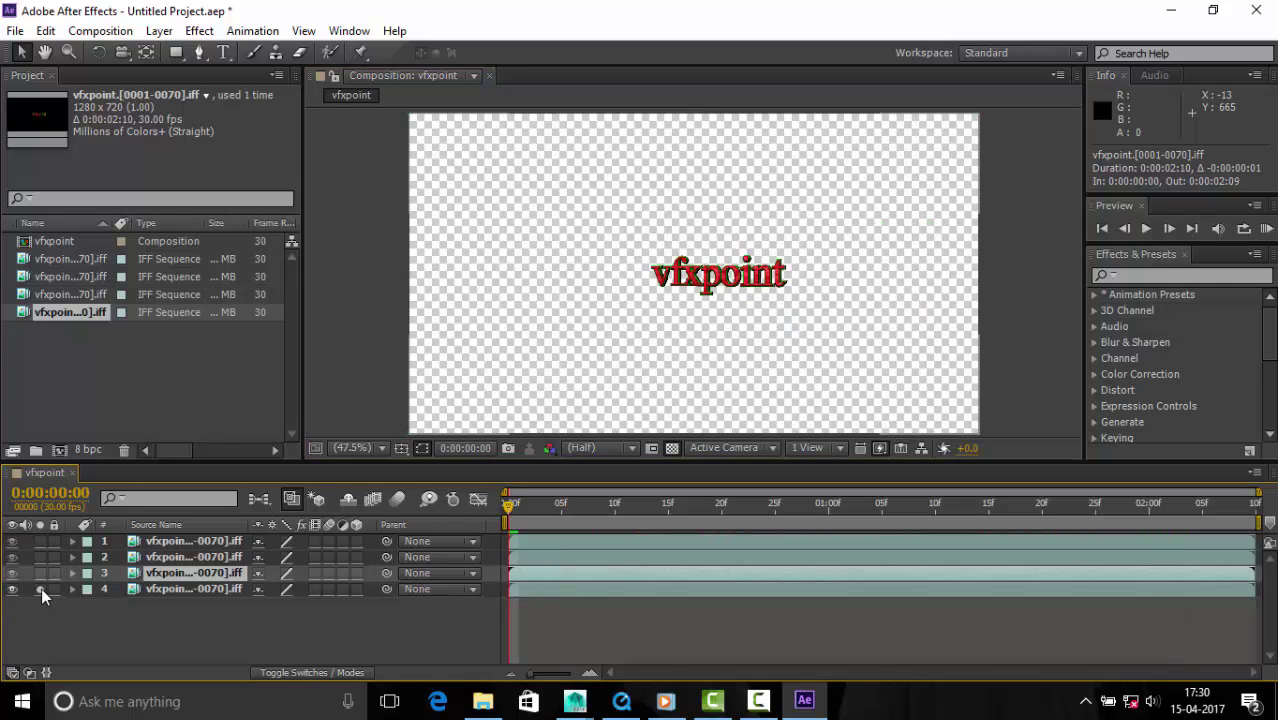
pyautogui.click(40, 573)
# - Scrub the animation, unsolo layer 3, and shift layer 2 six frames earlier
pyautogui.moveTo(550, 522); pyautogui.dragTo(235, 577)
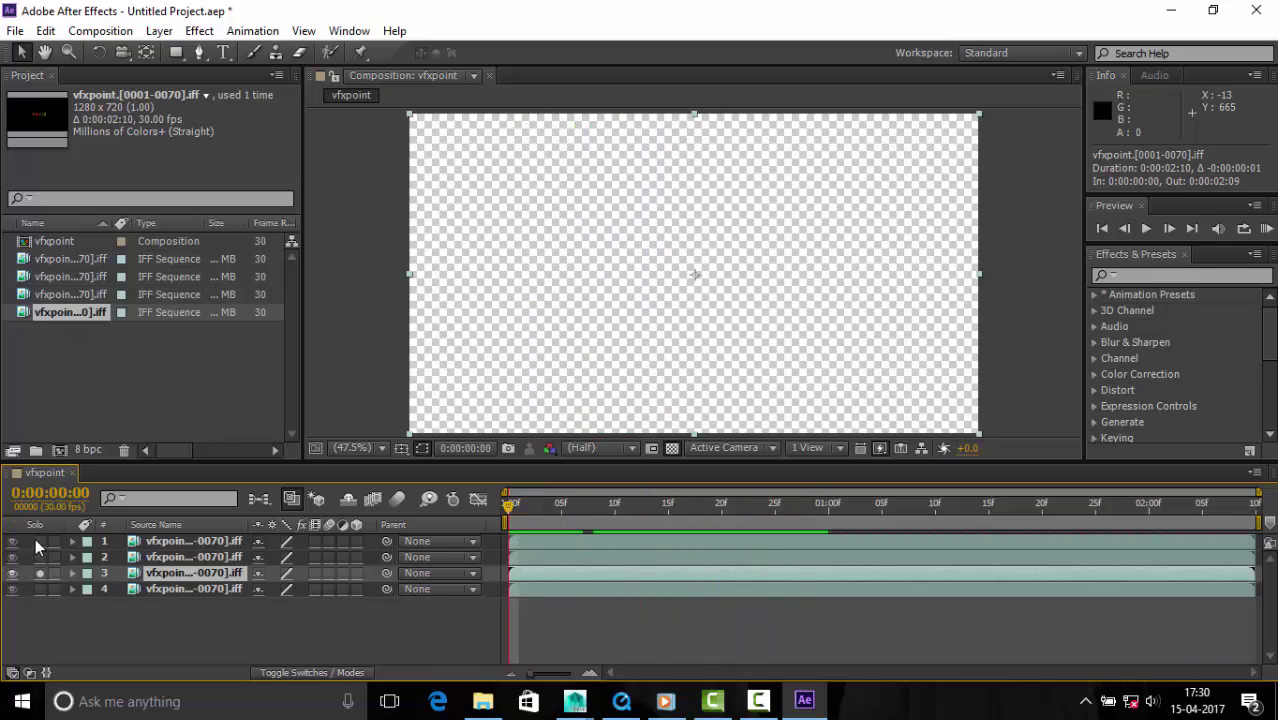
pyautogui.moveTo(505, 507)
pyautogui.mouseDown()
pyautogui.moveTo(687, 507)
pyautogui.moveTo(43, 578)
pyautogui.mouseUp()
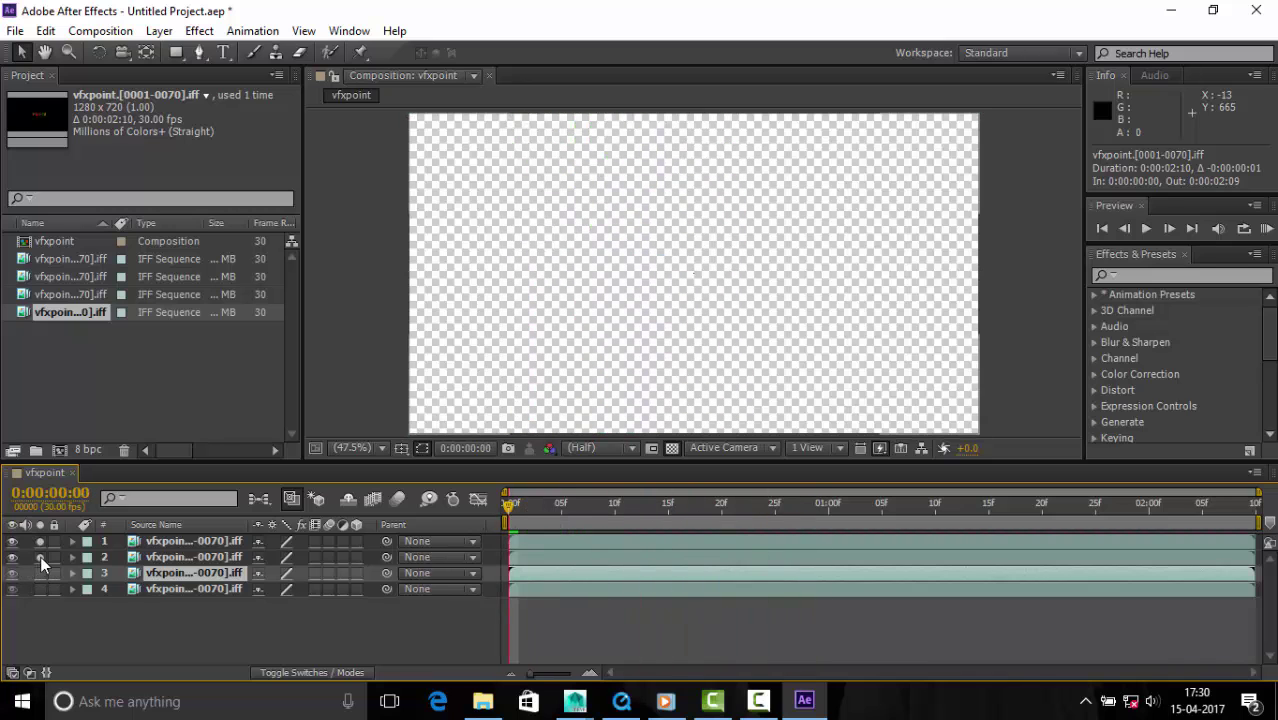
pyautogui.moveTo(511, 509); pyautogui.dragTo(40, 550)
pyautogui.click(40, 557)
pyautogui.click(311, 633)
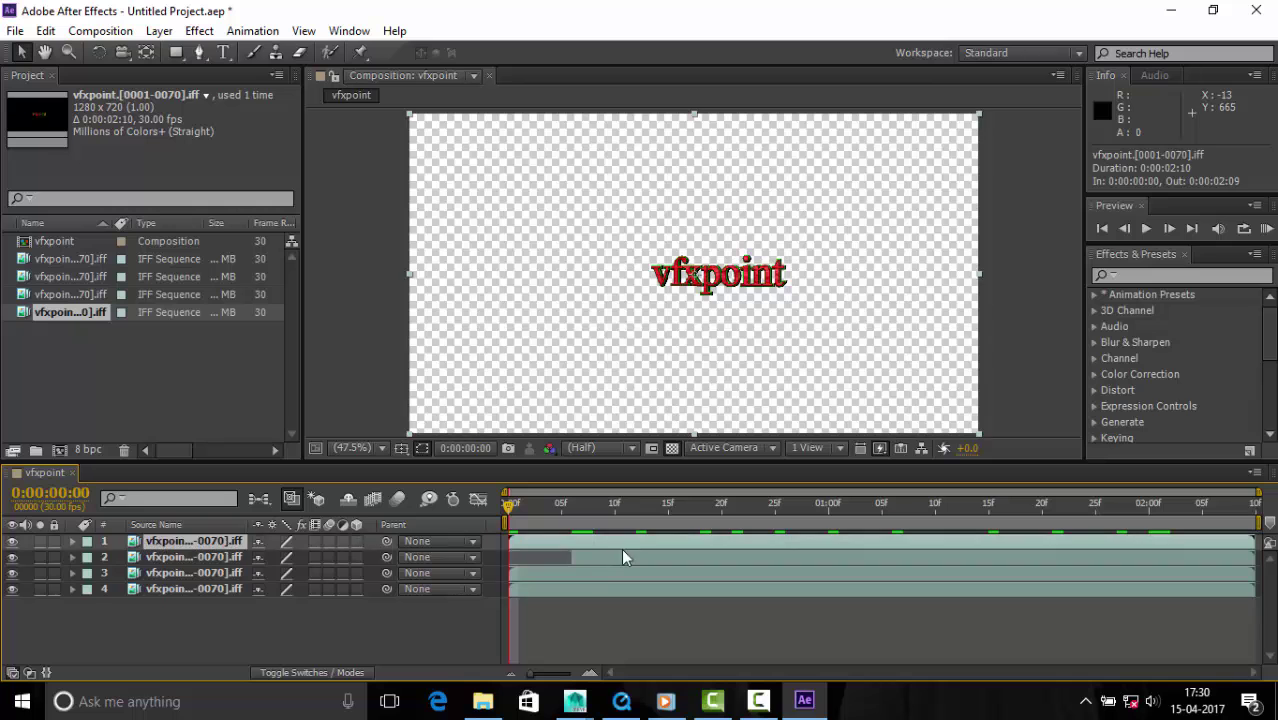
pyautogui.moveTo(613, 557); pyautogui.dragTo(549, 564)
# - Undo layer 2's time shift and hide layers 2 through 4, leaving layer 1 visible
pyautogui.hotkey('ctrl', 'z')
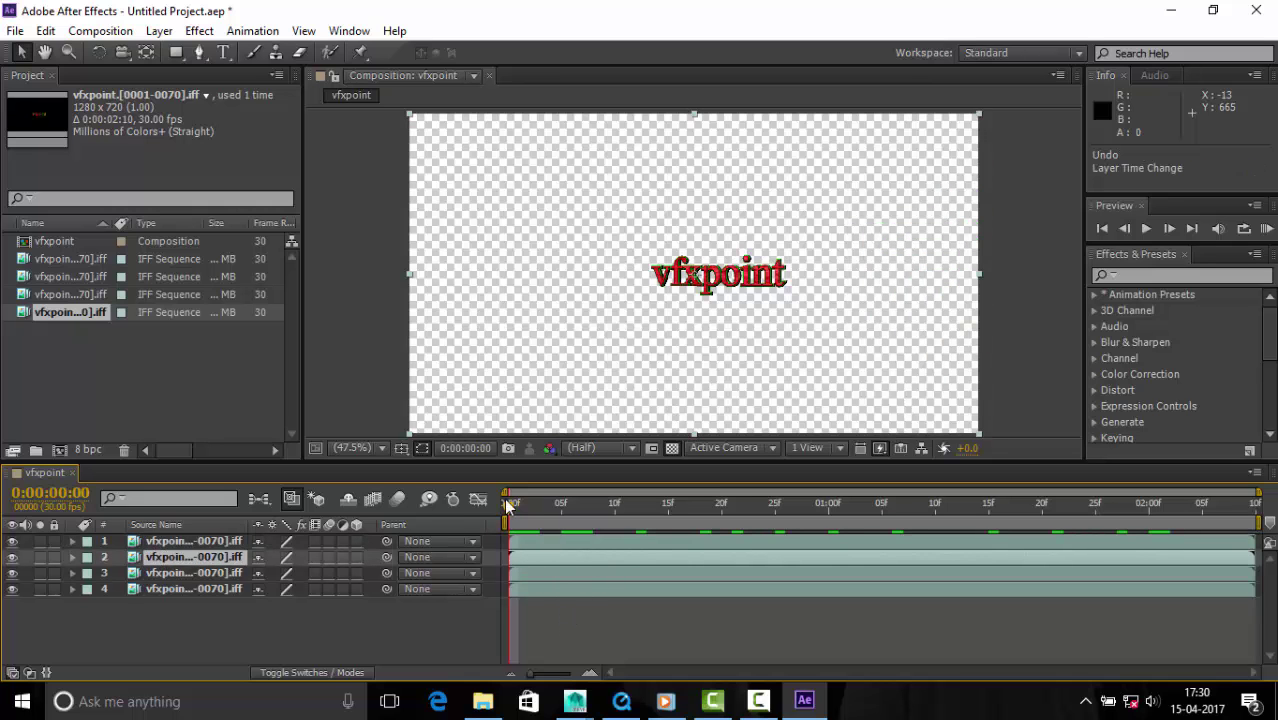
pyautogui.moveTo(511, 505); pyautogui.dragTo(1086, 600)
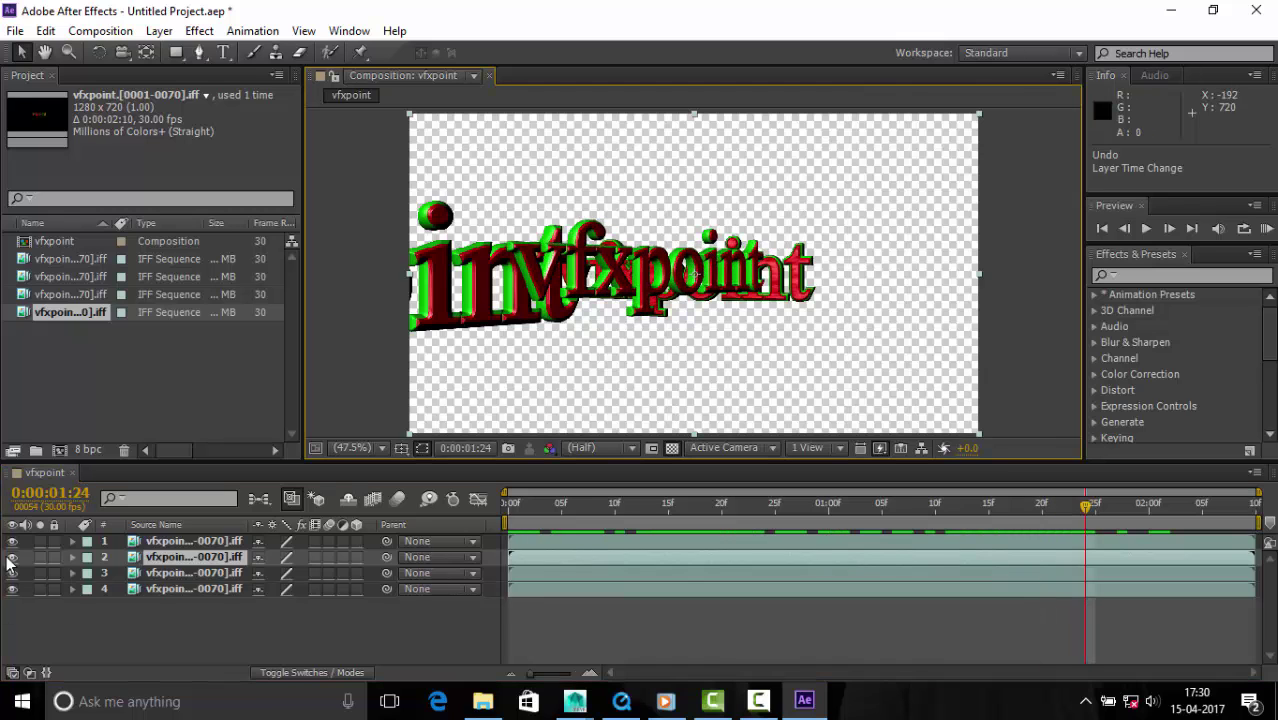
pyautogui.moveTo(12, 557); pyautogui.dragTo(12, 589)
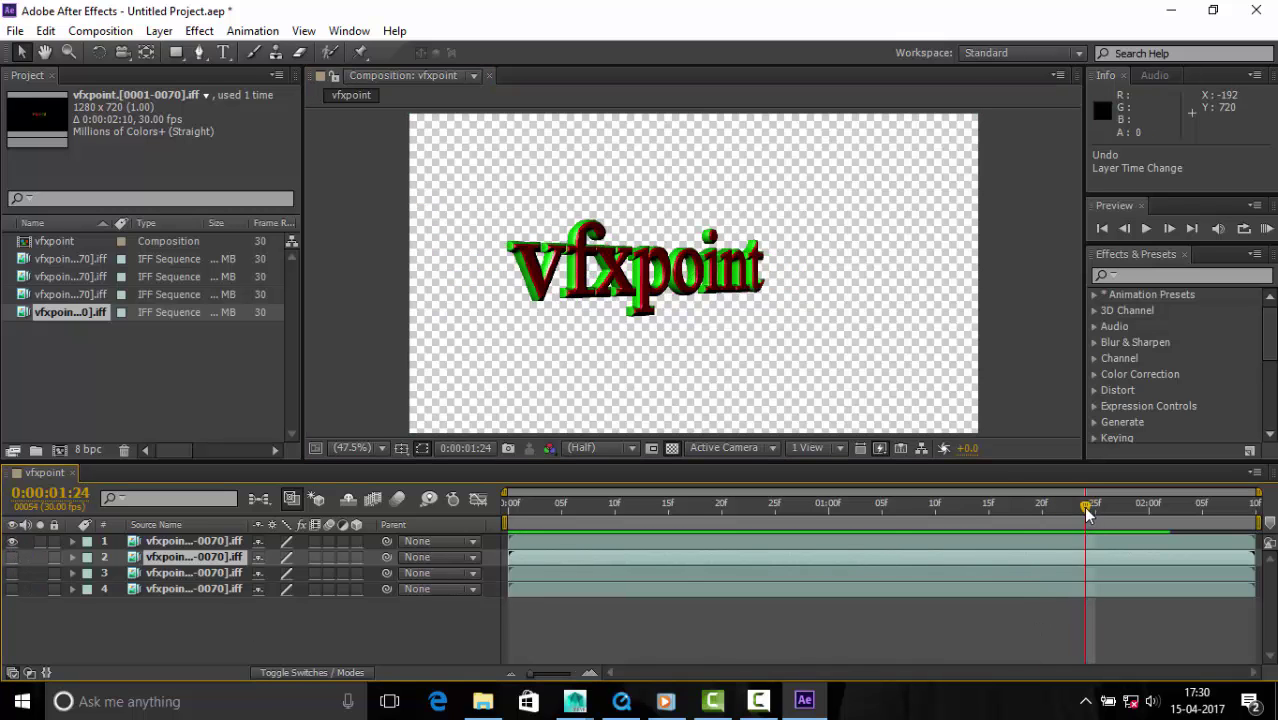
pyautogui.moveTo(1086, 505); pyautogui.dragTo(497, 518)
# - Trim layer 2's out point to about two seconds and confirm the composition settings
pyautogui.moveTo(965, 562)
pyautogui.mouseDown()
pyautogui.moveTo(1129, 589)
pyautogui.moveTo(1043, 583)
pyautogui.moveTo(1151, 585)
pyautogui.mouseUp()
pyautogui.moveTo(1249, 557); pyautogui.dragTo(1150, 557)
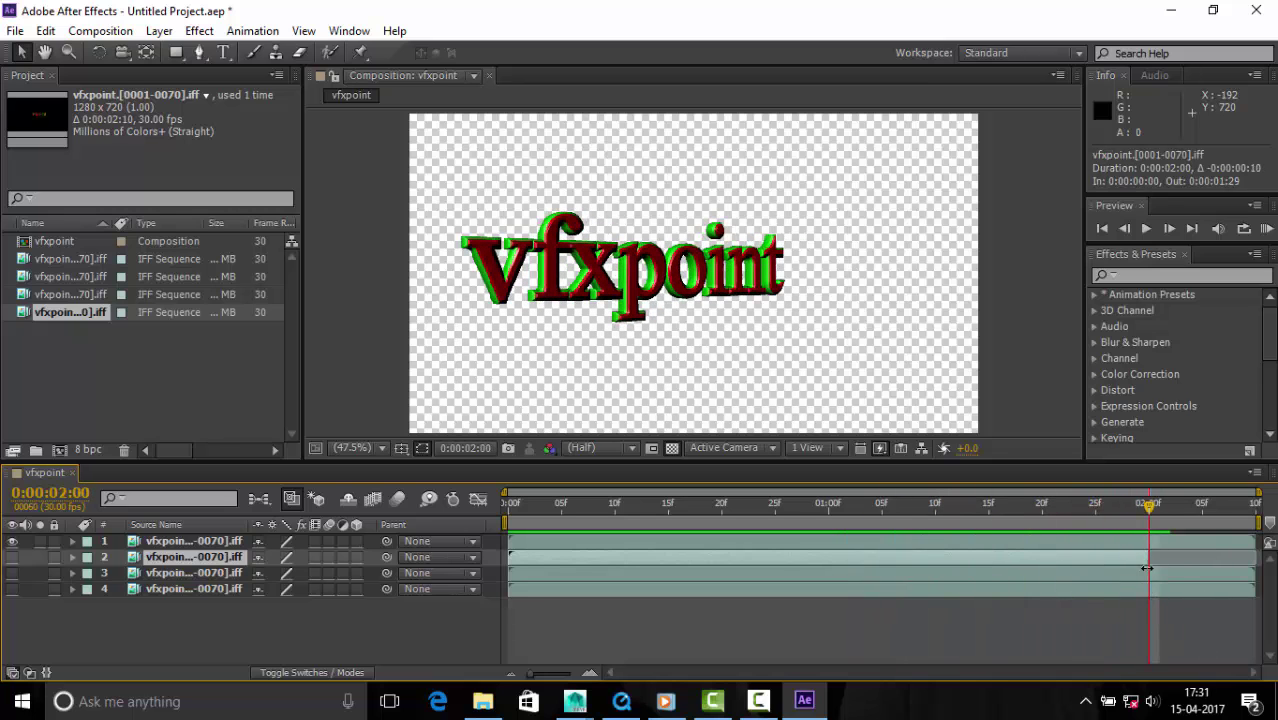
pyautogui.click(1022, 625)
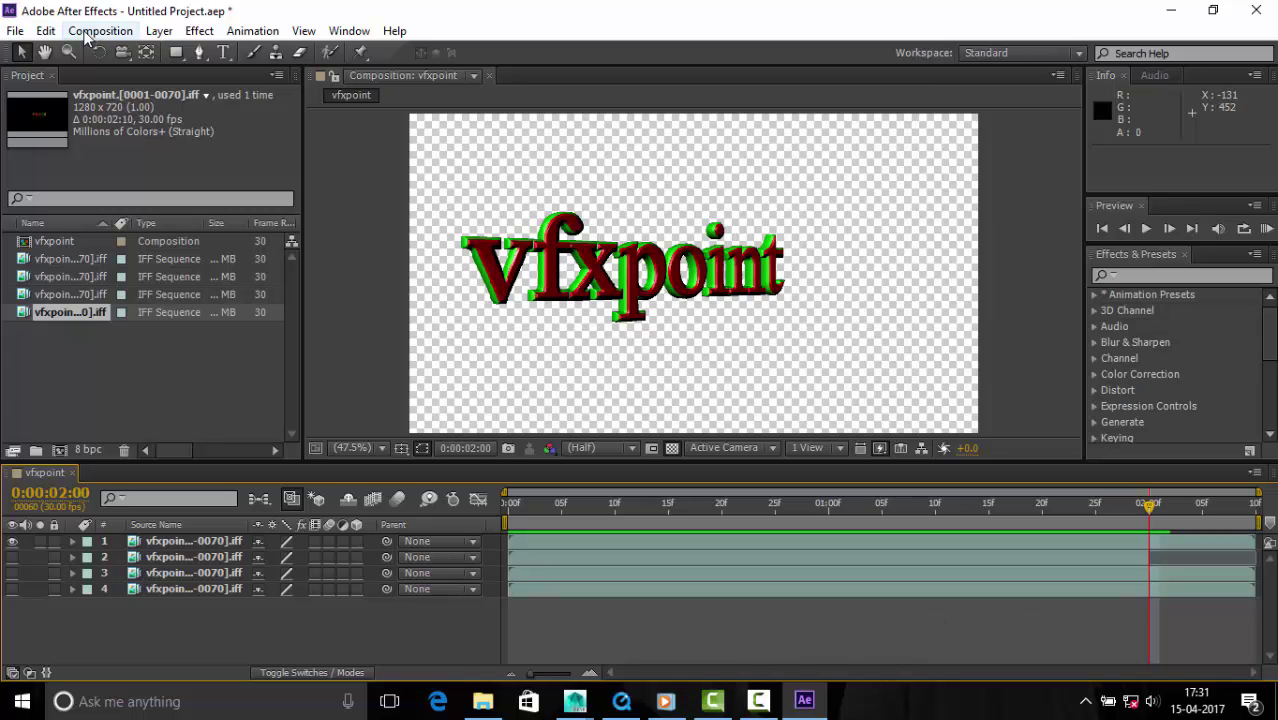
pyautogui.hotkey('ctrl', 'k')
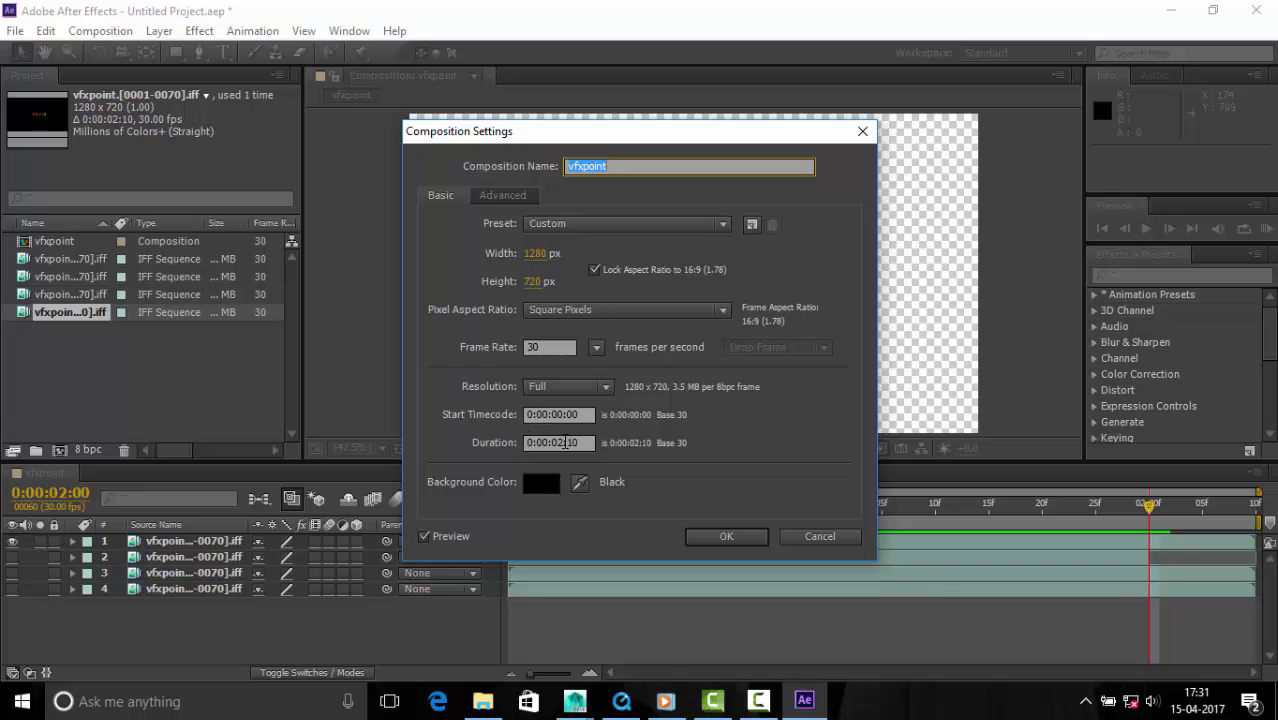
pyautogui.click(741, 535)
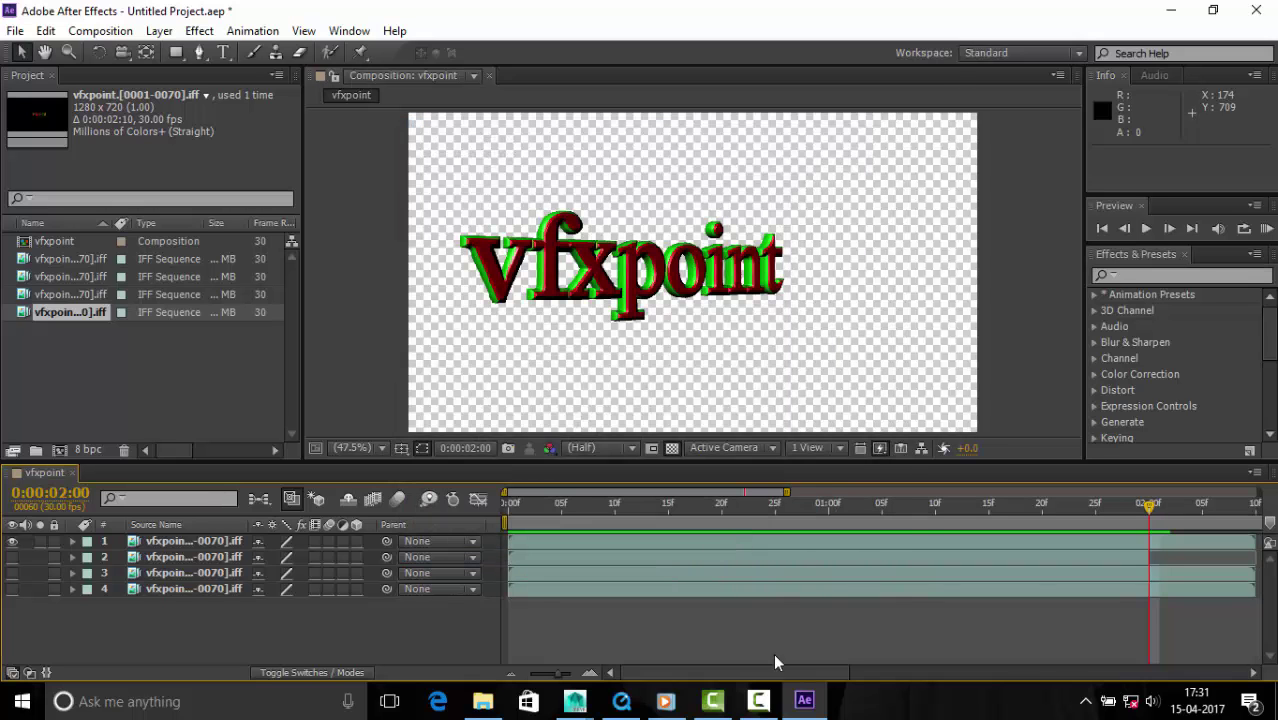
pyautogui.keyDown('alt'); pyautogui.scroll(-5, 801, 614); pyautogui.keyUp('alt')
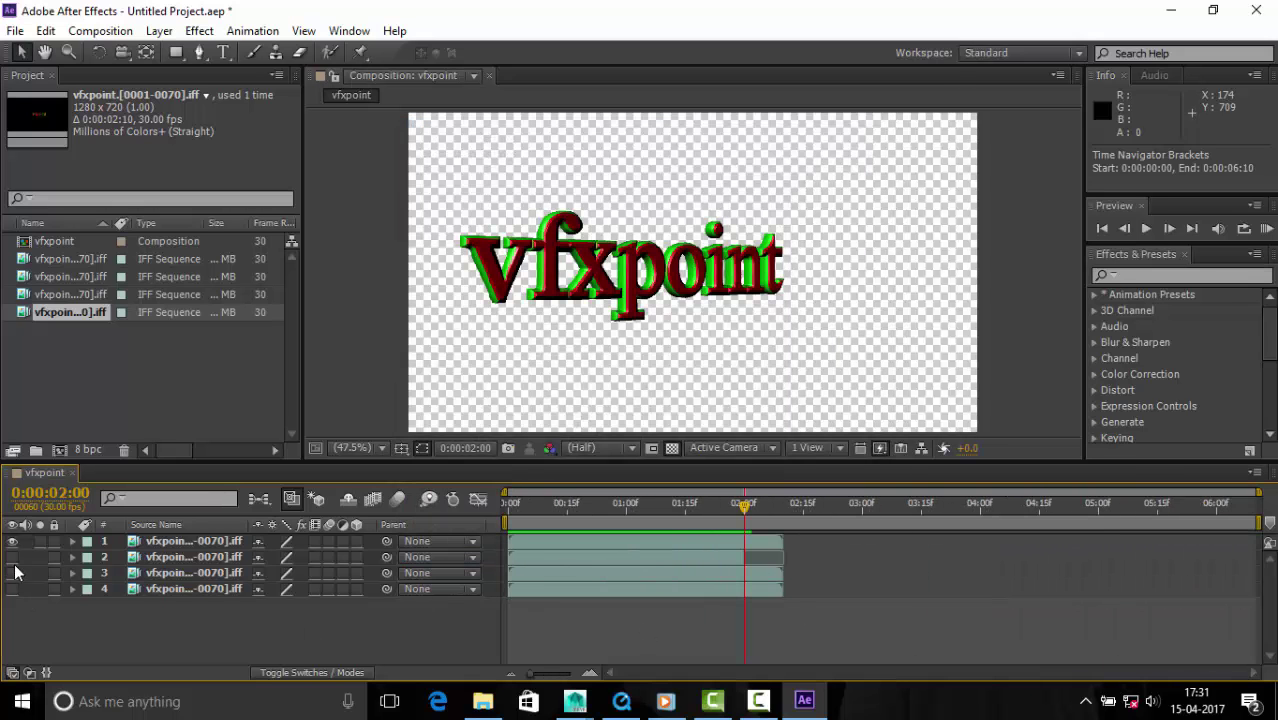
# - Slide layers 2 and 3 later so each starts after the previous layer
pyautogui.moveTo(742, 512)
pyautogui.mouseDown()
pyautogui.moveTo(540, 537)
pyautogui.moveTo(800, 571)
pyautogui.mouseUp()
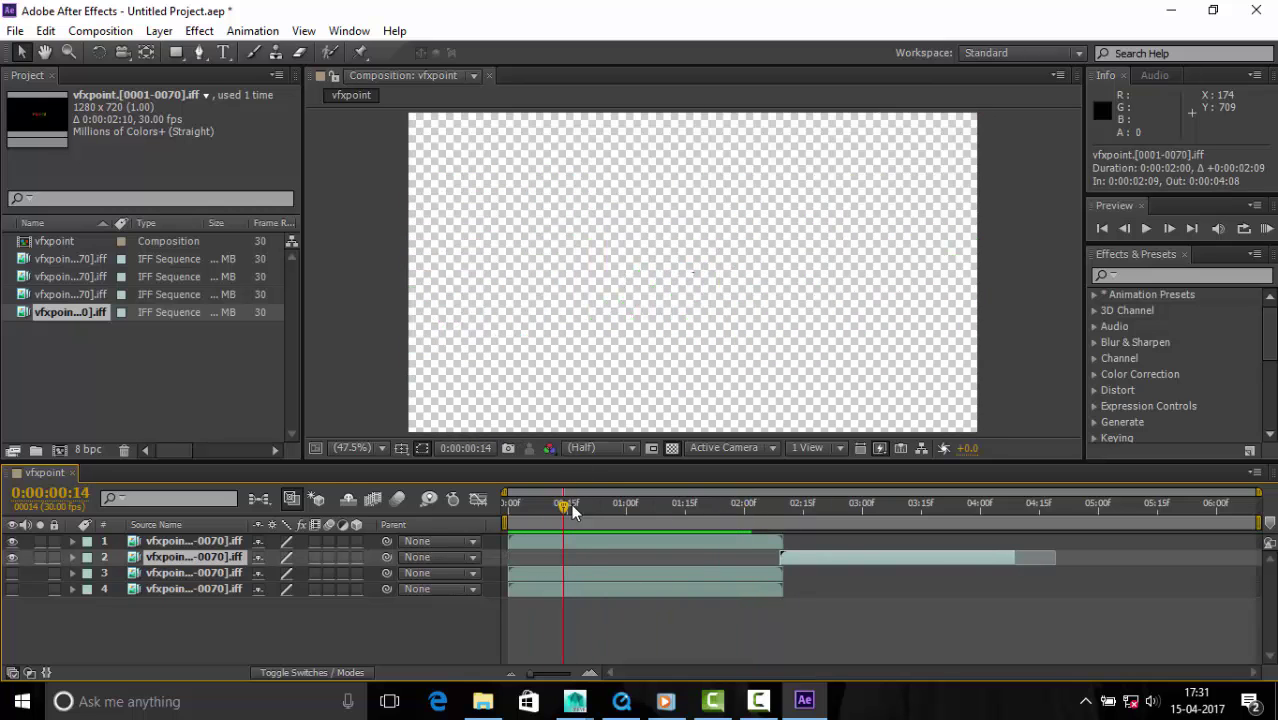
pyautogui.moveTo(571, 504)
pyautogui.mouseDown()
pyautogui.moveTo(797, 528)
pyautogui.moveTo(732, 531)
pyautogui.moveTo(756, 563)
pyautogui.mouseUp()
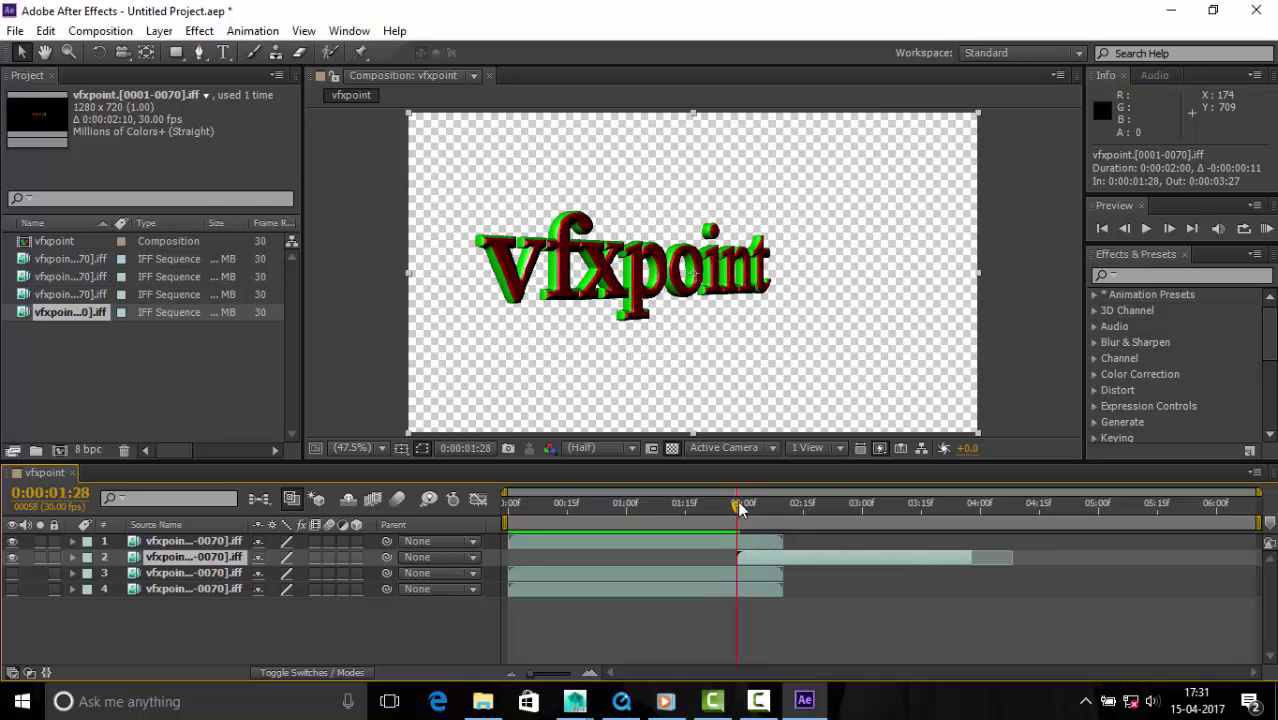
pyautogui.moveTo(740, 510)
pyautogui.mouseDown()
pyautogui.moveTo(847, 535)
pyautogui.moveTo(843, 548)
pyautogui.mouseUp()
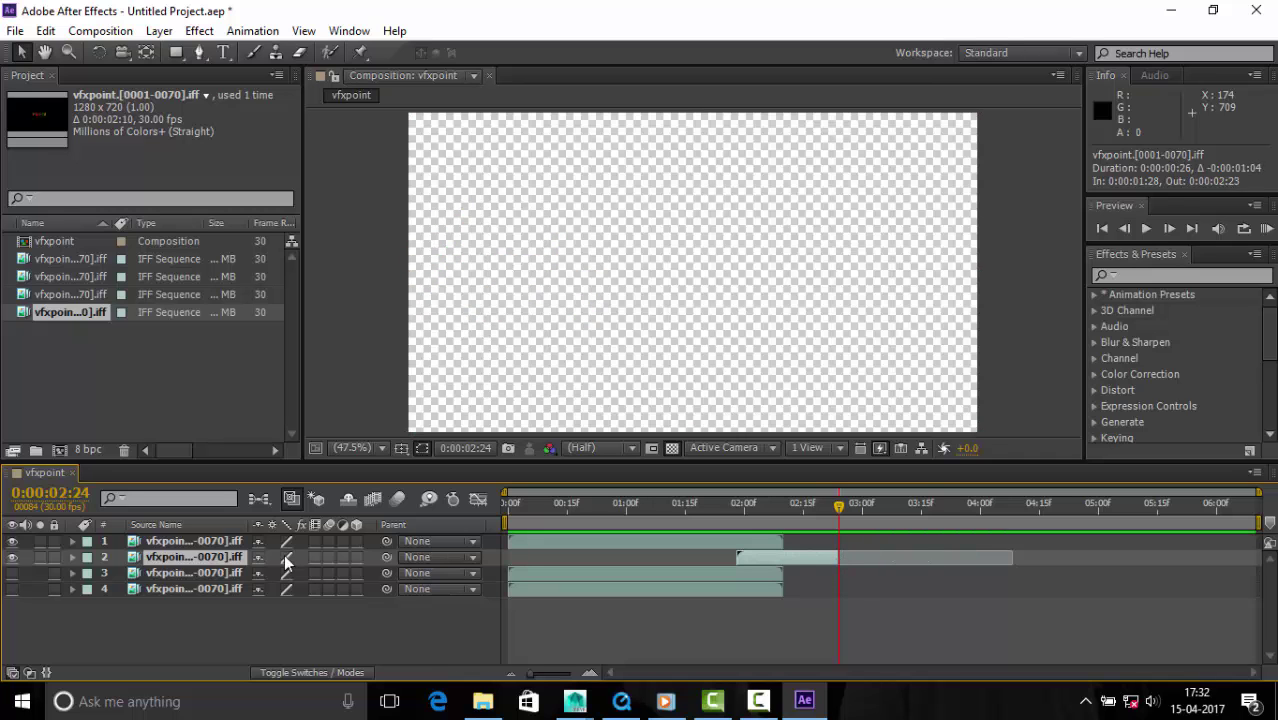
pyautogui.moveTo(520, 583); pyautogui.dragTo(804, 585)
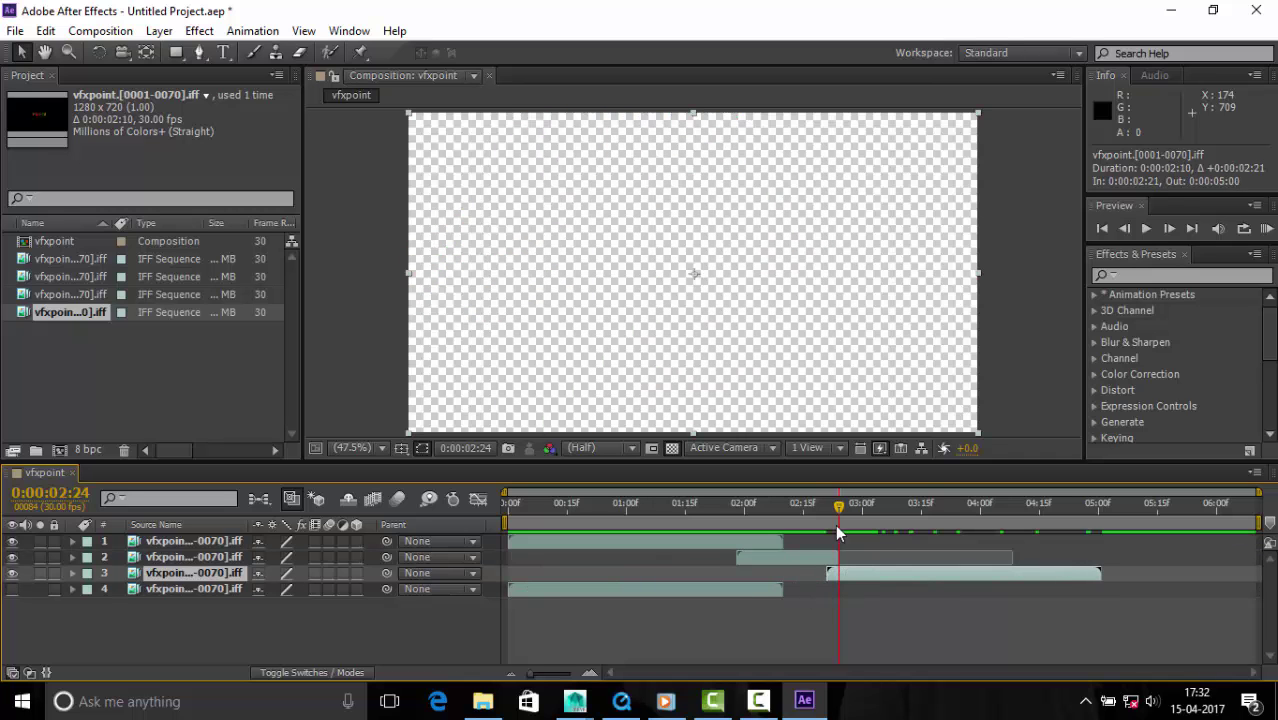
pyautogui.moveTo(835, 520)
pyautogui.mouseDown()
pyautogui.moveTo(715, 510)
pyautogui.moveTo(860, 543)
pyautogui.moveTo(841, 549)
pyautogui.moveTo(843, 574)
pyautogui.moveTo(856, 541)
pyautogui.moveTo(747, 523)
pyautogui.moveTo(882, 551)
pyautogui.moveTo(693, 556)
pyautogui.moveTo(921, 575)
pyautogui.moveTo(904, 581)
pyautogui.mouseUp()
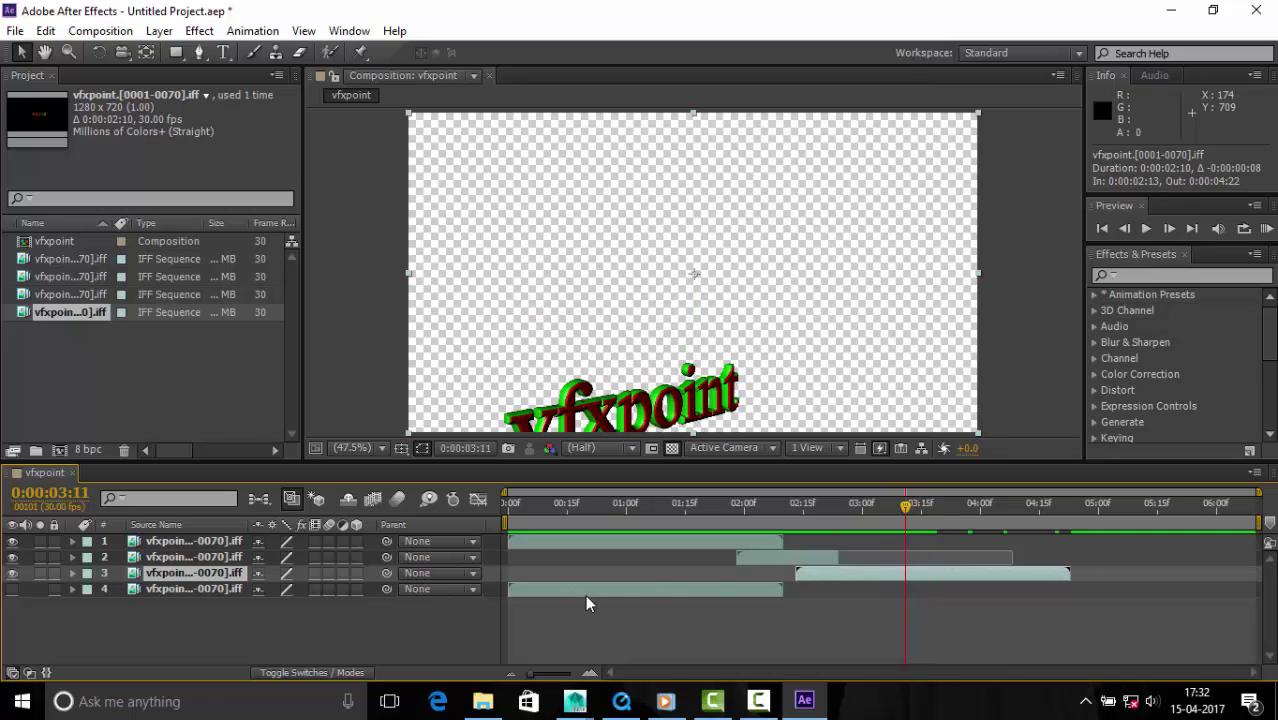
# - Shift layer 4 to start at 0:00:03:09 and scrub through the staggered sequence
pyautogui.moveTo(585, 592); pyautogui.dragTo(938, 612)
pyautogui.moveTo(906, 512); pyautogui.dragTo(954, 545)
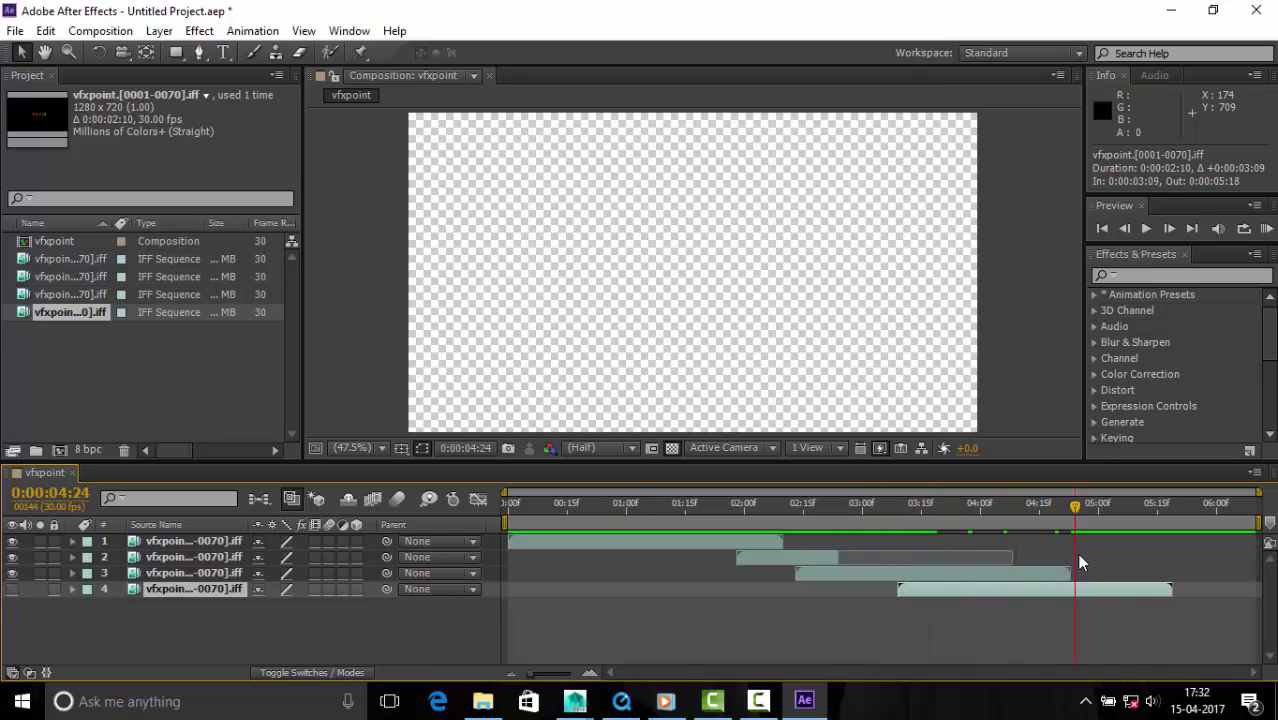
pyautogui.moveTo(1168, 578)
pyautogui.mouseDown()
pyautogui.moveTo(917, 580)
pyautogui.moveTo(1033, 607)
pyautogui.moveTo(797, 590)
pyautogui.moveTo(996, 588)
pyautogui.moveTo(1164, 608)
pyautogui.moveTo(968, 606)
pyautogui.moveTo(1147, 617)
pyautogui.moveTo(1076, 610)
pyautogui.moveTo(1076, 594)
pyautogui.mouseUp()
pyautogui.moveTo(1080, 513); pyautogui.dragTo(508, 518)
pyautogui.press('`')
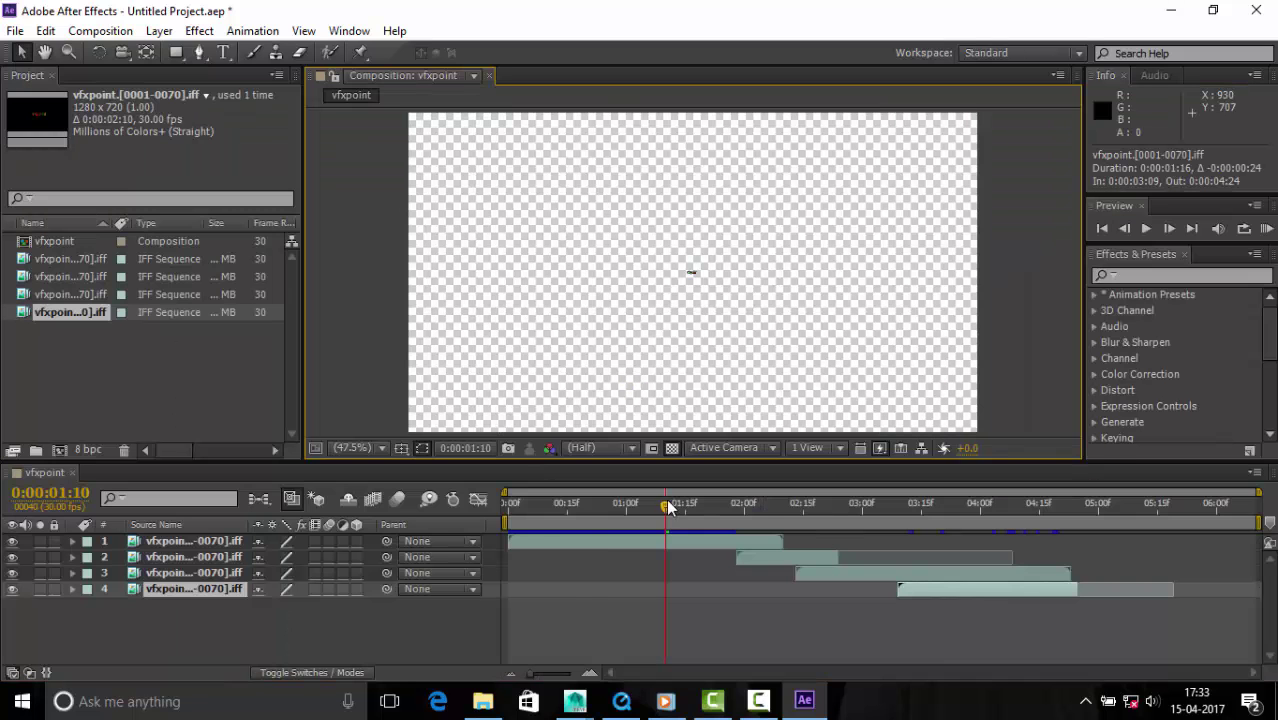
pyautogui.moveTo(533, 524); pyautogui.dragTo(1076, 542)
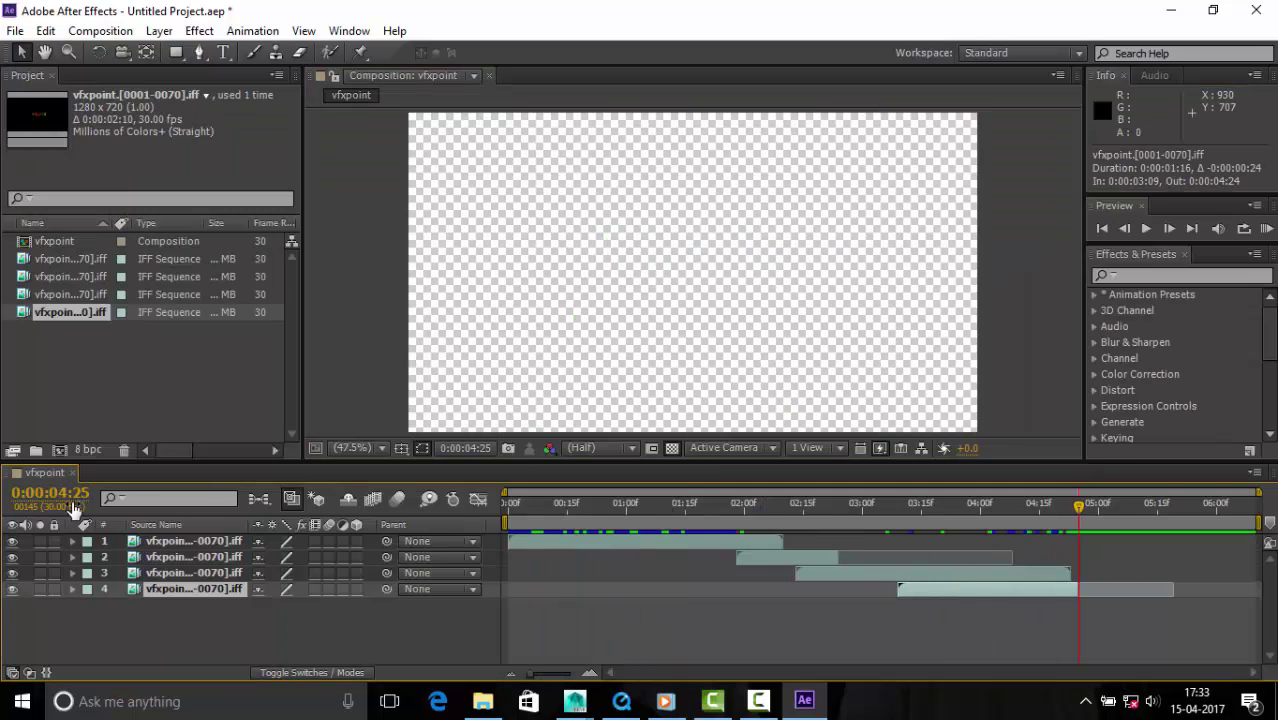
# - Create a Deep Lime Green solid and drag it to the bottom of the layer stack
pyautogui.hotkey('ctrl', 'k')
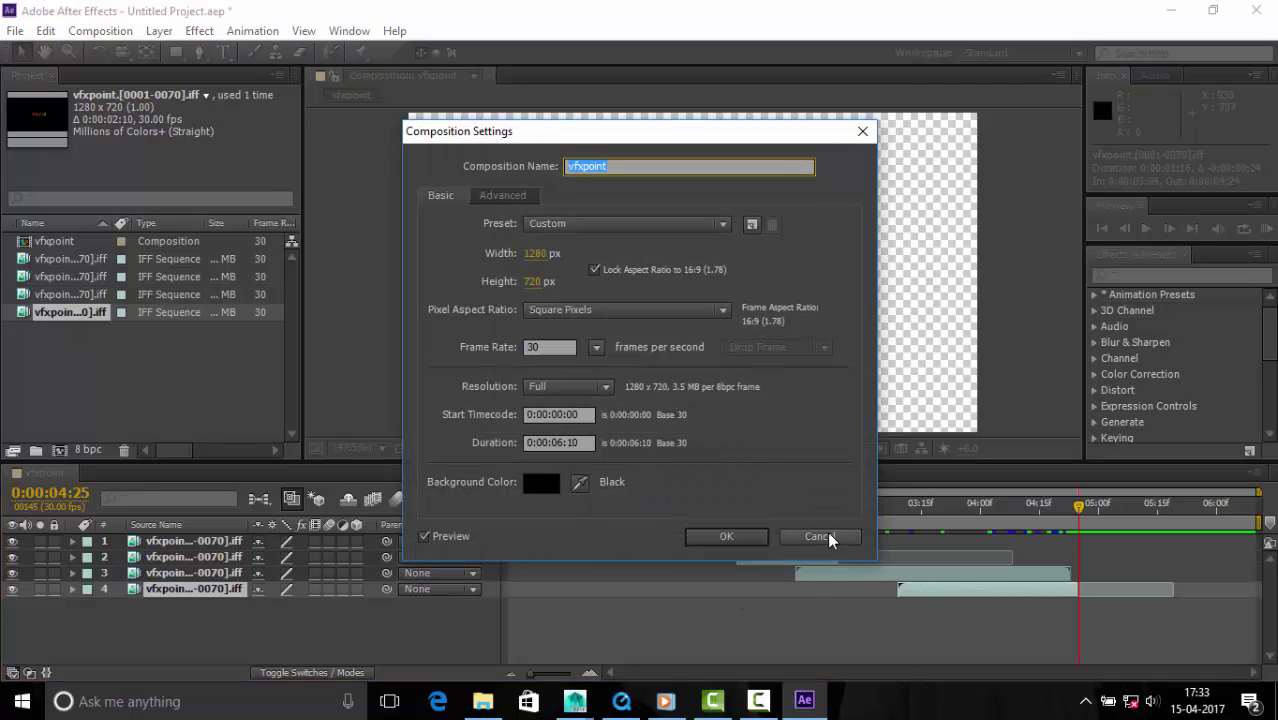
pyautogui.click(829, 537)
pyautogui.rightClick(436, 622)
pyautogui.click(750, 474)
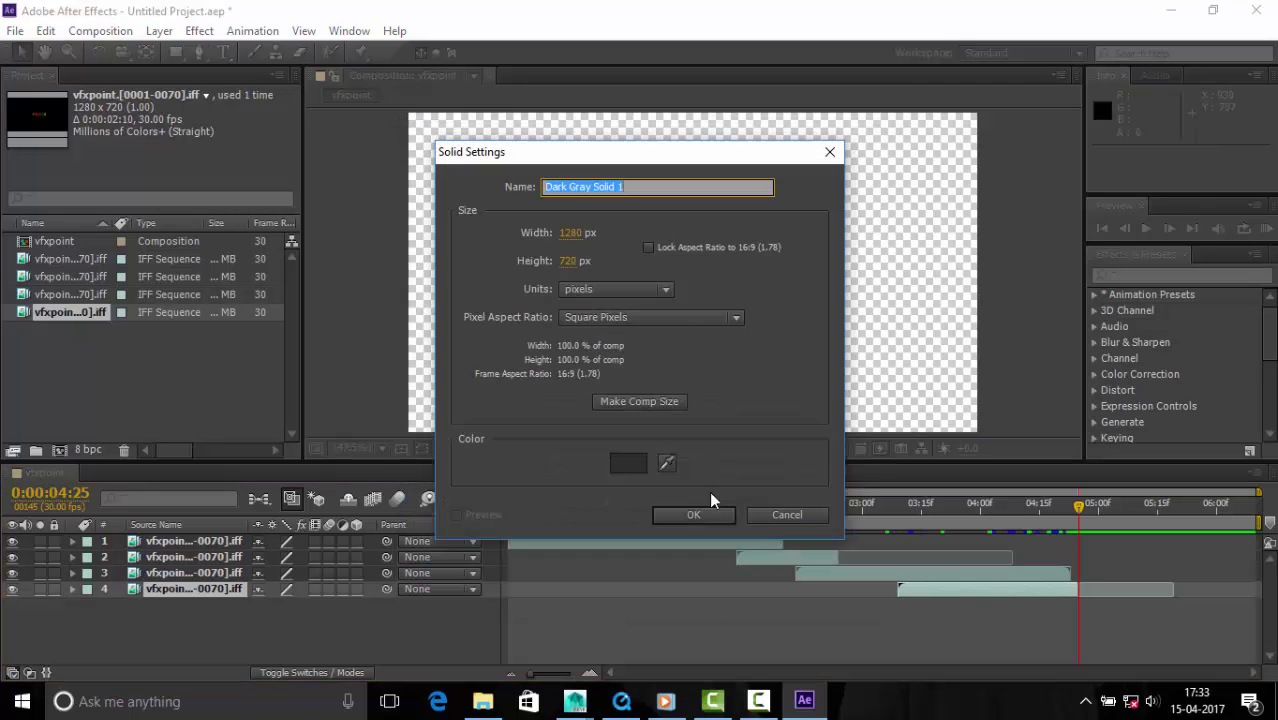
pyautogui.click(629, 463)
pyautogui.click(677, 410)
pyautogui.click(592, 379)
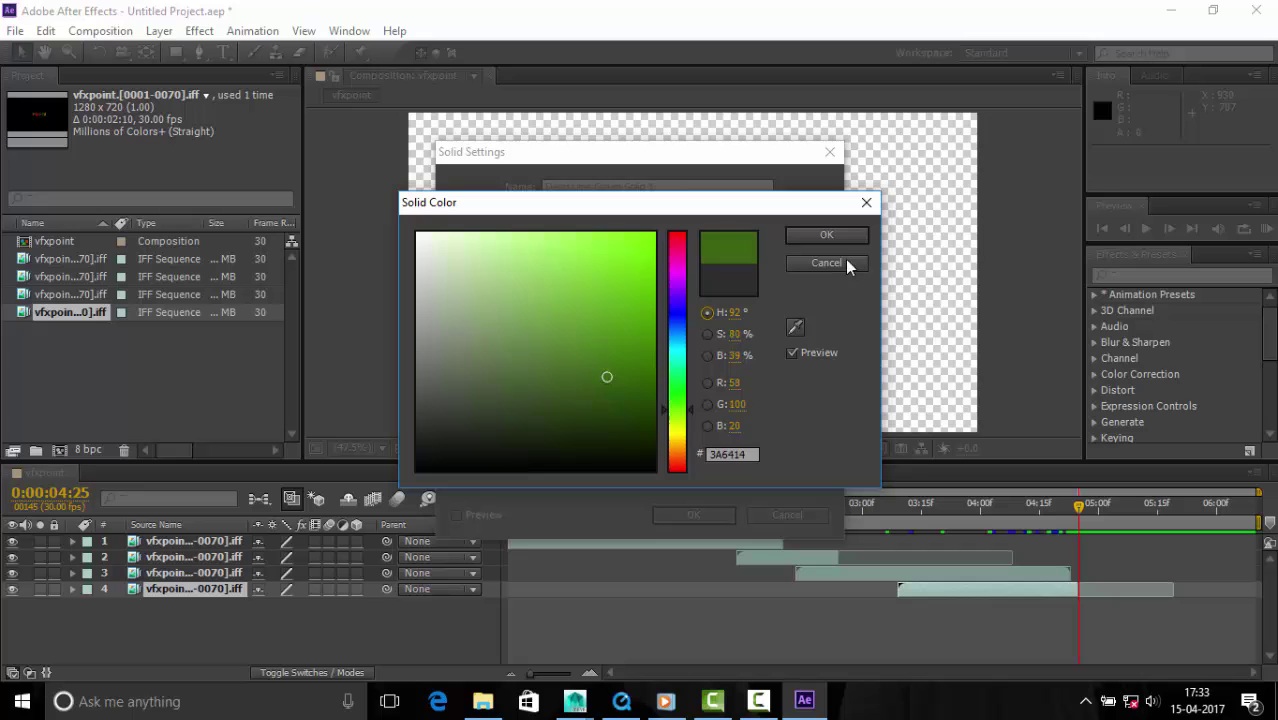
pyautogui.click(826, 235)
pyautogui.click(693, 514)
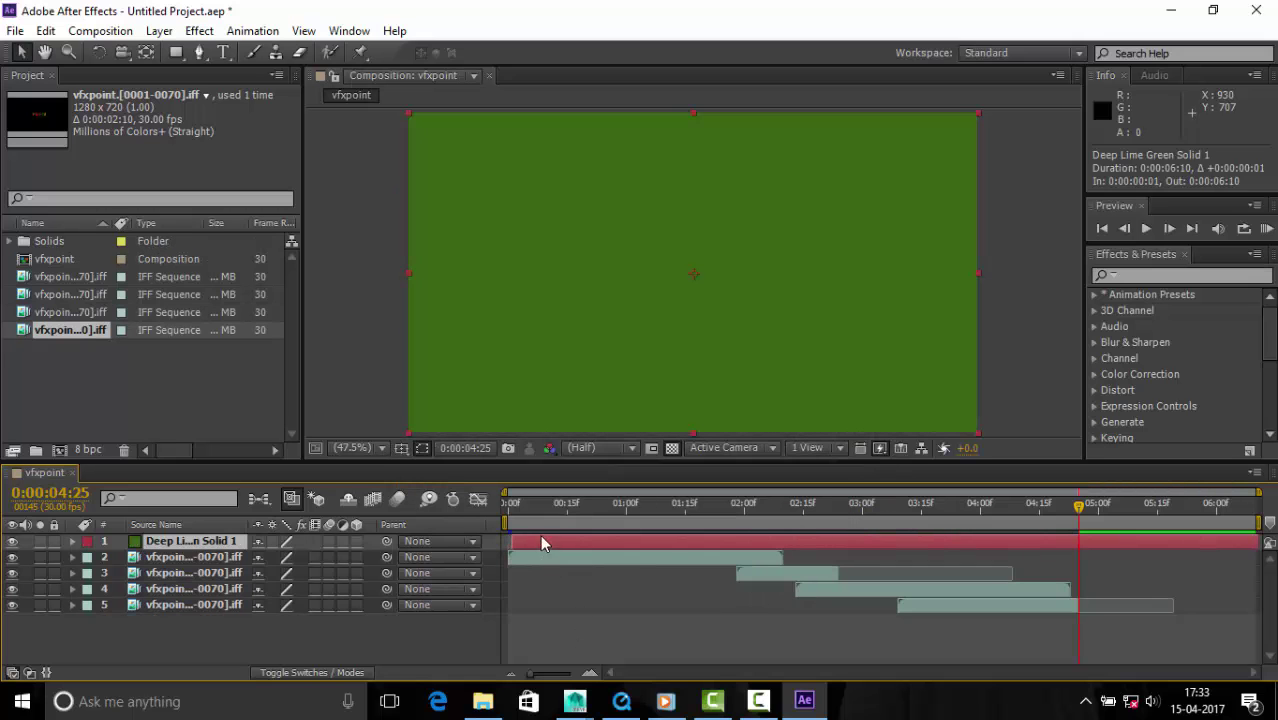
pyautogui.moveTo(153, 555); pyautogui.dragTo(262, 650)
pyautogui.moveTo(1080, 510)
pyautogui.mouseDown()
pyautogui.moveTo(604, 555)
pyautogui.moveTo(838, 565)
pyautogui.moveTo(1119, 604)
pyautogui.moveTo(557, 583)
pyautogui.moveTo(876, 582)
pyautogui.moveTo(1098, 602)
pyautogui.moveTo(1073, 594)
pyautogui.mouseUp()
# - Select layer 4 and zoom the timeline in around frame 0:00:04:24
pyautogui.click(1064, 594)
pyautogui.click(1064, 591)
pyautogui.press('=')
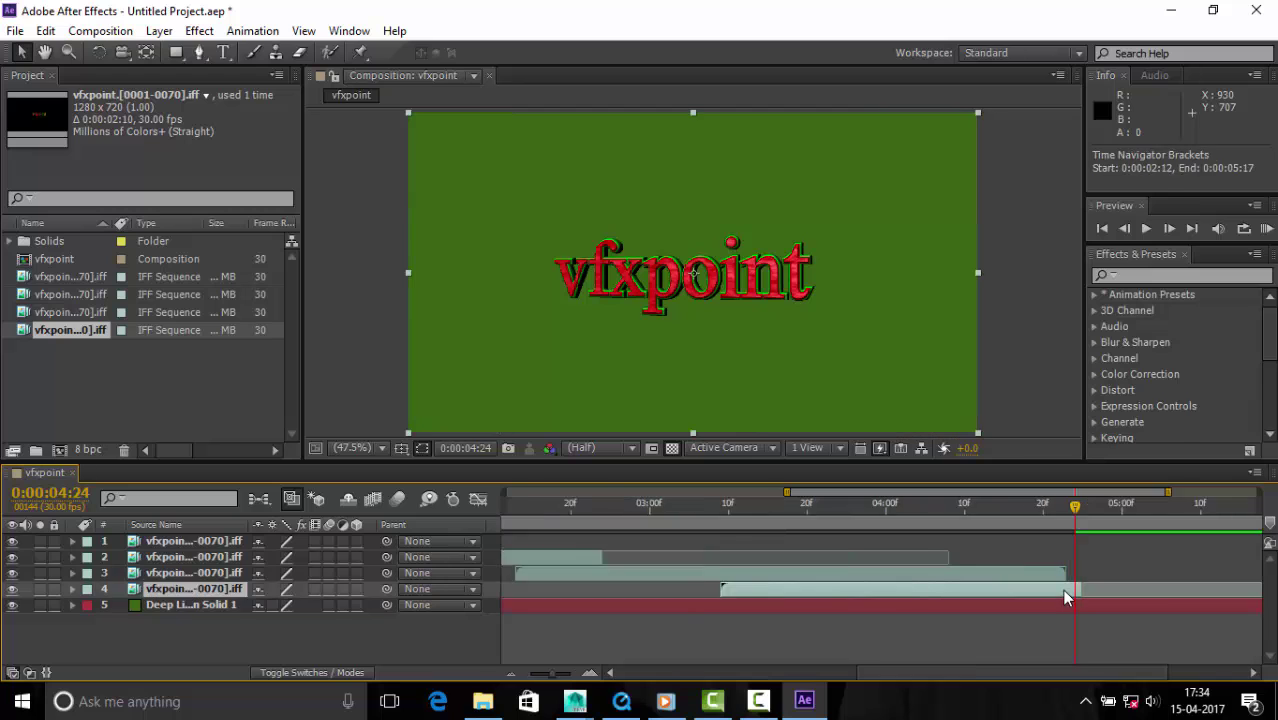
pyautogui.press('=')
pyautogui.hotkey('ctrl', 'z')
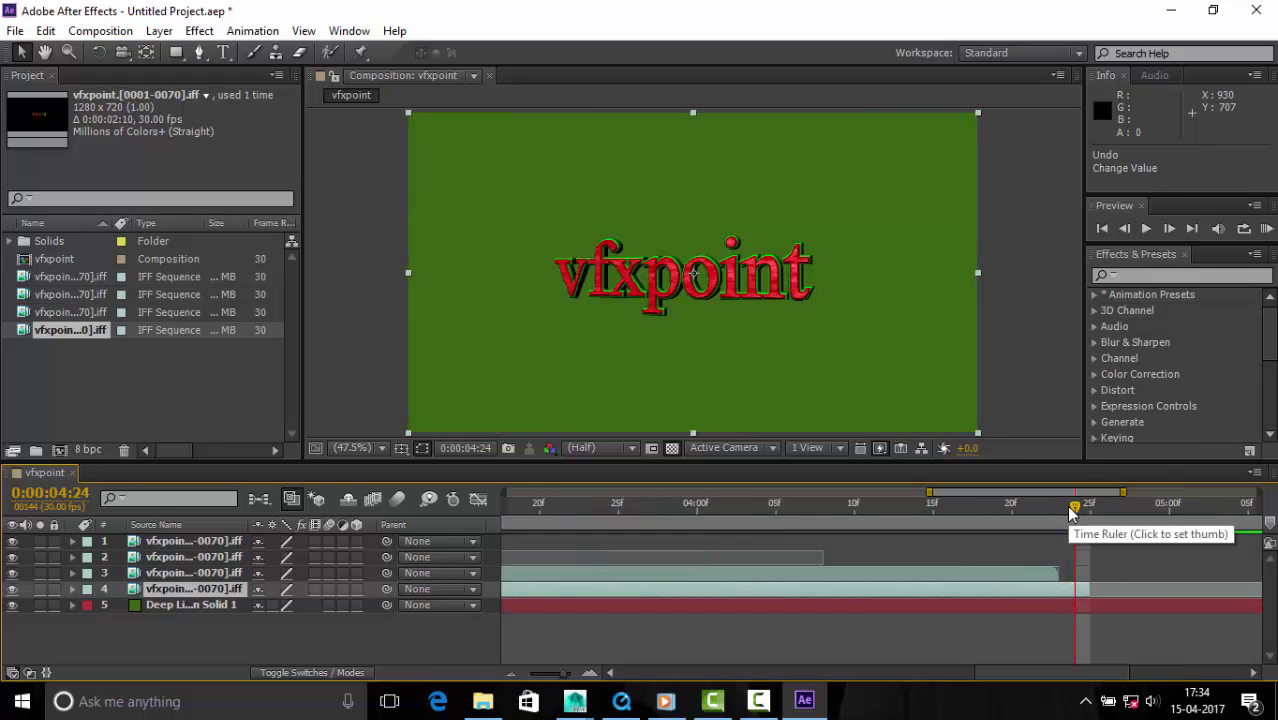
pyautogui.moveTo(1073, 510)
pyautogui.mouseDown()
pyautogui.moveTo(1092, 510)
pyautogui.moveTo(1073, 510)
pyautogui.mouseUp()
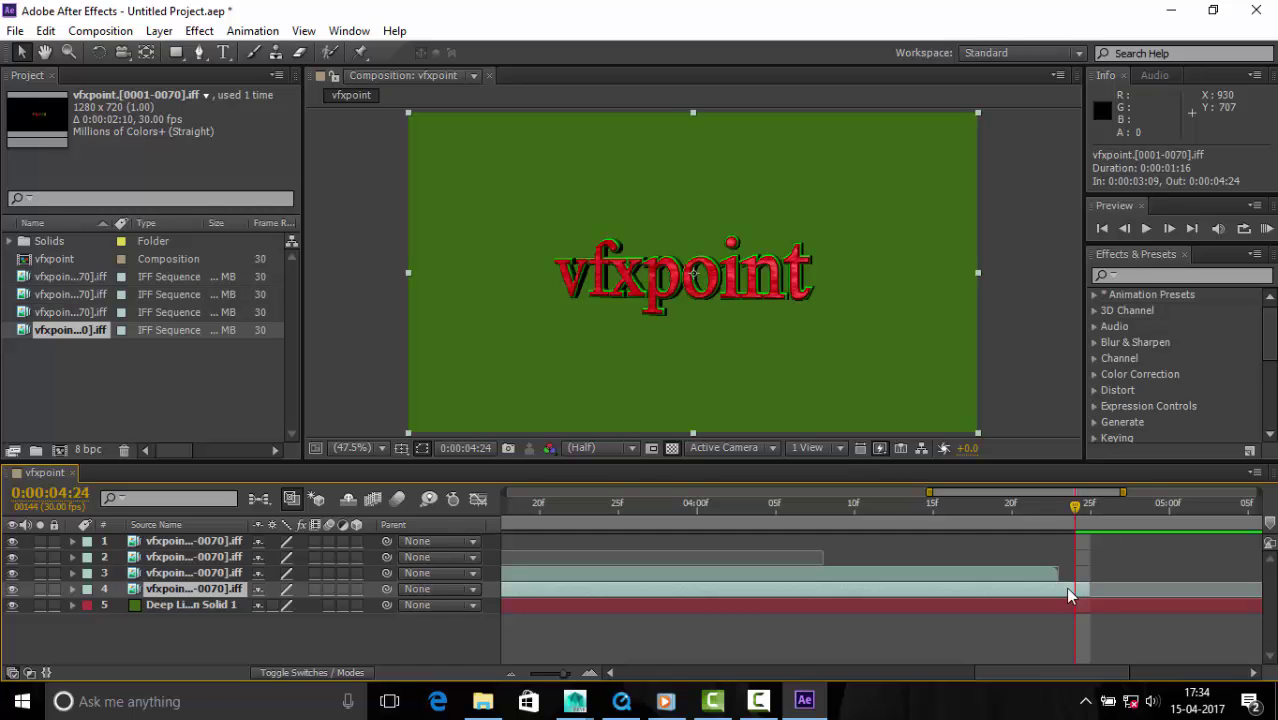
# - Queue the current frame to save as vfxpoint (0-00-04-24).psd, then return to the timeline
pyautogui.click(159, 31)
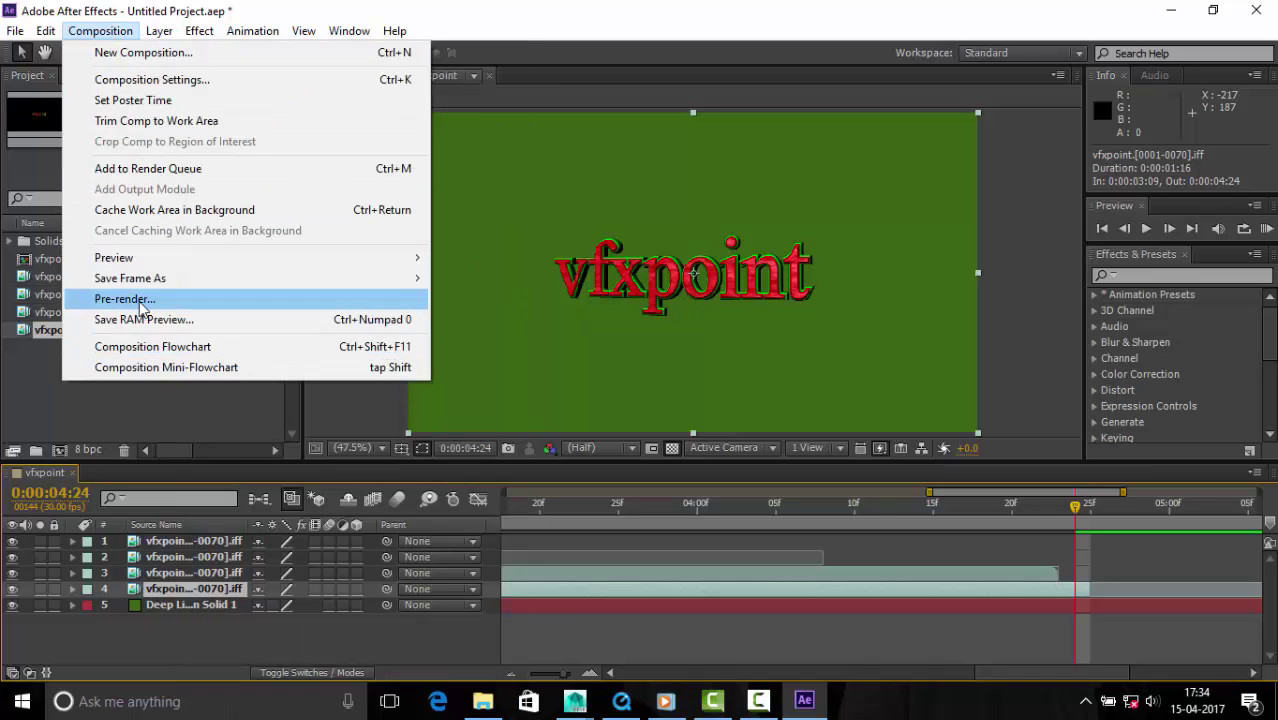
pyautogui.click(464, 277)
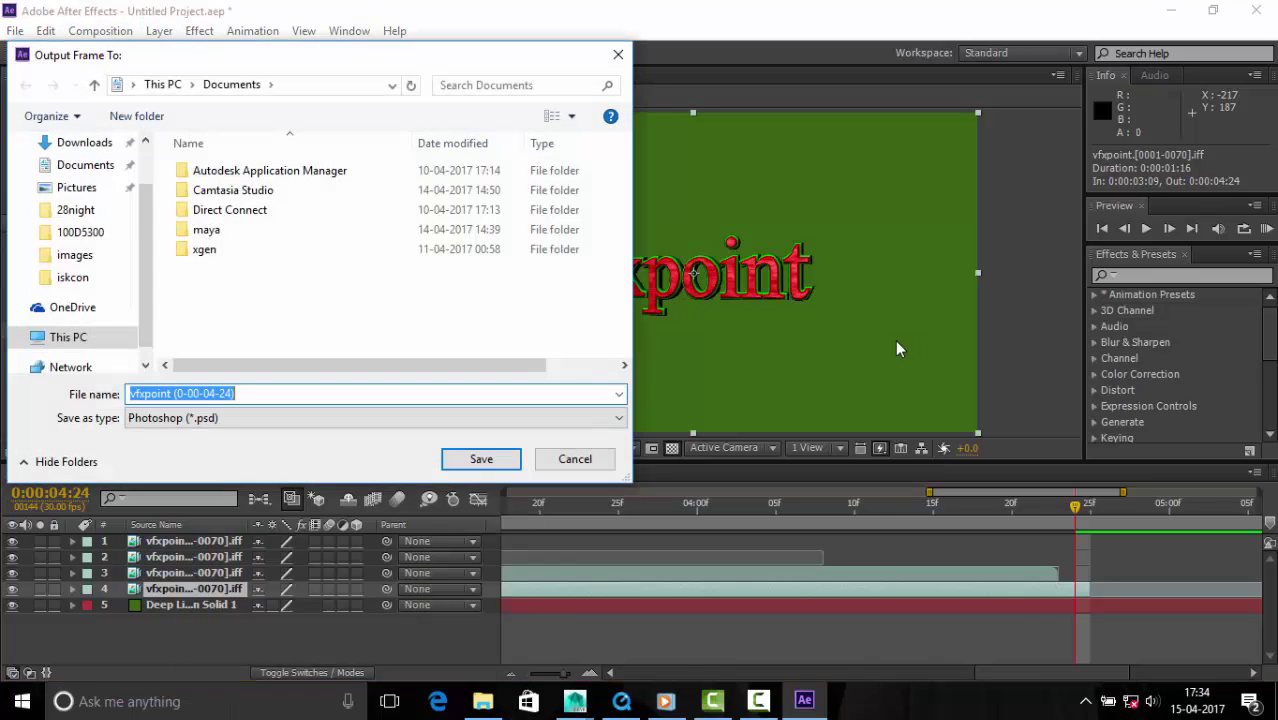
pyautogui.scroll(1, 143, 218)
pyautogui.click(80, 178)
pyautogui.click(481, 459)
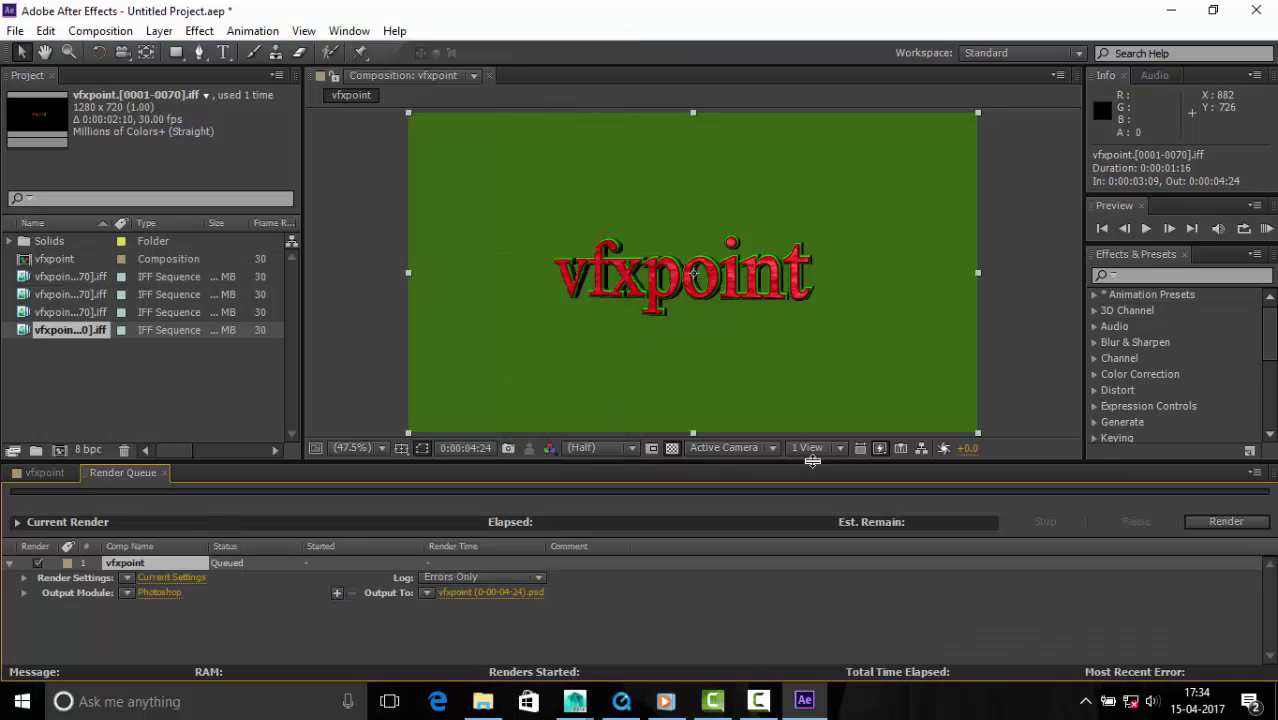
pyautogui.click(55, 473)
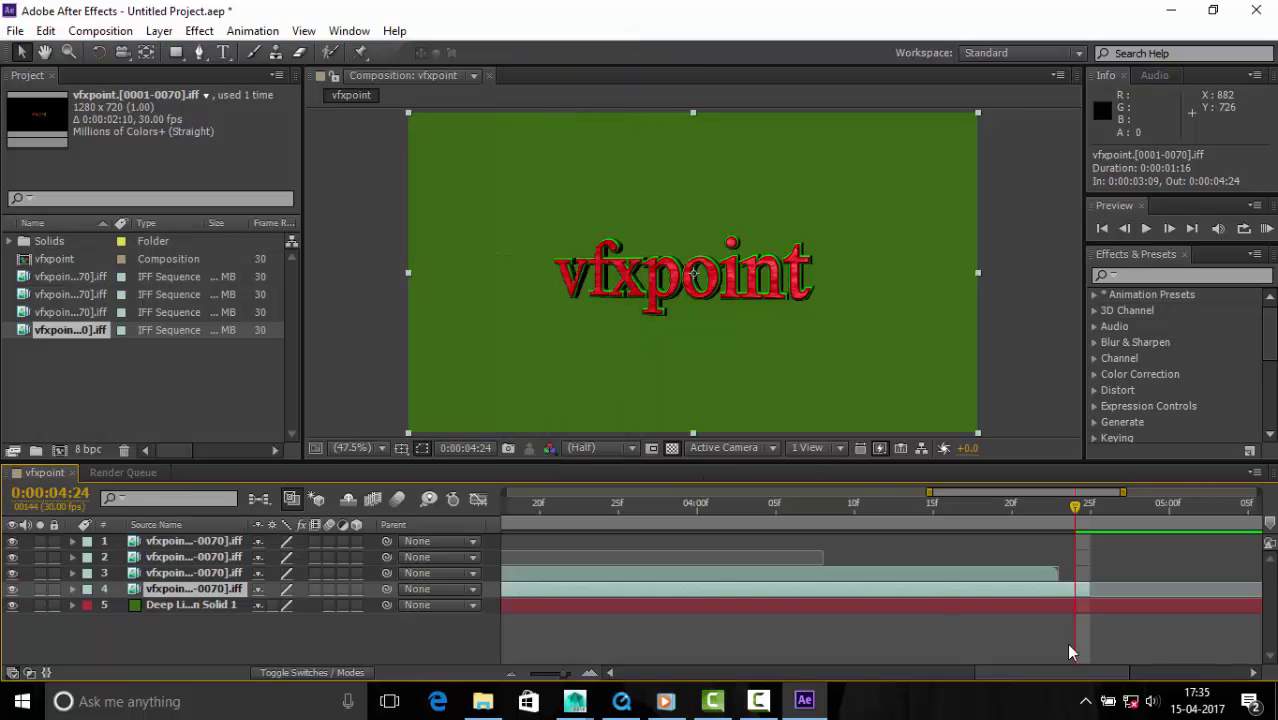
# - Enable time remapping on layer 4 and split it at the current time
pyautogui.rightClick(1078, 590)
pyautogui.moveTo(1021, 183)
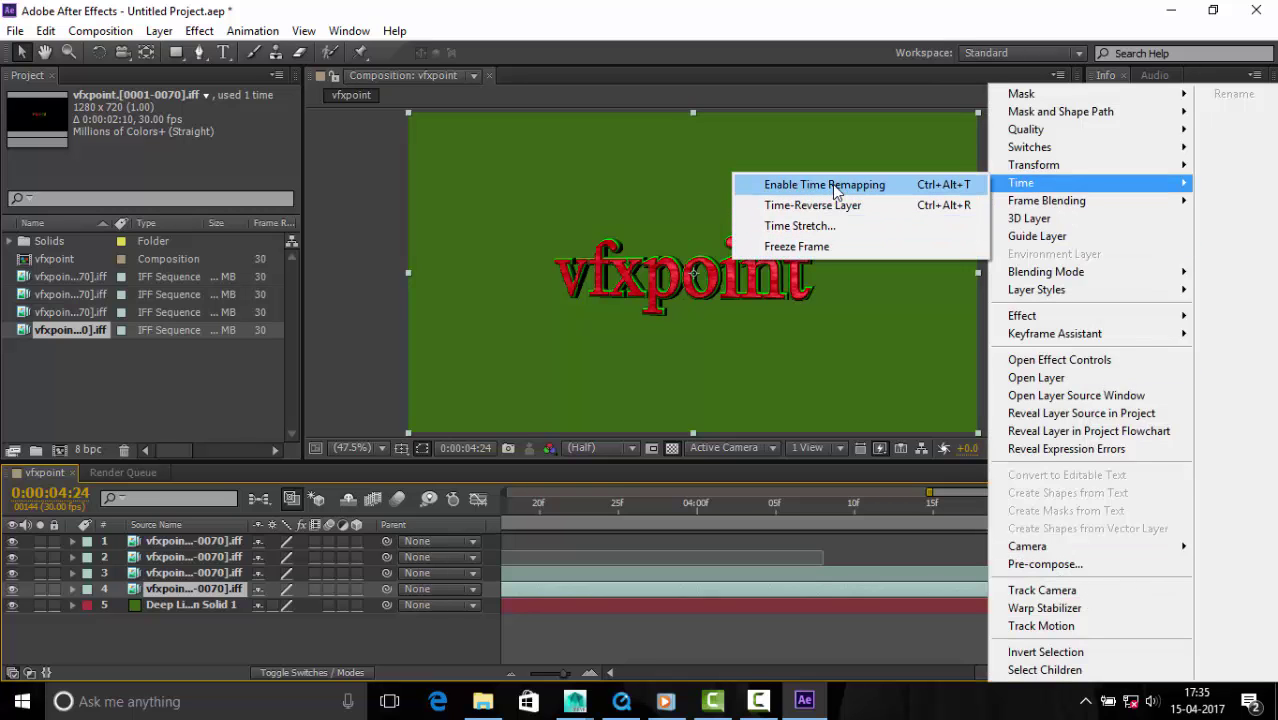
pyautogui.click(836, 186)
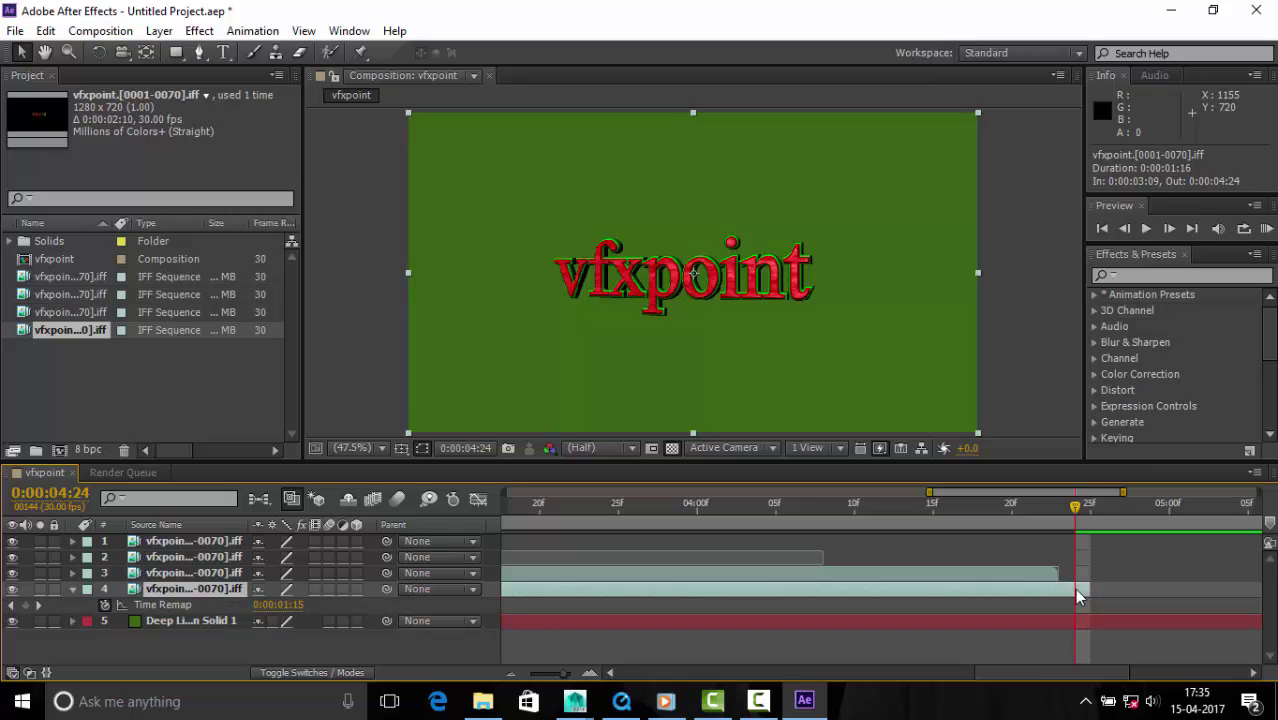
pyautogui.click(160, 31)
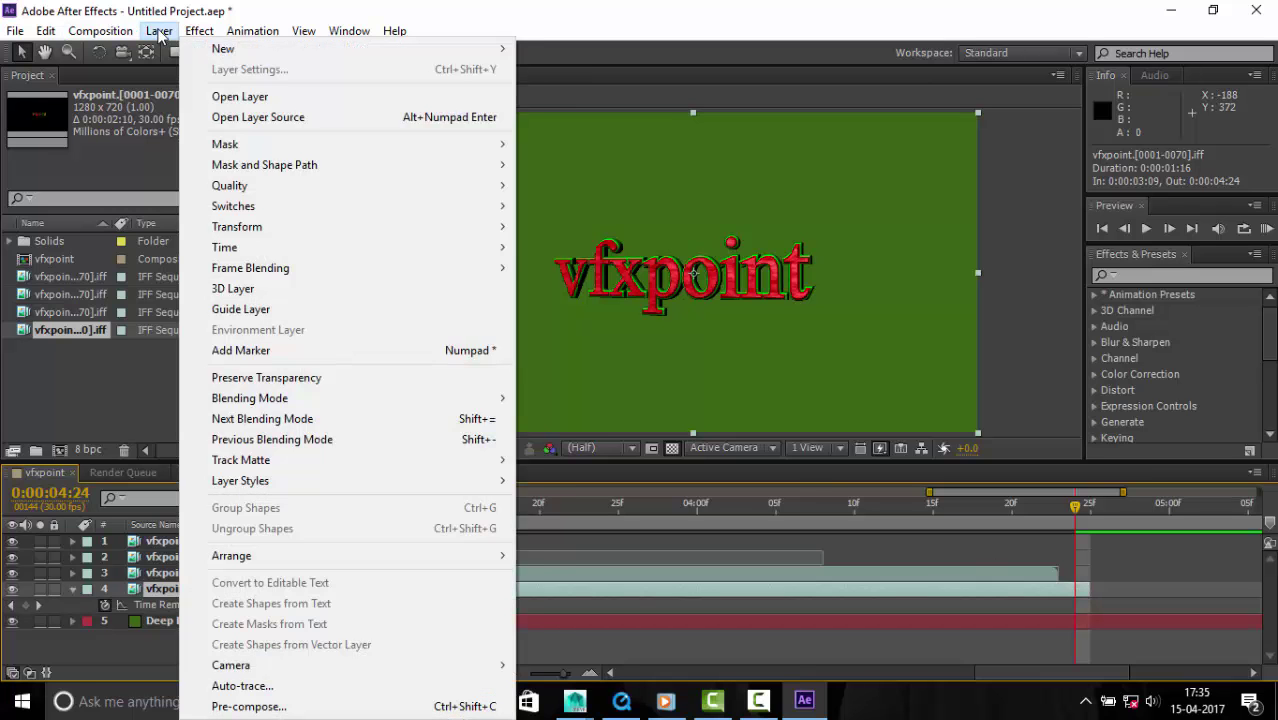
pyautogui.click(100, 252)
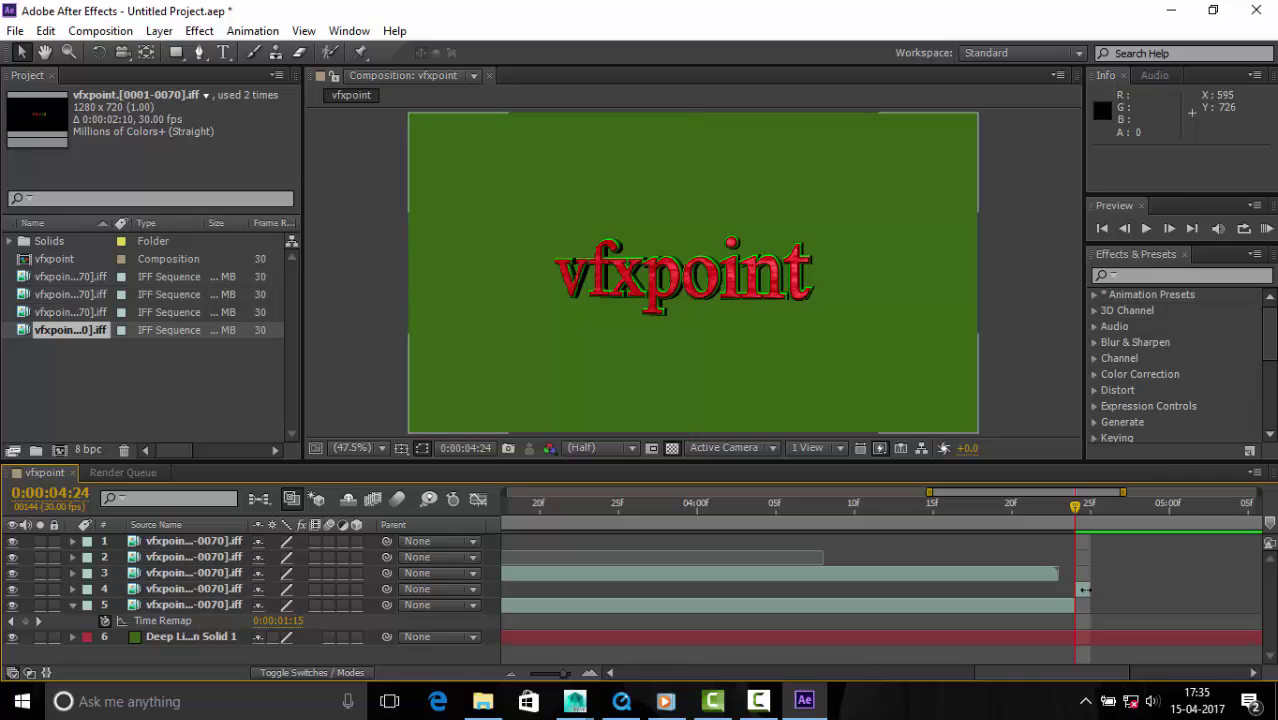
pyautogui.moveTo(1076, 510); pyautogui.dragTo(1081, 507)
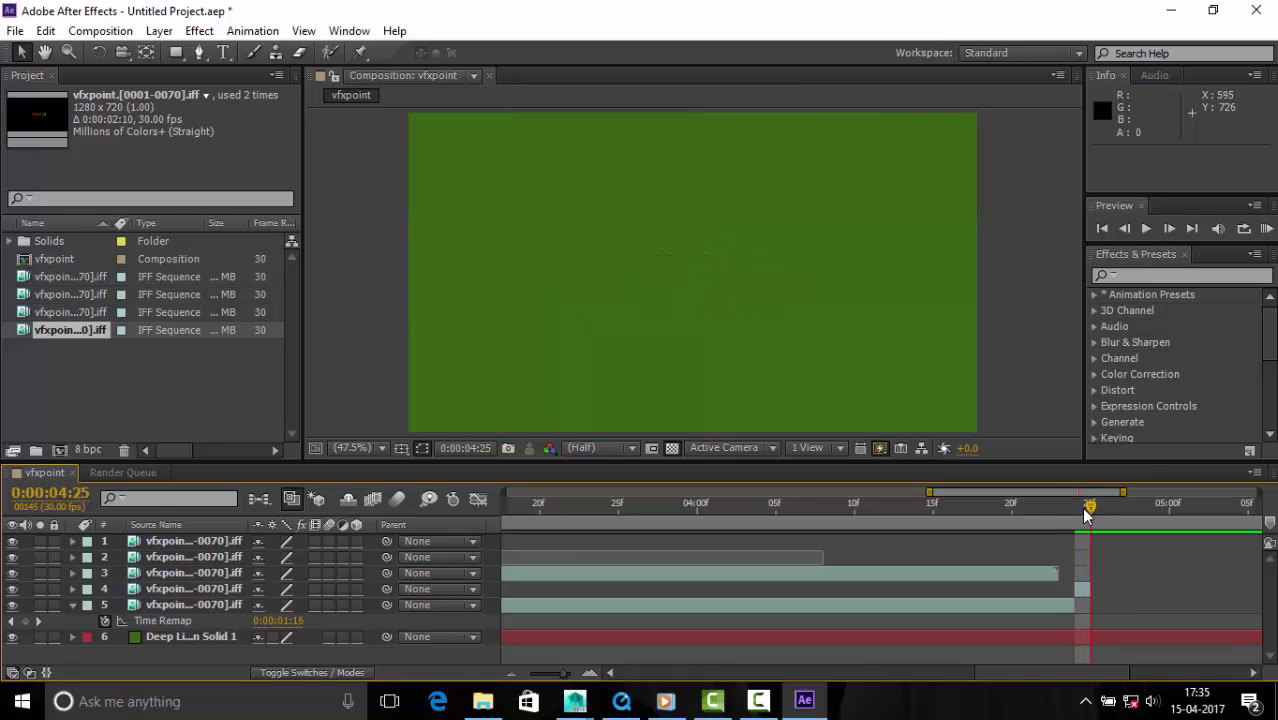
pyautogui.moveTo(1090, 589); pyautogui.dragTo(1100, 589)
# - Freeze the split piece on frame 0:00:01:16 and extend it to the comp end
pyautogui.rightClick(1087, 591)
pyautogui.moveTo(1090, 183)
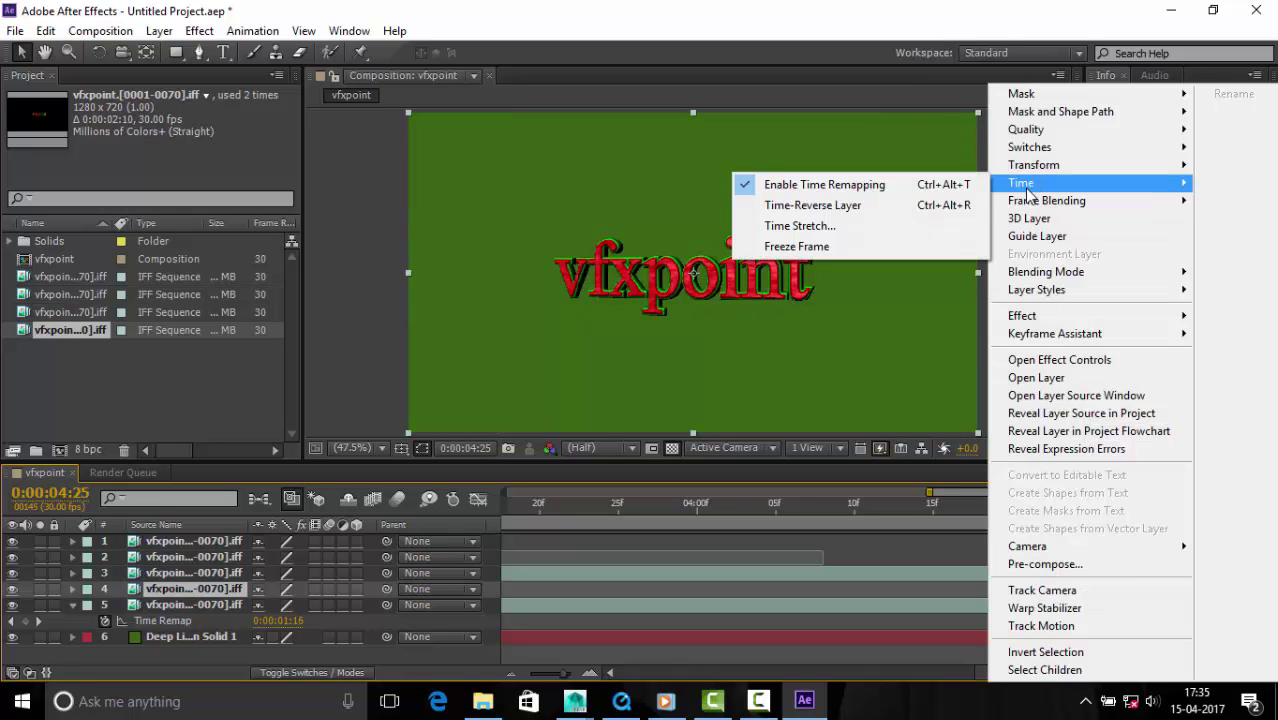
pyautogui.click(815, 247)
pyautogui.press(';')
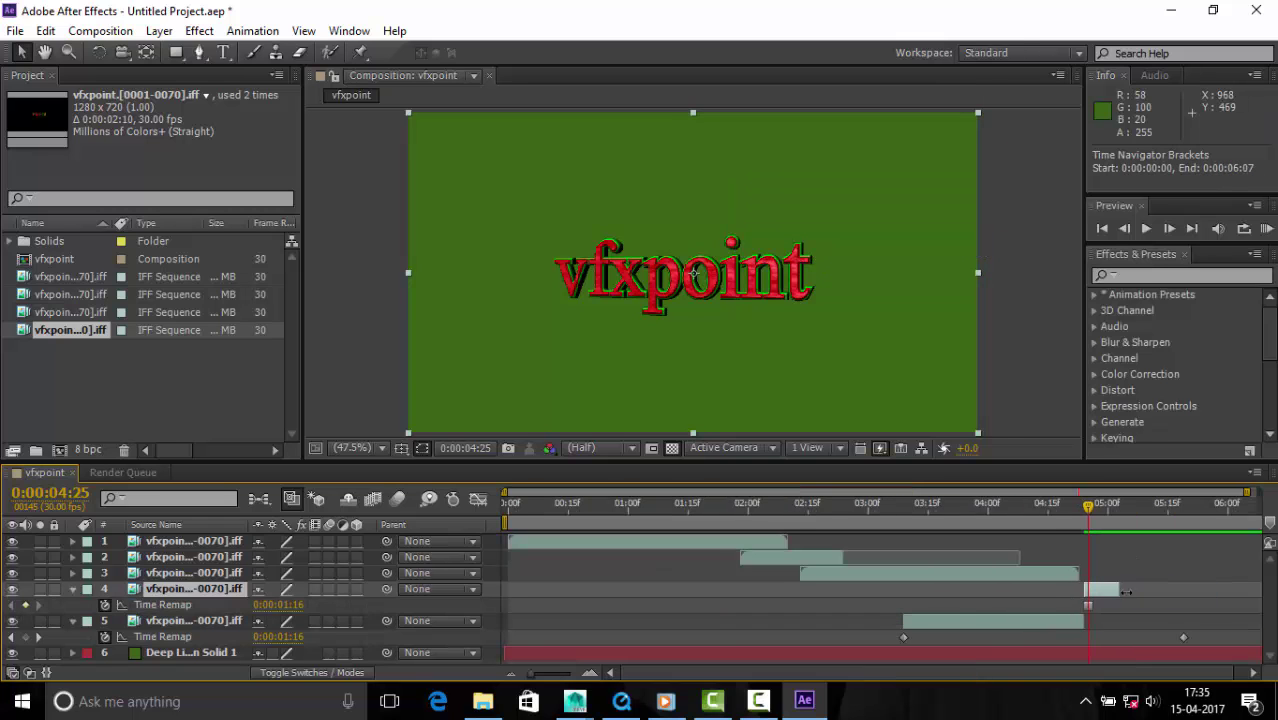
pyautogui.moveTo(1117, 590); pyautogui.dragTo(1180, 590)
# - Preview the staggered renders and scrub through the opening 3D text animation
pyautogui.press('space')
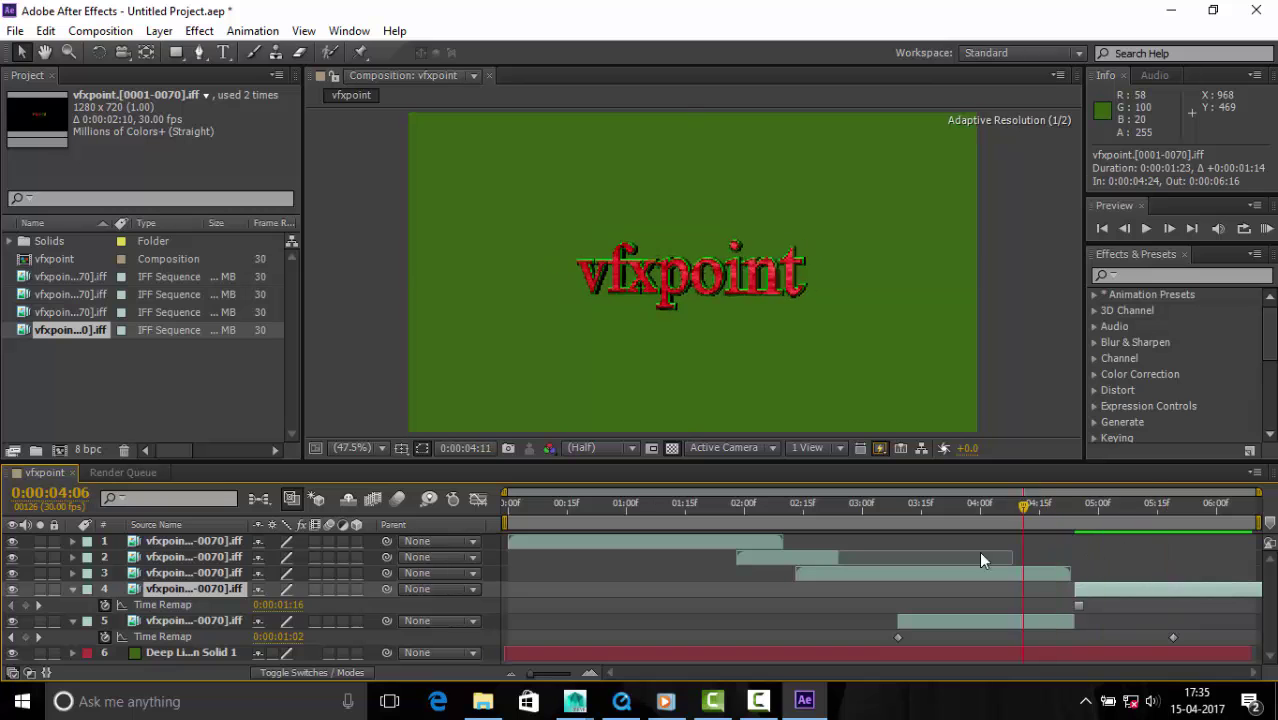
pyautogui.press('space')
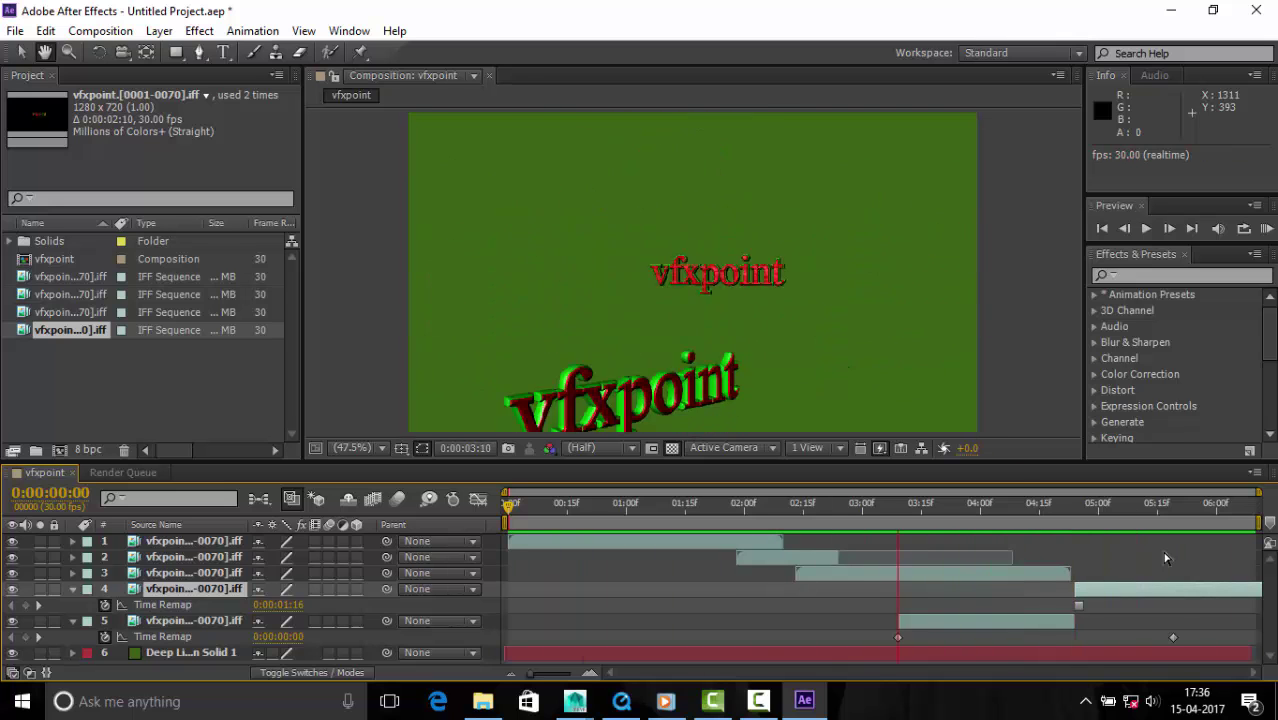
pyautogui.press('space')
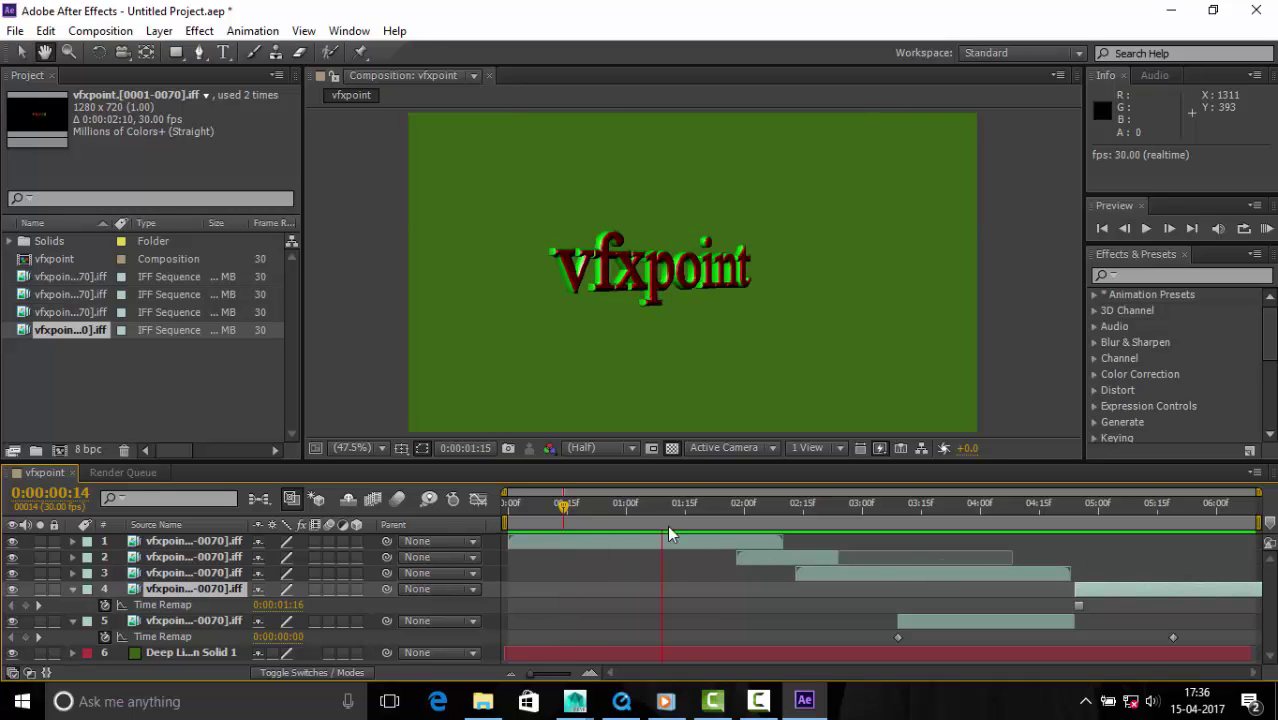
pyautogui.moveTo(680, 504)
pyautogui.mouseDown()
pyautogui.moveTo(692, 504)
pyautogui.moveTo(650, 540)
pyautogui.mouseUp()
pyautogui.moveTo(560, 561)
pyautogui.mouseDown()
pyautogui.moveTo(838, 559)
pyautogui.moveTo(698, 575)
pyautogui.moveTo(781, 583)
pyautogui.mouseUp()
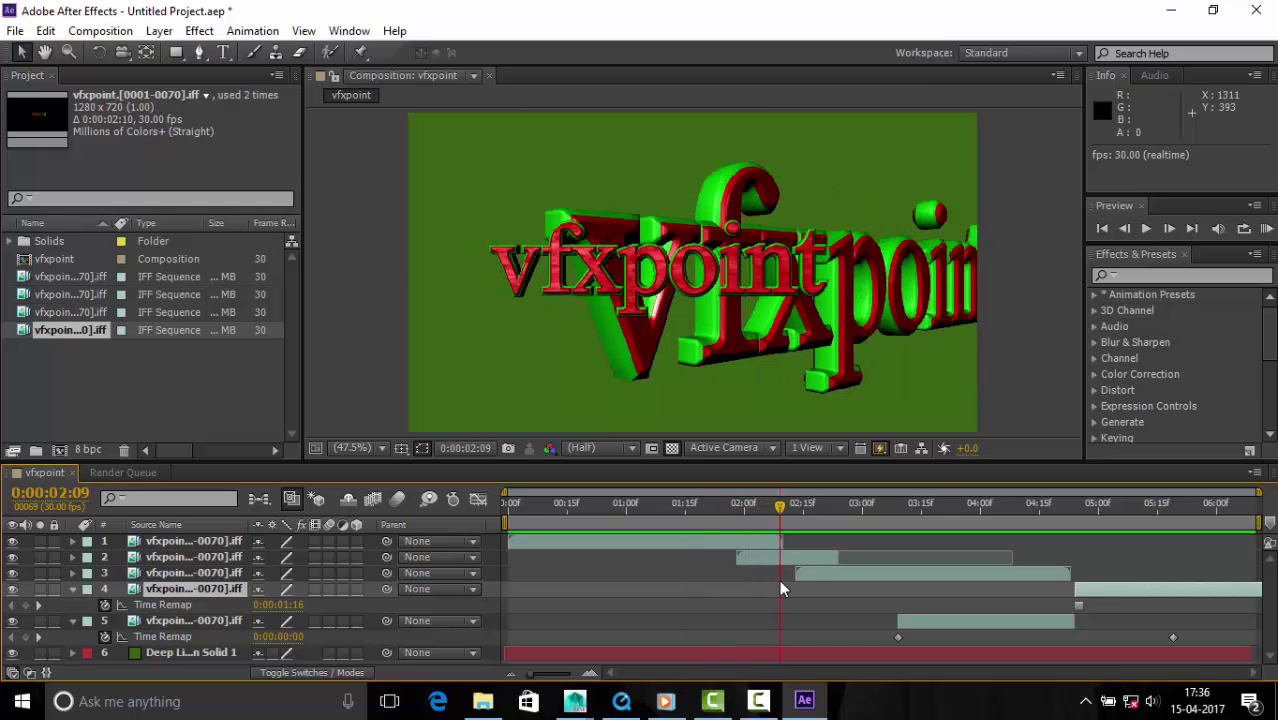
pyautogui.click(760, 540)
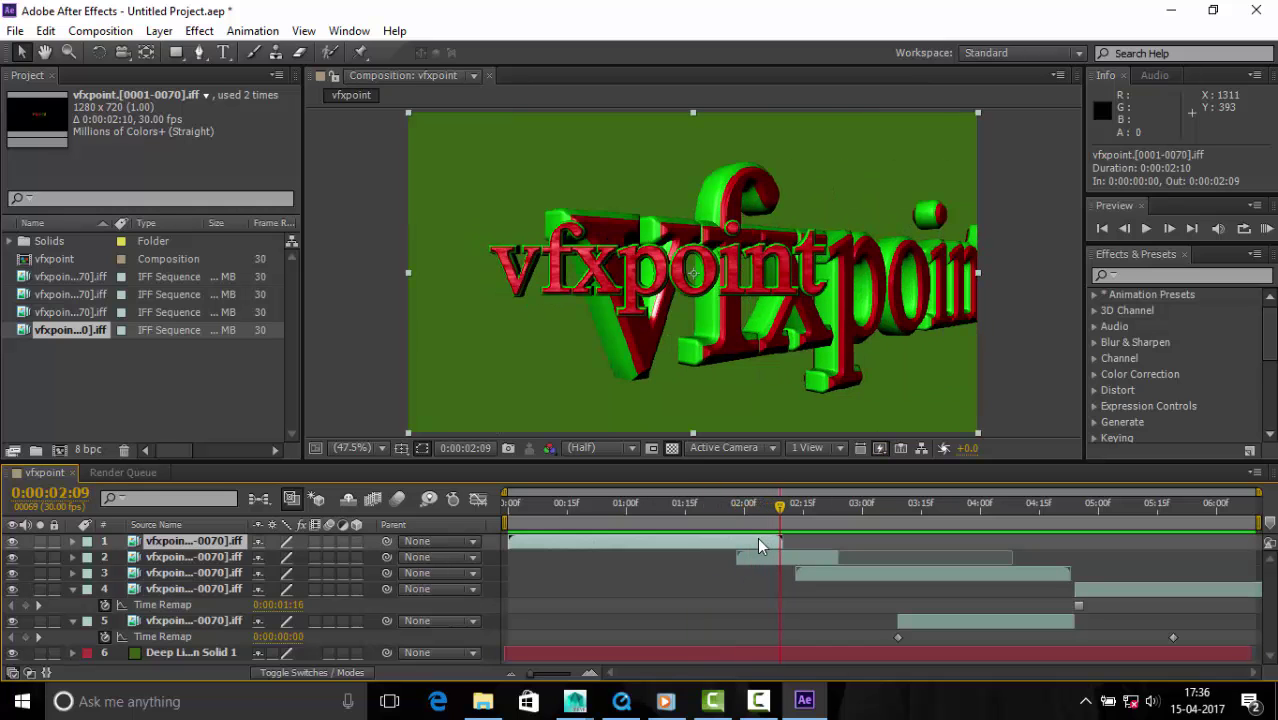
# - Keyframe layer 1's opacity from 100% to 0% at its end and preview the fade
pyautogui.press('t')
pyautogui.moveTo(777, 520)
pyautogui.mouseDown()
pyautogui.moveTo(744, 518)
pyautogui.moveTo(783, 520)
pyautogui.mouseUp()
pyautogui.click(121, 558)
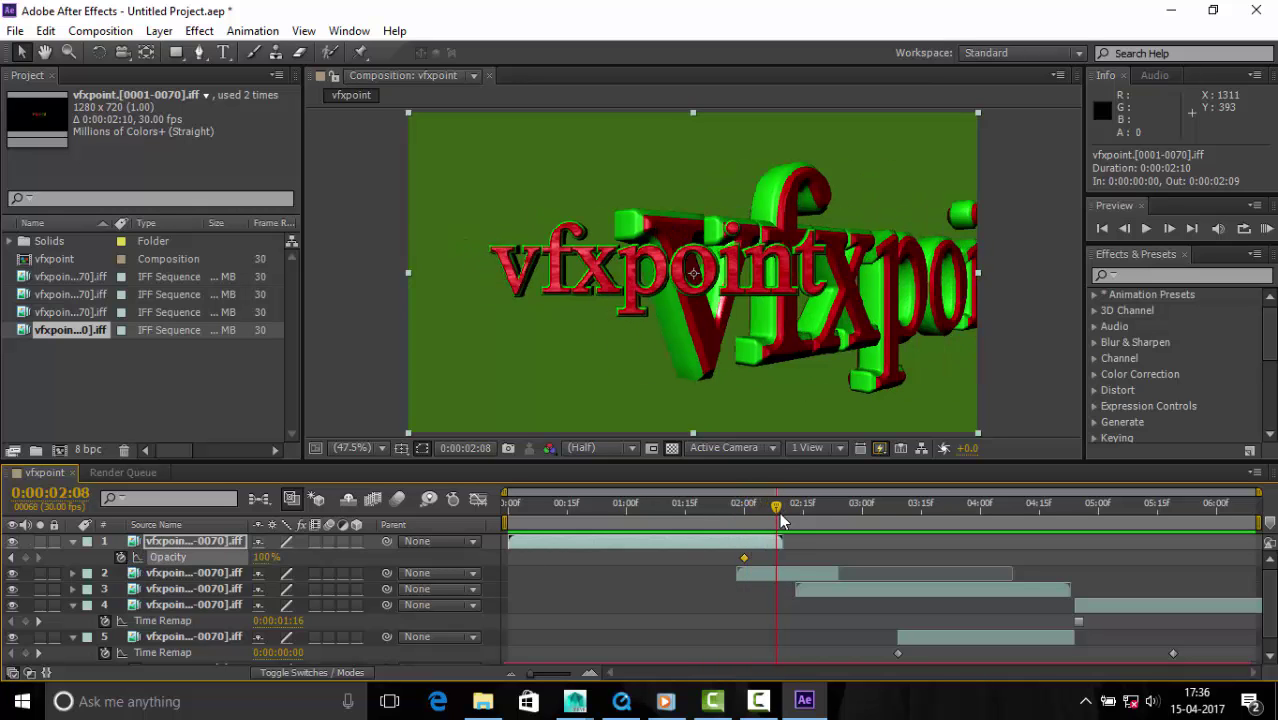
pyautogui.moveTo(224, 556); pyautogui.dragTo(160, 556)
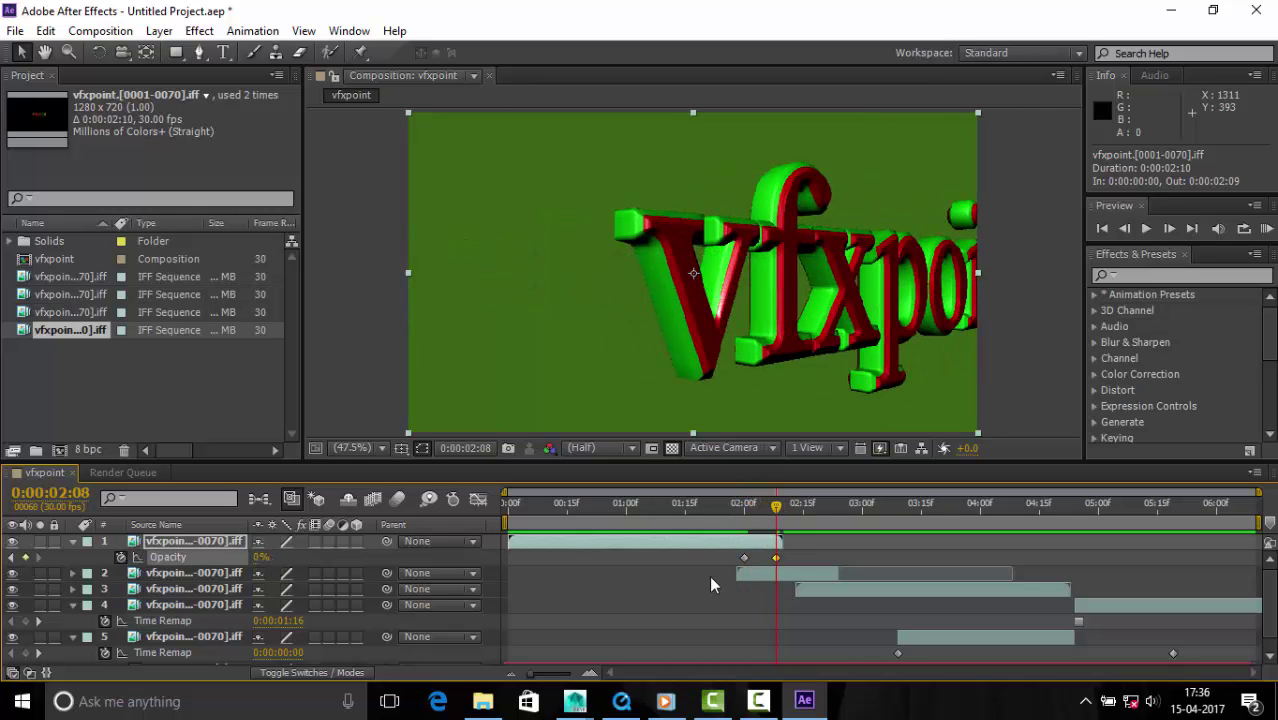
pyautogui.moveTo(776, 505)
pyautogui.mouseDown()
pyautogui.moveTo(853, 510)
pyautogui.moveTo(747, 505)
pyautogui.mouseUp()
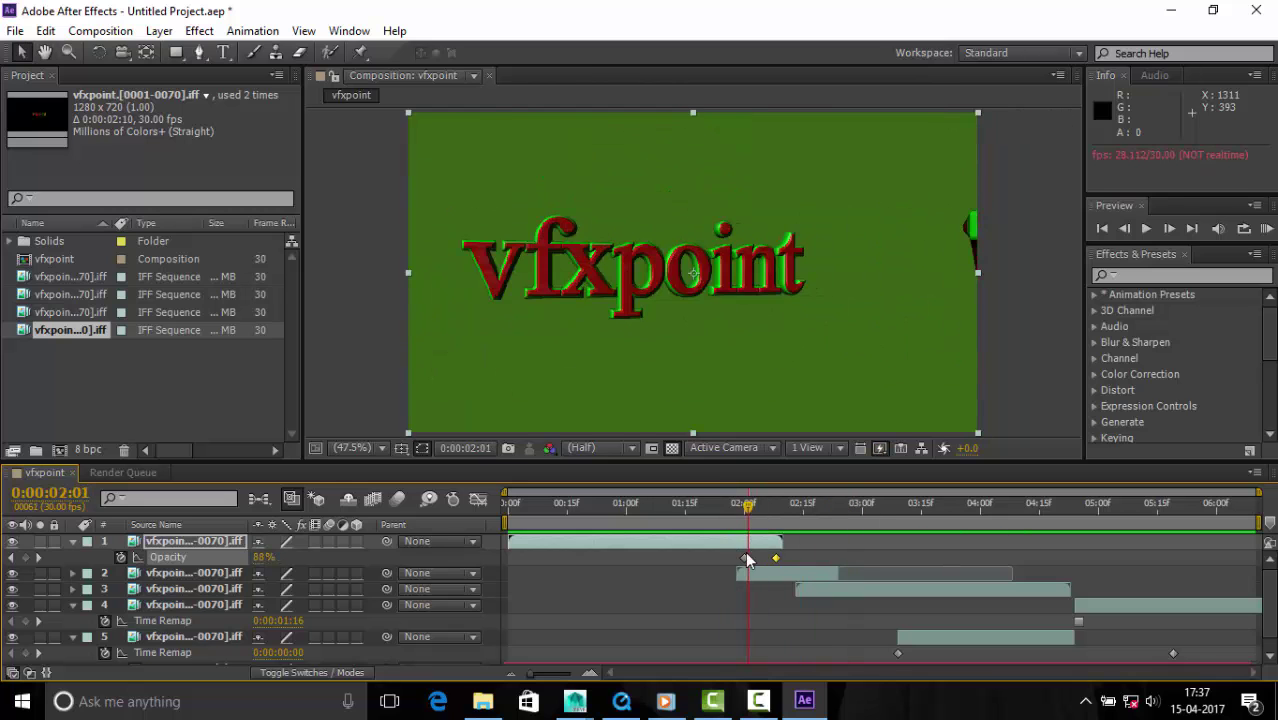
pyautogui.moveTo(744, 557); pyautogui.dragTo(725, 557)
pyautogui.moveTo(747, 505); pyautogui.dragTo(602, 505)
pyautogui.press('space')
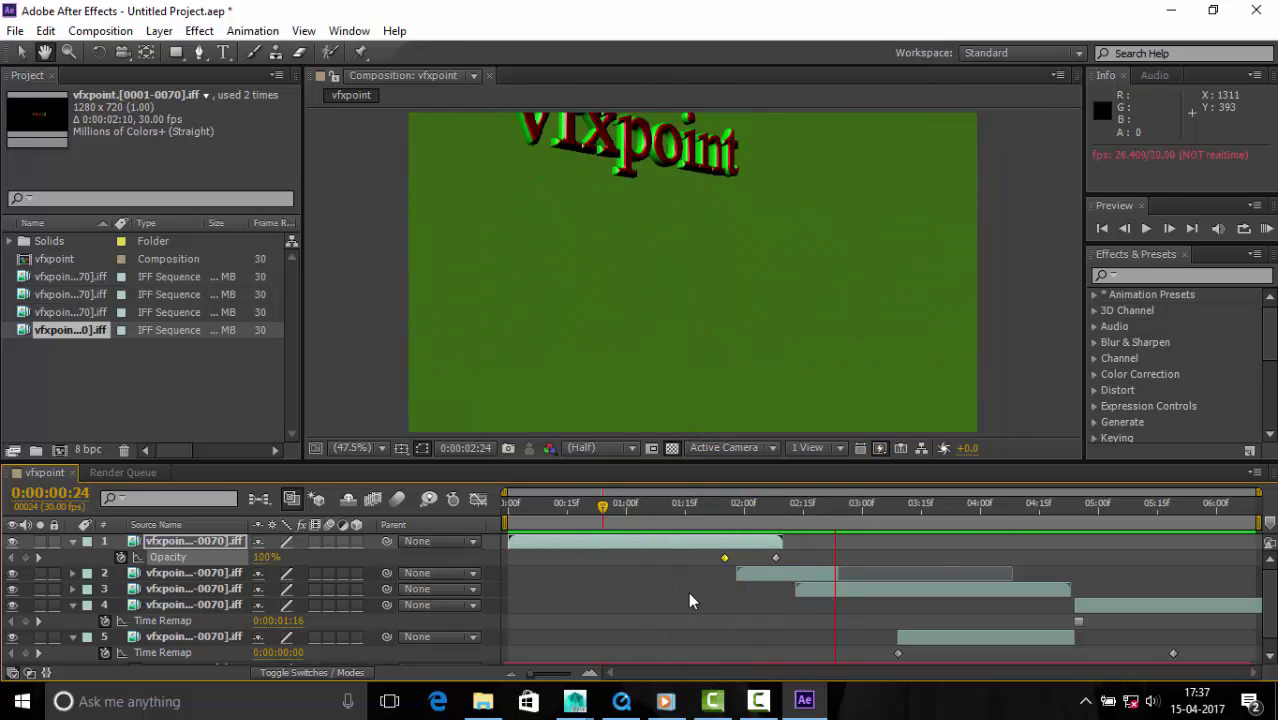
# - Paste the fade-out keyframes onto layer 2 near its end
pyautogui.moveTo(905, 529)
pyautogui.mouseDown()
pyautogui.moveTo(797, 527)
pyautogui.moveTo(791, 508)
pyautogui.mouseUp()
pyautogui.click(808, 575)
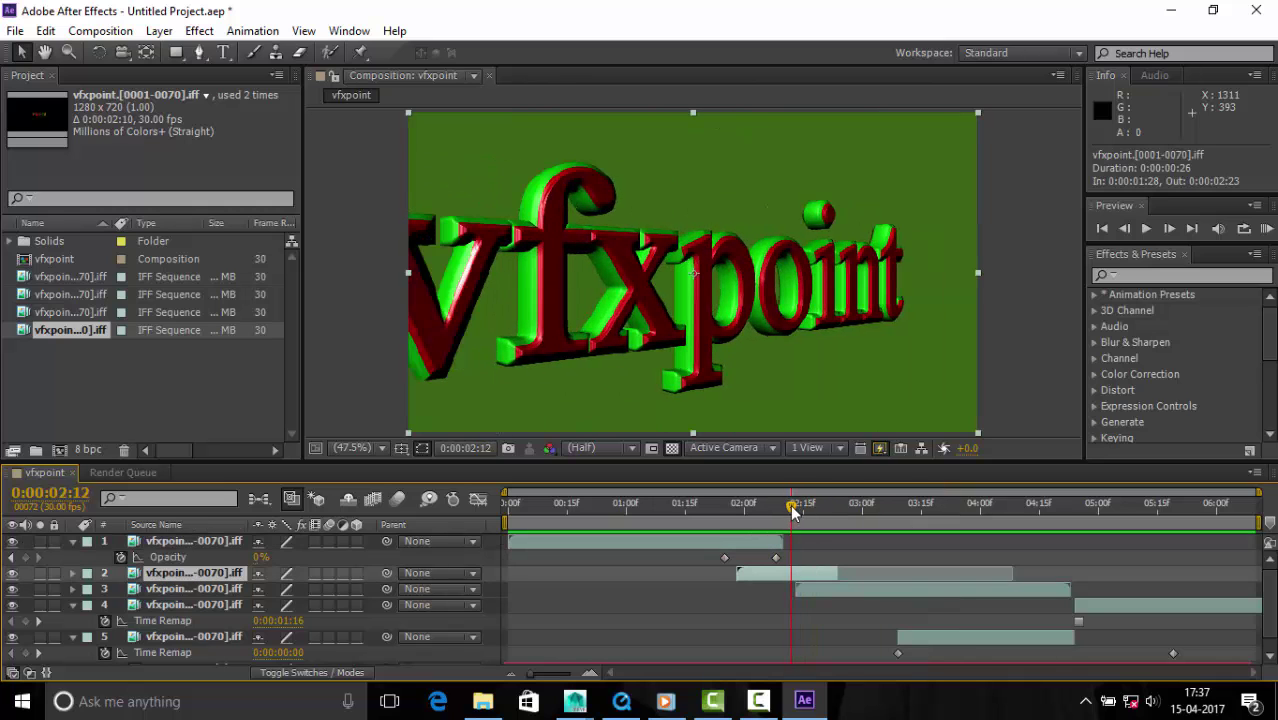
pyautogui.hotkey('ctrl', 'v')
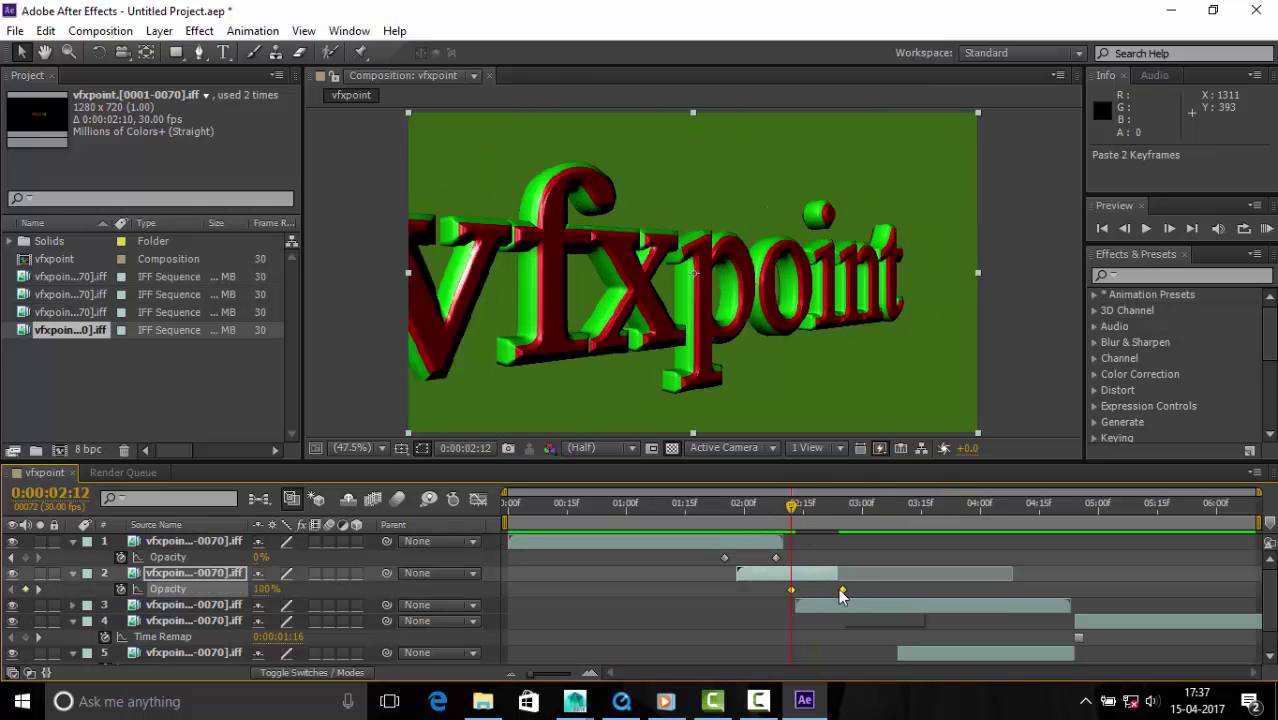
pyautogui.moveTo(840, 590); pyautogui.dragTo(836, 590)
pyautogui.moveTo(800, 505)
pyautogui.mouseDown()
pyautogui.moveTo(815, 530)
pyautogui.moveTo(921, 544)
pyautogui.moveTo(875, 564)
pyautogui.moveTo(912, 563)
pyautogui.moveTo(893, 565)
pyautogui.mouseUp()
# - Paste the fade onto layer 3, shift it about 6 frames earlier, and collapse the opacity rows
pyautogui.click(897, 603)
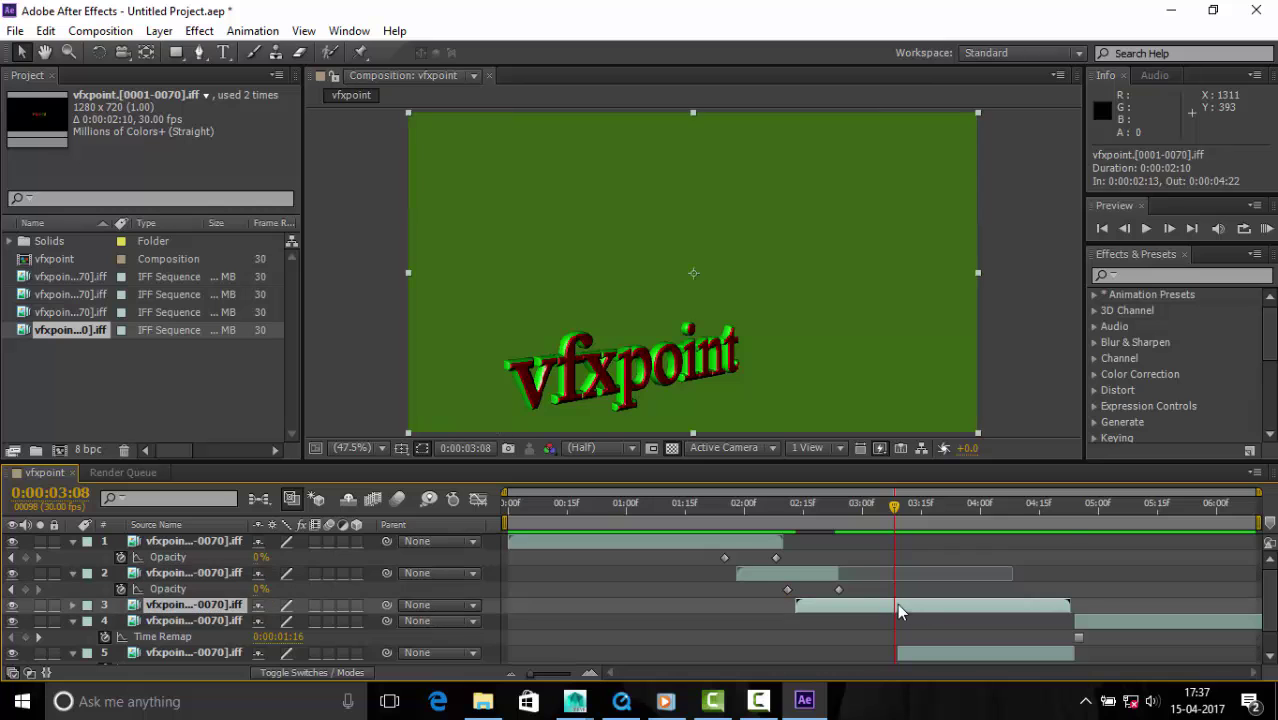
pyautogui.hotkey('ctrl', 'v')
pyautogui.click(901, 525)
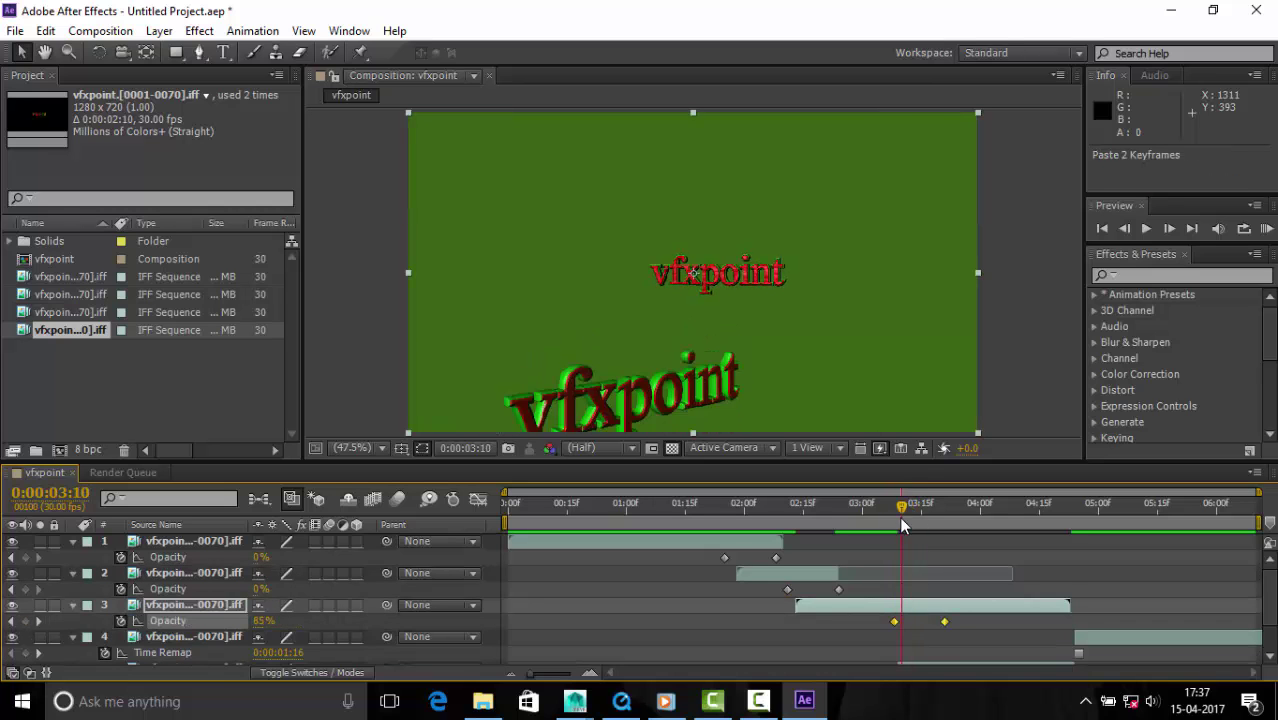
pyautogui.hotkey('alt', 'Left')
pyautogui.hotkey('alt', 'Left')
pyautogui.hotkey('alt', 'Left')
pyautogui.hotkey('alt', 'Left')
pyautogui.hotkey('alt', 'Left')
pyautogui.hotkey('alt', 'Left')
pyautogui.moveTo(900, 524); pyautogui.dragTo(1104, 562)
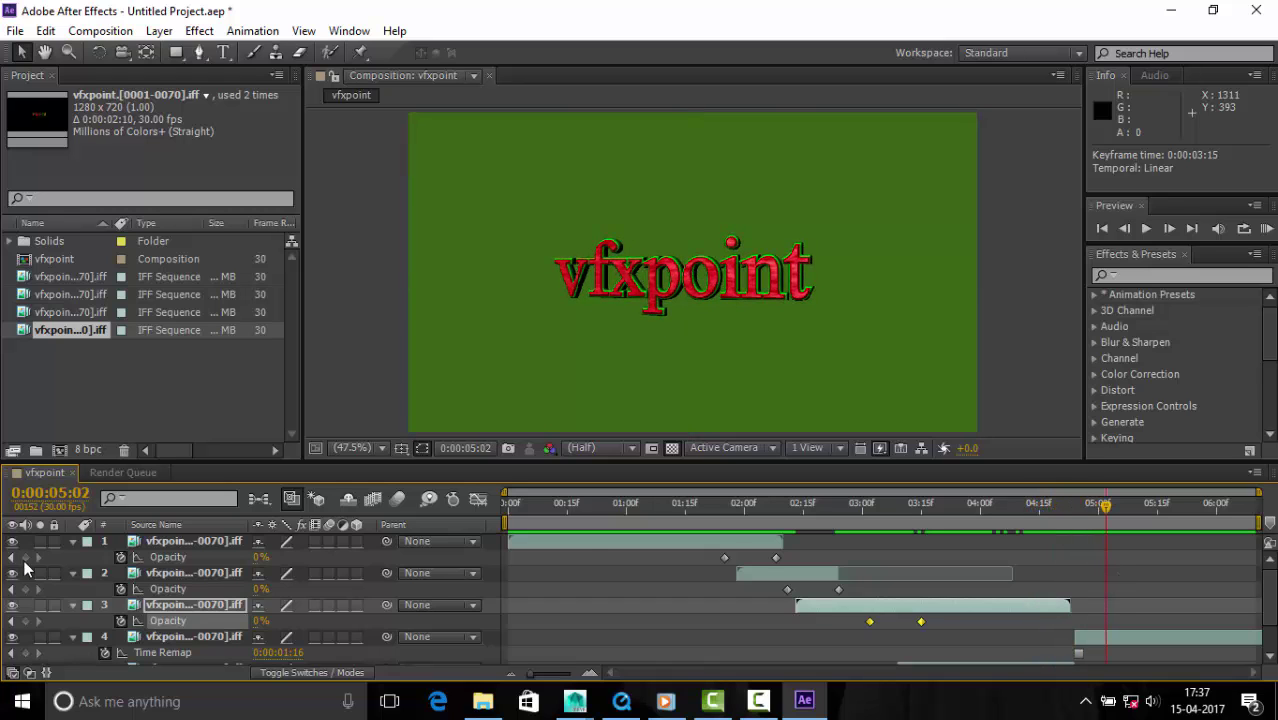
pyautogui.click(72, 541)
pyautogui.click(72, 557)
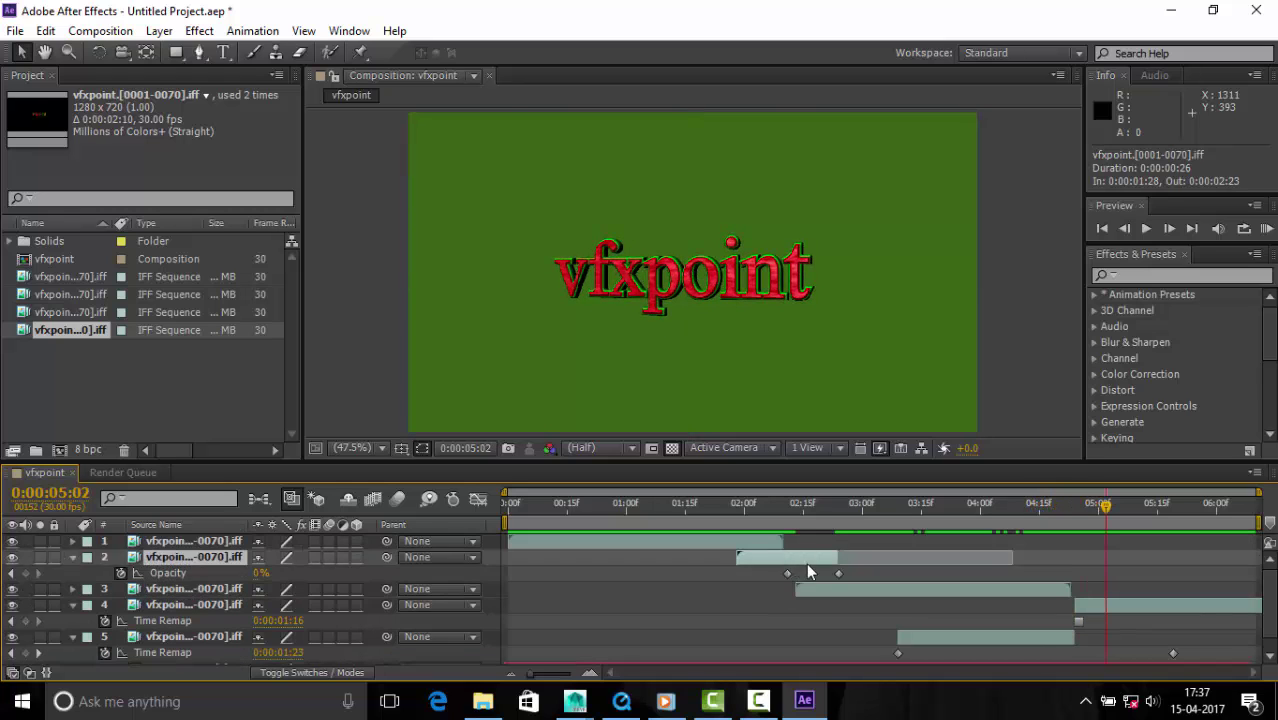
# - Add a new text layer at the bottom of the stack and solo it
pyautogui.press('u')
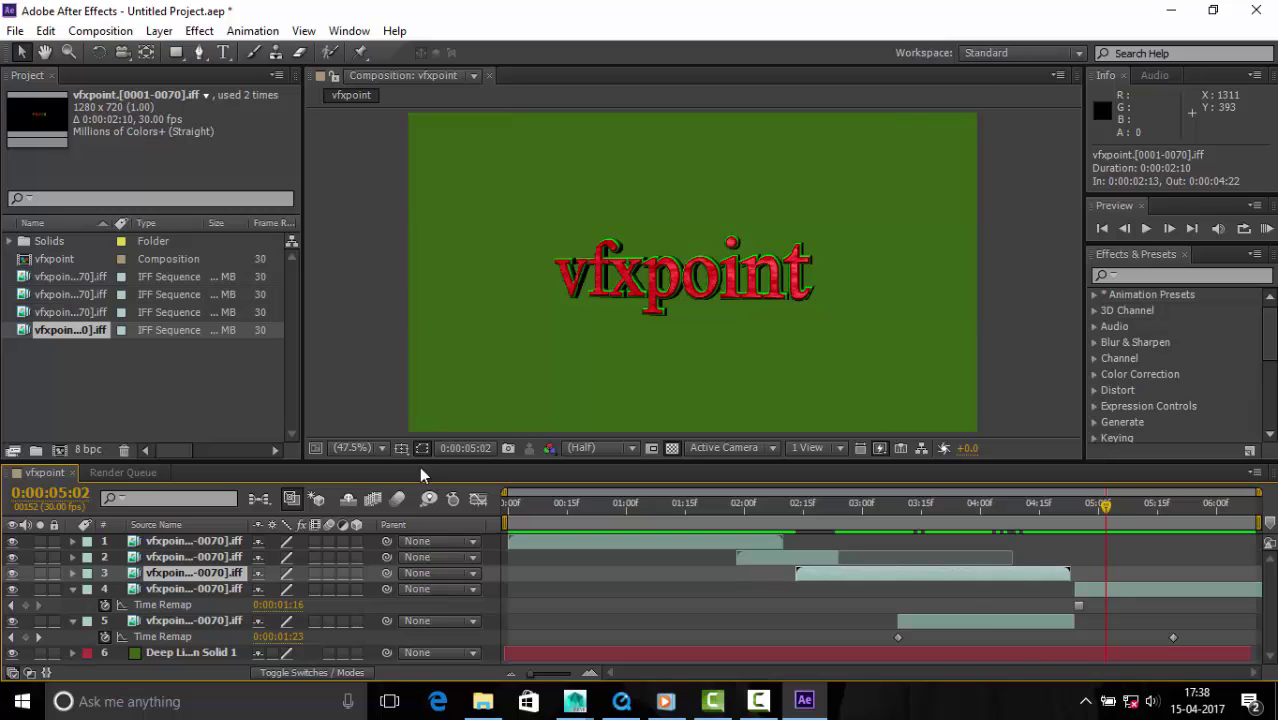
pyautogui.moveTo(420, 462); pyautogui.dragTo(422, 371)
pyautogui.rightClick(350, 388)
pyautogui.click(660, 400)
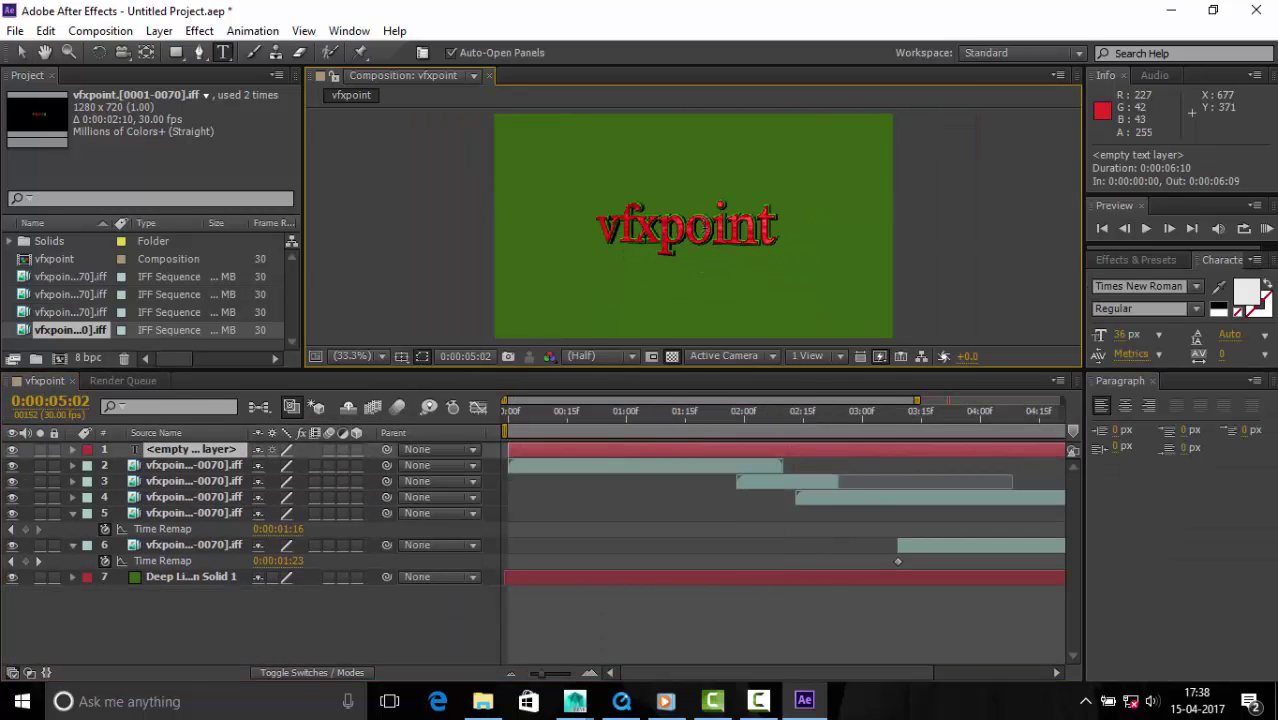
pyautogui.moveTo(160, 451); pyautogui.dragTo(161, 599)
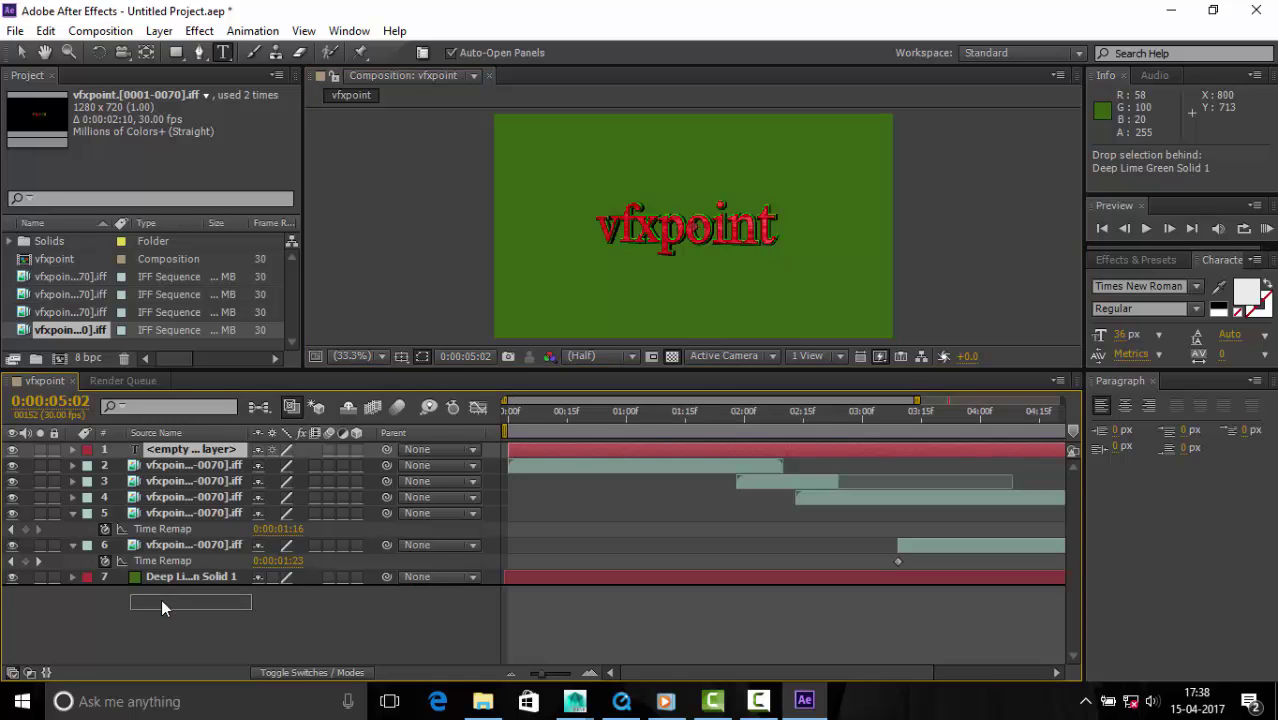
pyautogui.click(40, 577)
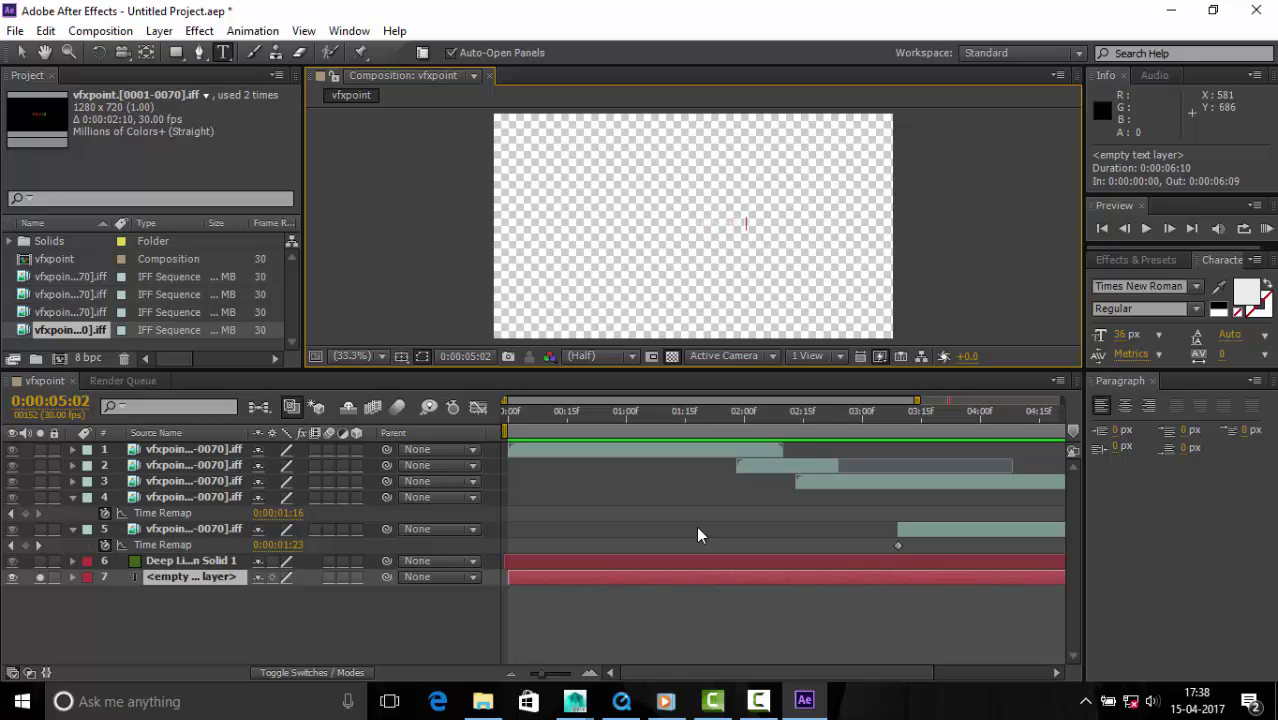
# - Make the 'for 3d artist' text fill blue and show all layers again
pyautogui.hotkey('ctrl', 'a')
pyautogui.click(1247, 291)
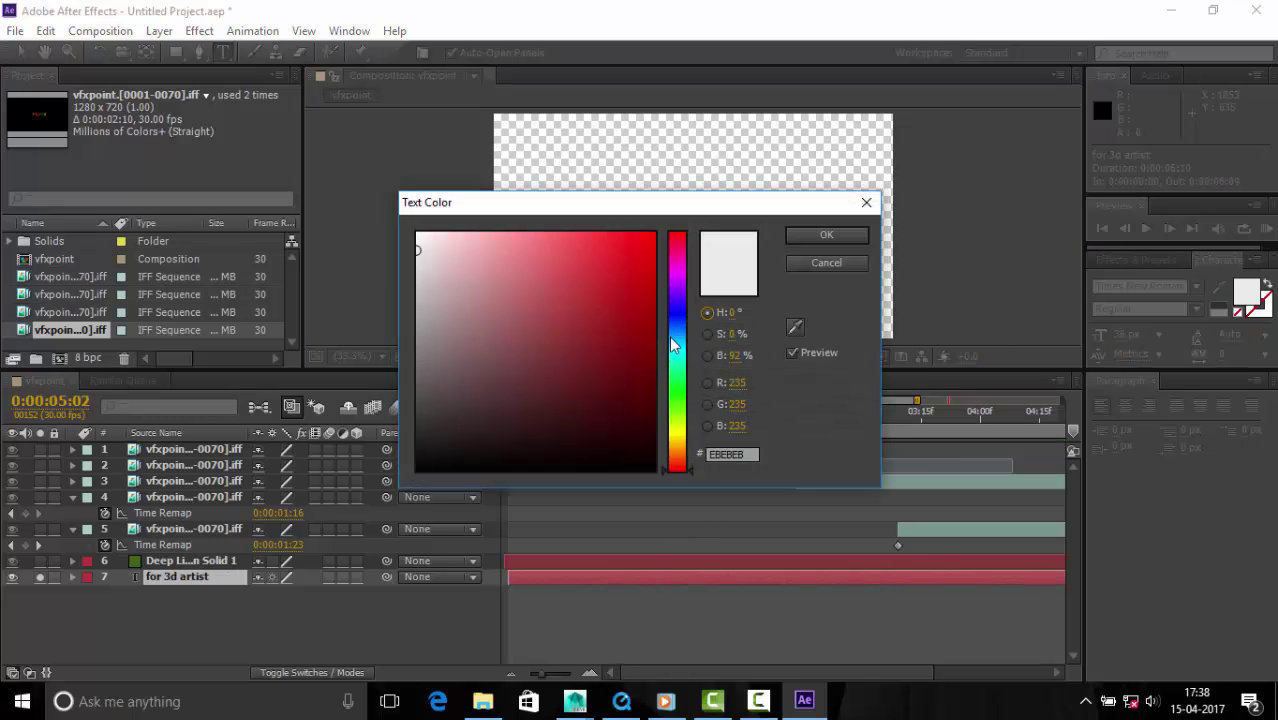
pyautogui.click(677, 315)
pyautogui.click(630, 277)
pyautogui.click(826, 234)
pyautogui.click(665, 620)
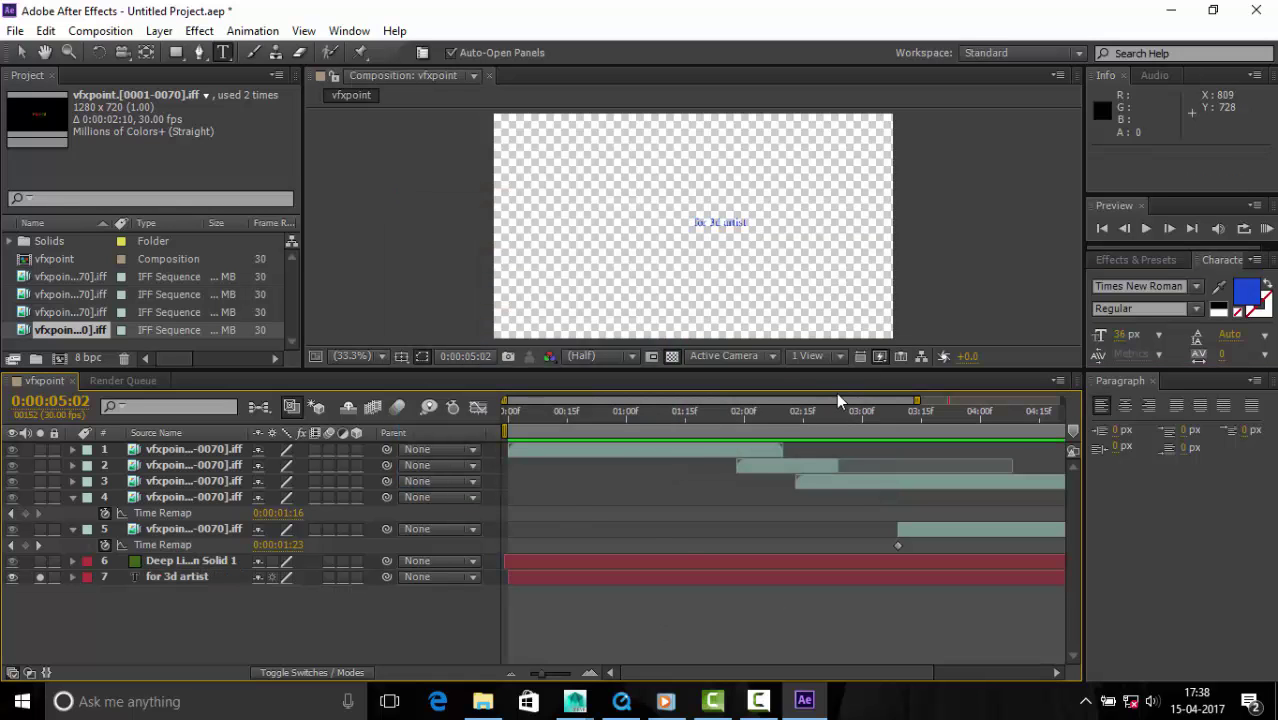
pyautogui.click(40, 577)
# - Move the 'for 3d artist' layer above the Deep Lime Green solid and reveal its position
pyautogui.click(676, 579)
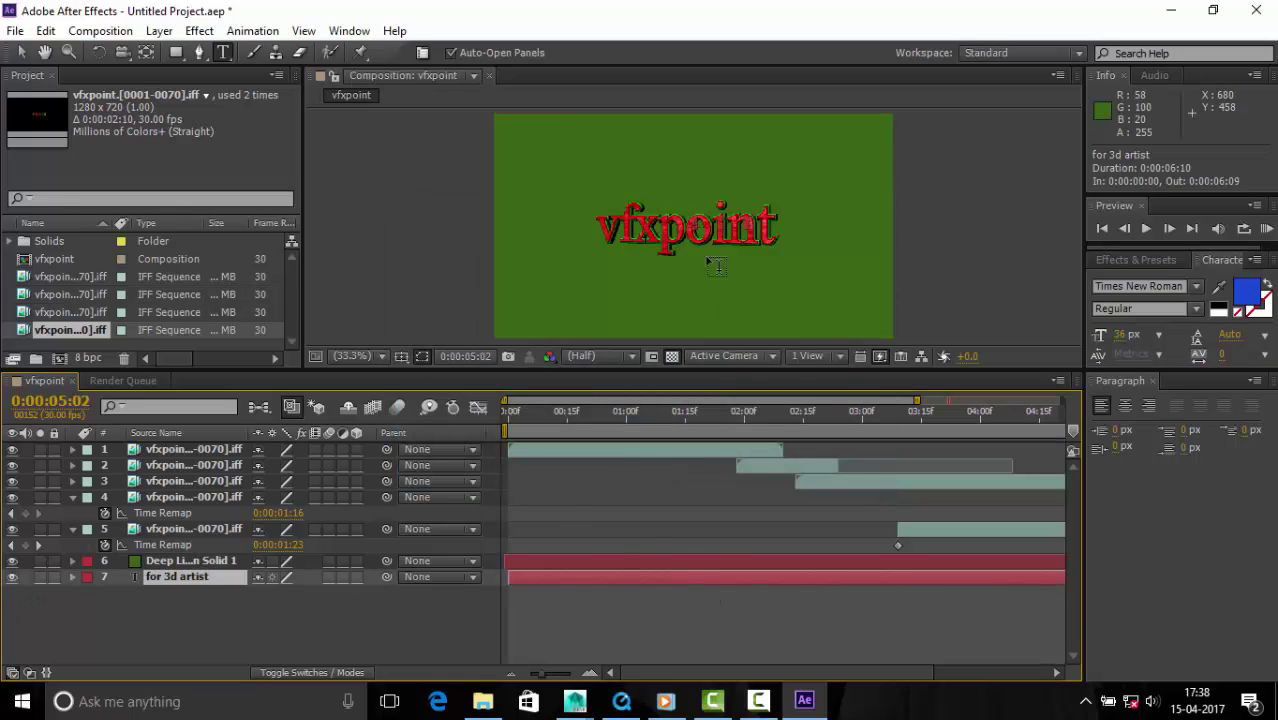
pyautogui.press('p')
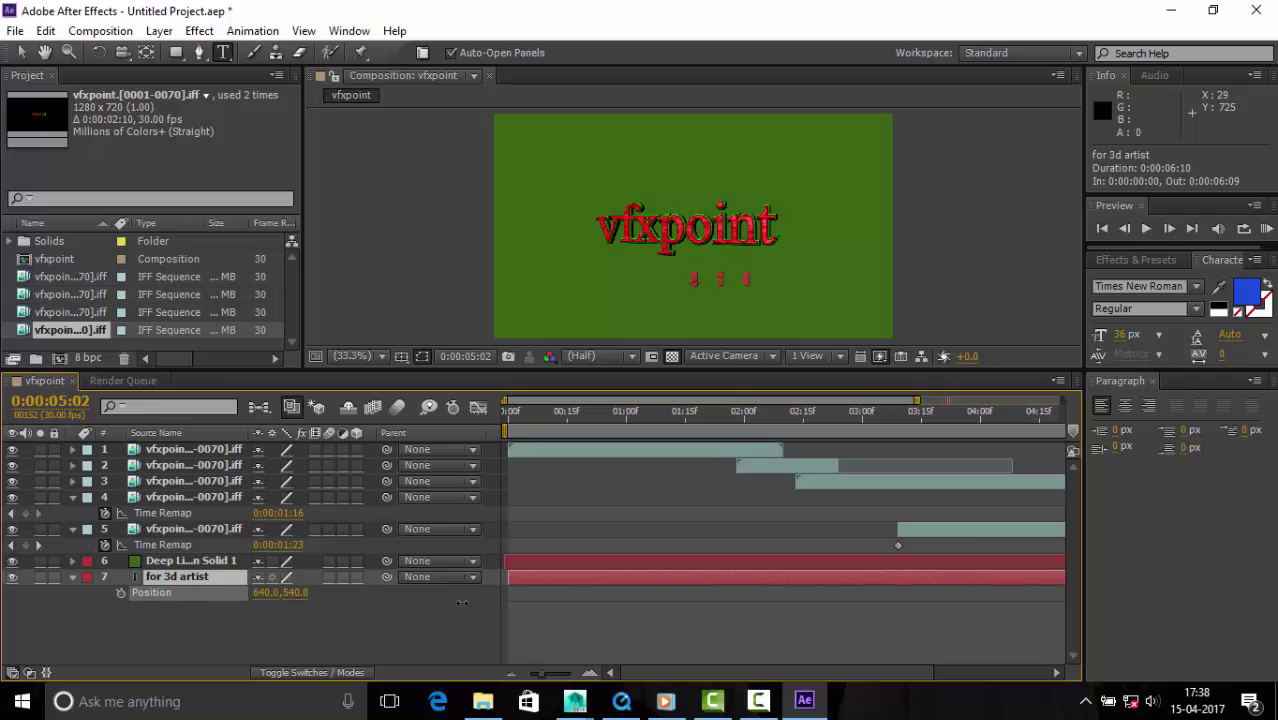
pyautogui.click(482, 630)
pyautogui.moveTo(214, 580); pyautogui.dragTo(214, 556)
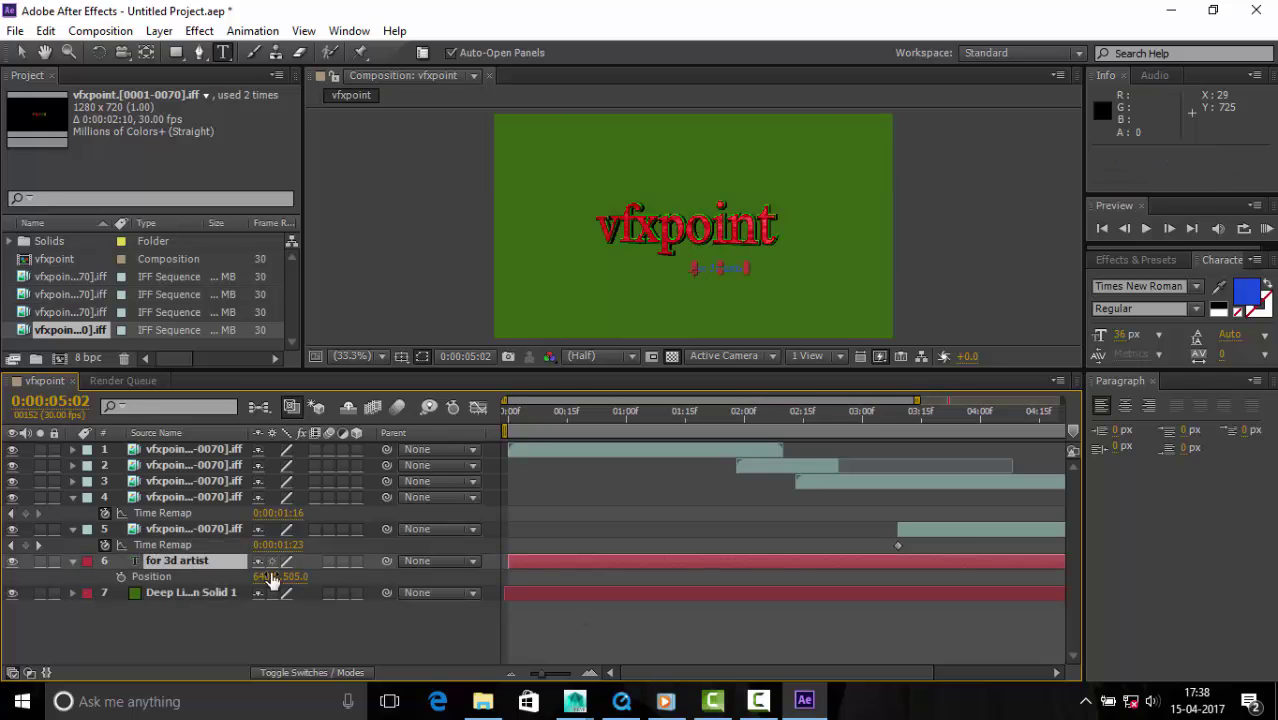
pyautogui.press('v')
pyautogui.scroll(3, 763, 277)
# - Resize the caption to 84 px and place it beneath the vfxpoint title
pyautogui.scroll(-2, 763, 277)
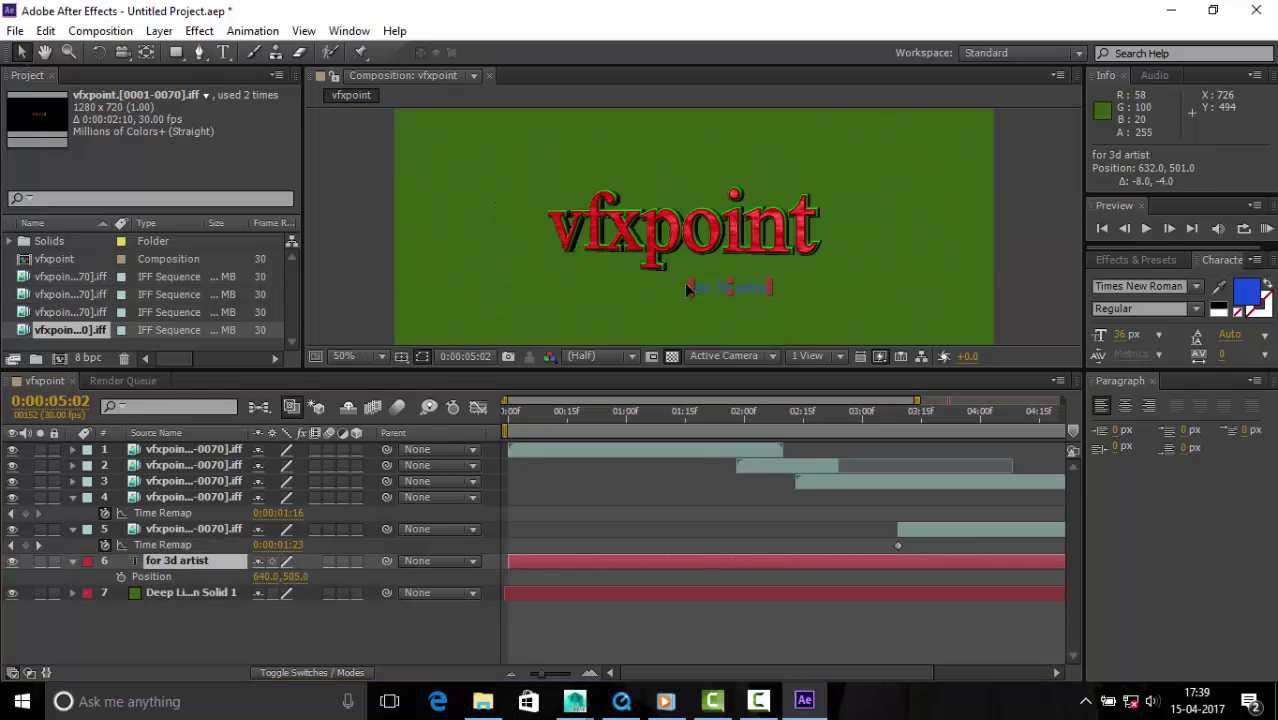
pyautogui.moveTo(741, 289); pyautogui.dragTo(671, 287)
pyautogui.click(738, 564)
pyautogui.moveTo(1117, 334)
pyautogui.mouseDown()
pyautogui.moveTo(1198, 355)
pyautogui.moveTo(1170, 355)
pyautogui.mouseUp()
pyautogui.moveTo(743, 284)
pyautogui.mouseDown()
pyautogui.moveTo(753, 295)
pyautogui.moveTo(742, 298)
pyautogui.mouseUp()
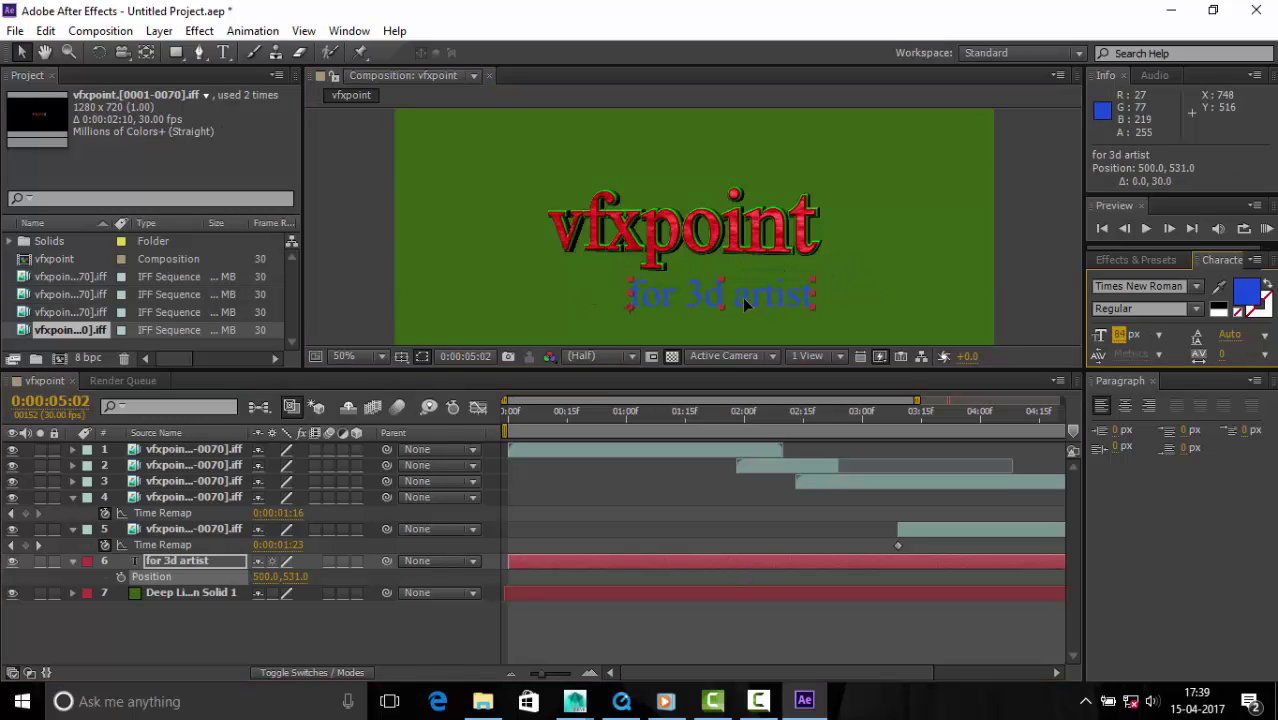
# - Change the caption's fill colour to red
pyautogui.click(1248, 292)
pyautogui.moveTo(676, 440); pyautogui.dragTo(676, 468)
pyautogui.click(828, 235)
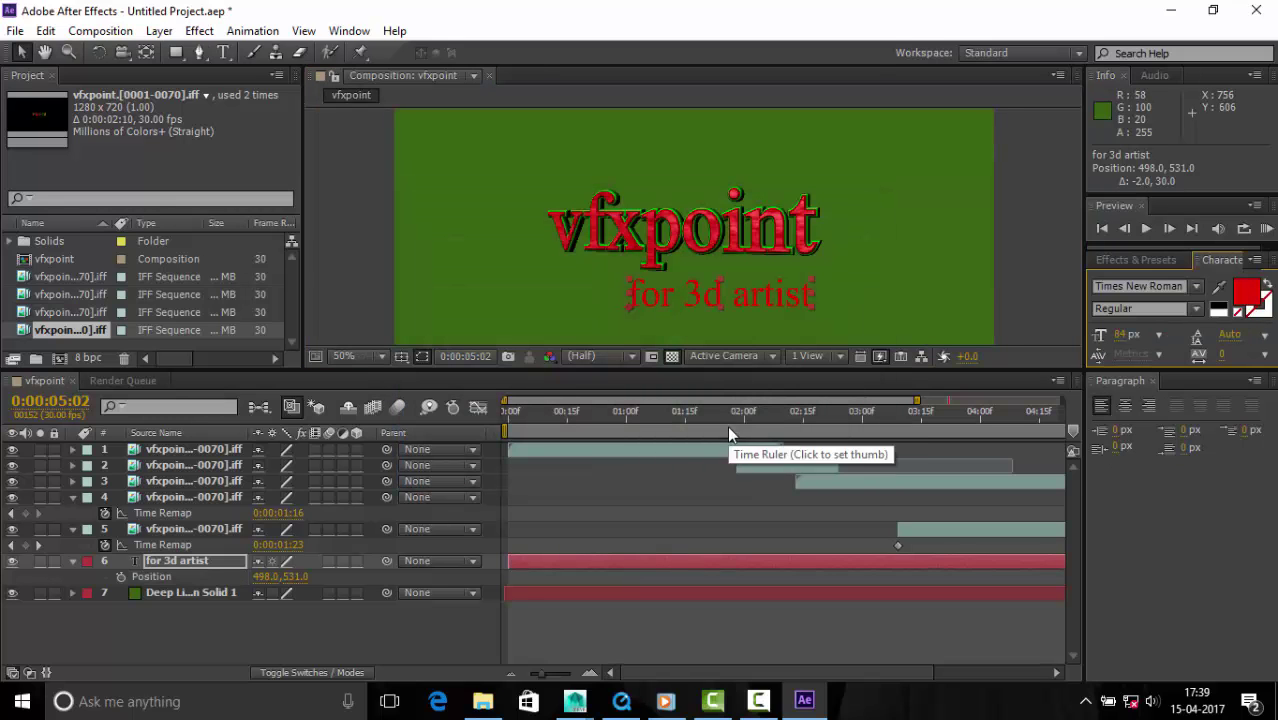
pyautogui.click(575, 637)
pyautogui.click(628, 562)
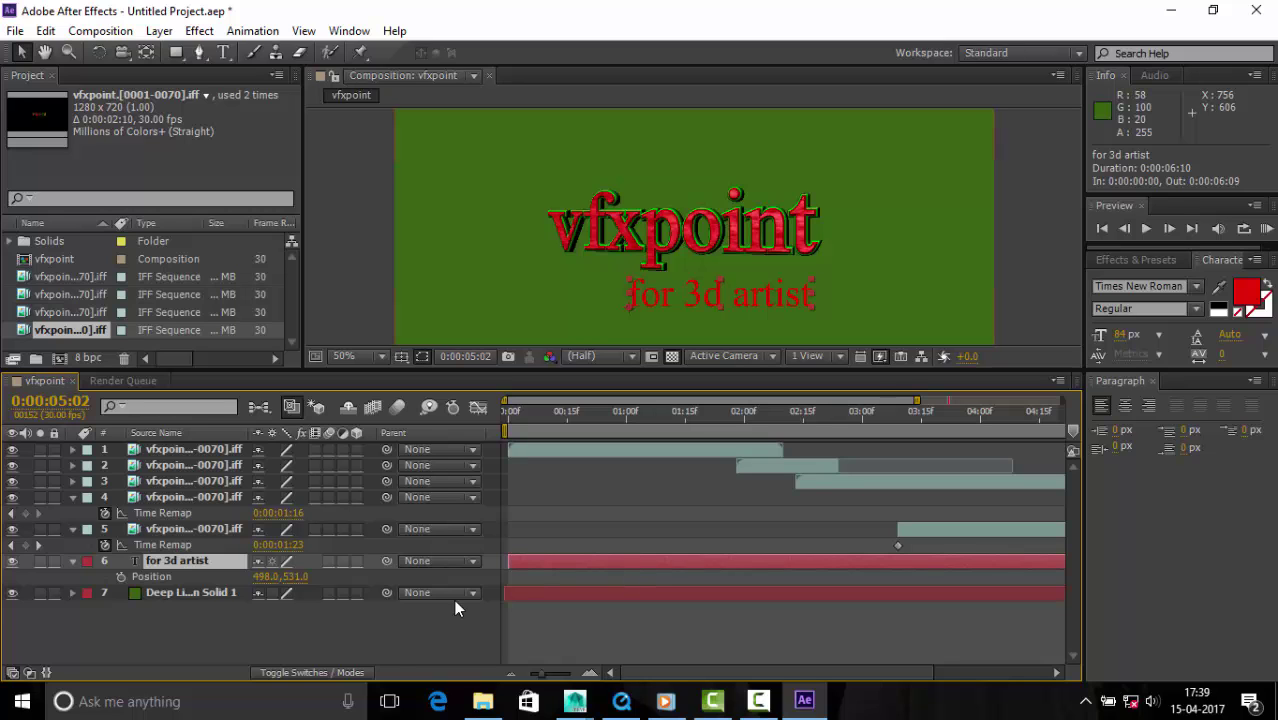
# - Make the text layer 3D, rotate it 17° on Y, and shift it left
pyautogui.click(356, 562)
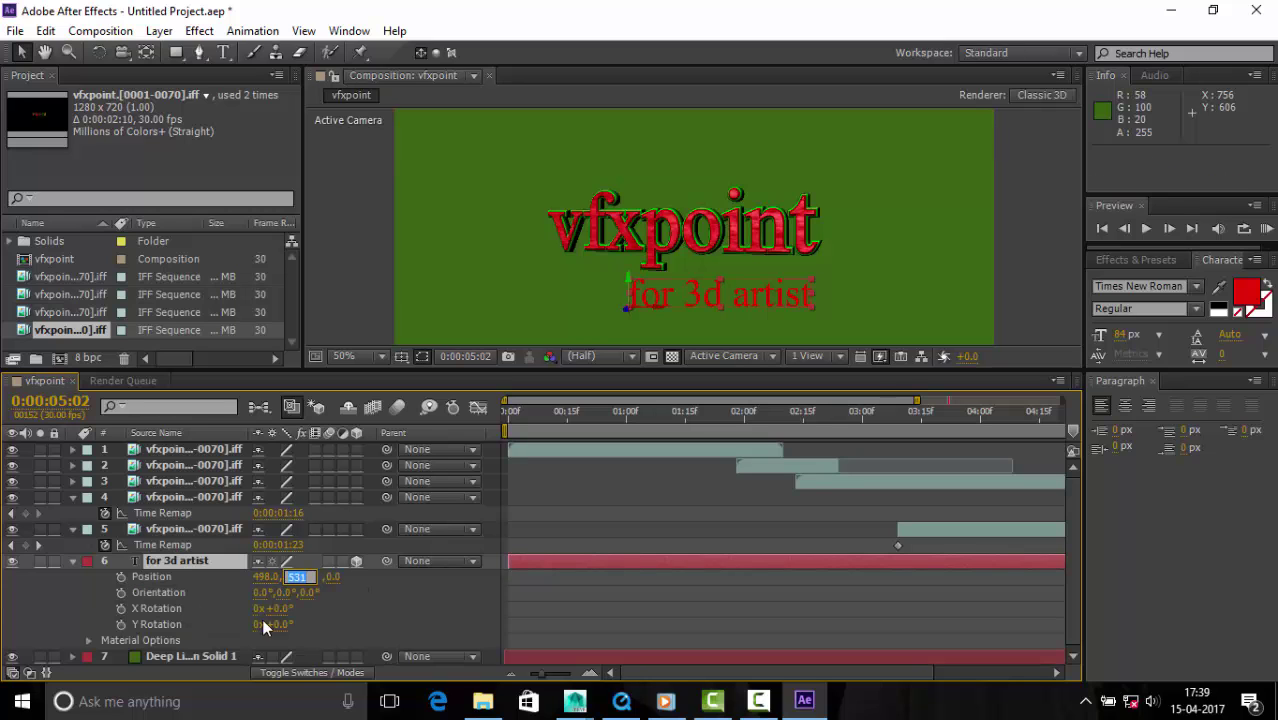
pyautogui.moveTo(272, 625); pyautogui.dragTo(300, 627)
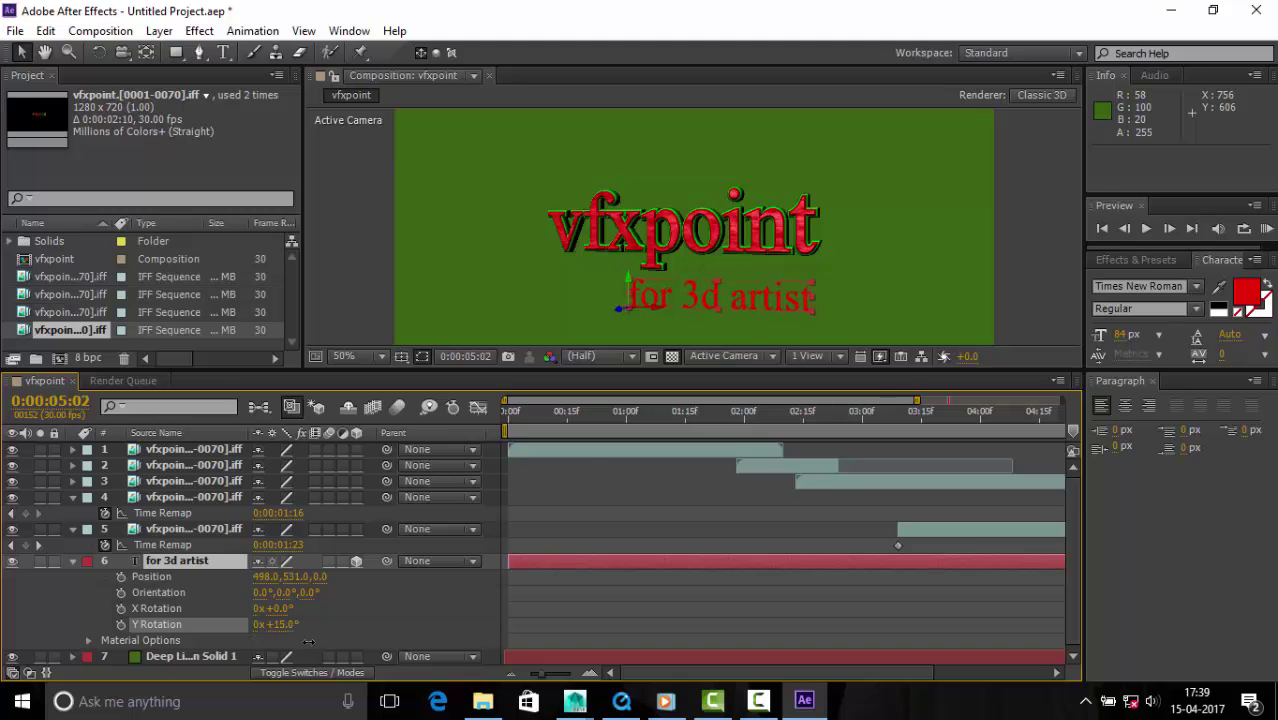
pyautogui.moveTo(664, 313); pyautogui.dragTo(612, 278)
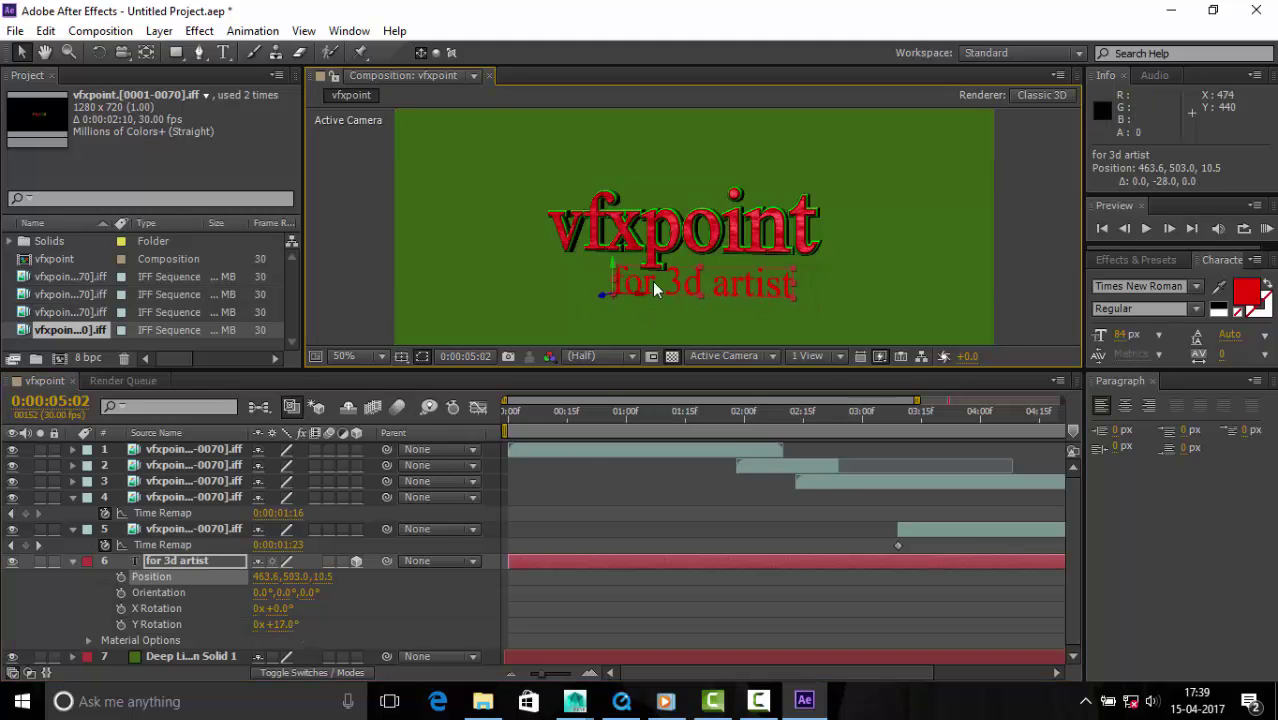
pyautogui.click(686, 284)
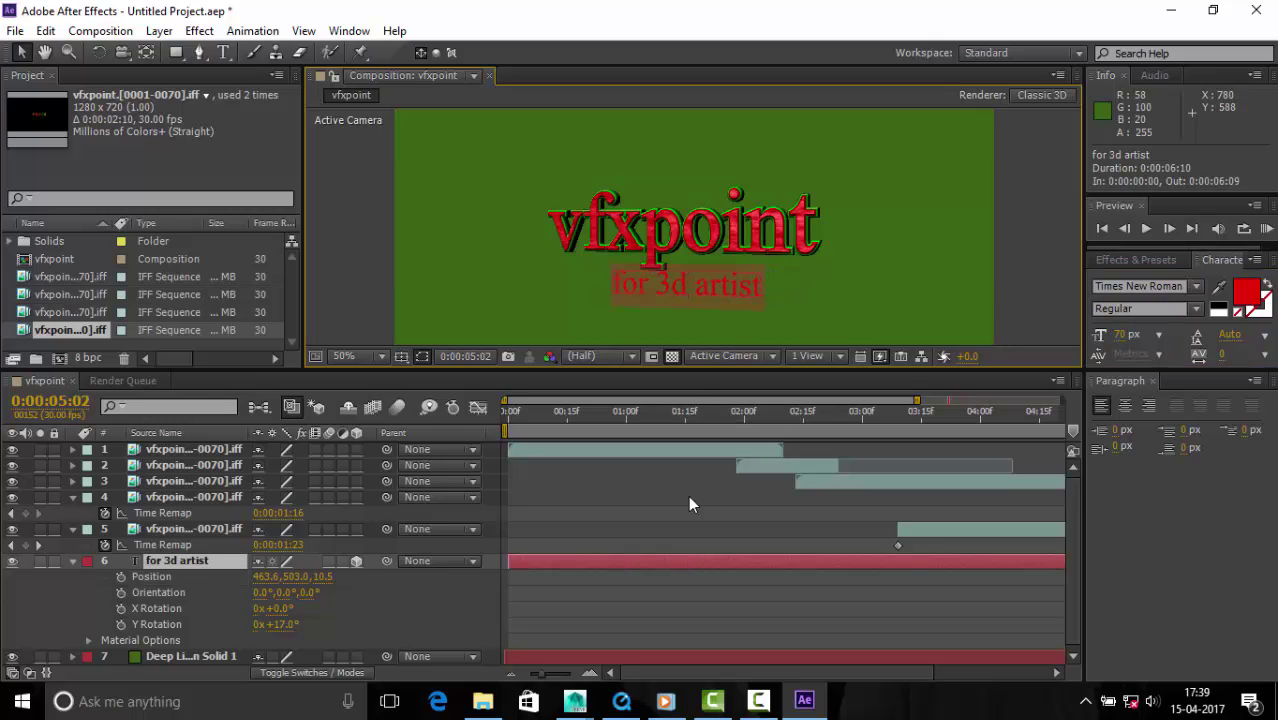
# - Correct the caption to read 'for 3D artist' and collapse its transform properties
pyautogui.hotkey('ctrl', 't')
pyautogui.press('BackSpace')
pyautogui.write('D')
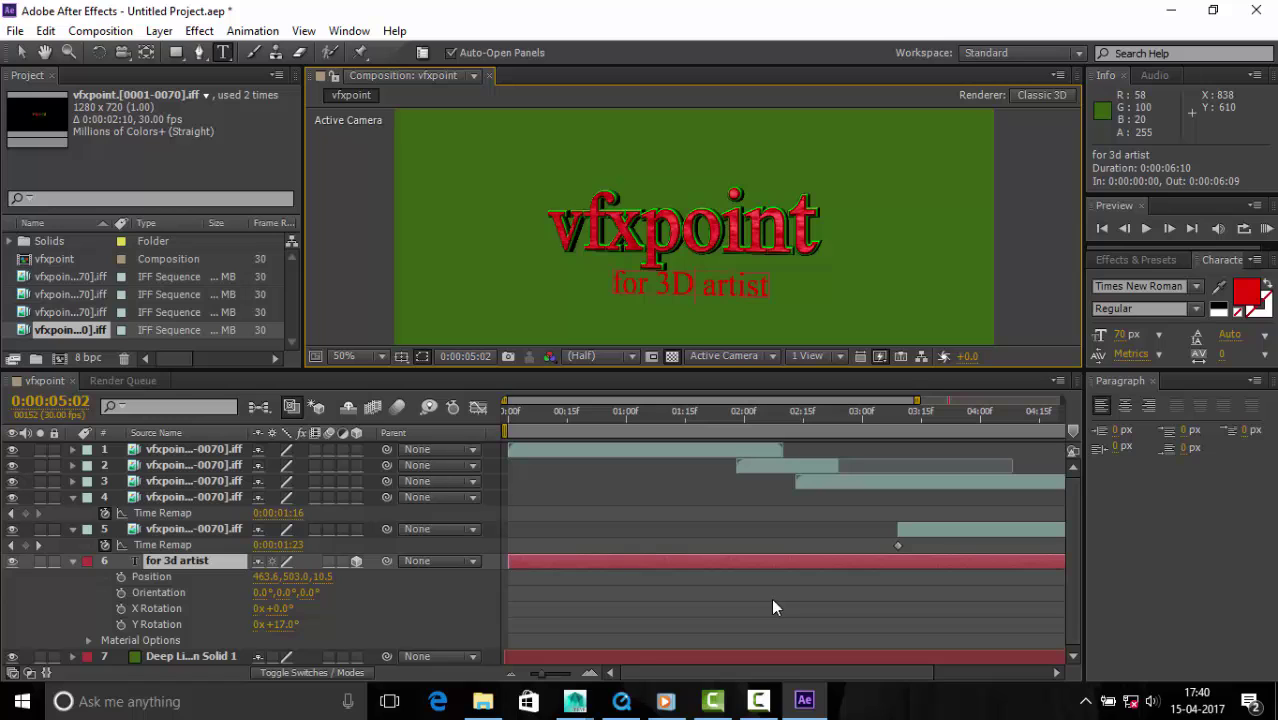
pyautogui.click(45, 607)
pyautogui.click(613, 561)
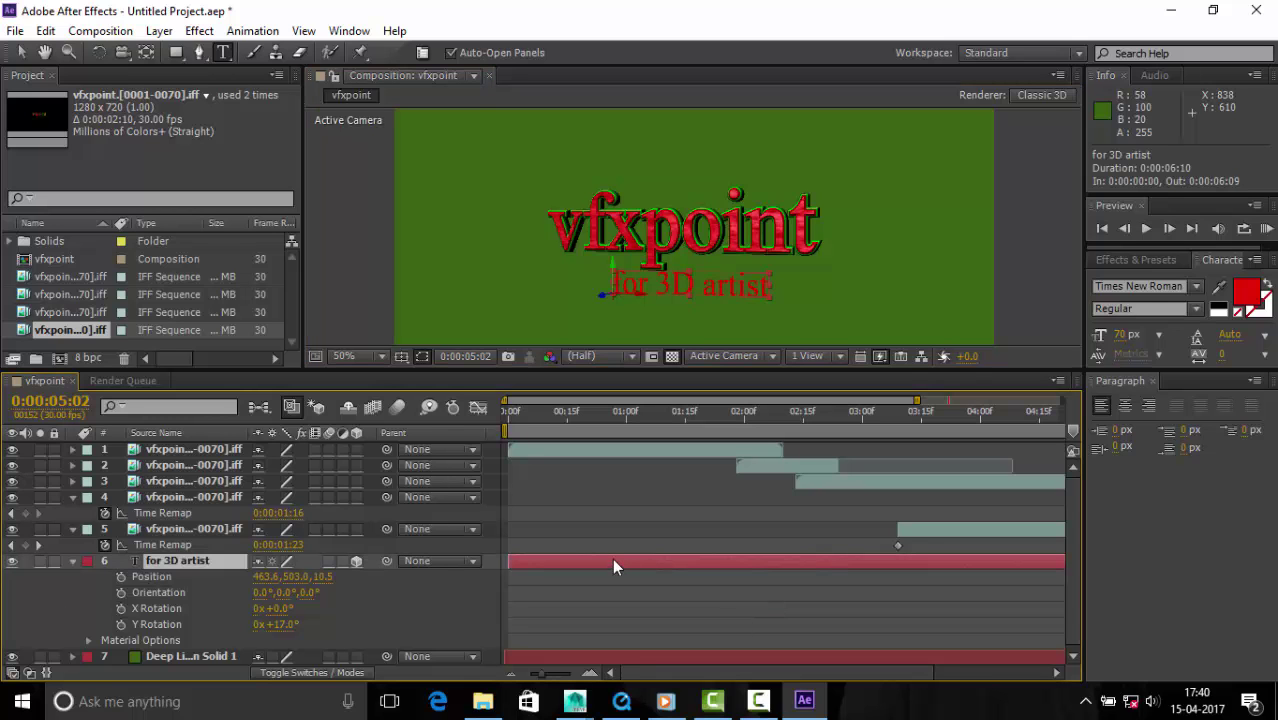
pyautogui.press('u')
pyautogui.click(624, 540)
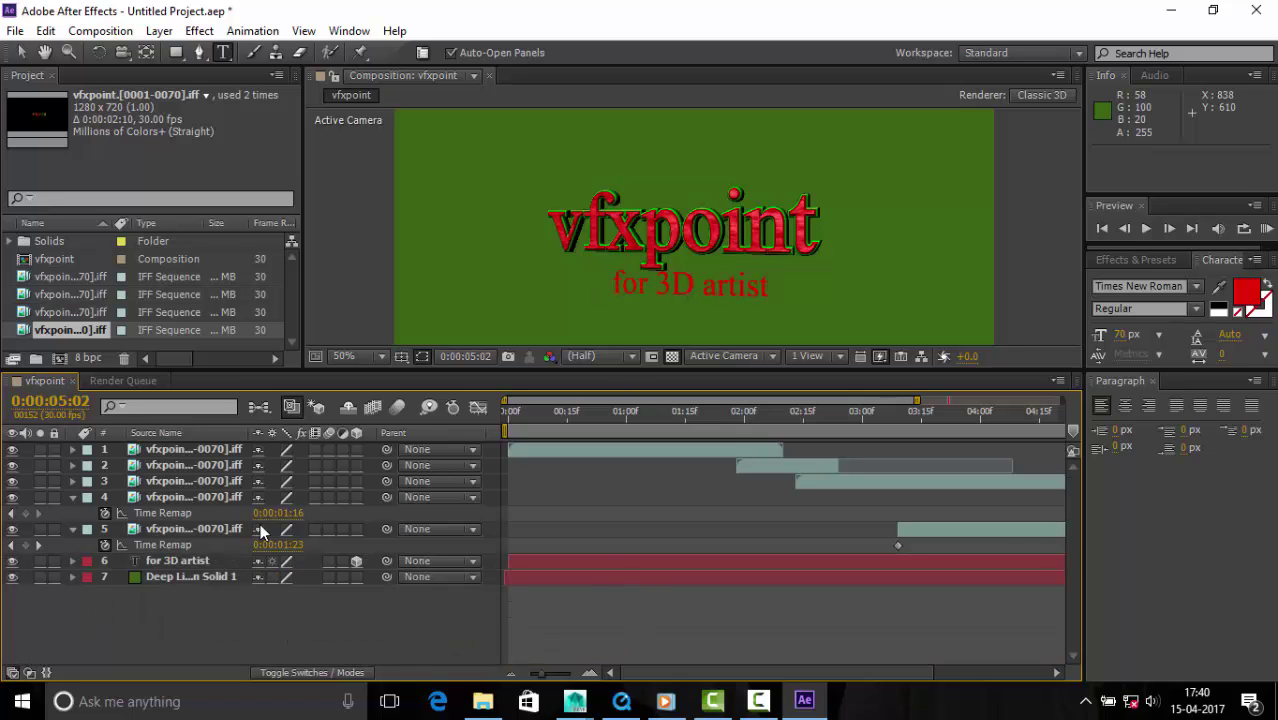
# - Add an adjustment layer and apply the Colorize - blue wash preset to it
pyautogui.rightClick(434, 614)
pyautogui.click(705, 563)
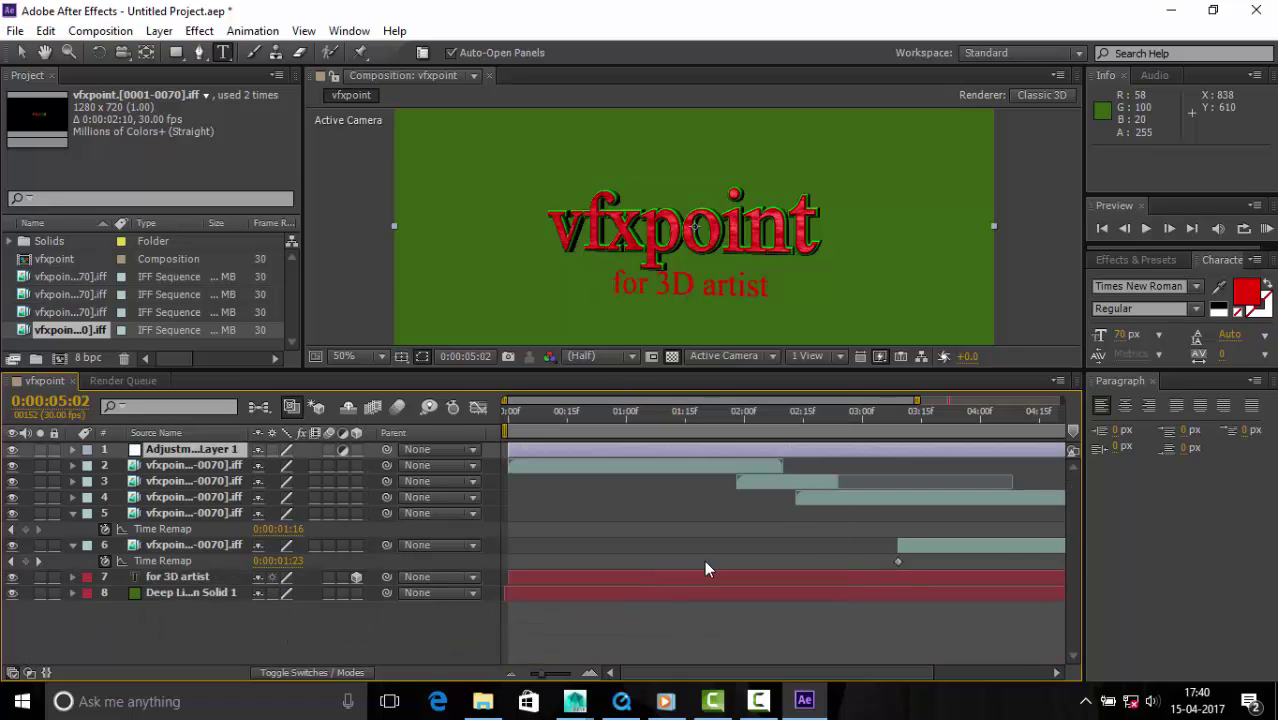
pyautogui.click(1134, 259)
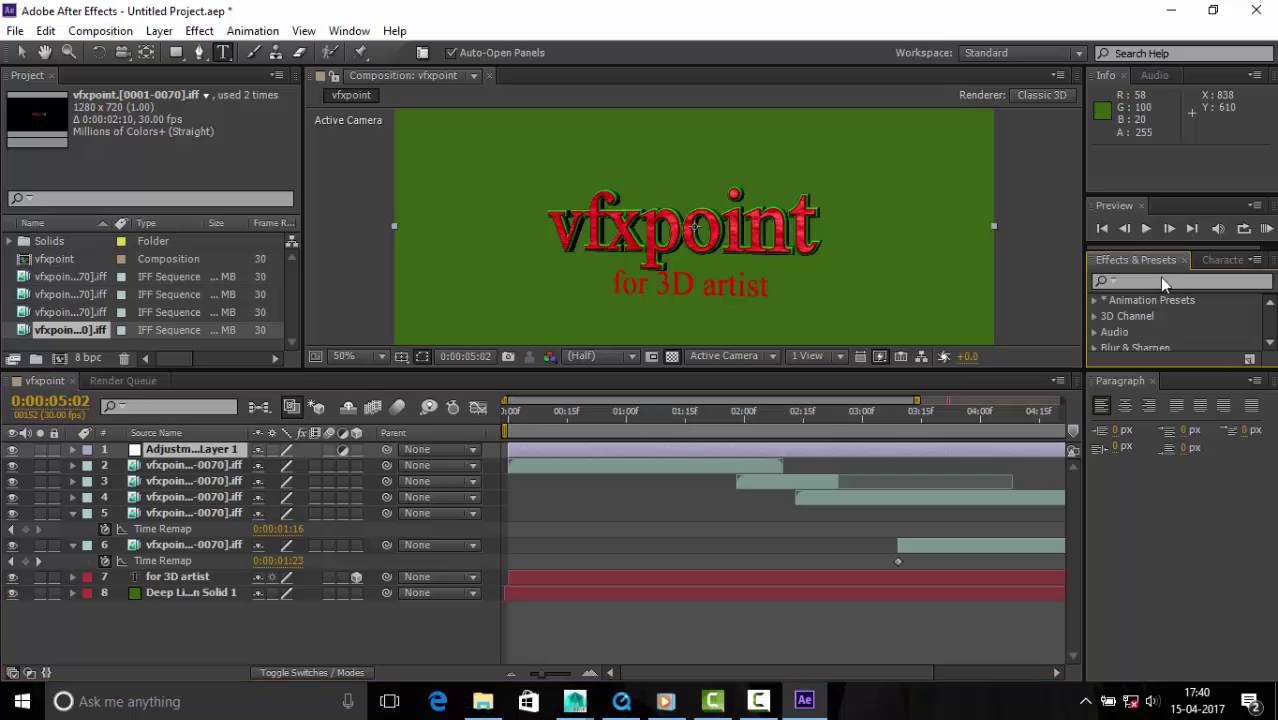
pyautogui.click(1160, 281)
pyautogui.write('colot')
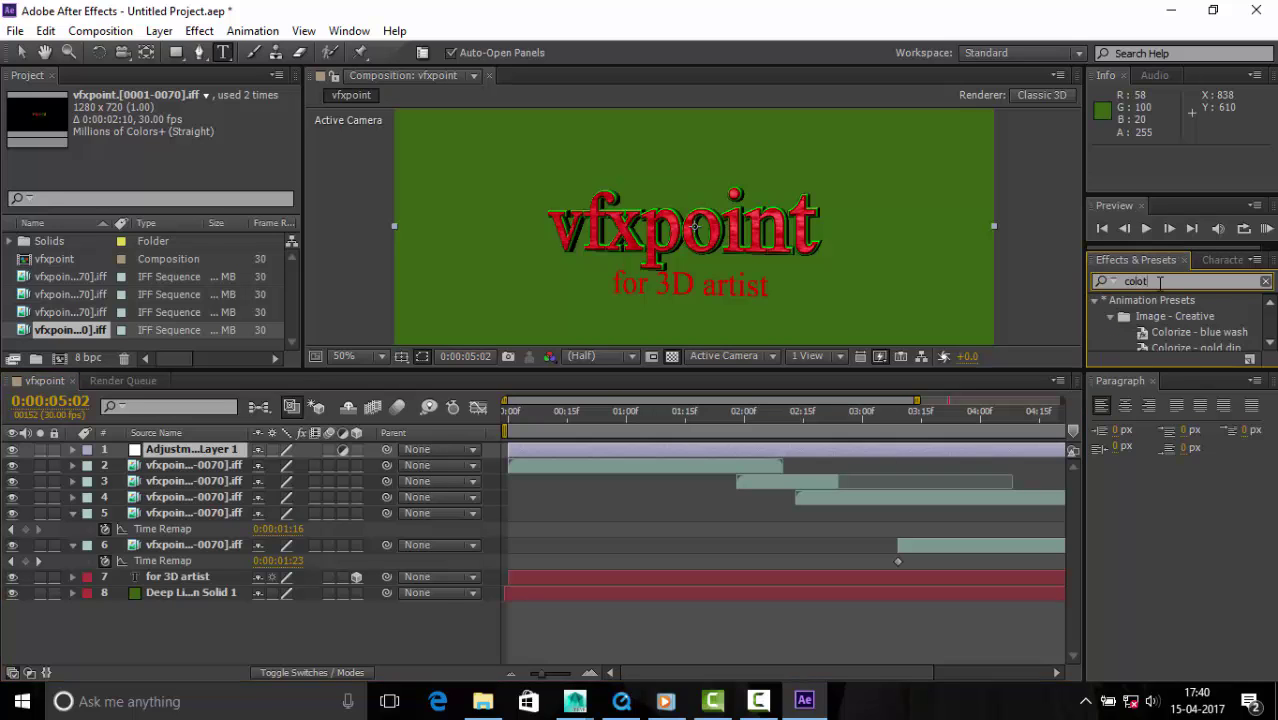
pyautogui.press('BackSpace')
pyautogui.moveTo(1190, 332); pyautogui.dragTo(888, 452)
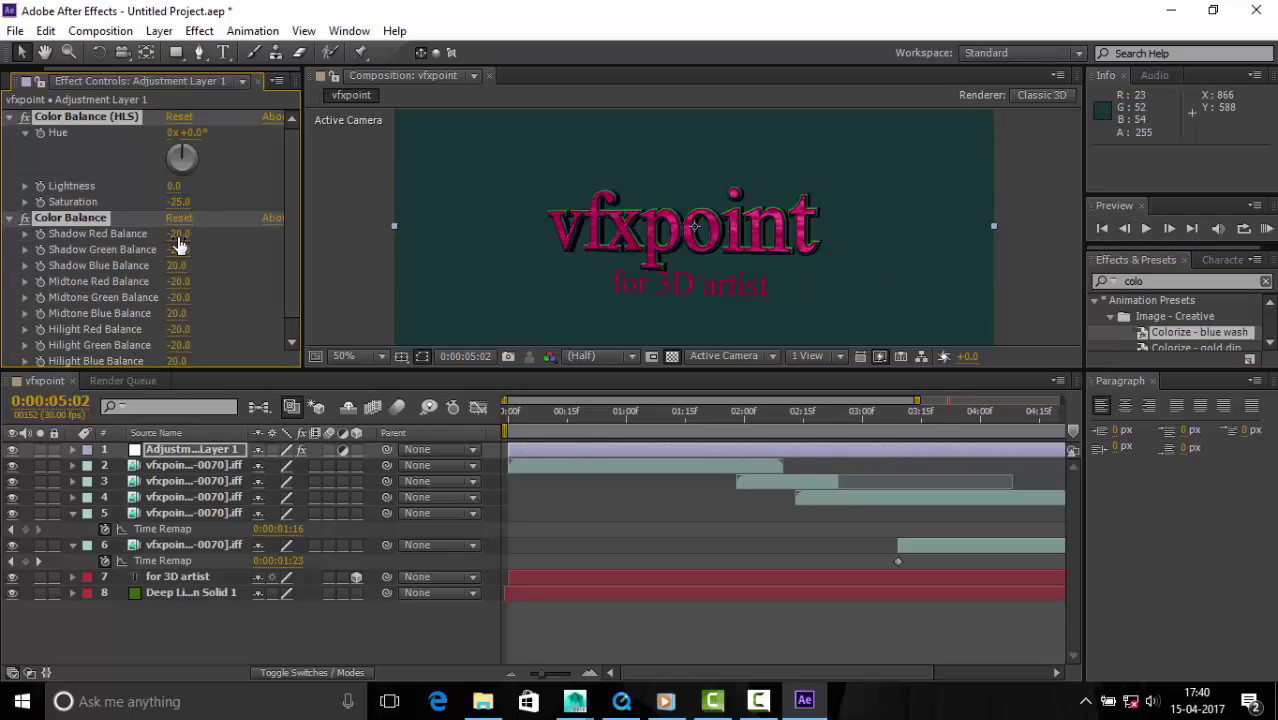
# - Set Color Balance Shadow Red Balance to -29 and preview the full six seconds
pyautogui.moveTo(178, 240)
pyautogui.mouseDown()
pyautogui.moveTo(203, 238)
pyautogui.moveTo(177, 268)
pyautogui.mouseUp()
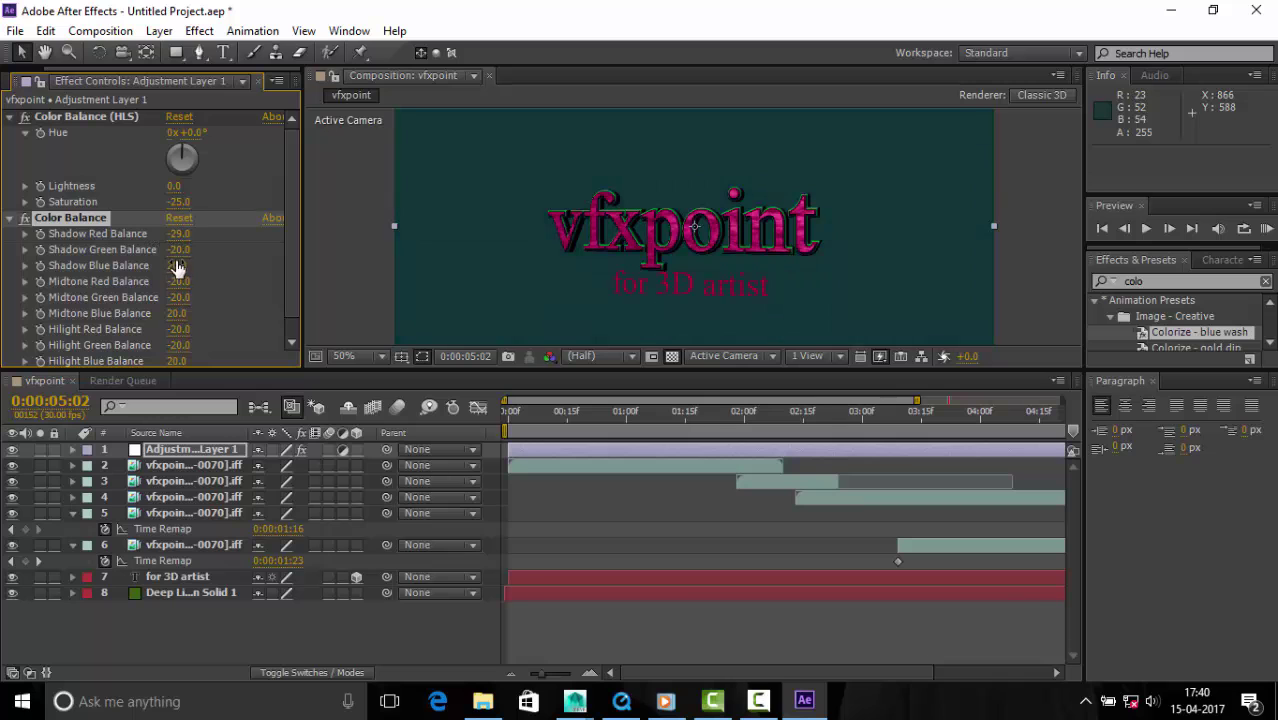
pyautogui.hotkey('ctrl', 'z')
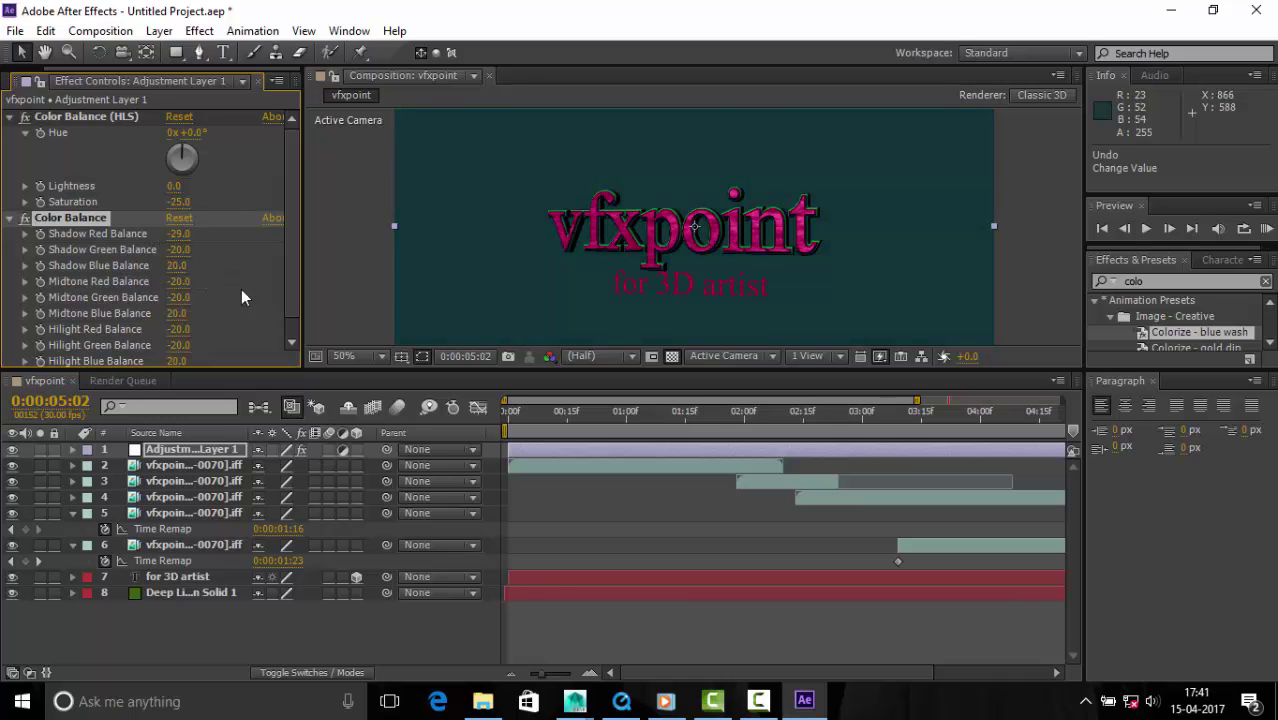
pyautogui.click(550, 632)
pyautogui.press('-')
pyautogui.press('space')
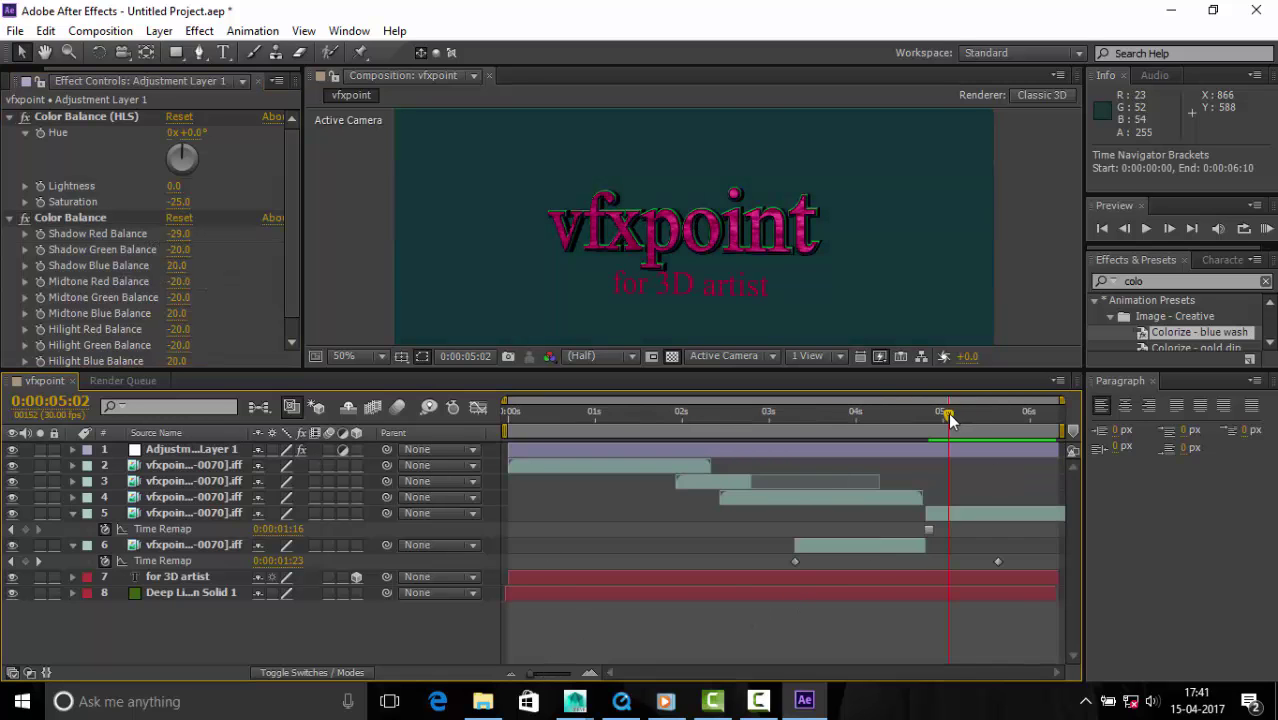
# - Paste two Opacity keyframes onto the 'for 3D artist' text and shift them so it fades in after 0:05
pyautogui.moveTo(1016, 508)
pyautogui.mouseDown()
pyautogui.moveTo(998, 498)
pyautogui.moveTo(910, 516)
pyautogui.moveTo(954, 521)
pyautogui.mouseUp()
pyautogui.click(953, 580)
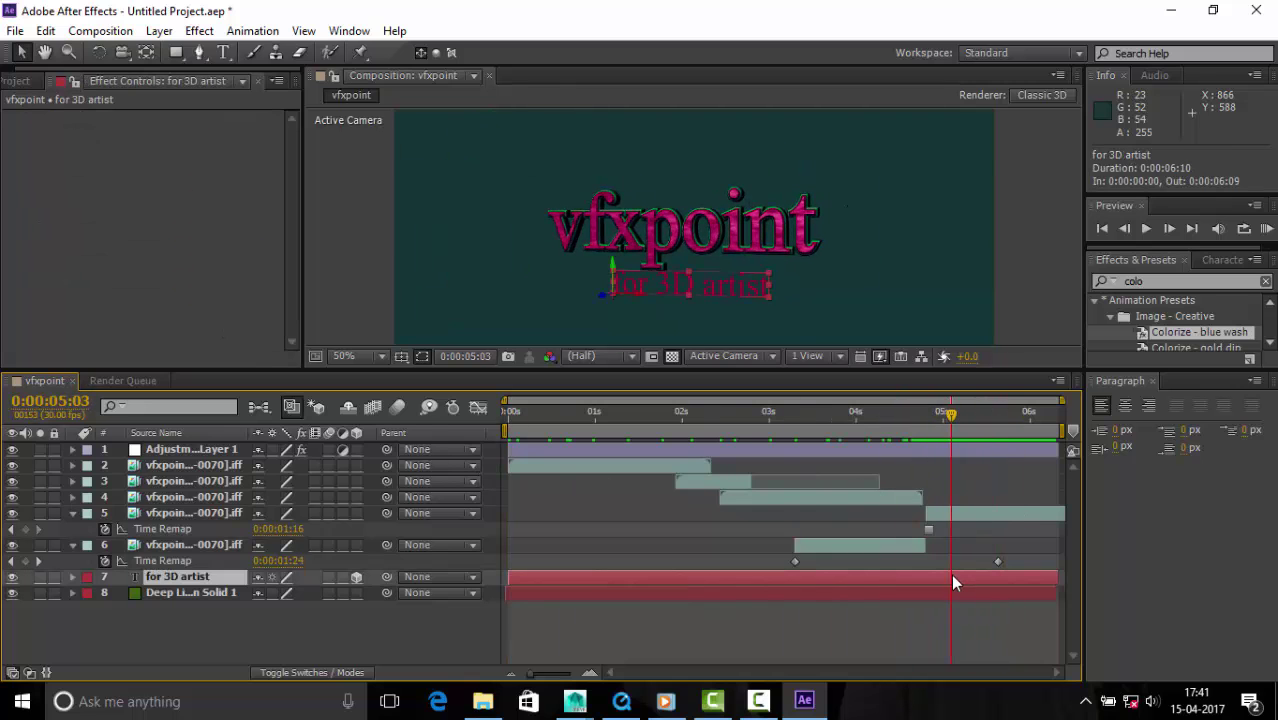
pyautogui.hotkey('ctrl', 'v')
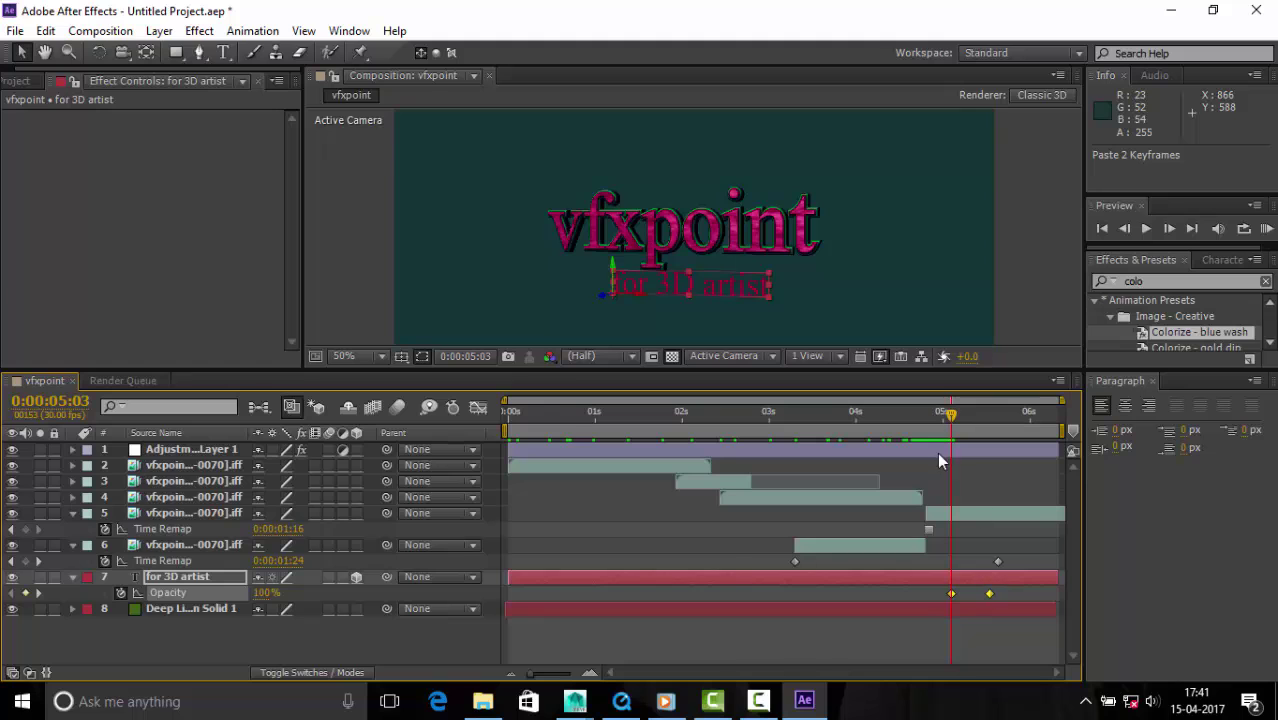
pyautogui.moveTo(952, 420); pyautogui.dragTo(942, 420)
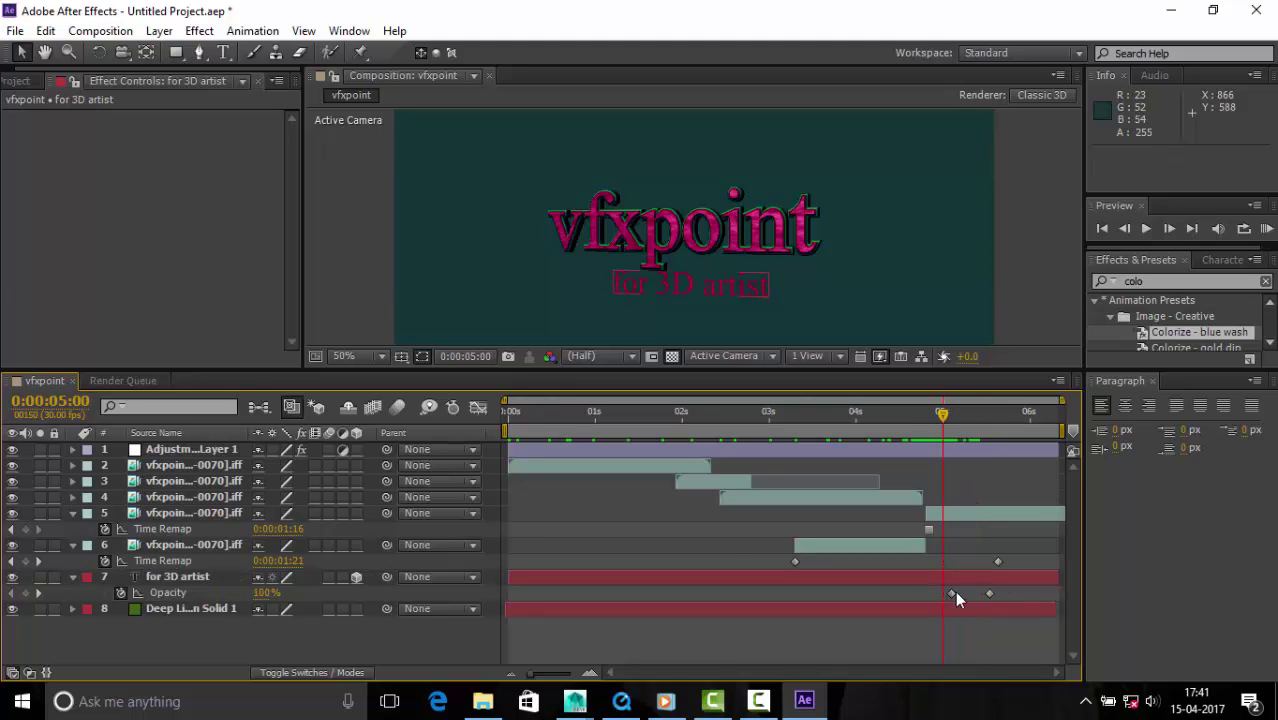
pyautogui.moveTo(955, 594)
pyautogui.mouseDown()
pyautogui.moveTo(992, 598)
pyautogui.moveTo(966, 594)
pyautogui.mouseUp()
pyautogui.moveTo(916, 418); pyautogui.dragTo(1026, 415)
# - Deselect the text layer, then select the adjustment layer and all eight layers
pyautogui.click(990, 640)
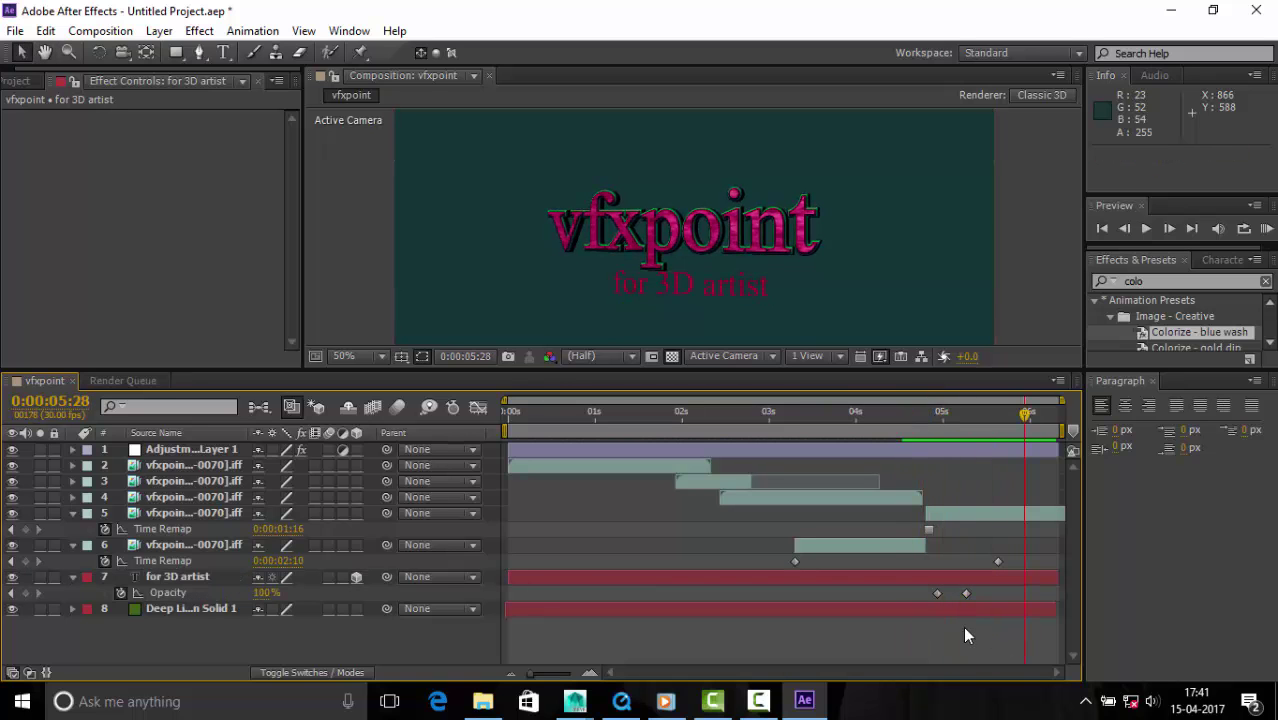
pyautogui.click(641, 449)
pyautogui.keyDown('shift'); pyautogui.click(677, 610); pyautogui.keyUp('shift')
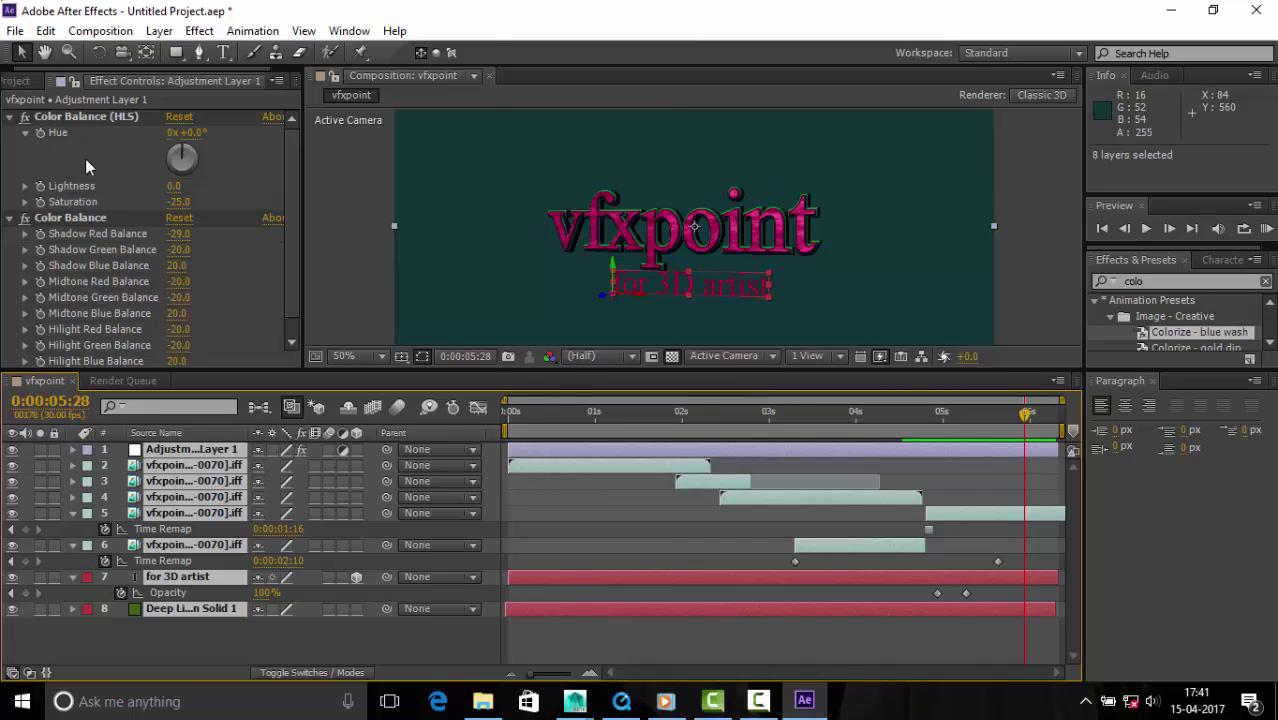
# - Add the vfxpoint composition to the Render Queue with MPEG4 as the output format
pyautogui.click(15, 31)
pyautogui.moveTo(36, 281)
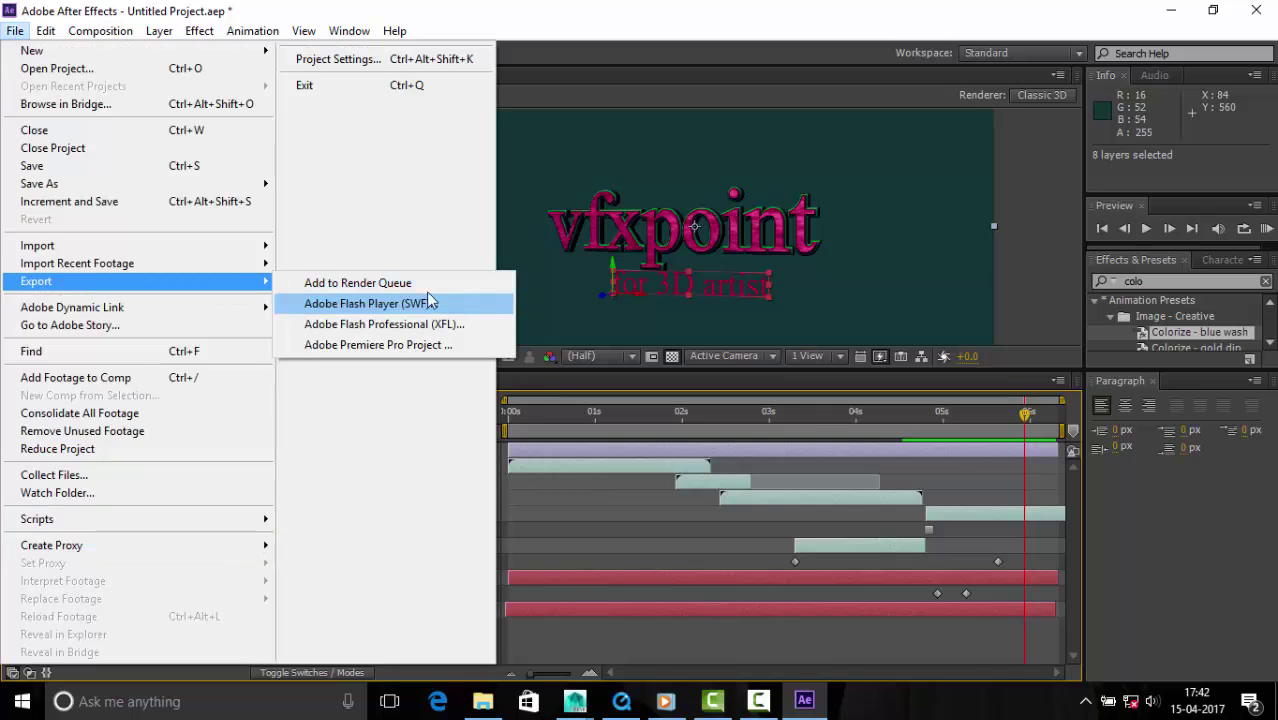
pyautogui.click(357, 283)
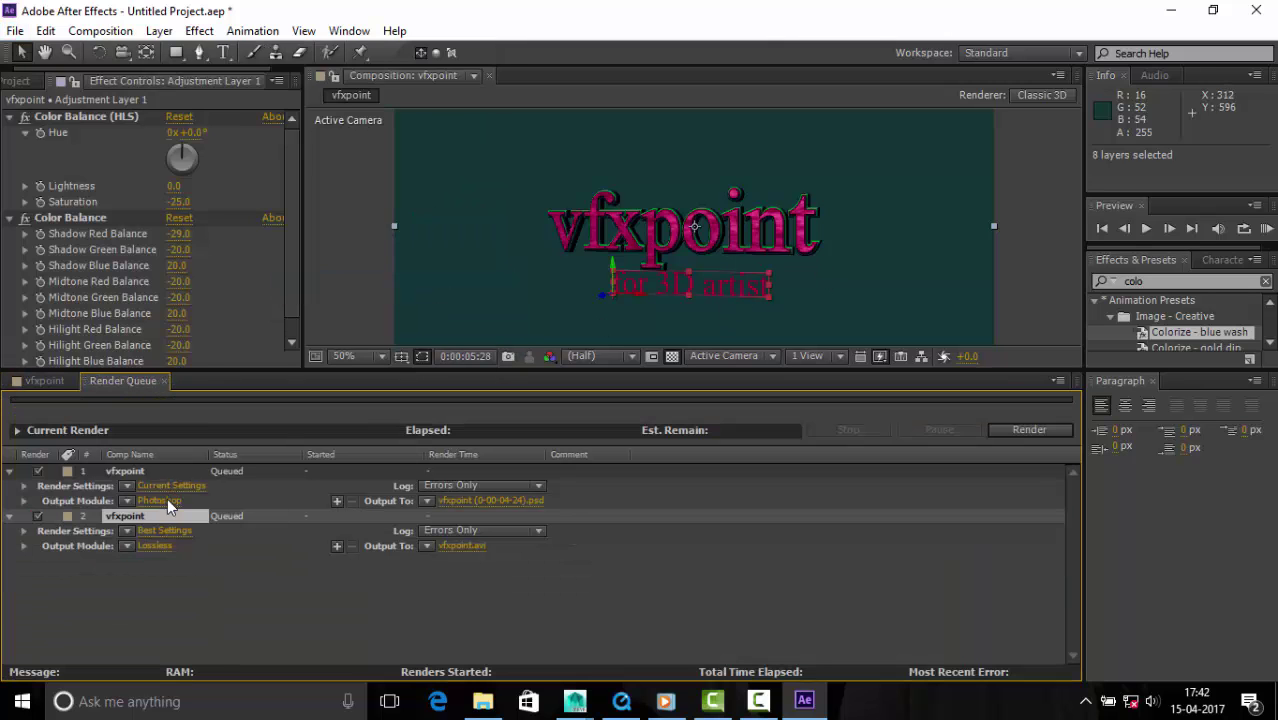
pyautogui.click(166, 499)
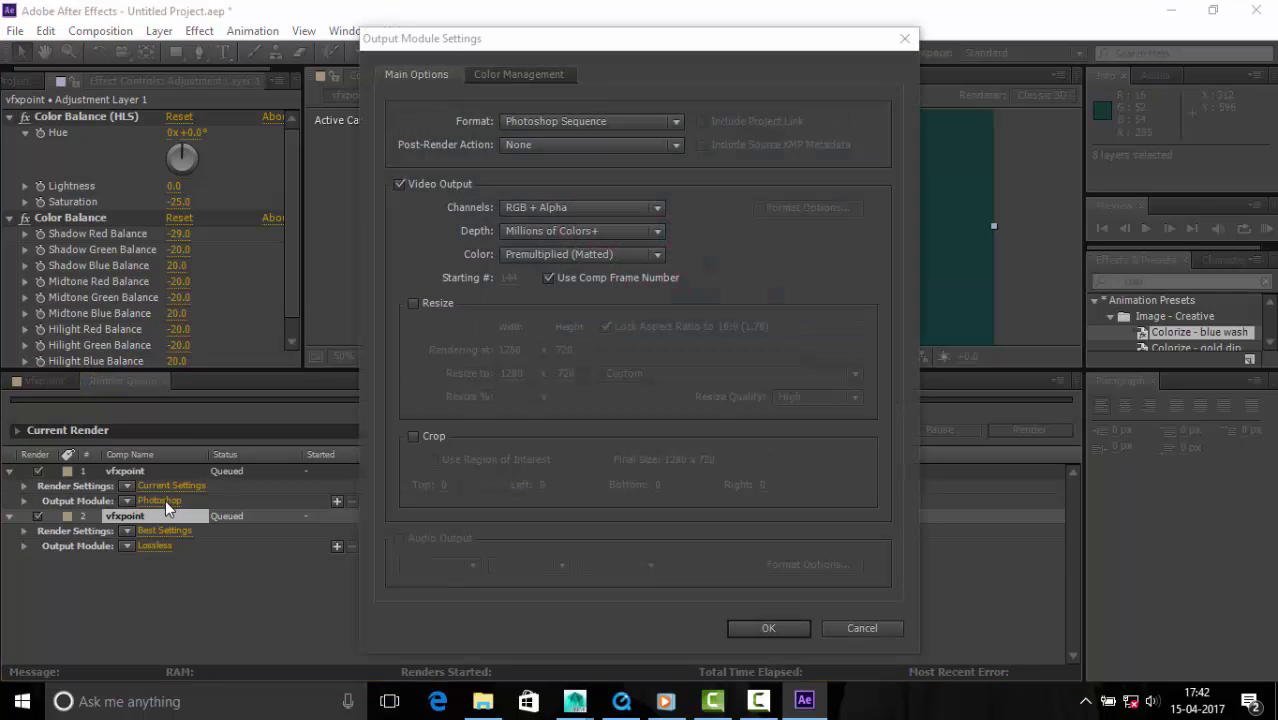
pyautogui.click(667, 122)
pyautogui.click(564, 411)
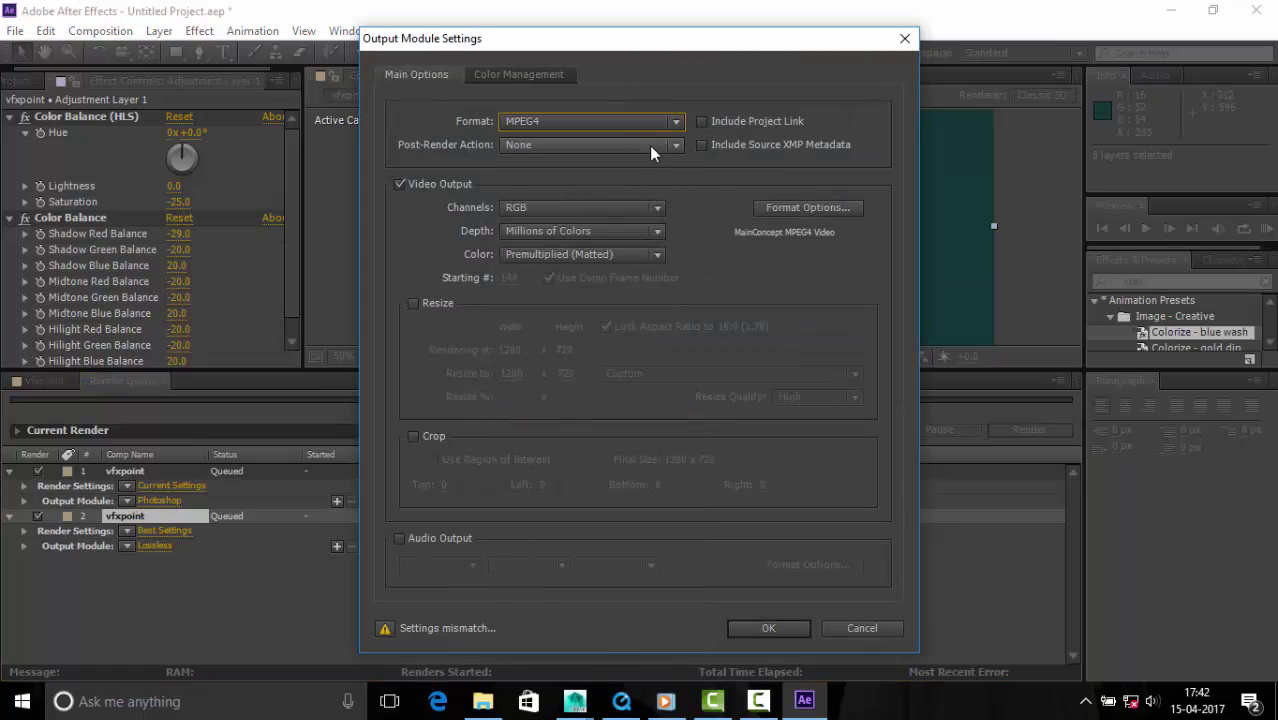
pyautogui.click(768, 628)
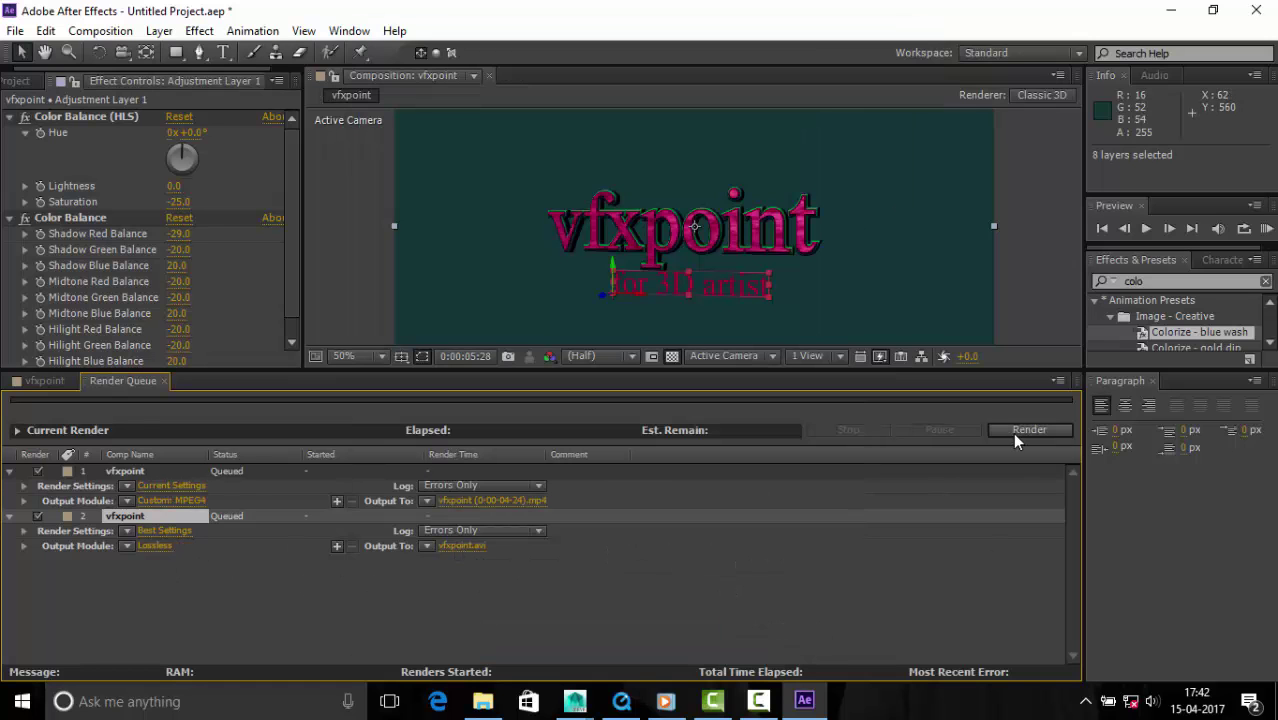
# - Set the render output location to the Desktop
pyautogui.click(474, 499)
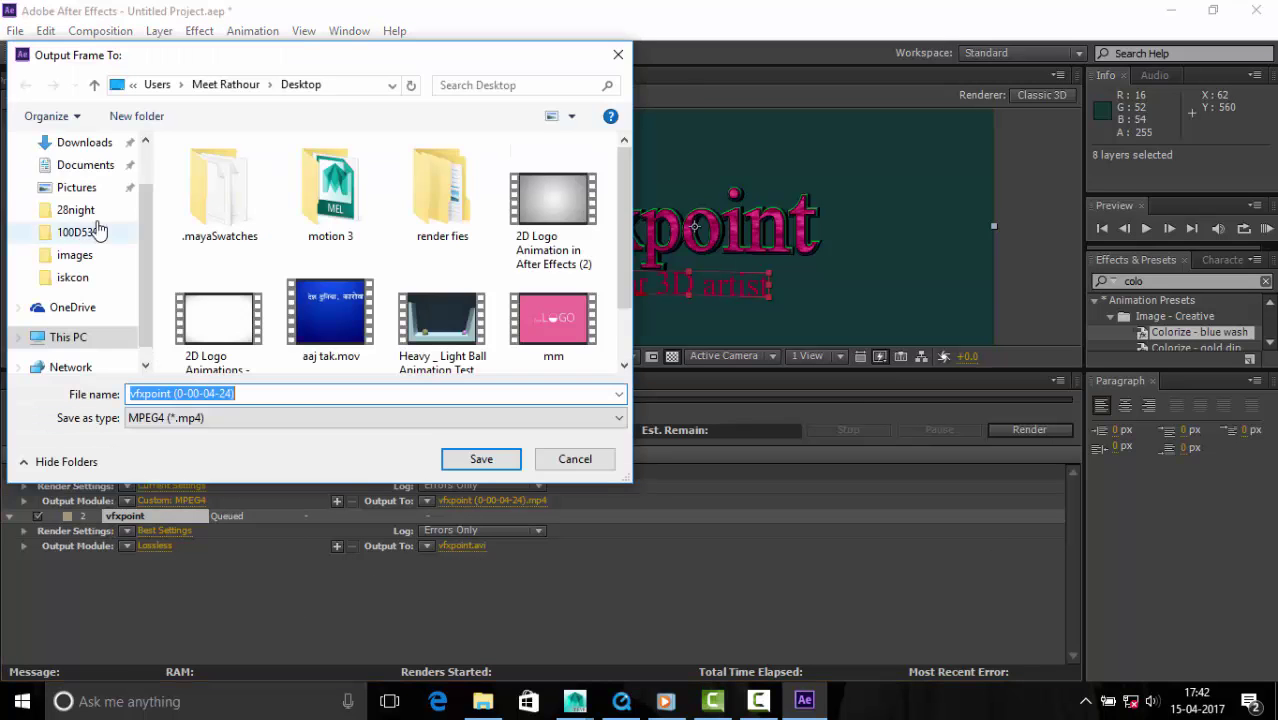
pyautogui.scroll(1, 100, 228)
pyautogui.click(490, 462)
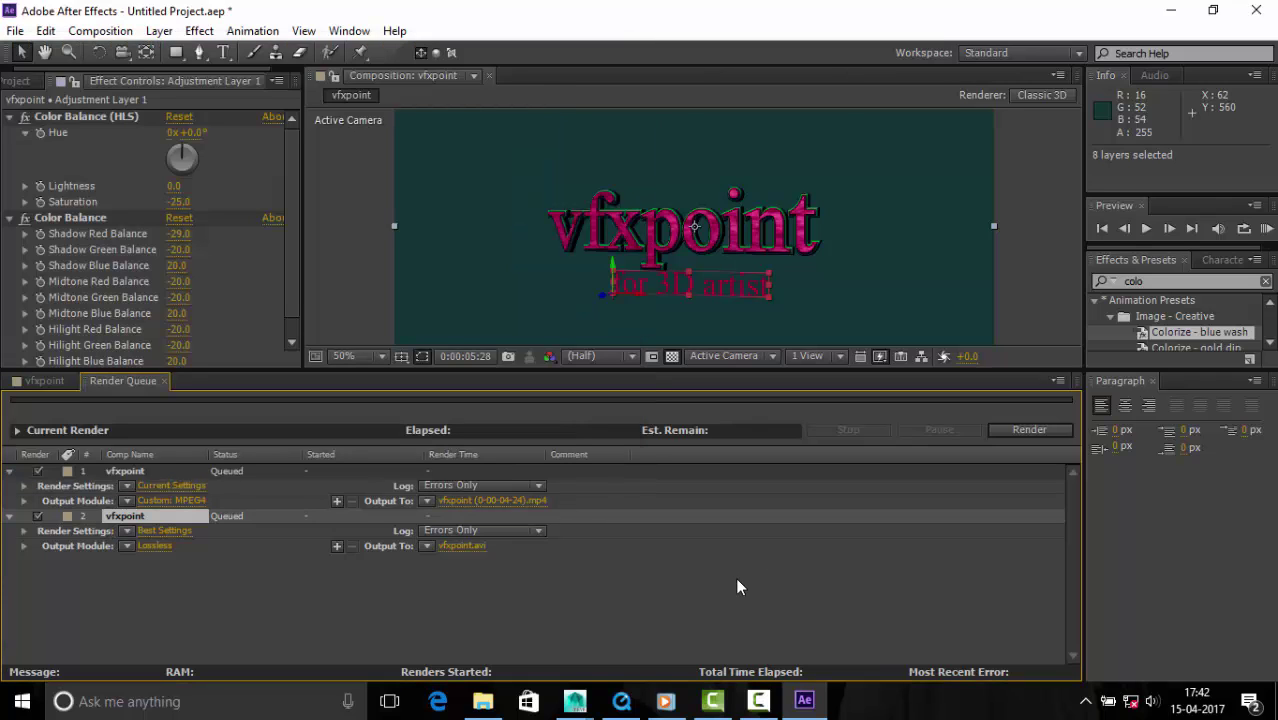
# - Render the vfxpoint MP4 and replay it in Windows Media Player
pyautogui.click(1049, 430)
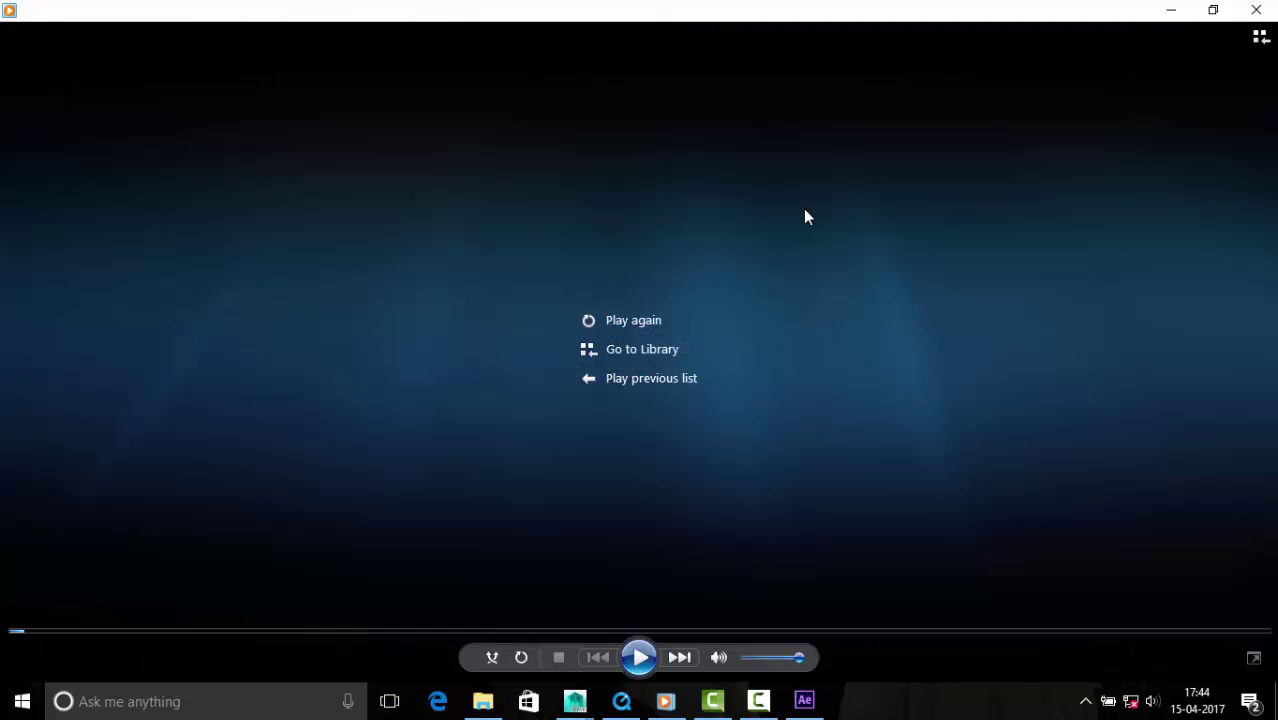
pyautogui.click(640, 657)
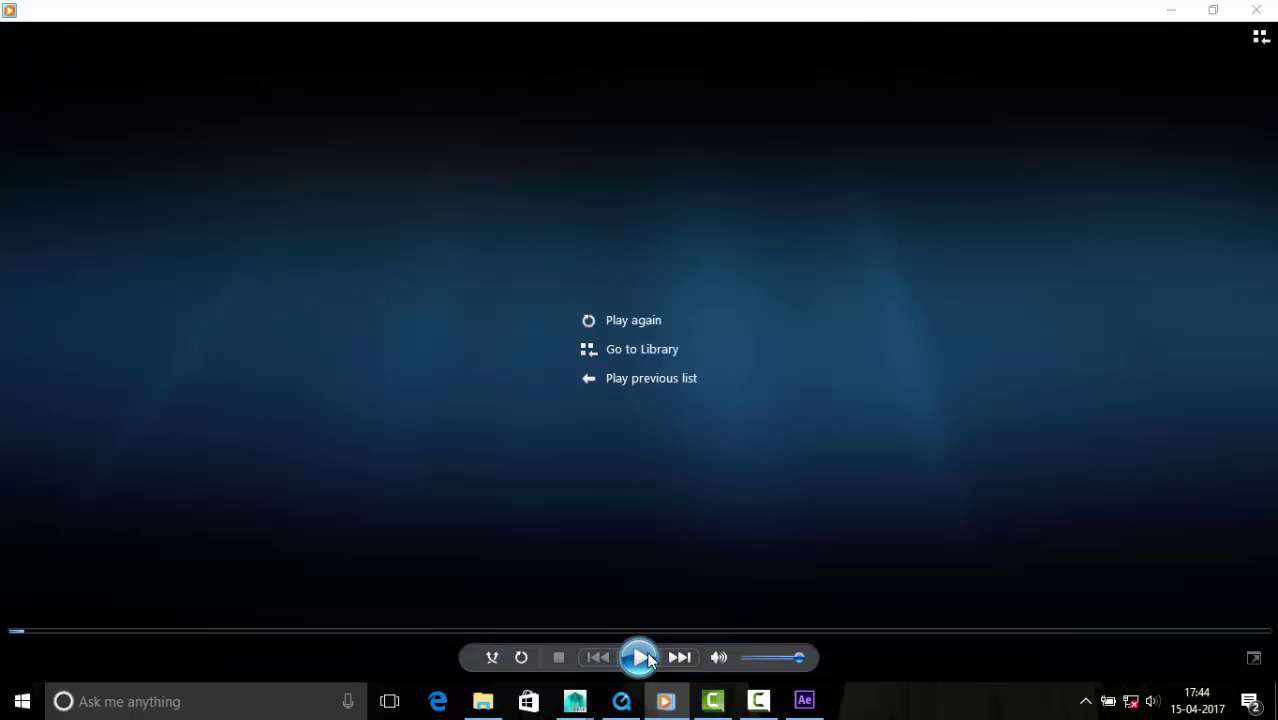
pyautogui.click(640, 657)
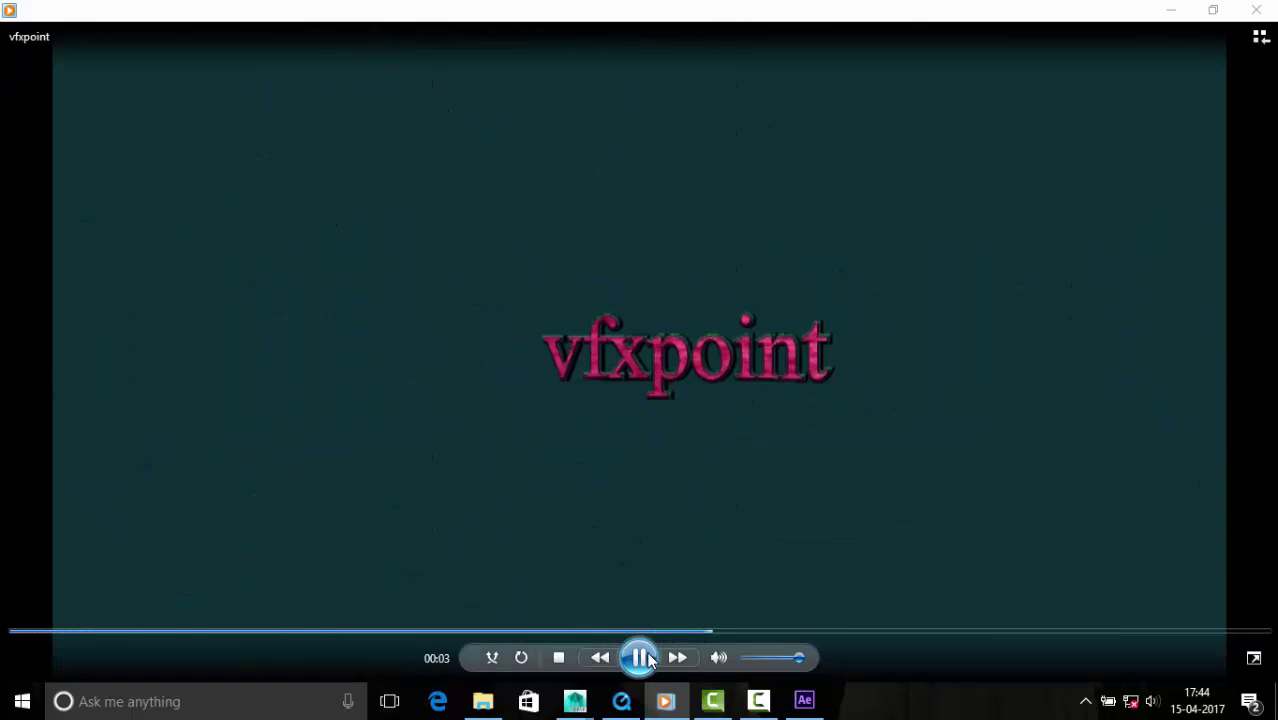